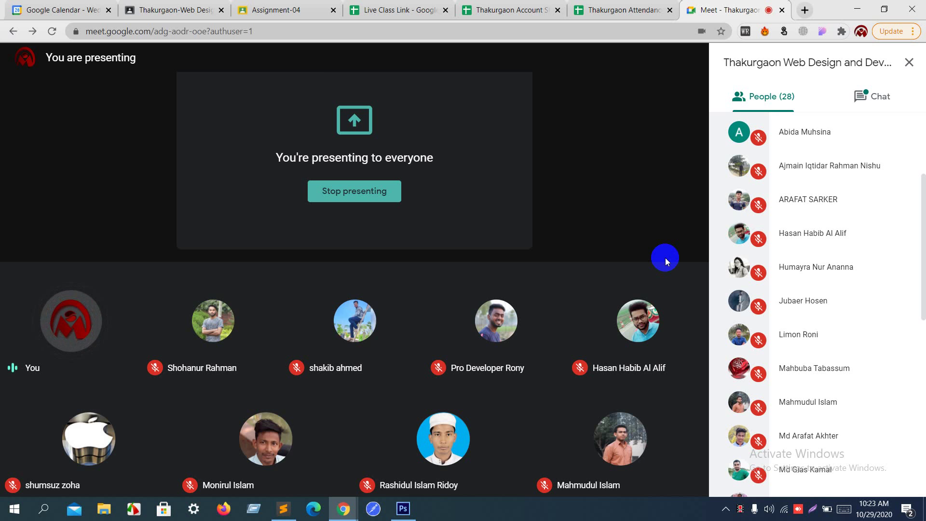
Step: Toggle full screen on and off, then open a new Chrome tab
key(F11)
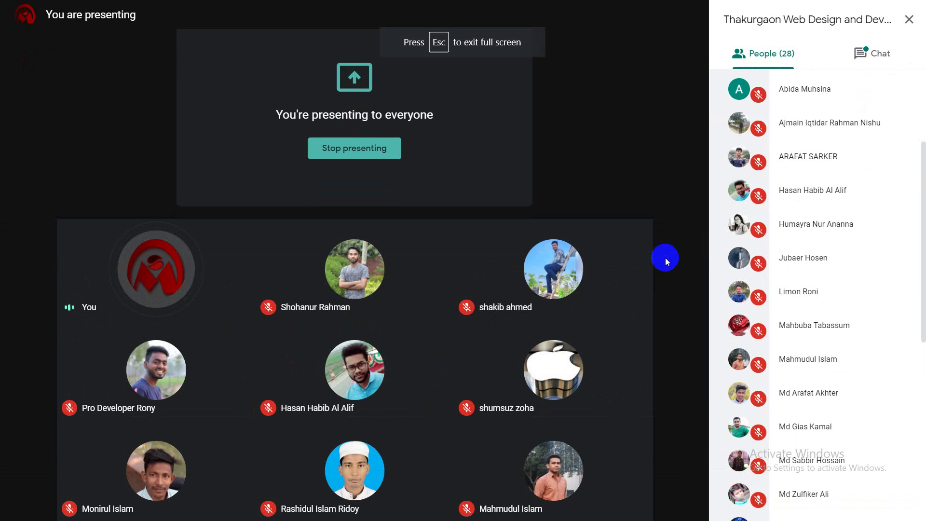
key(F11)
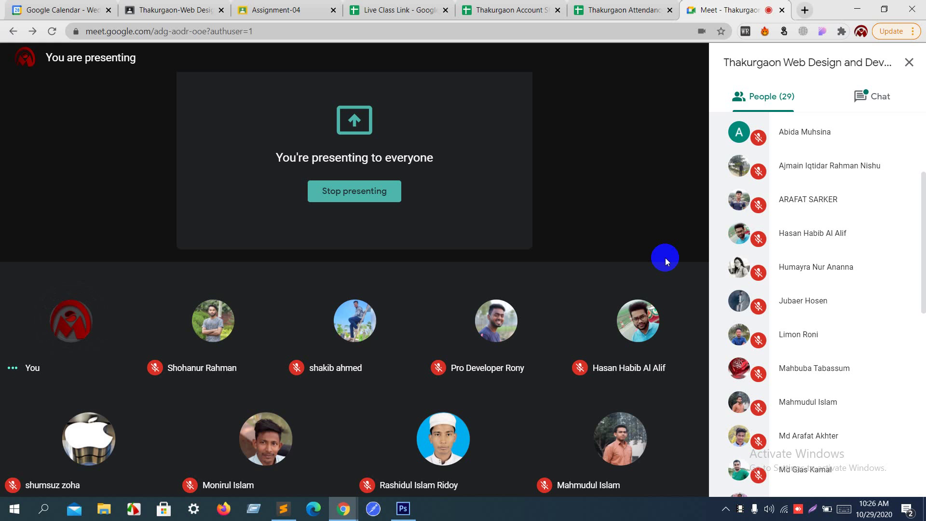
mouse_move(712, 226)
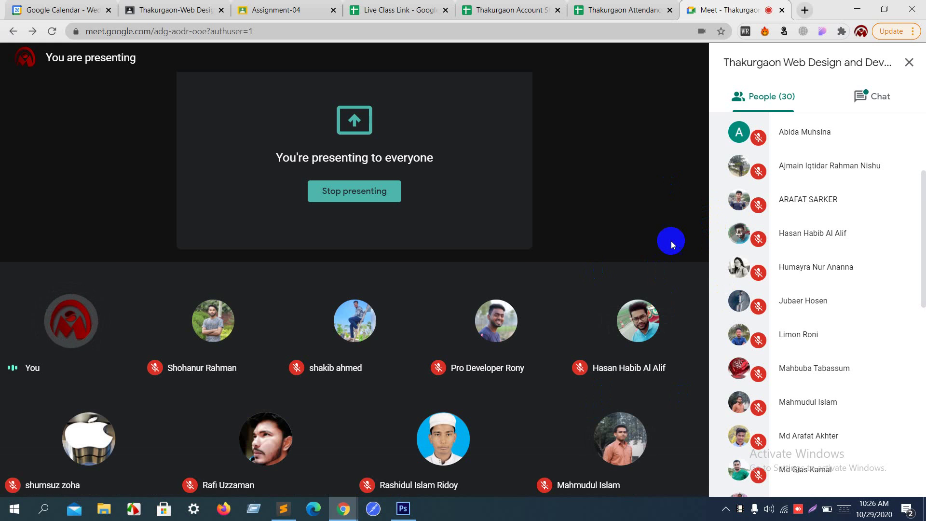
mouse_move(667, 243)
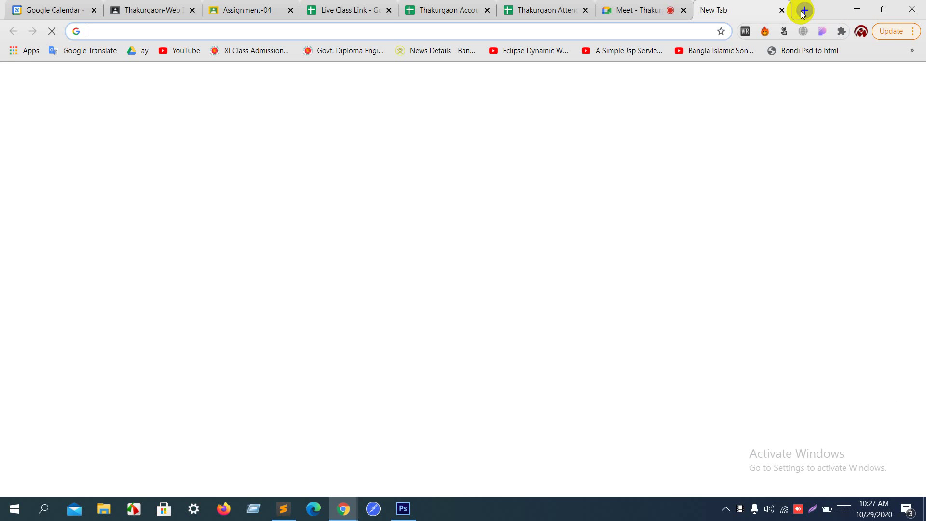
click(804, 11)
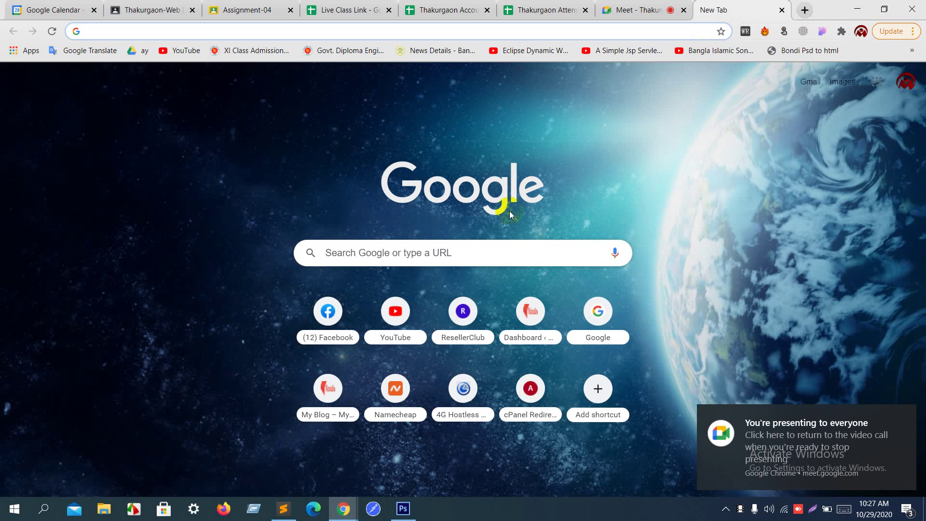
click(15, 509)
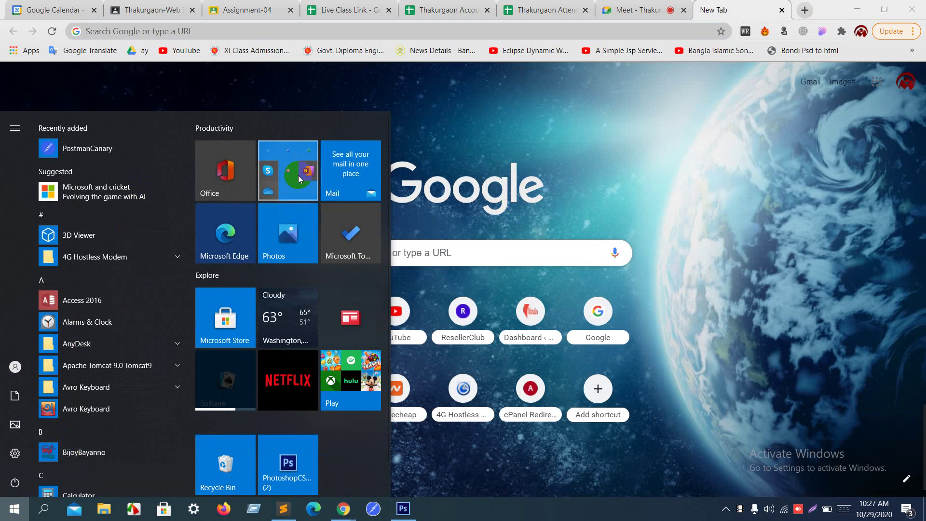
click(519, 149)
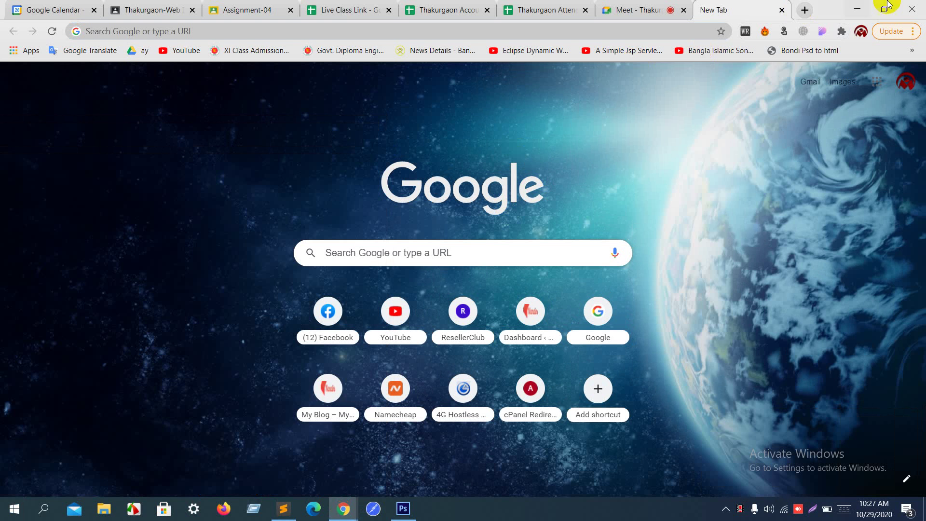
click(857, 8)
mouse_move(342, 519)
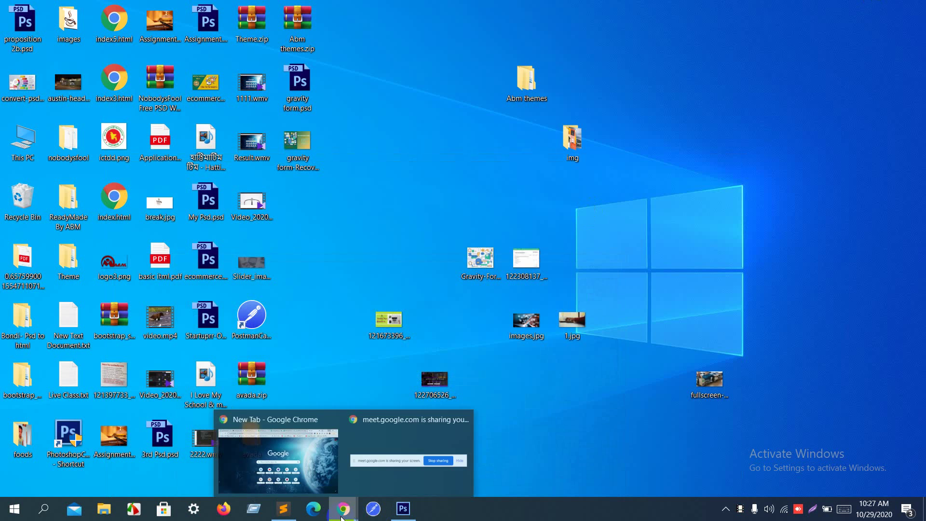
click(299, 469)
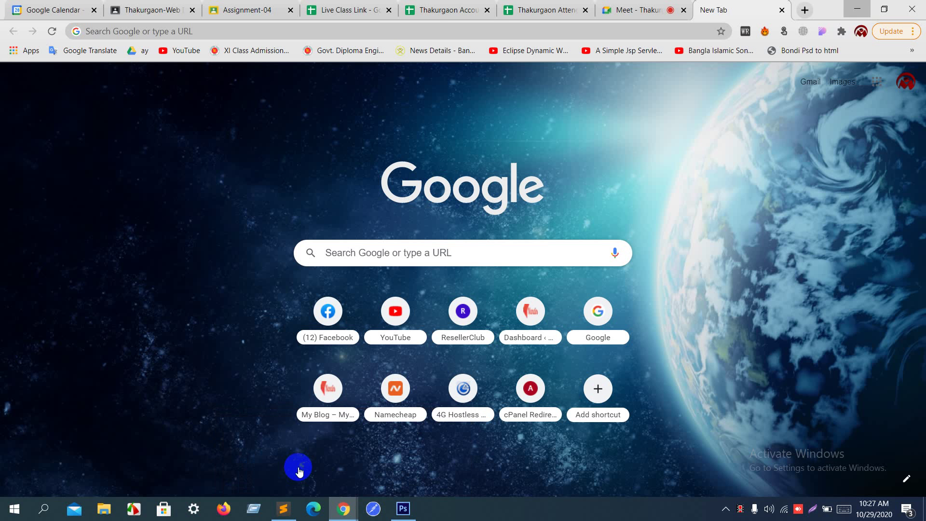
Step: Load localhost/nwdd_live_project, which can't be reached, then minimize Chrome
click(438, 30)
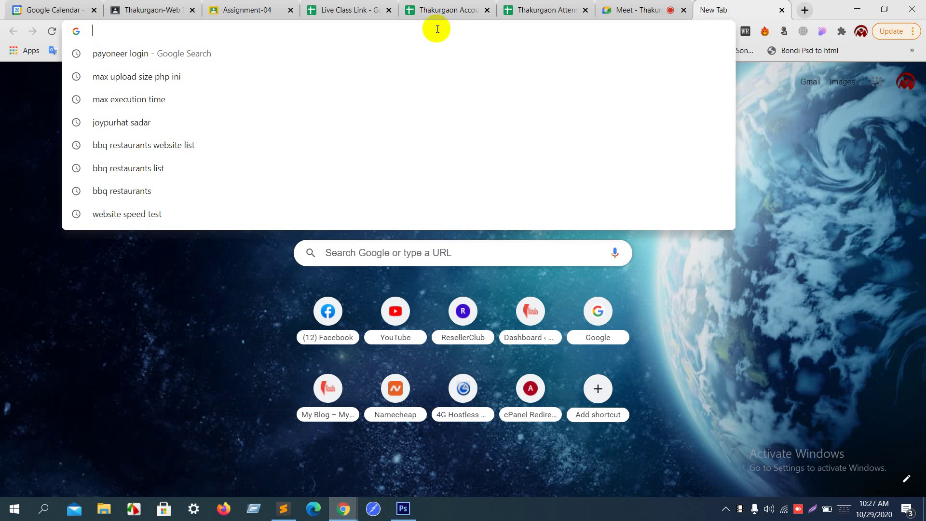
text(loca)
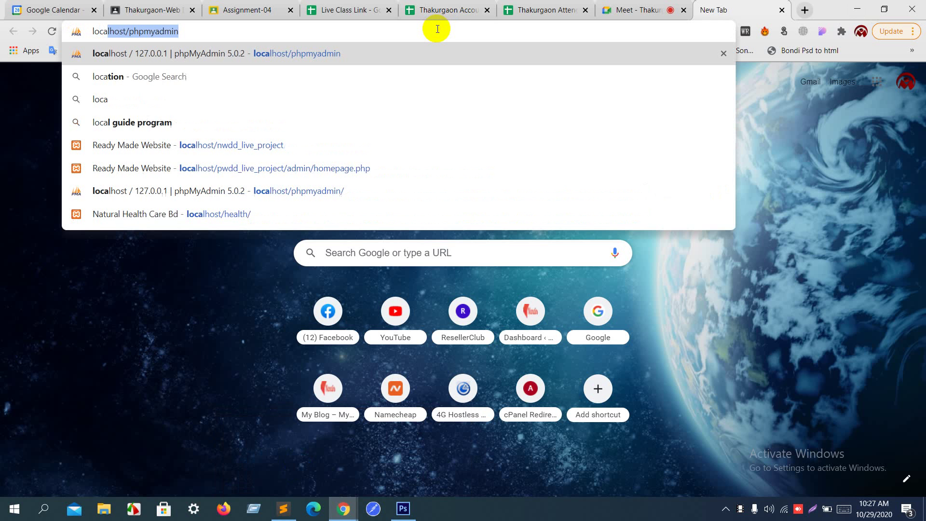
text(lho)
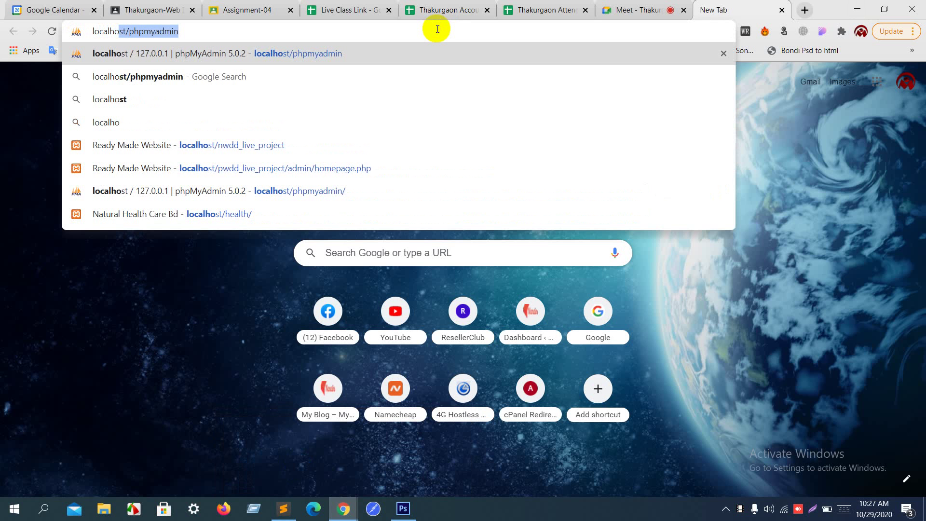
text(st/)
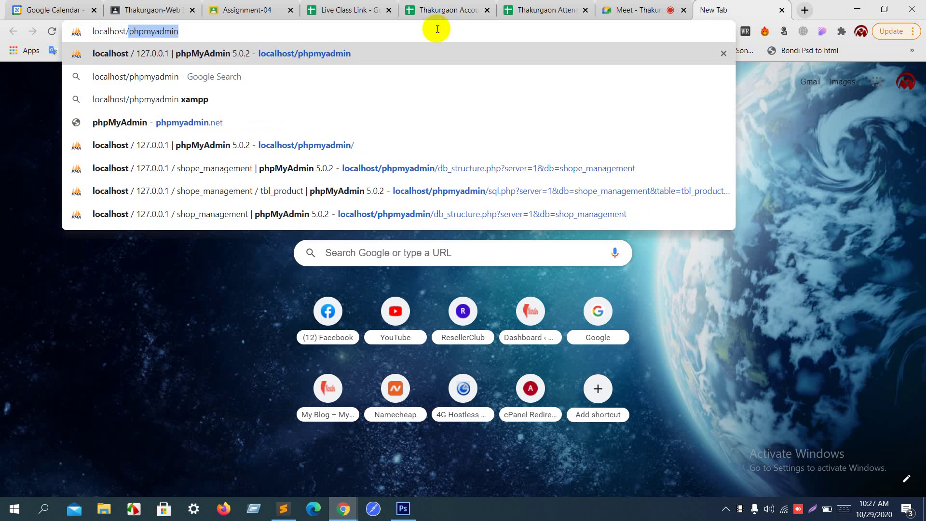
key(BackSpace)
text(n)
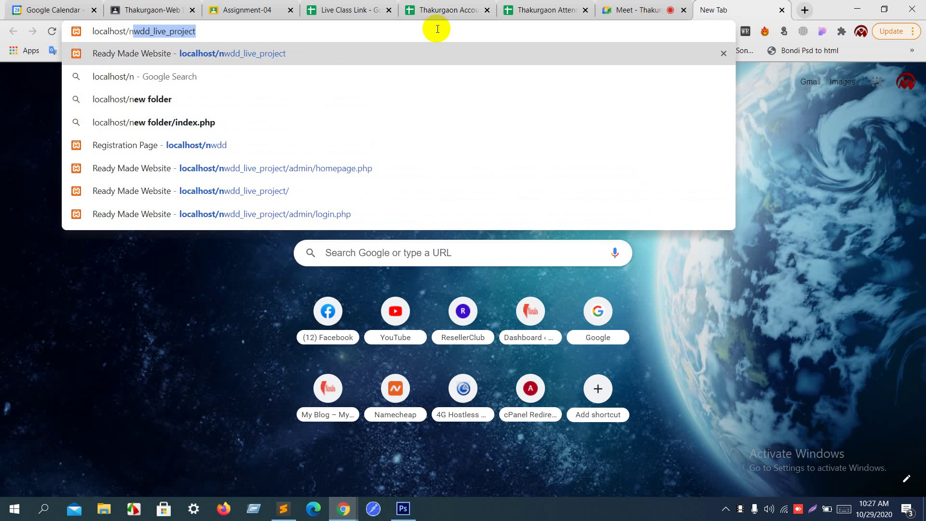
key(Return)
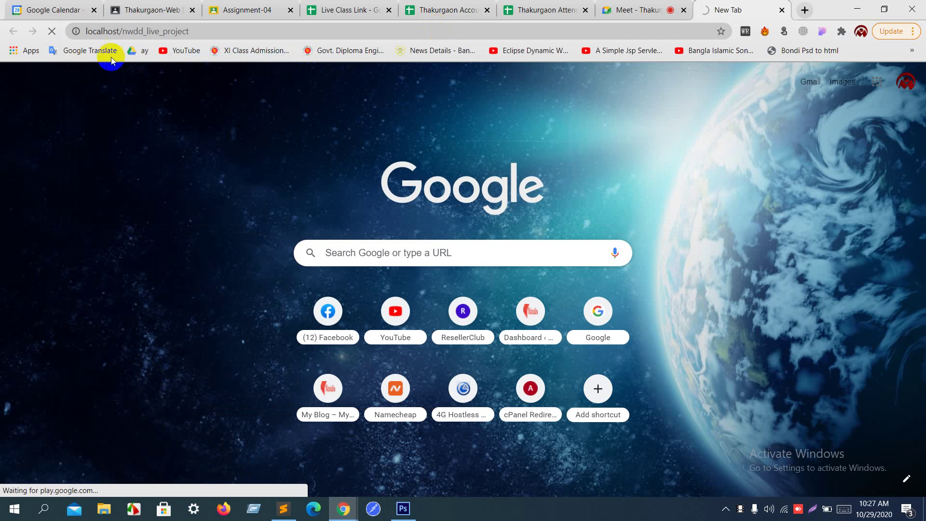
drag(102, 31, 236, 26)
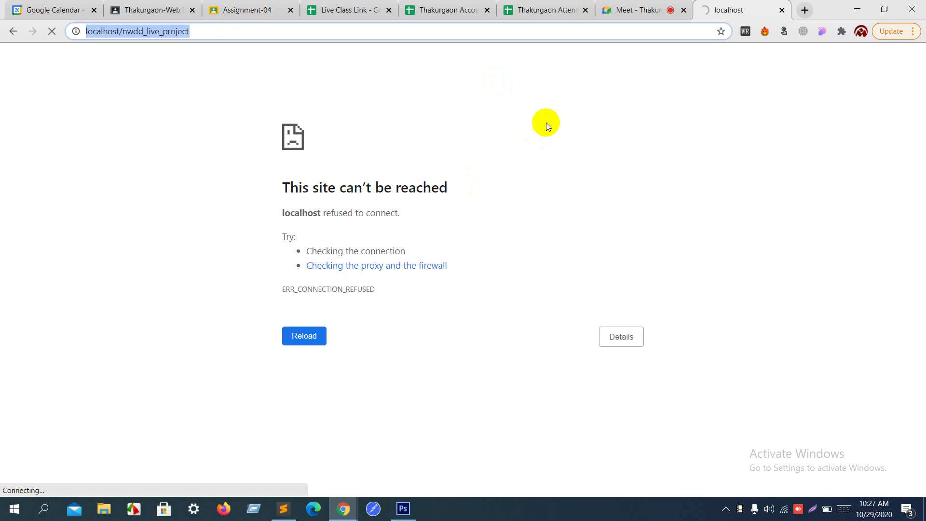
click(862, 7)
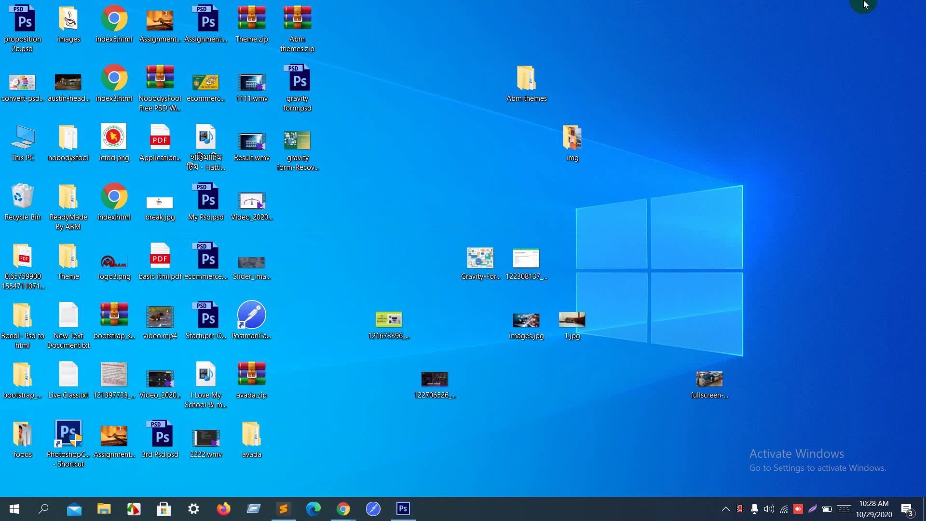
Step: Launch xampp-control.exe from the xampp folder on New Volume (D:)
double_click(27, 145)
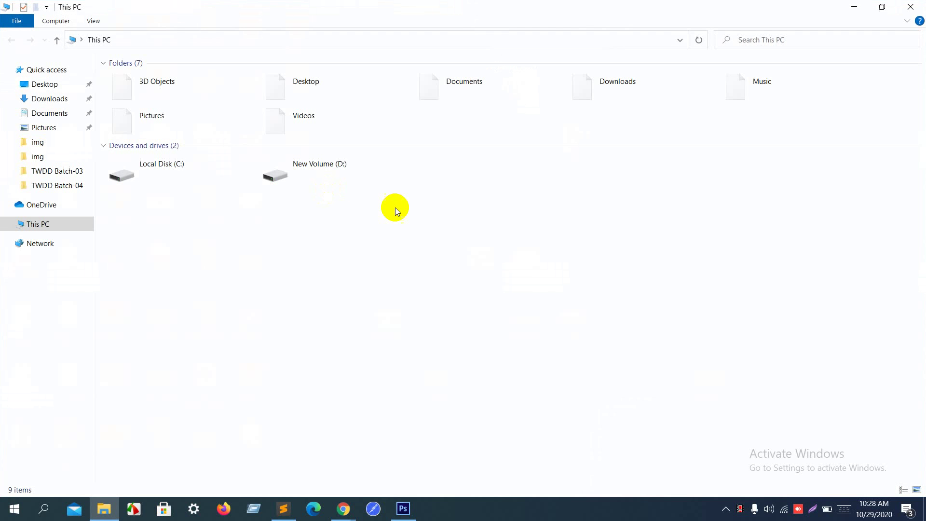
double_click(313, 180)
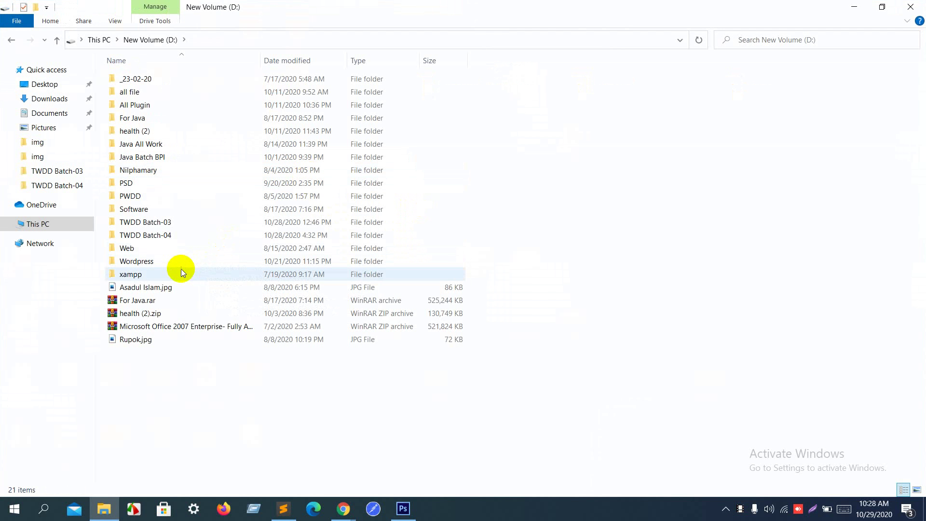
double_click(181, 268)
scroll(193, 313, down, 6)
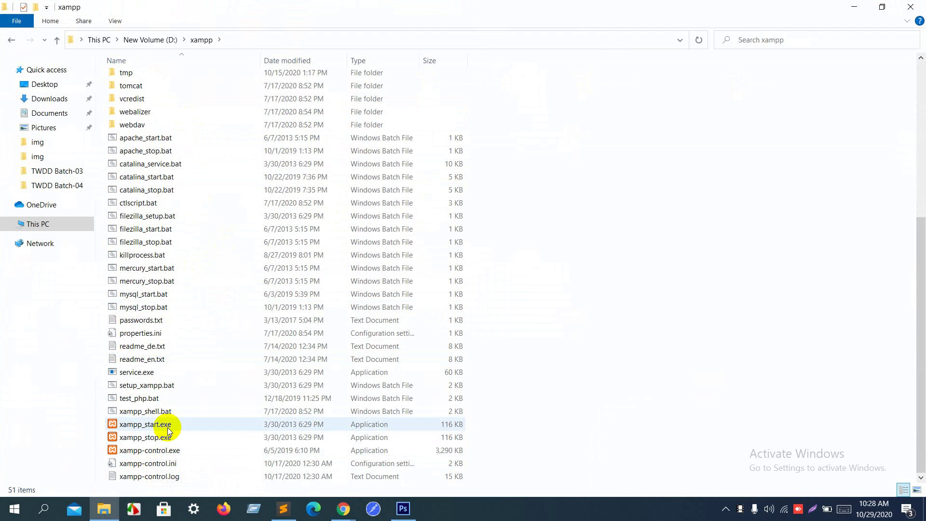
double_click(165, 450)
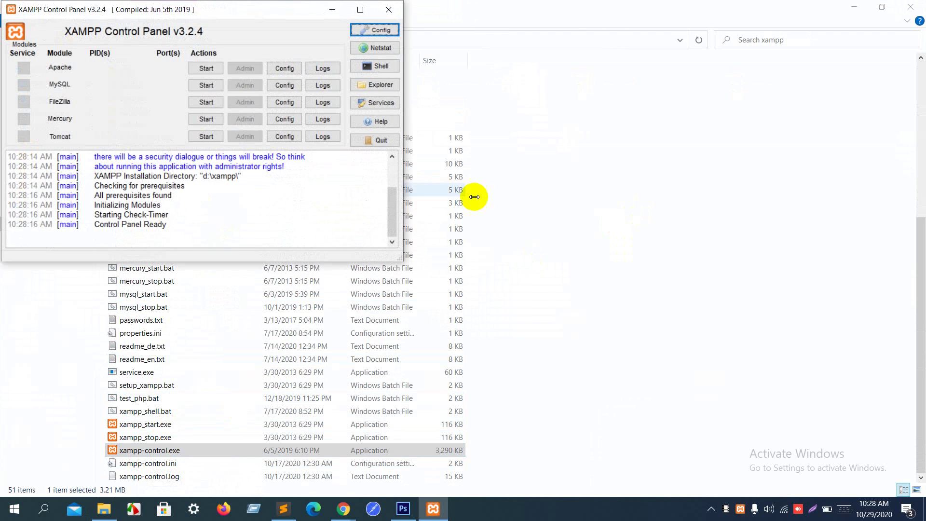
Step: Start Apache and MySQL, then minimize the control panel
click(217, 68)
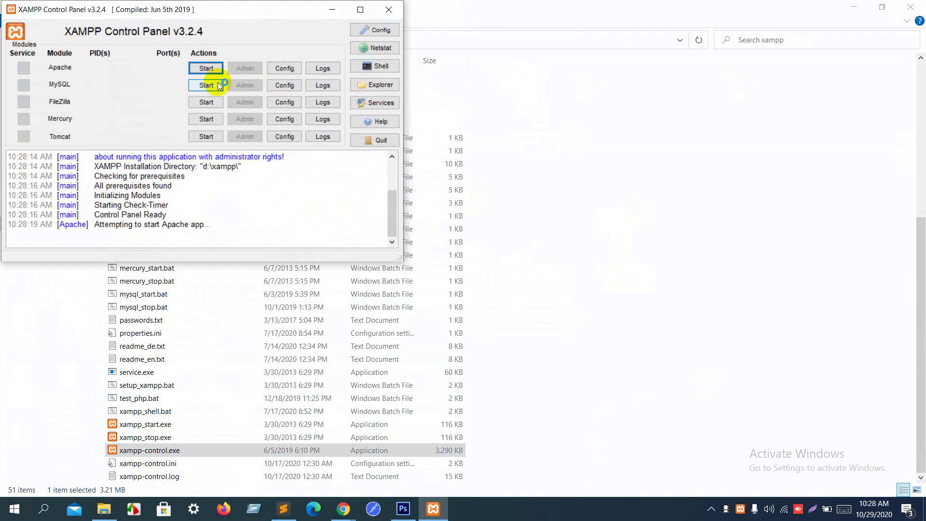
click(218, 85)
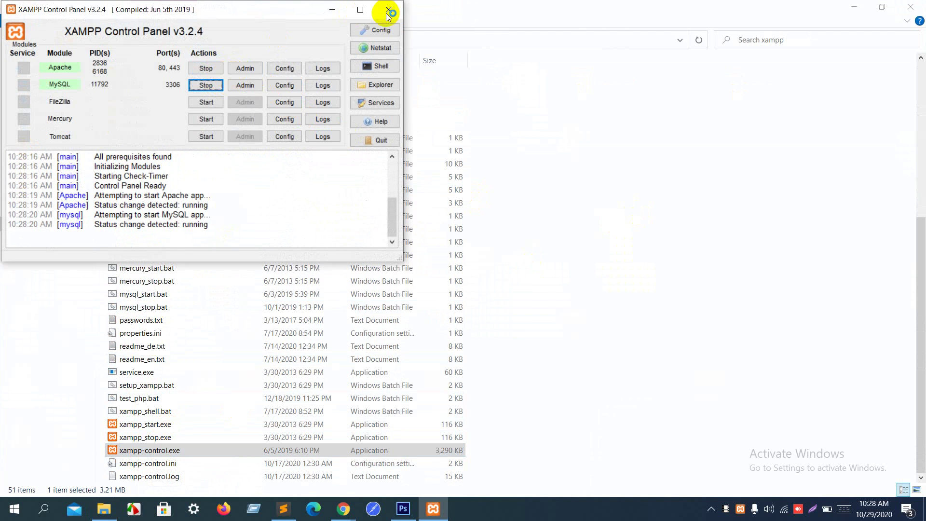
click(332, 9)
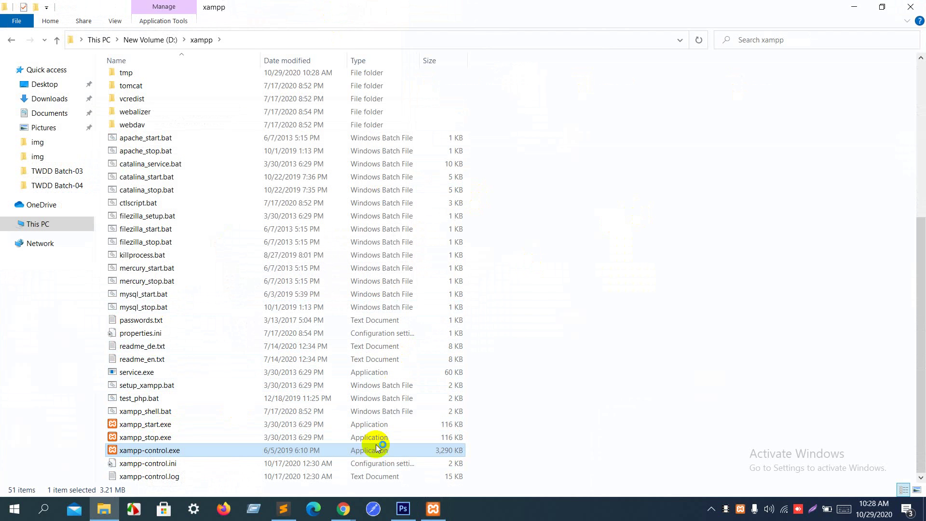
Step: Reload the project page, then strip the path to load the localhost XAMPP dashboard and minimize Chrome
mouse_move(343, 509)
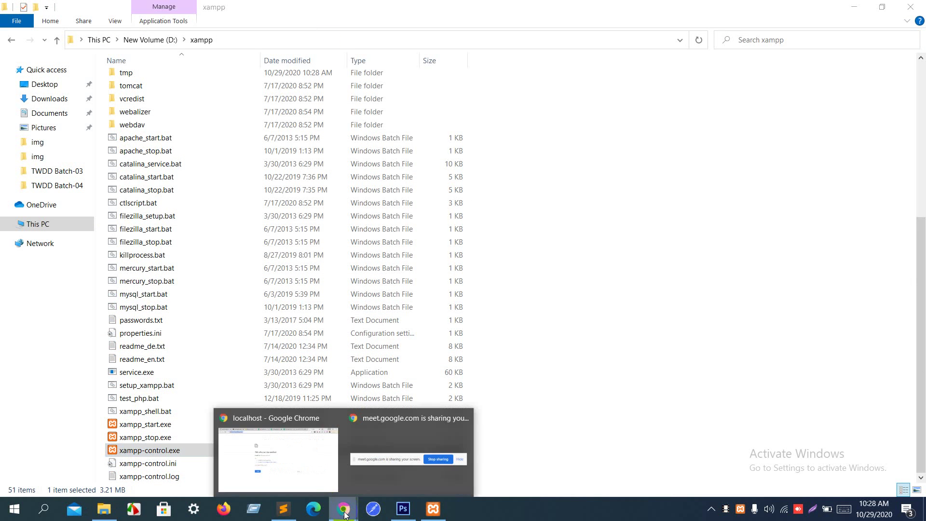
click(308, 478)
key(F5)
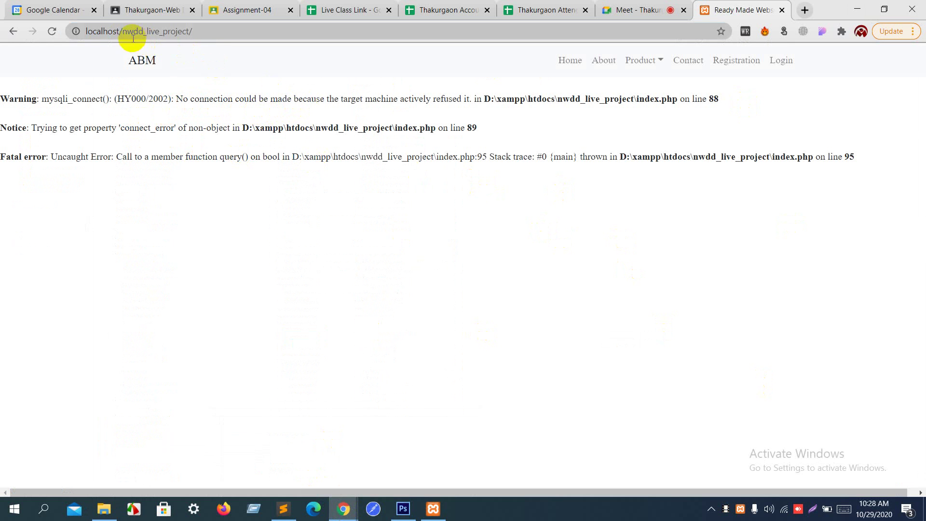
drag(121, 31, 207, 30)
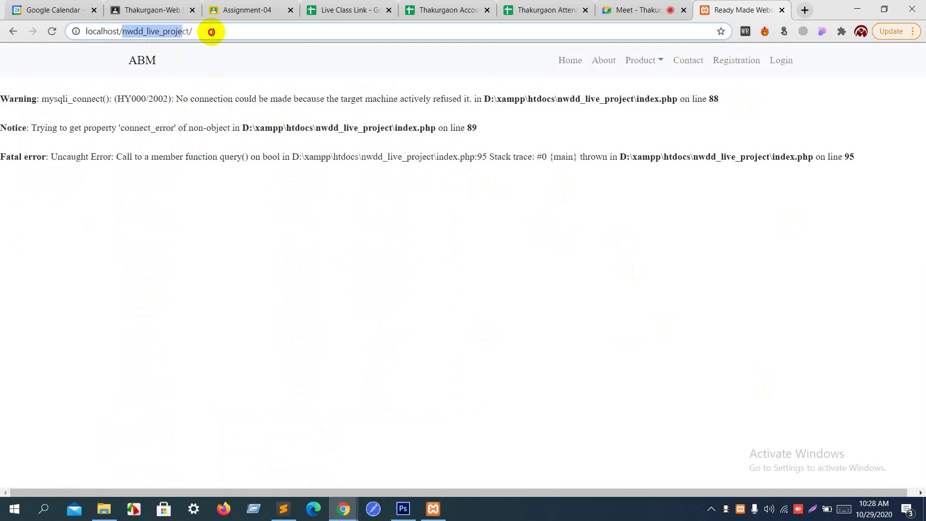
key(BackSpace)
key(Return)
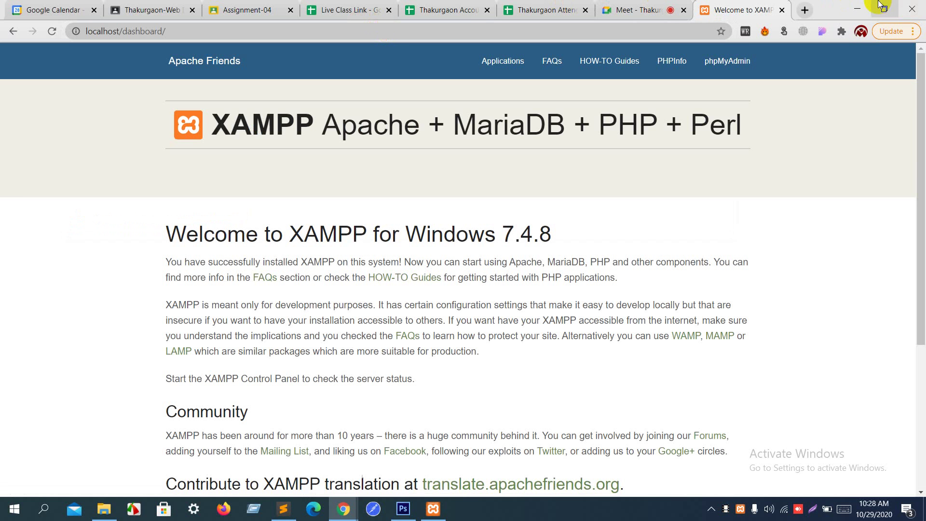
click(857, 7)
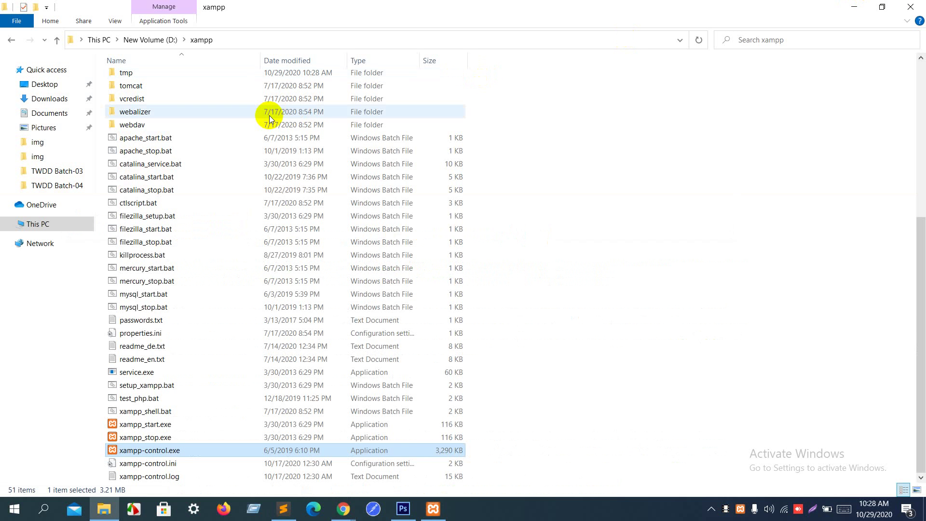
Step: Open htdocs and copy the pwdd_live_project folder name without renaming it, then switch to Chrome
scroll(270, 115, up, 6)
scroll(270, 119, up, 1)
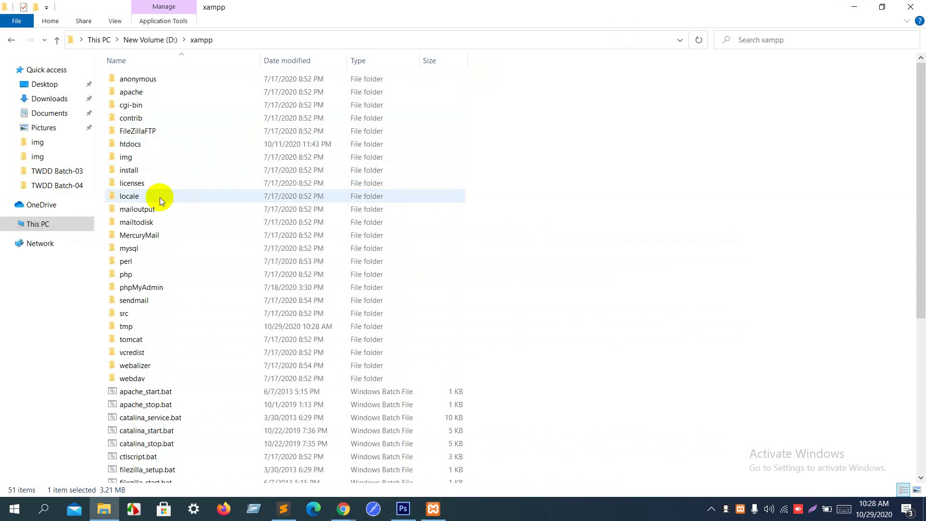
double_click(171, 142)
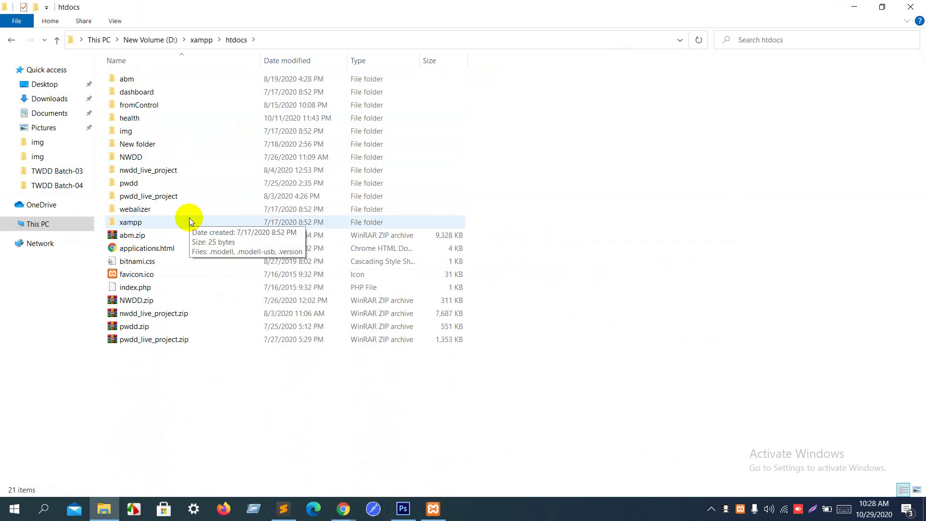
click(173, 197)
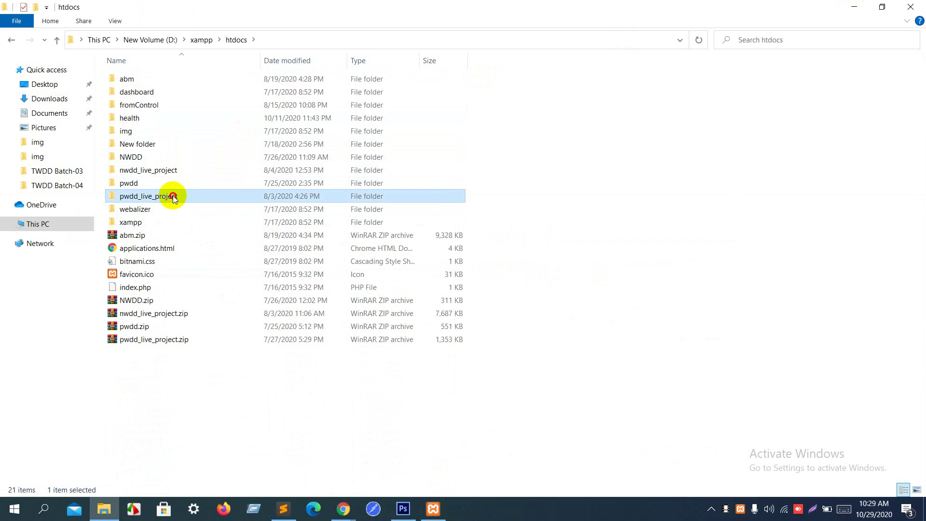
click(173, 197)
key(ctrl+c)
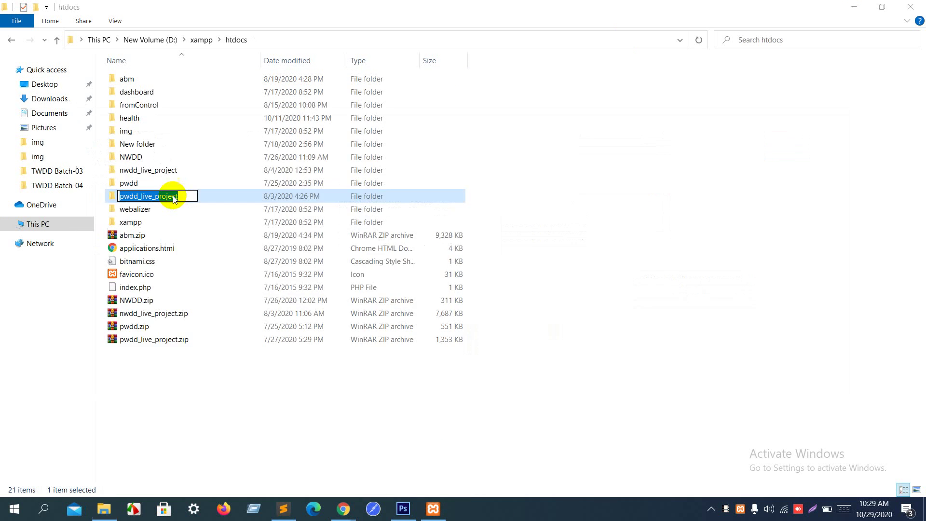
key(Escape)
key(alt+Tab)
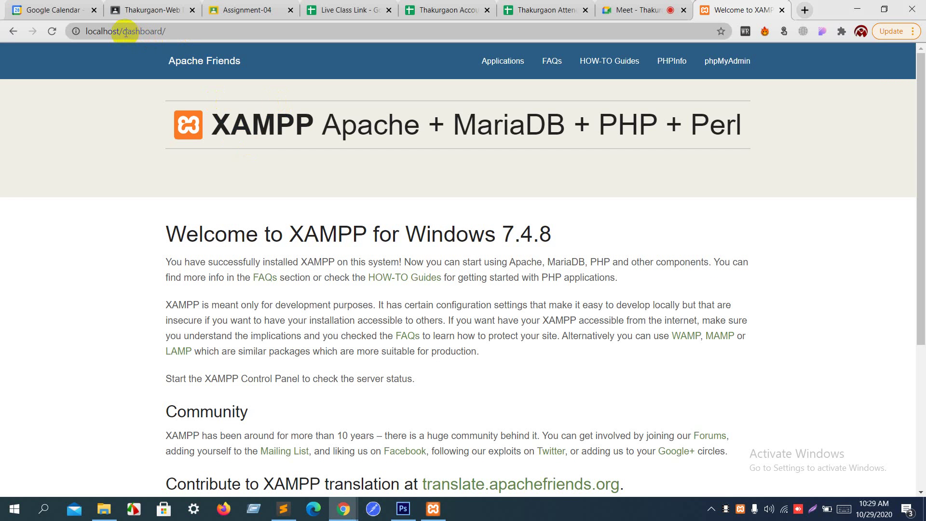
Step: Replace 'dashboard/' with 'pwdd_live_project' in the address and load the page
click(124, 31)
drag(123, 31, 324, 45)
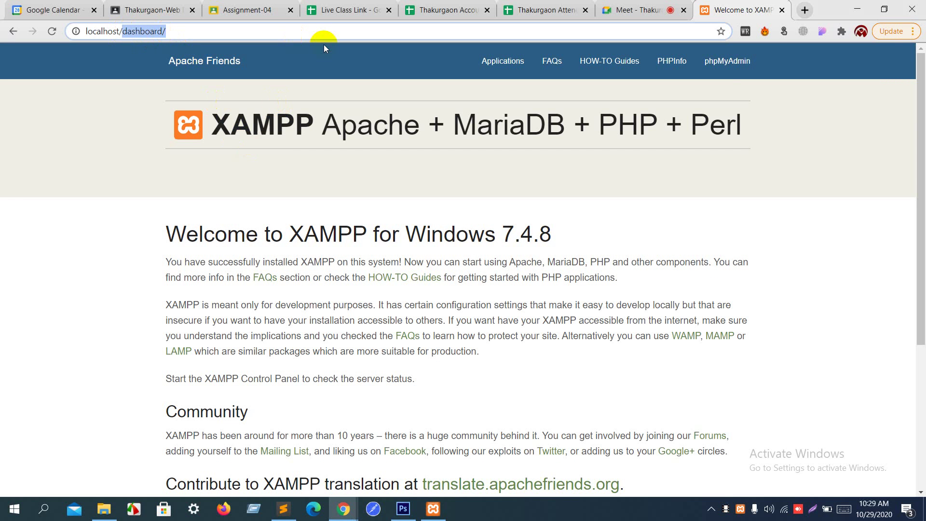
key(ctrl+v)
key(Return)
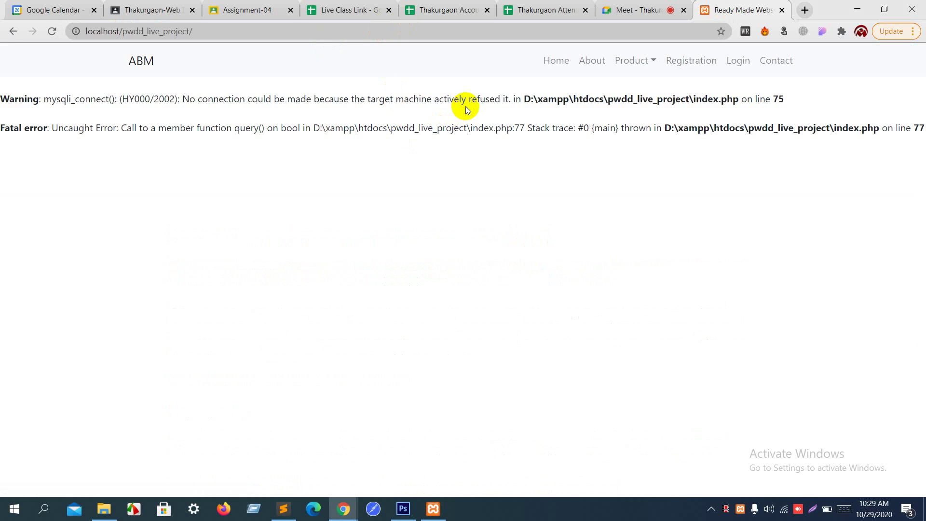
Step: Highlight the mysqli_connect warning and fatal error, then try the Home link
drag(467, 110, 529, 158)
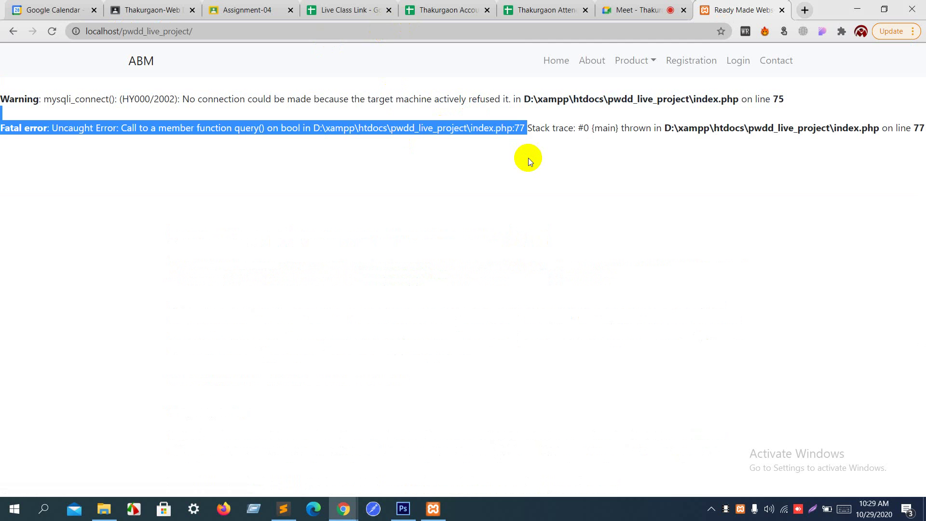
click(529, 158)
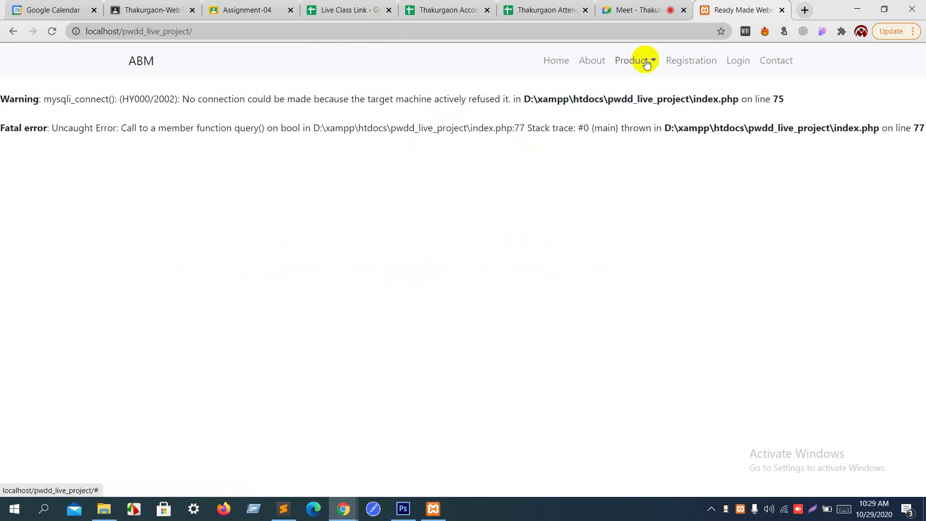
click(562, 58)
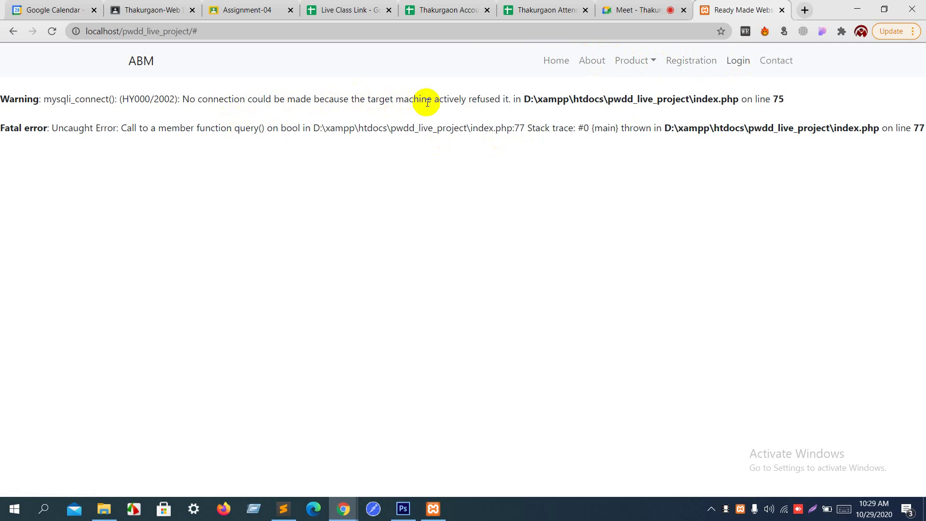
Step: Start MySQL again in XAMPP Control Panel and reload the project page in Chrome
click(432, 510)
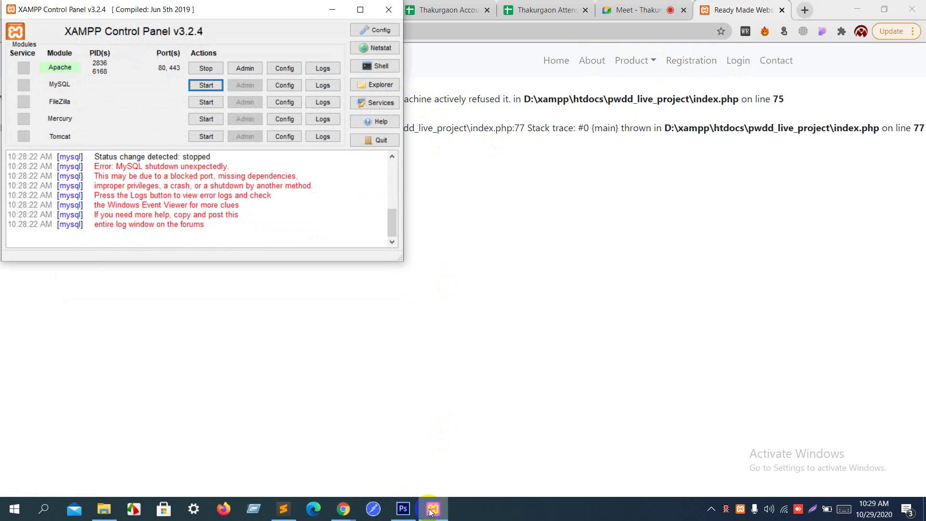
click(208, 85)
click(601, 229)
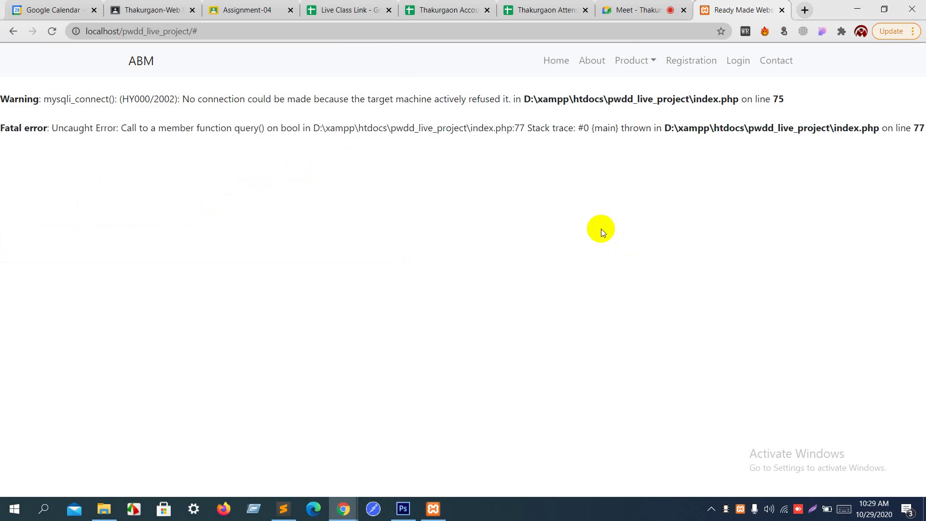
click(416, 31)
key(Return)
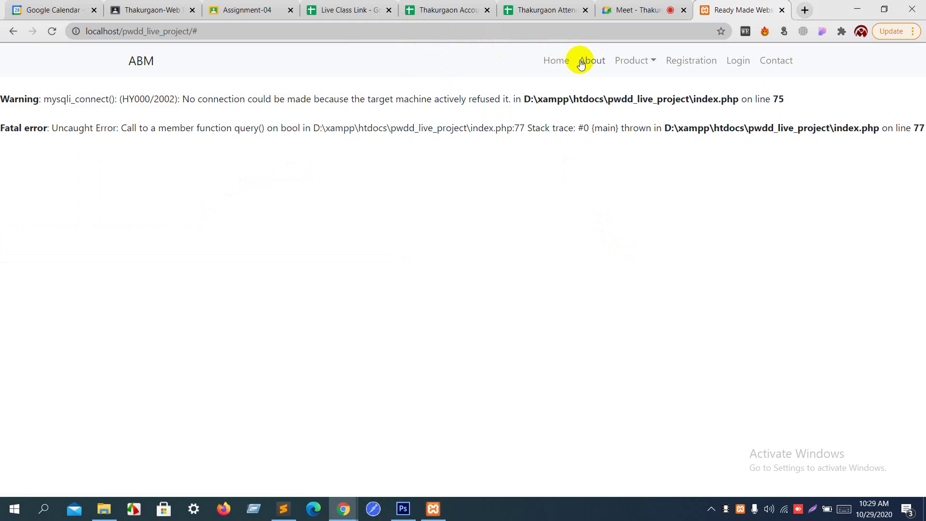
Step: Reload localhost/pwdd_live_project/ with the trailing '#' removed from the address
click(191, 30)
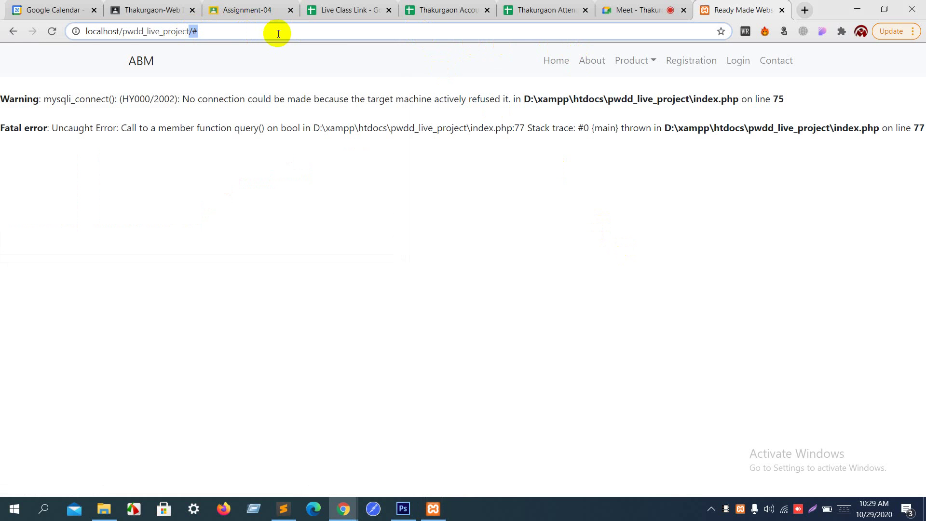
key(BackSpace)
key(Return)
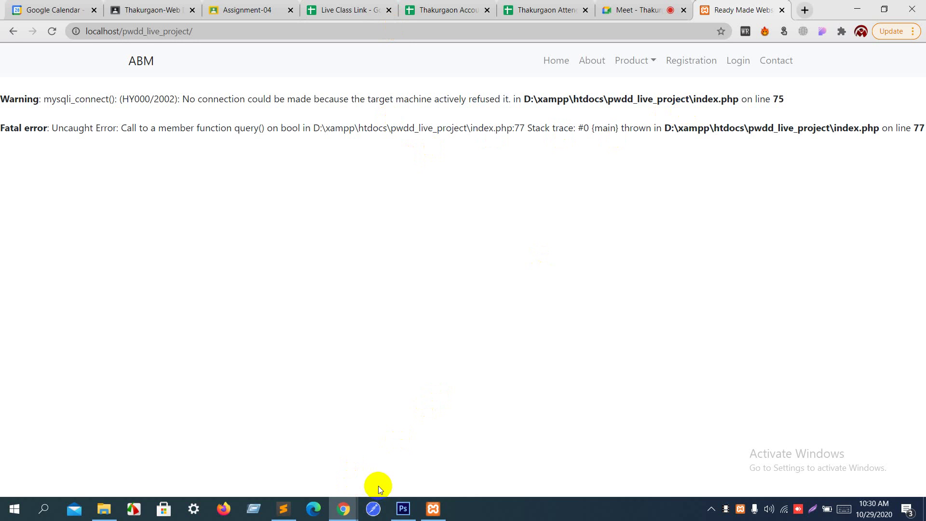
Step: Retry starting MySQL, then open its my.ini config file in Notepad
click(433, 509)
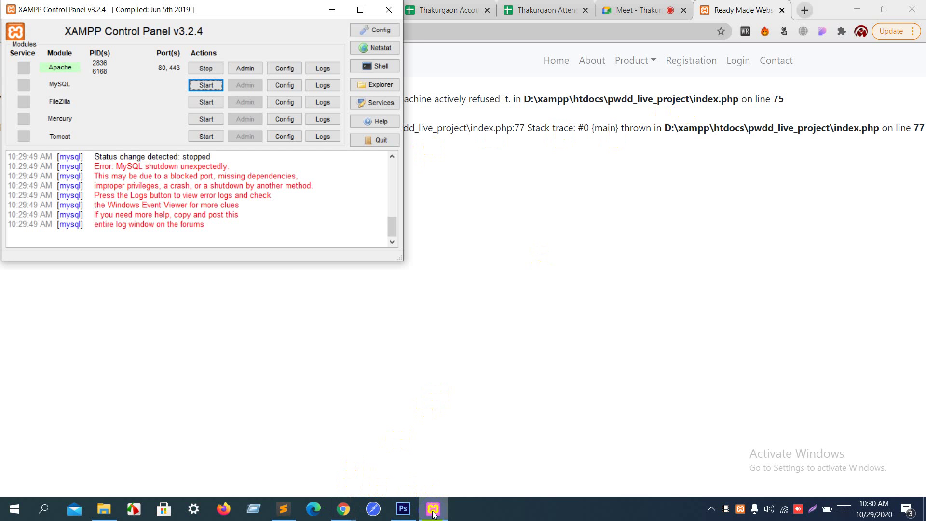
click(200, 86)
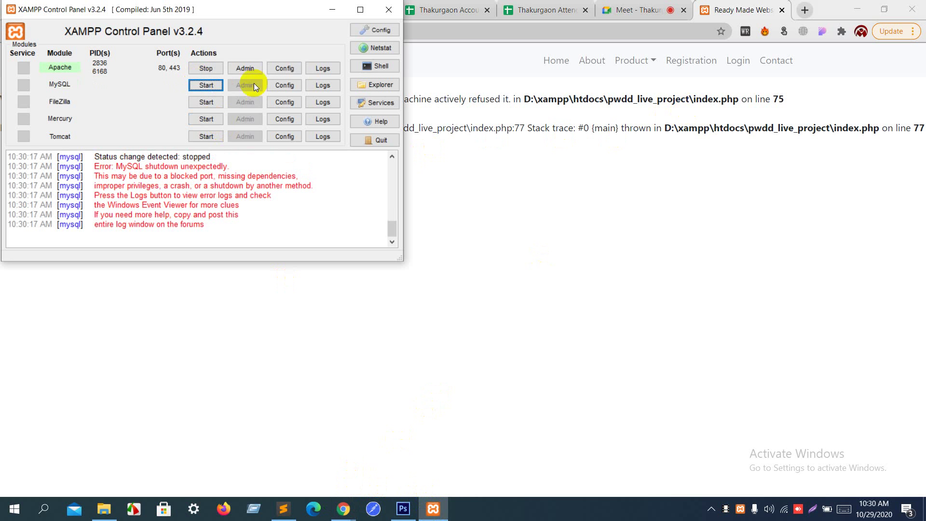
click(288, 84)
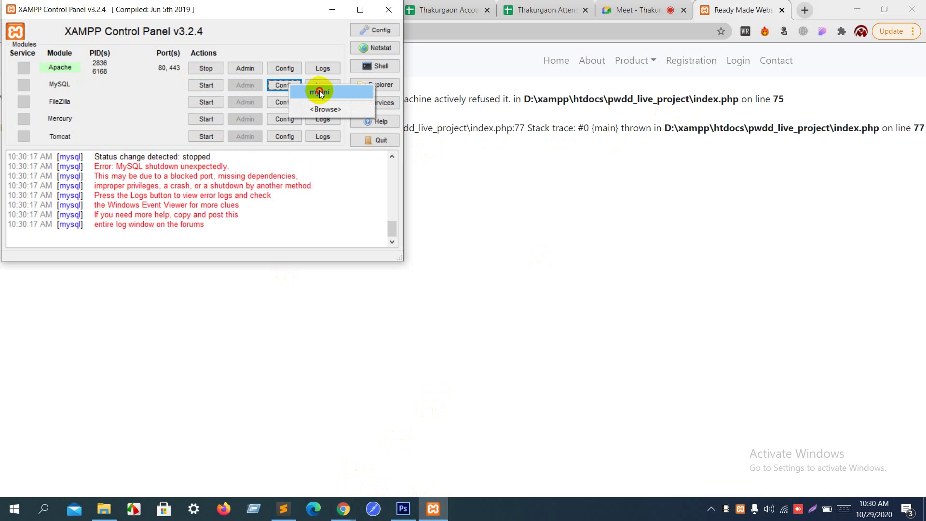
click(320, 91)
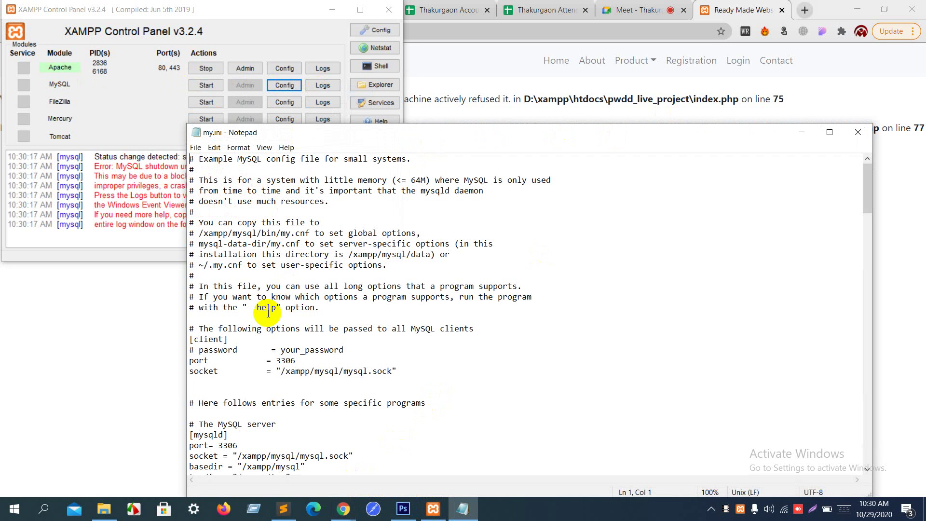
Step: Change the [client] port in my.ini from 3306 to 3308, save, and close Notepad
scroll(269, 312, down, 1)
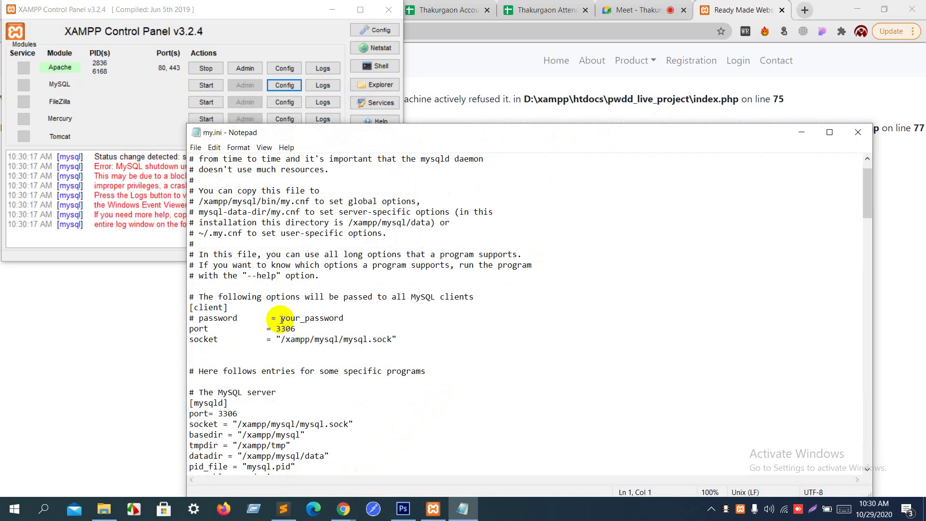
drag(296, 328, 291, 328)
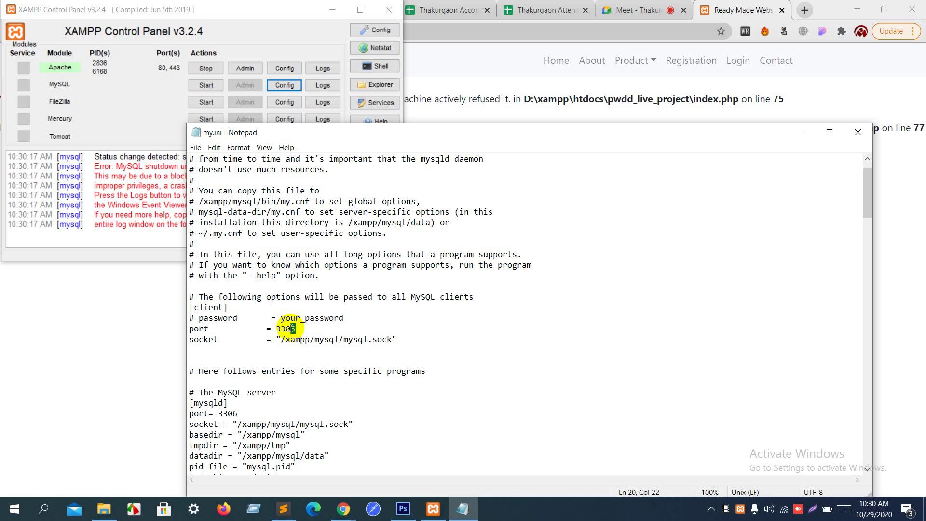
text(8)
key(ctrl+s)
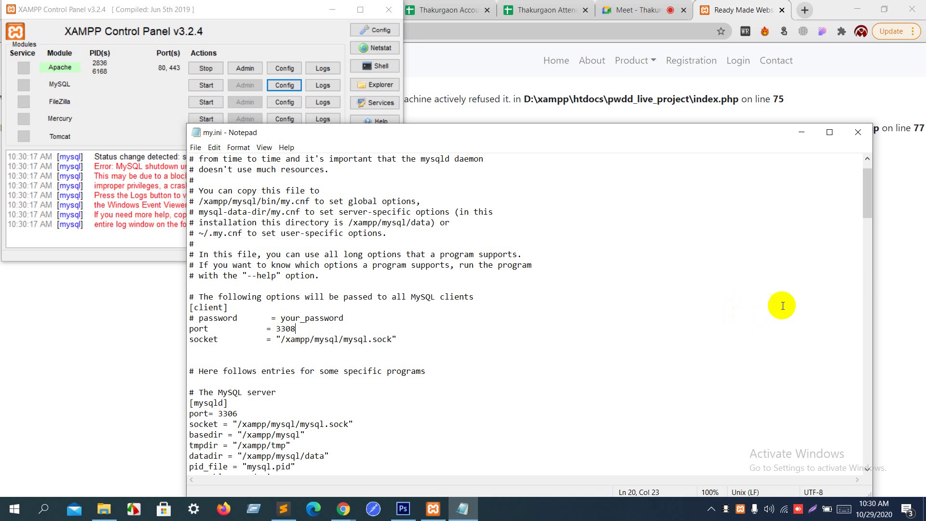
click(856, 133)
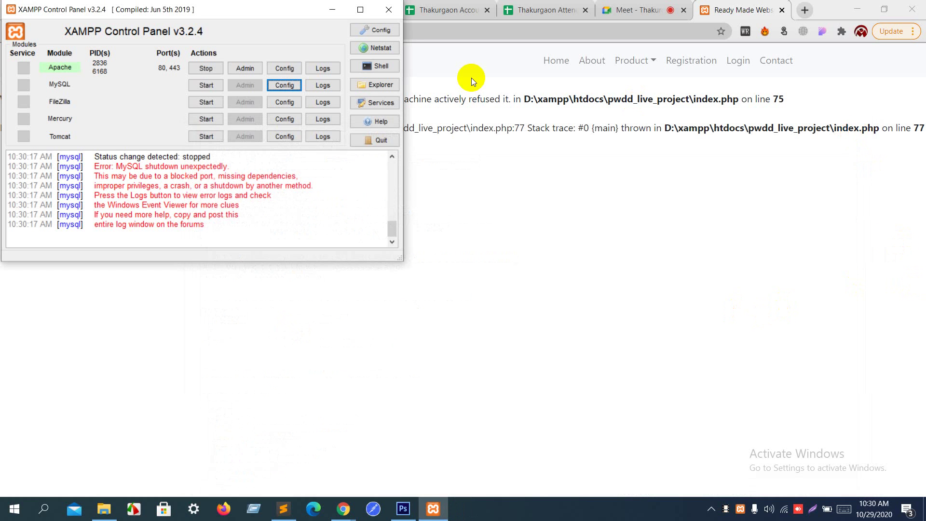
Step: Attempt to start MySQL on the new port, stop Apache, and quit XAMPP Control Panel
click(213, 87)
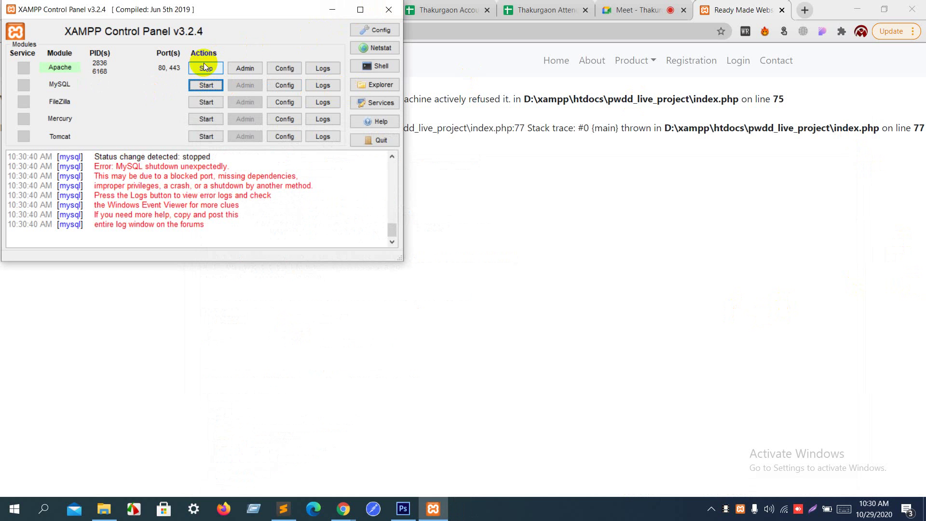
click(206, 68)
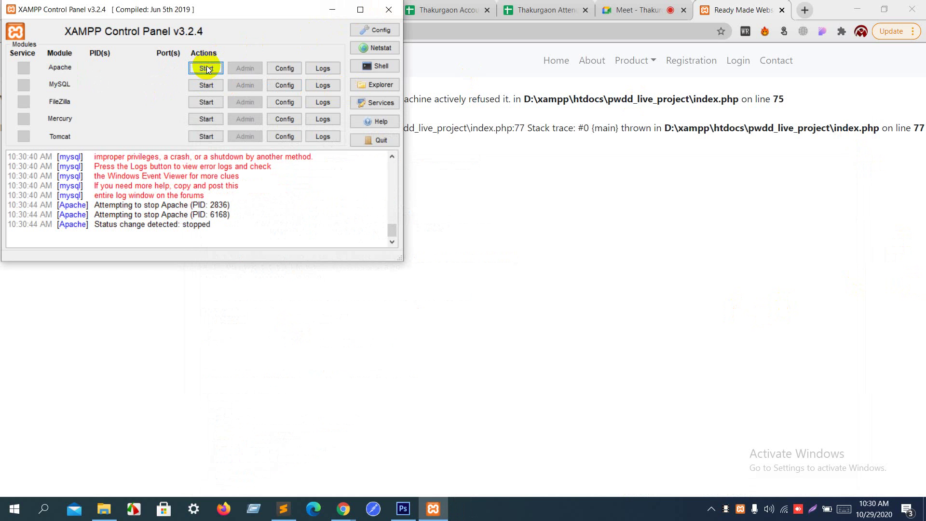
click(378, 140)
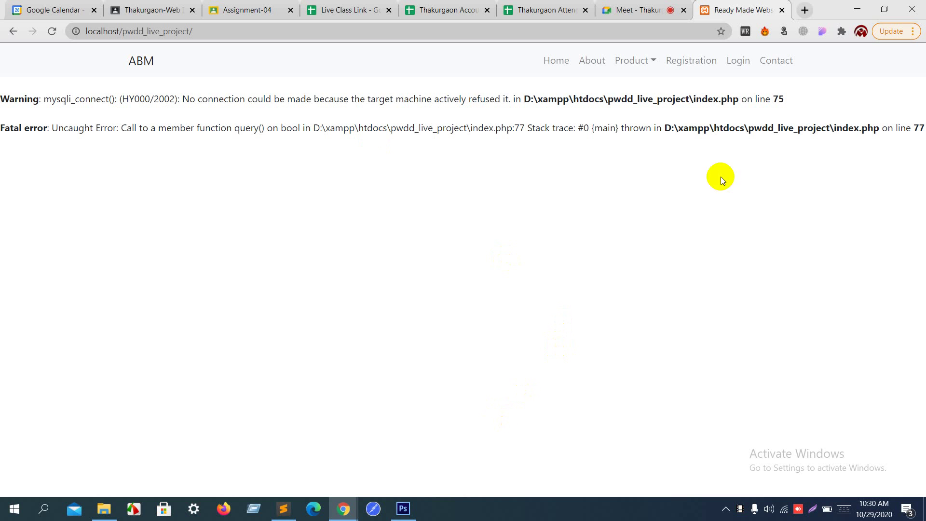
Step: Move up from htdocs to D:\xampp and run xampp-control.exe
click(862, 5)
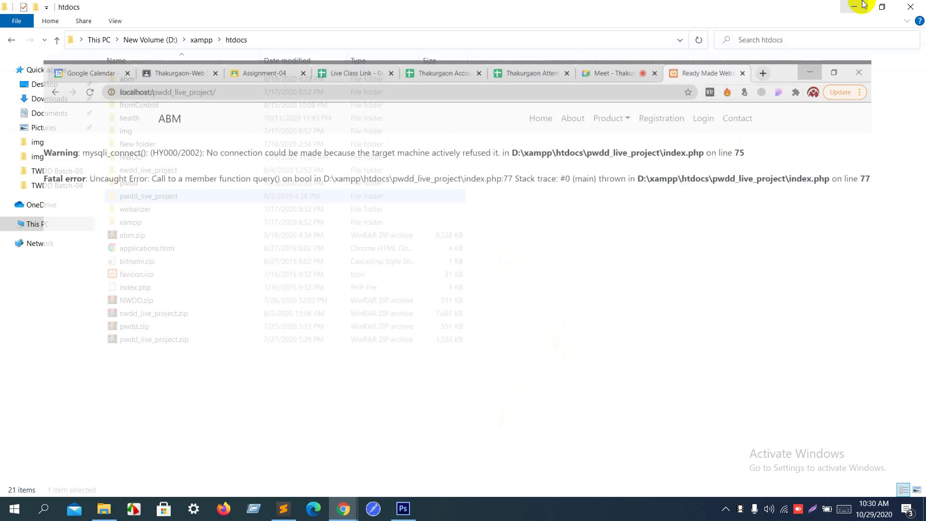
key(alt+Up)
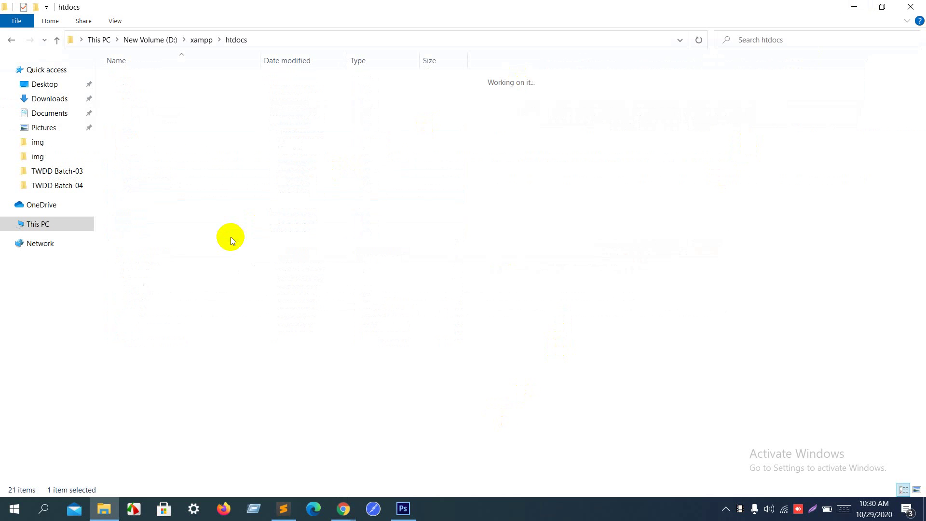
scroll(230, 236, down, 6)
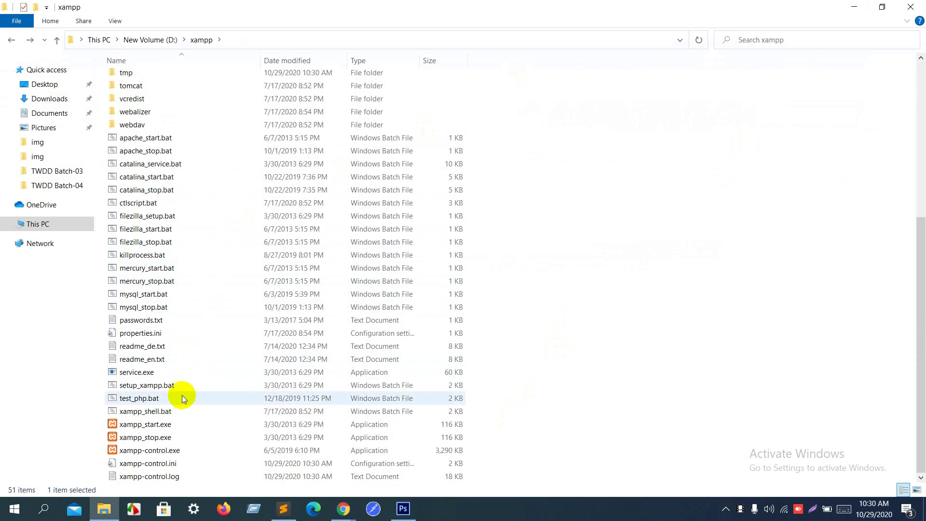
double_click(175, 450)
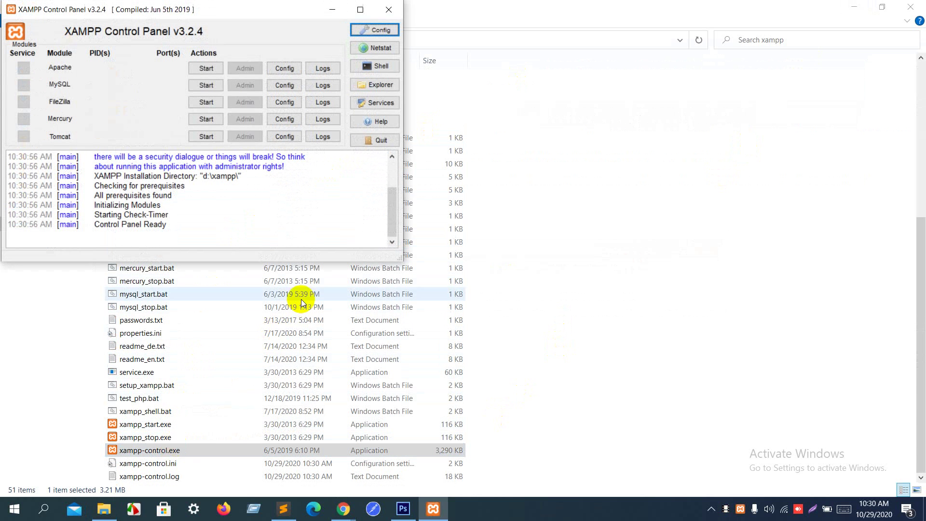
Step: Start MySQL and highlight the log's missing-dependencies, privileges and error-log advice lines
click(213, 87)
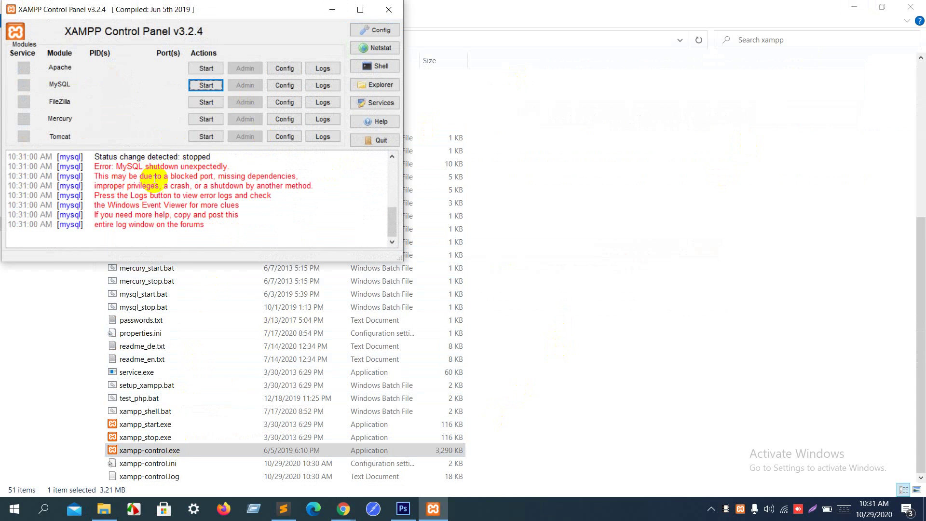
drag(213, 179, 296, 179)
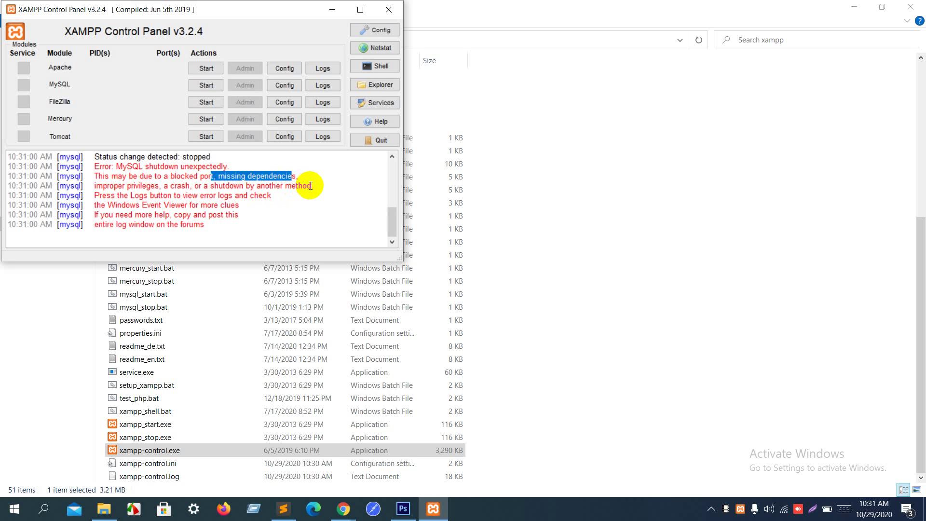
drag(311, 186, 110, 185)
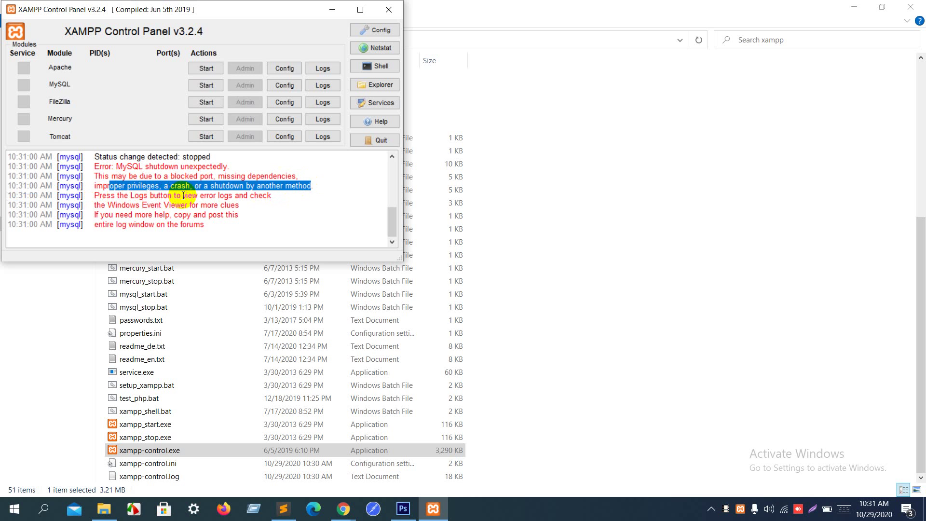
drag(183, 196, 259, 194)
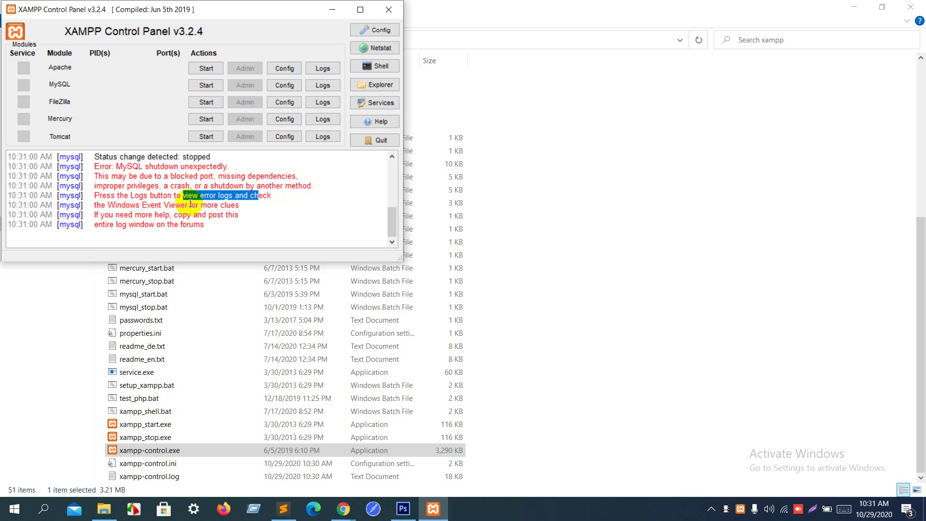
click(316, 86)
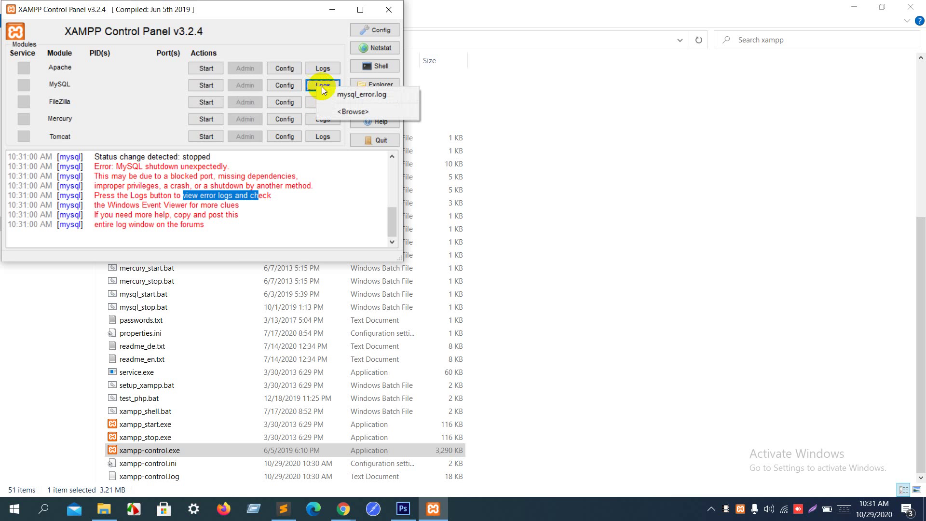
click(339, 94)
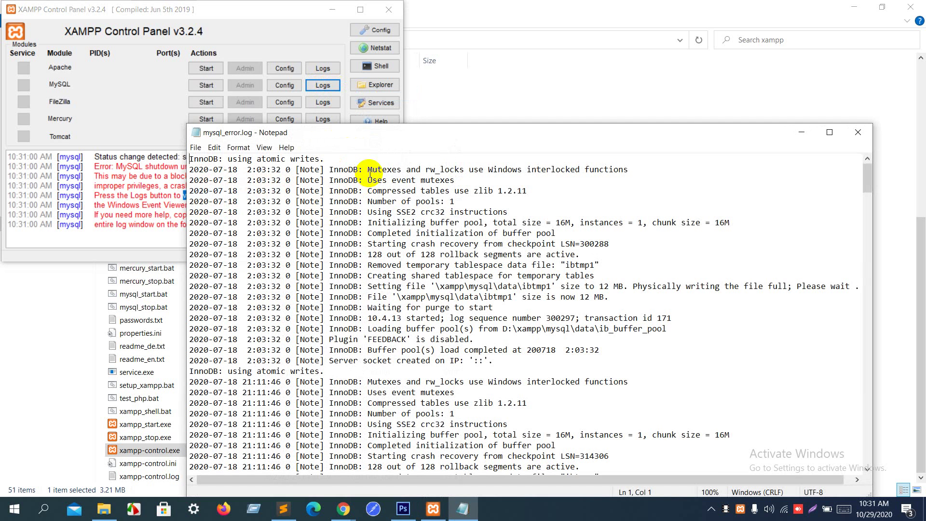
scroll(376, 198, down, 1)
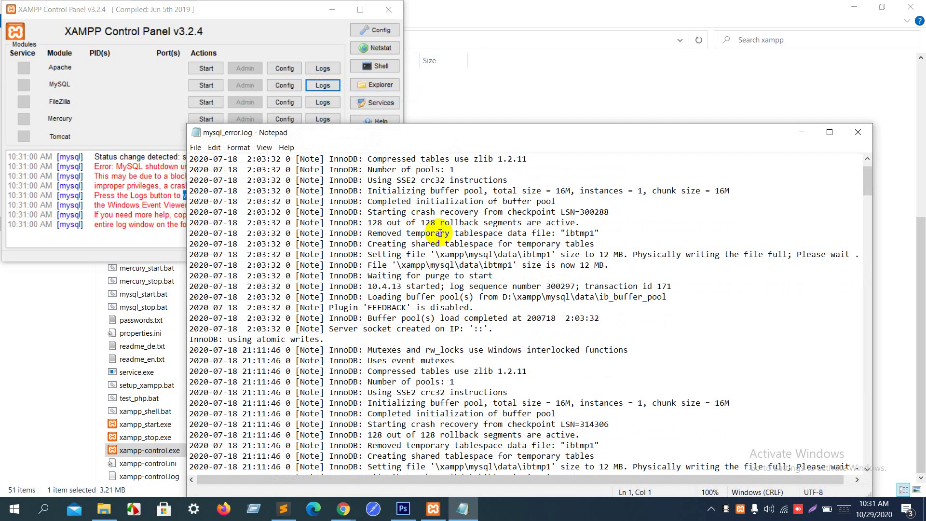
scroll(439, 233, down, 3)
scroll(439, 233, down, 9)
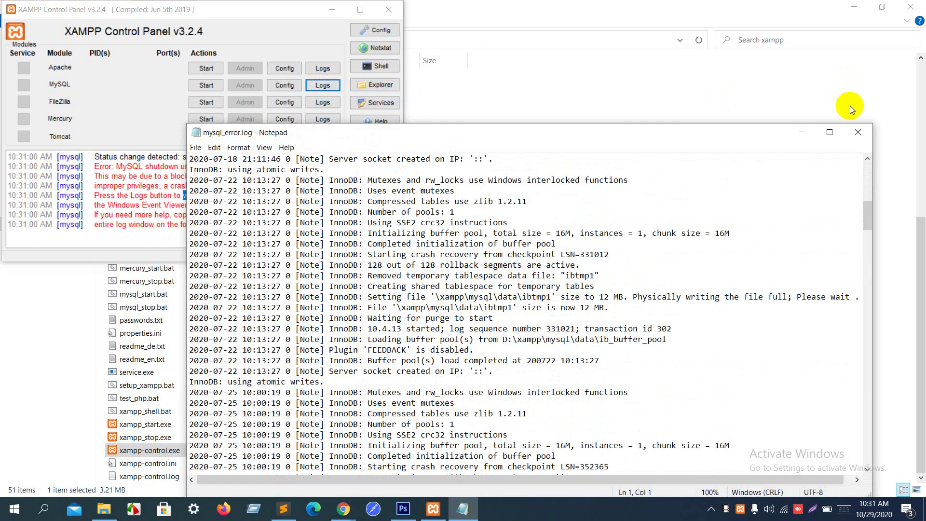
click(858, 132)
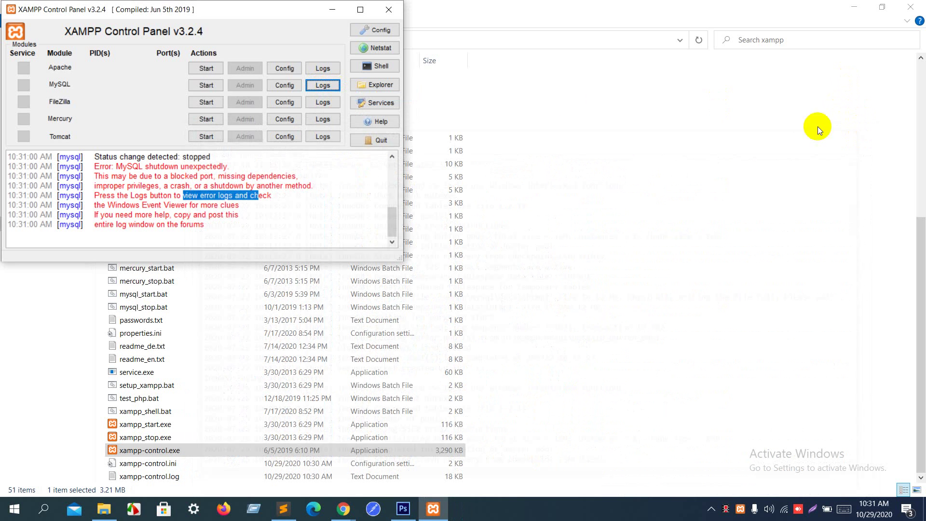
Step: Open my.ini from MySQL's Config list and highlight the client password and port settings
click(286, 85)
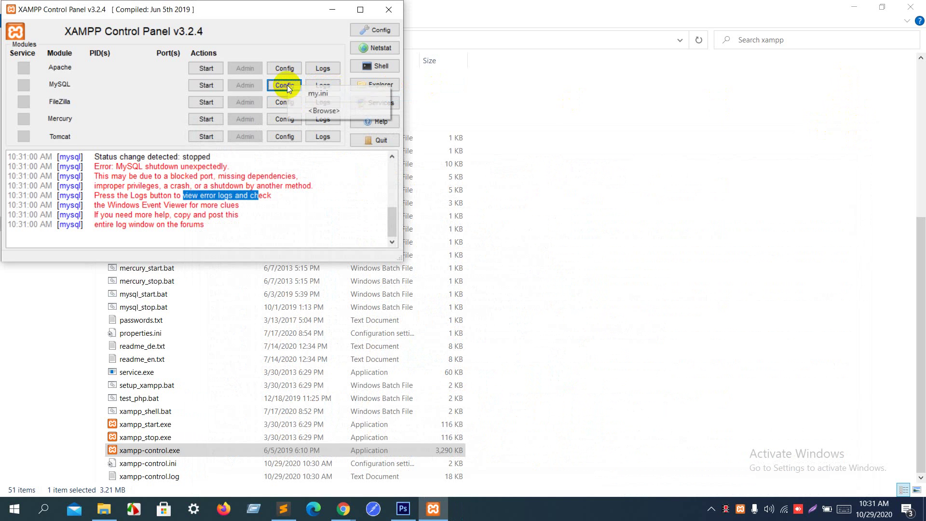
click(327, 94)
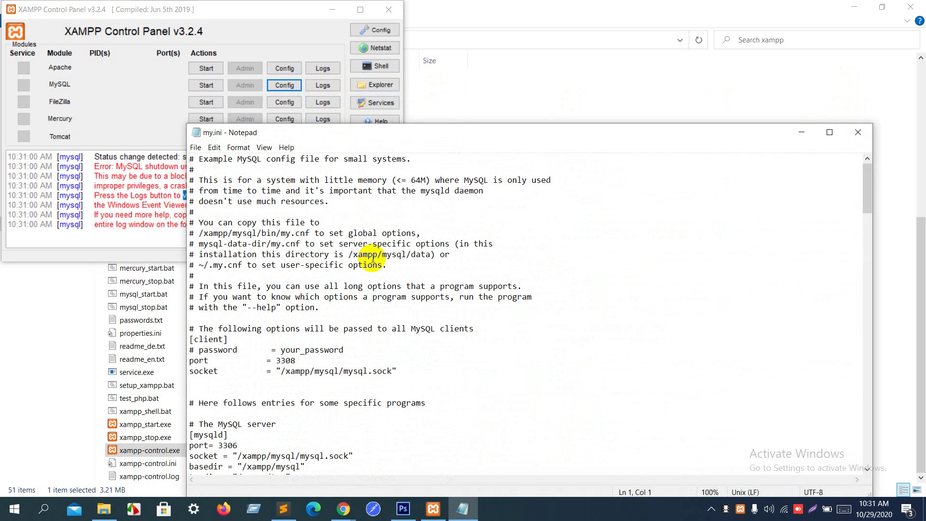
drag(276, 361, 309, 353)
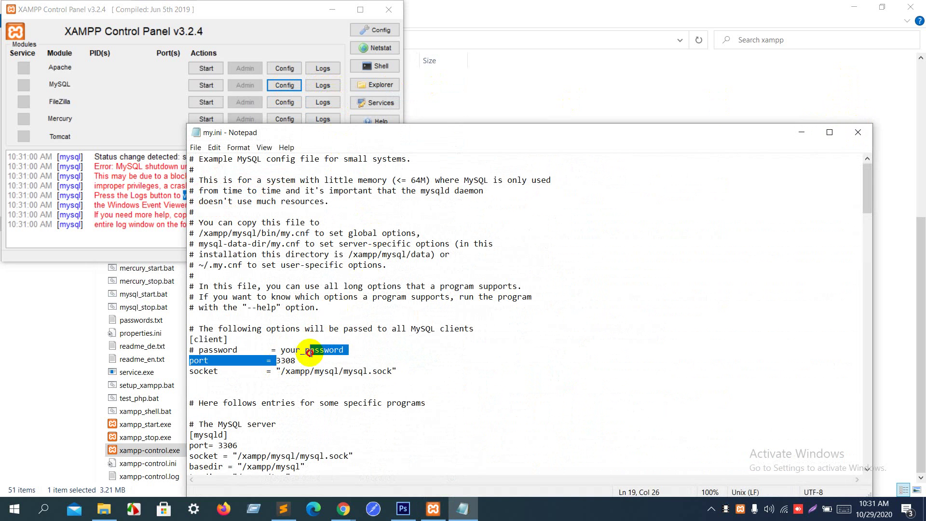
click(311, 352)
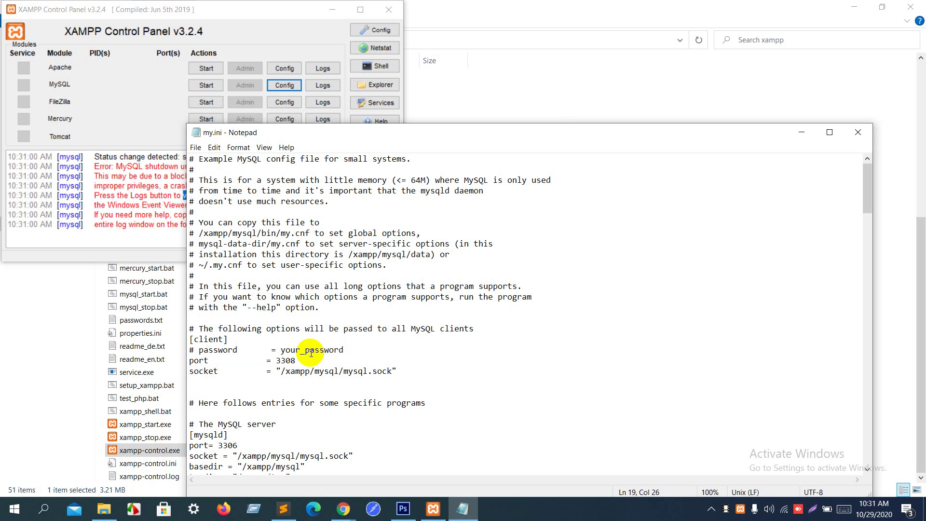
Step: Scroll down through my.ini's server settings and back up toward the top
scroll(311, 353, down, 1)
scroll(311, 353, down, 4)
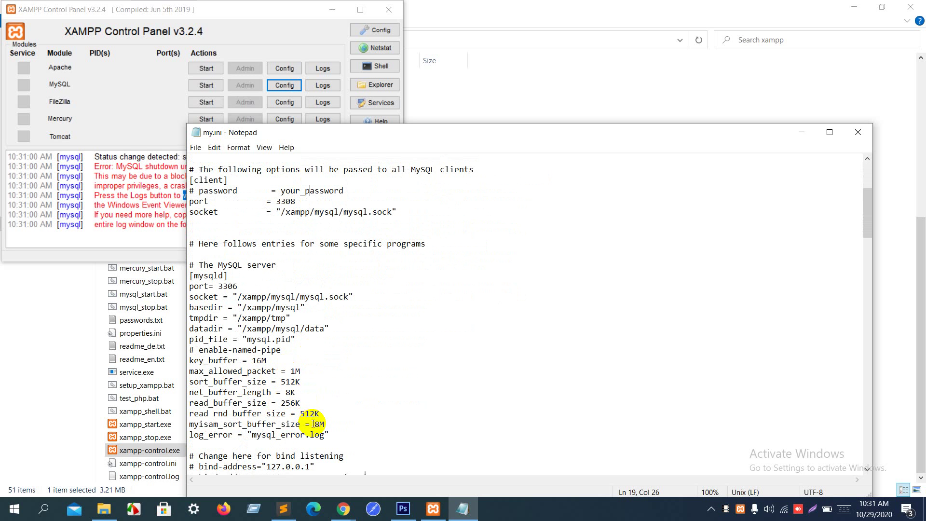
scroll(313, 424, down, 5)
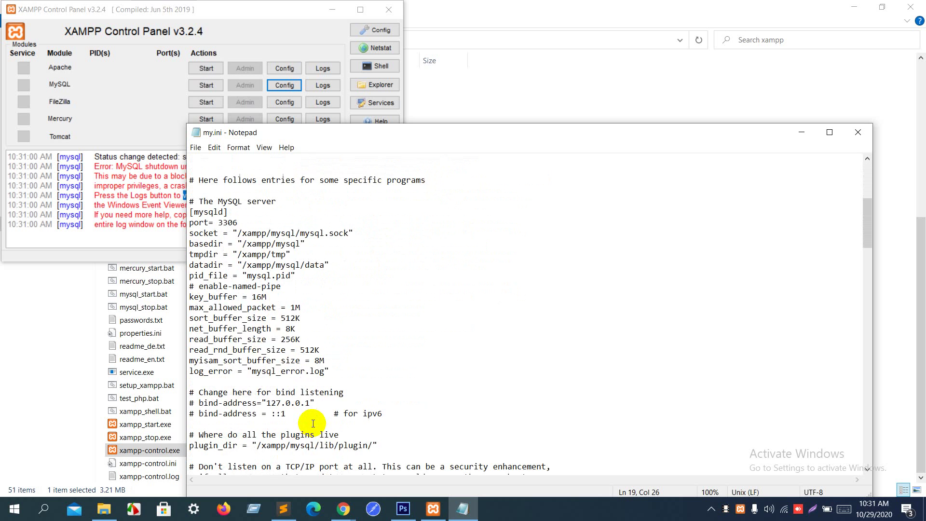
scroll(313, 423, down, 1)
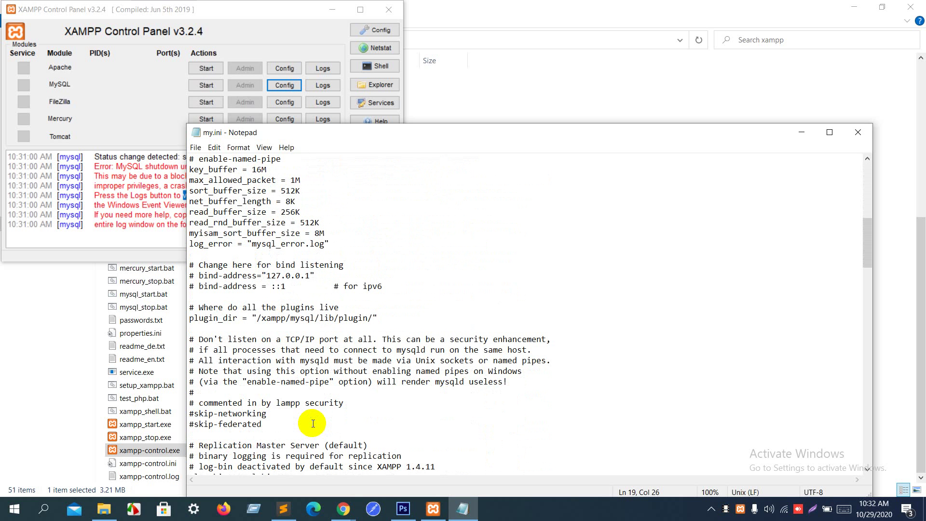
scroll(313, 423, down, 7)
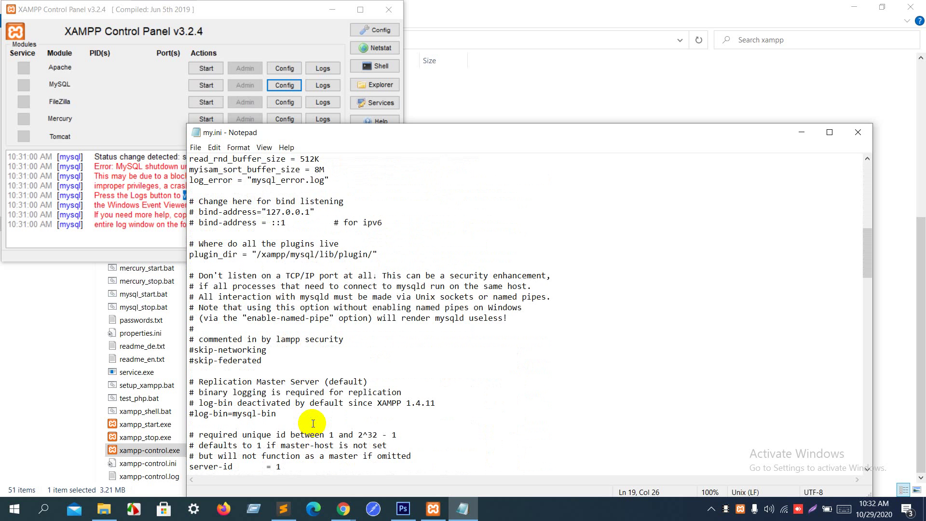
scroll(313, 423, down, 6)
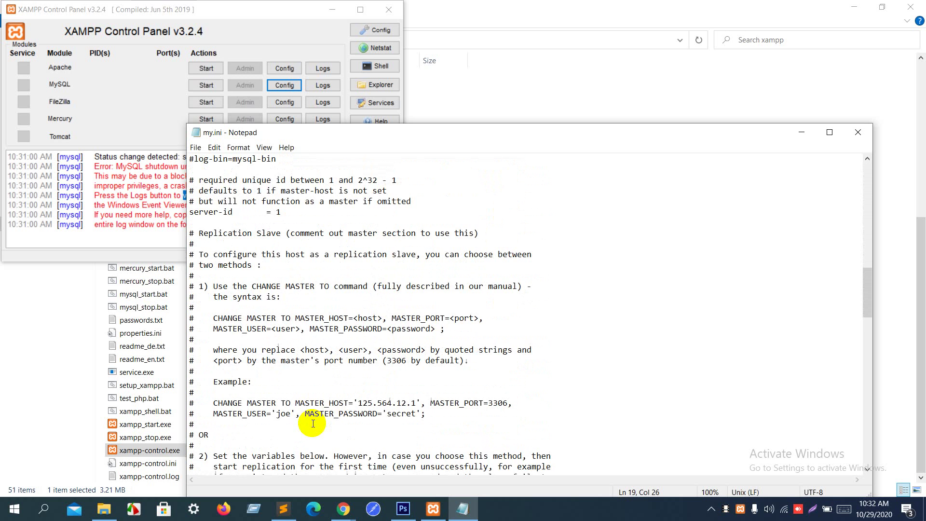
scroll(313, 424, up, 15)
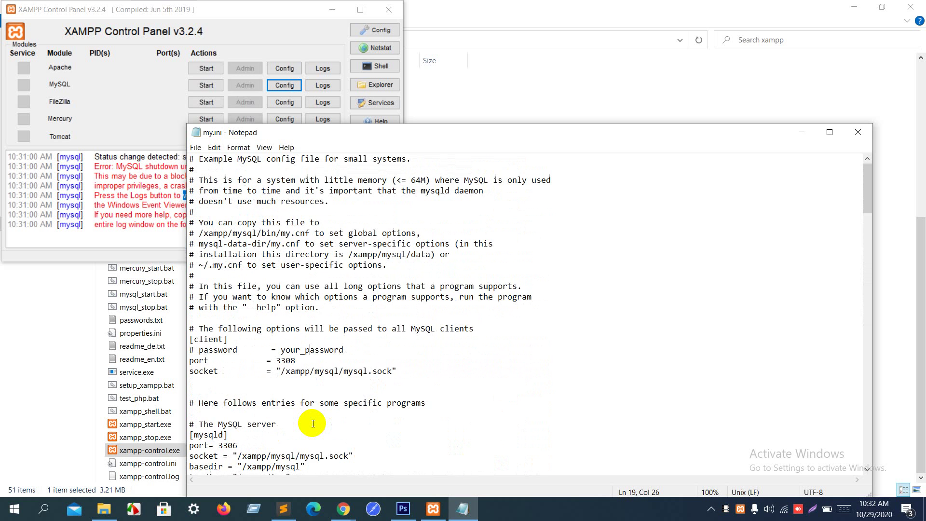
scroll(313, 423, up, 4)
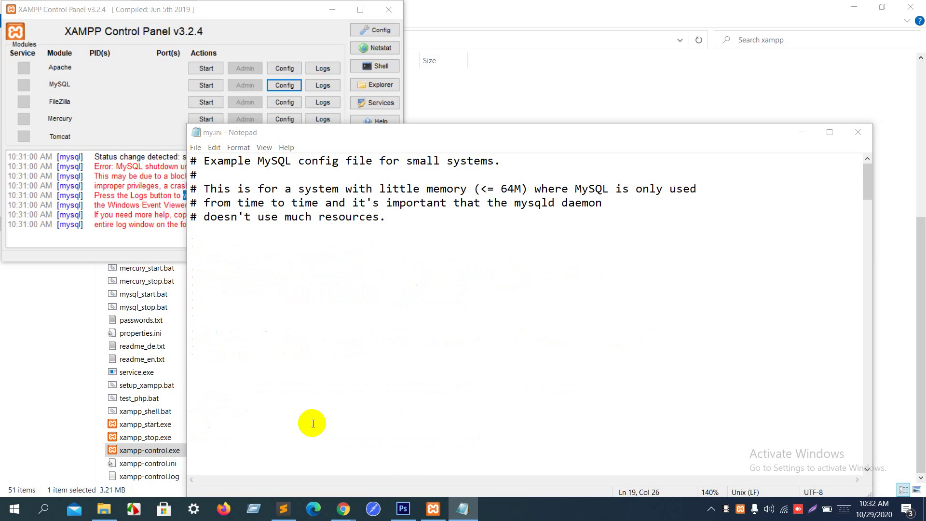
Step: Search my.ini for 'port' and step through every match
key(ctrl+f)
text(port)
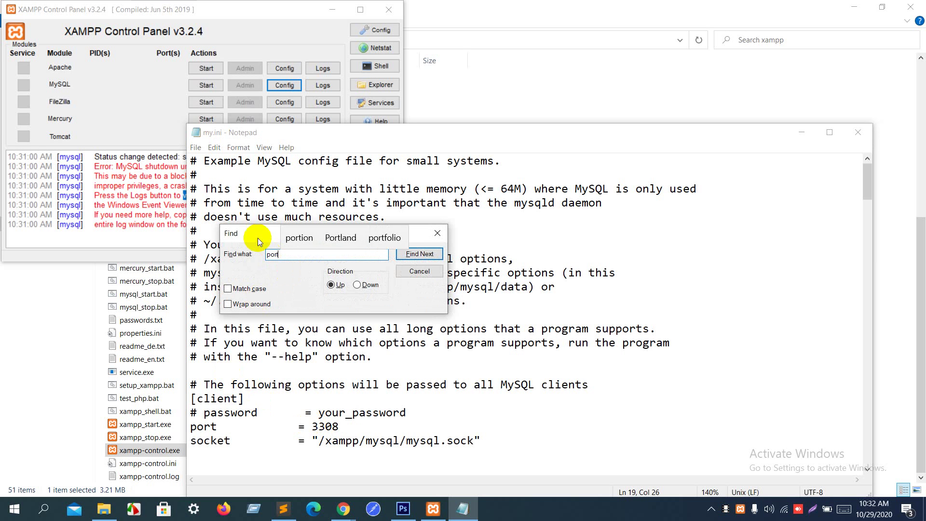
drag(255, 236, 682, 155)
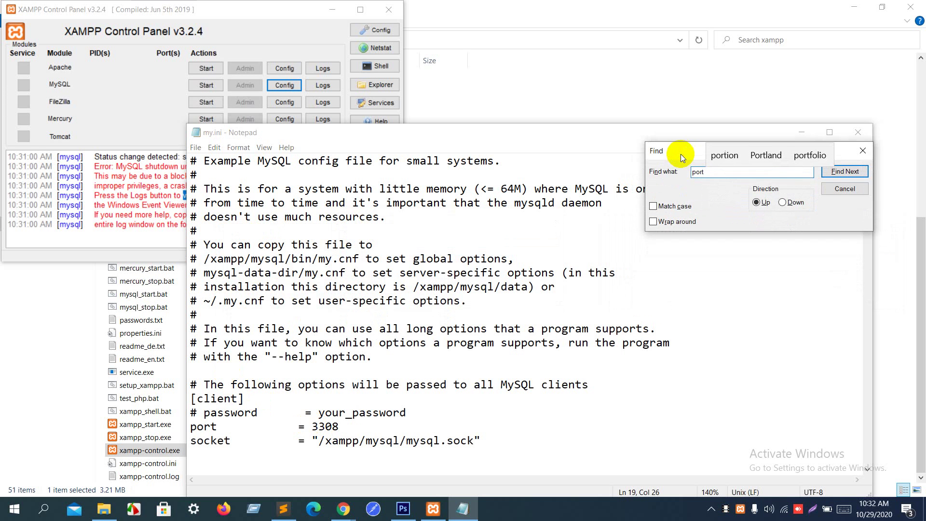
click(845, 172)
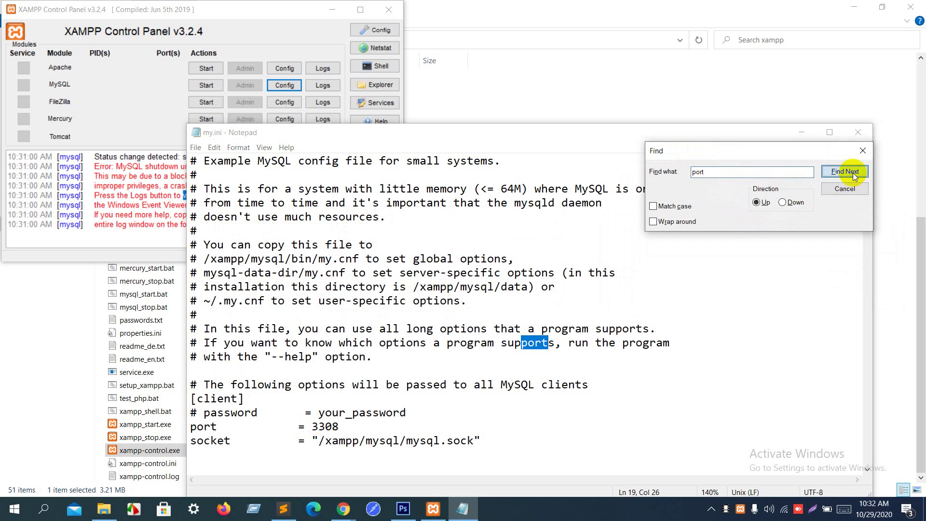
click(853, 175)
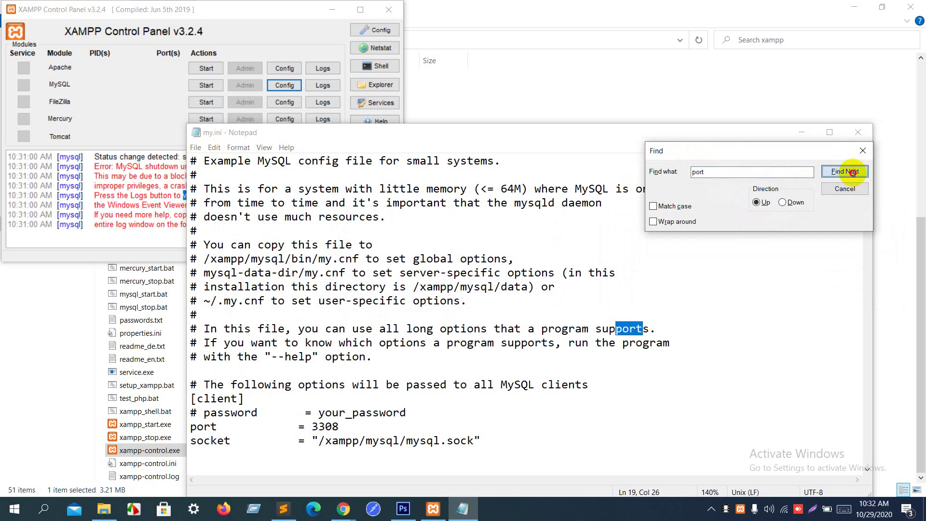
click(853, 175)
click(853, 175)
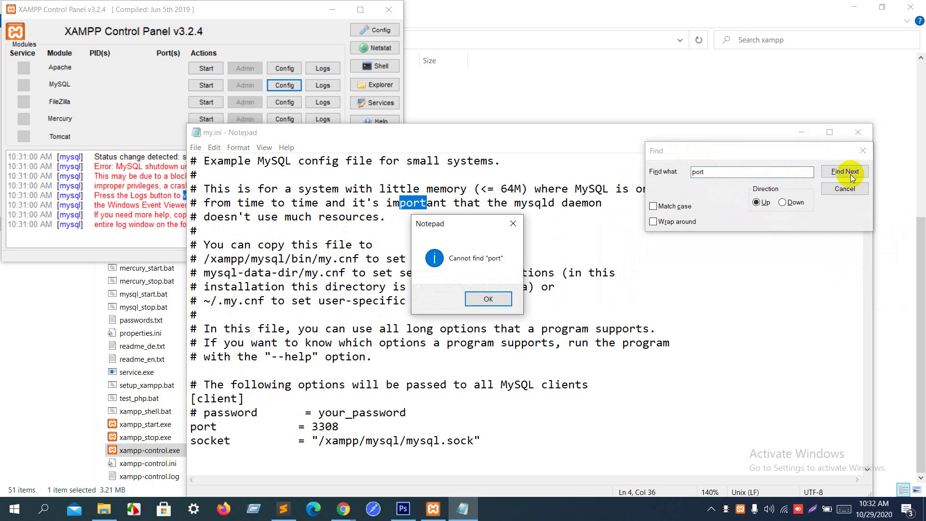
click(489, 300)
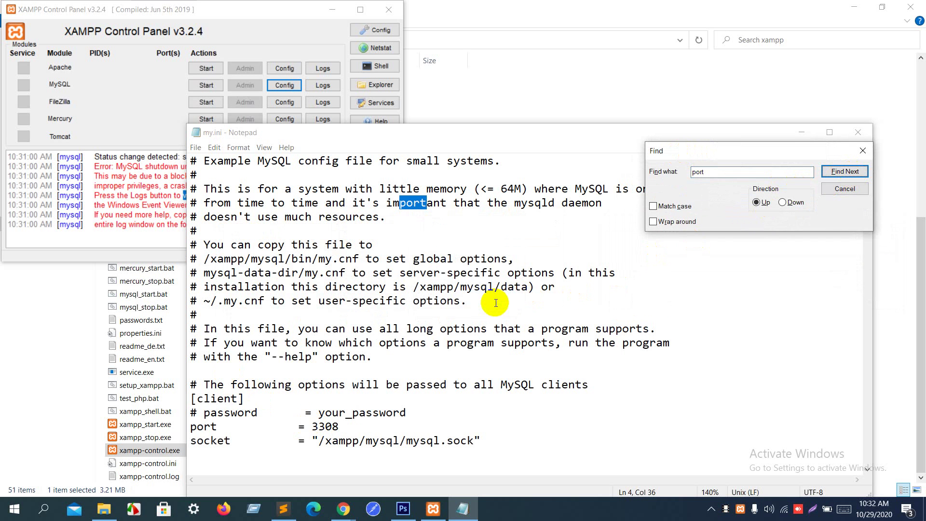
Step: Select the port setting on line 20 and rerun the 'port' search to the end
double_click(192, 427)
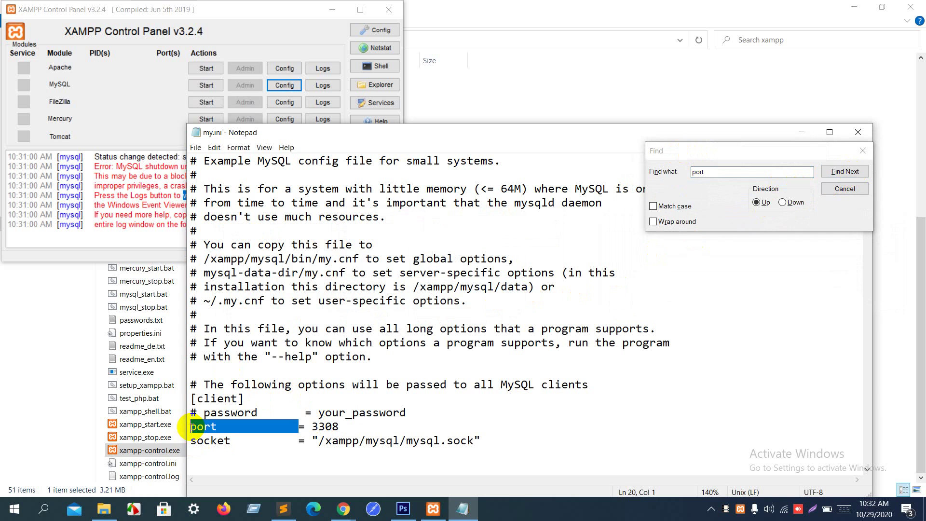
click(192, 426)
drag(217, 427, 185, 427)
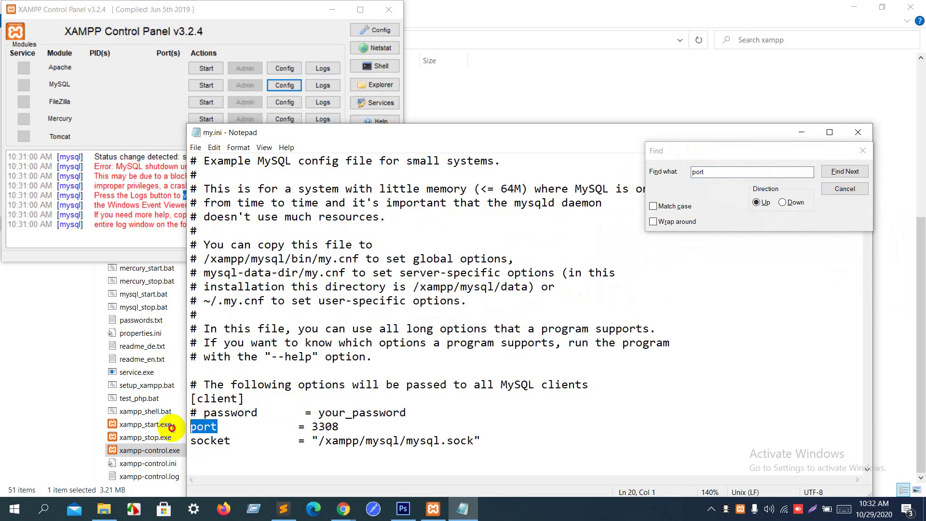
click(732, 172)
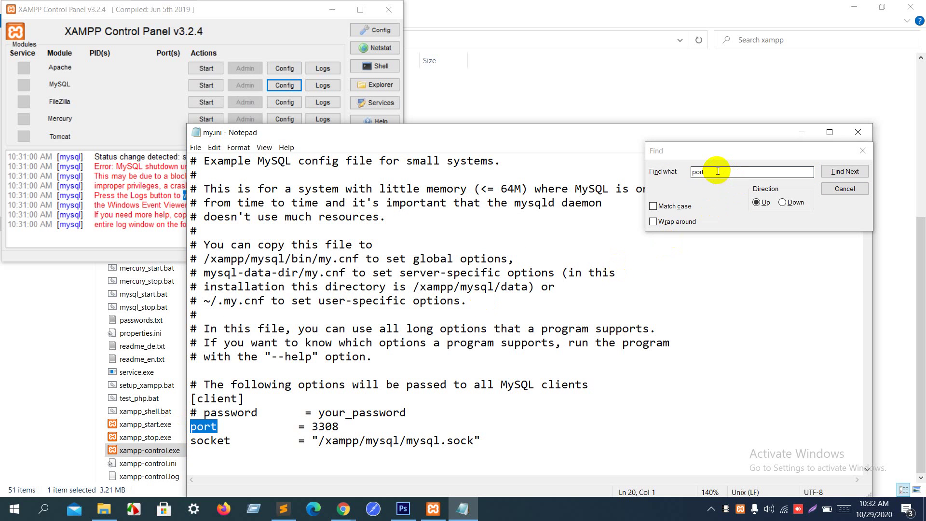
click(857, 175)
click(857, 175)
click(857, 175)
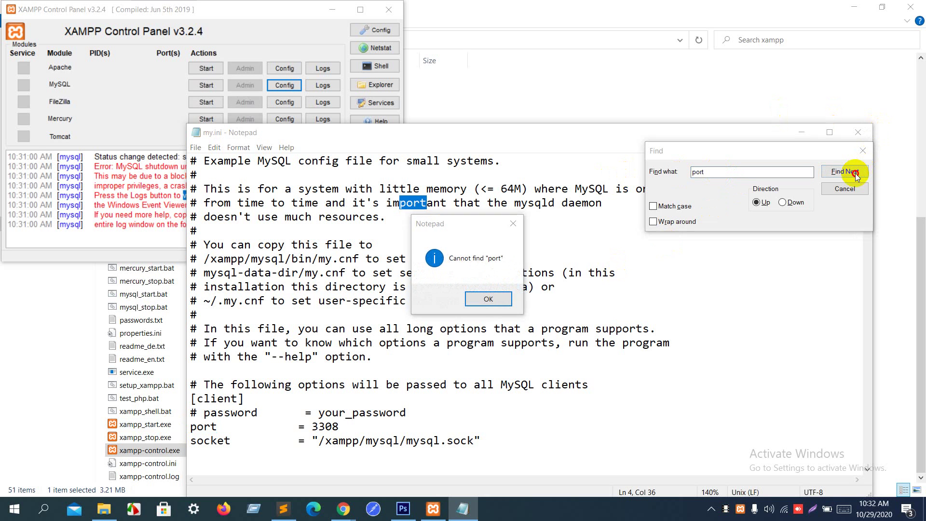
key(Return)
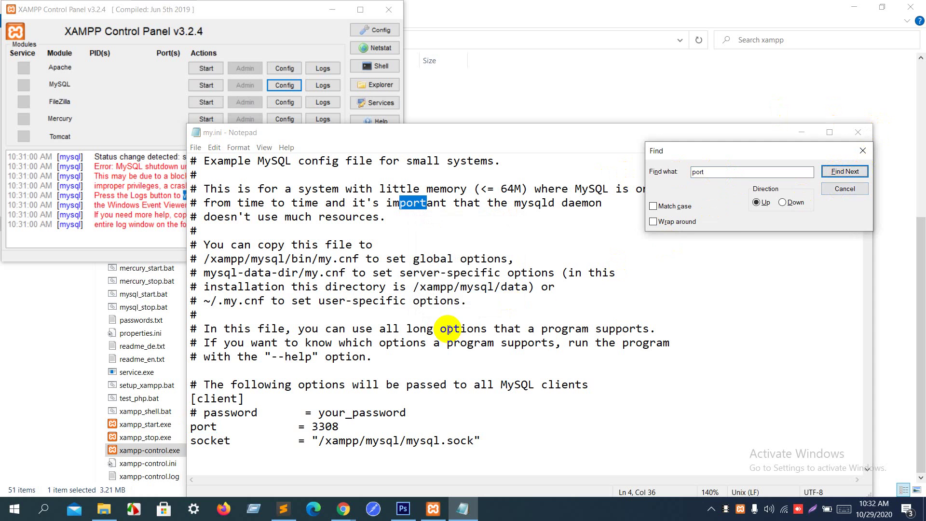
click(839, 191)
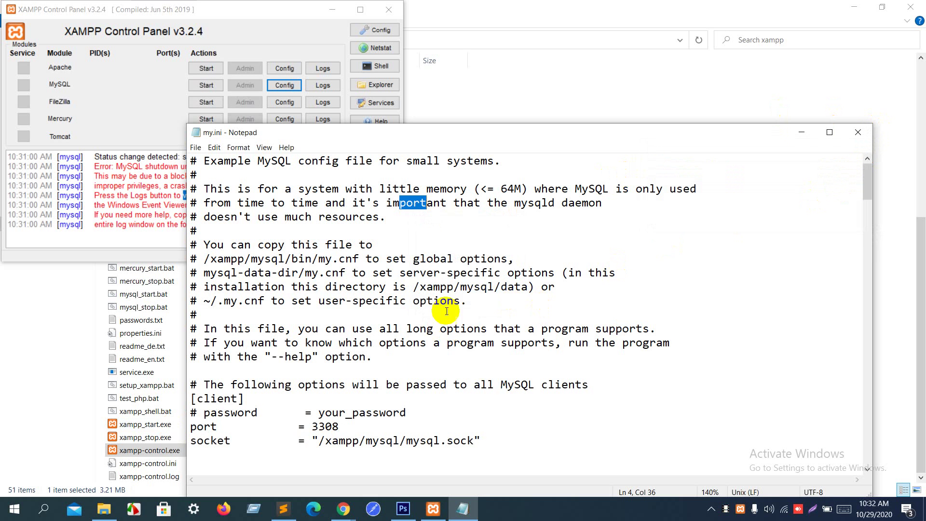
Step: Change the client port from 3308 to 3310, save my.ini and close Notepad
click(324, 426)
drag(325, 427, 339, 426)
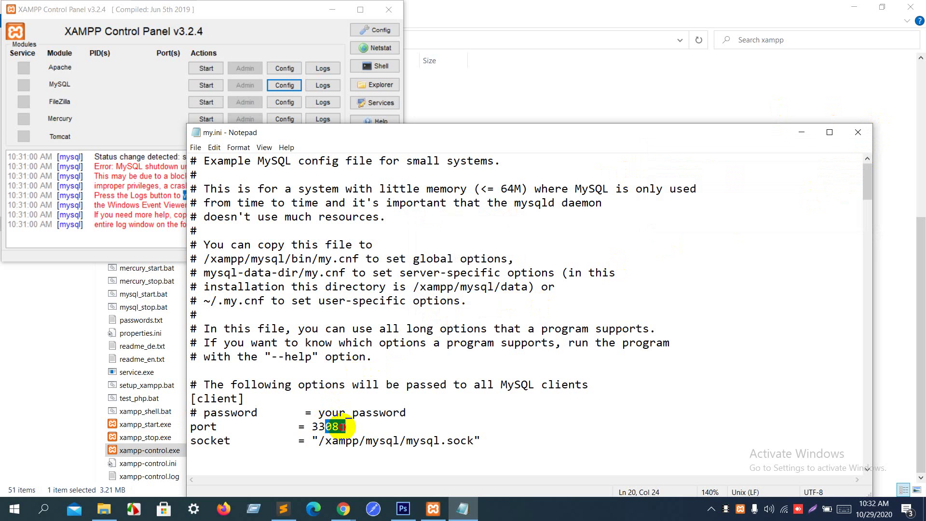
text(10)
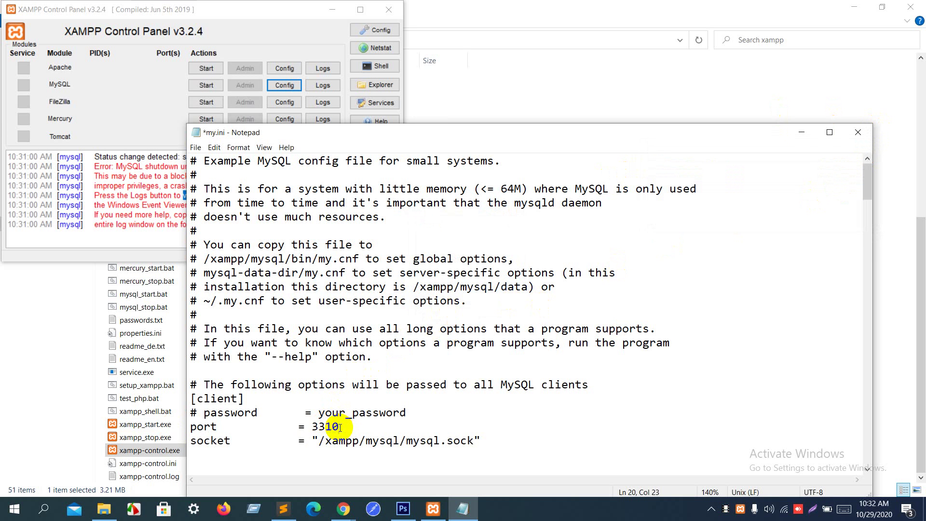
key(ctrl+s)
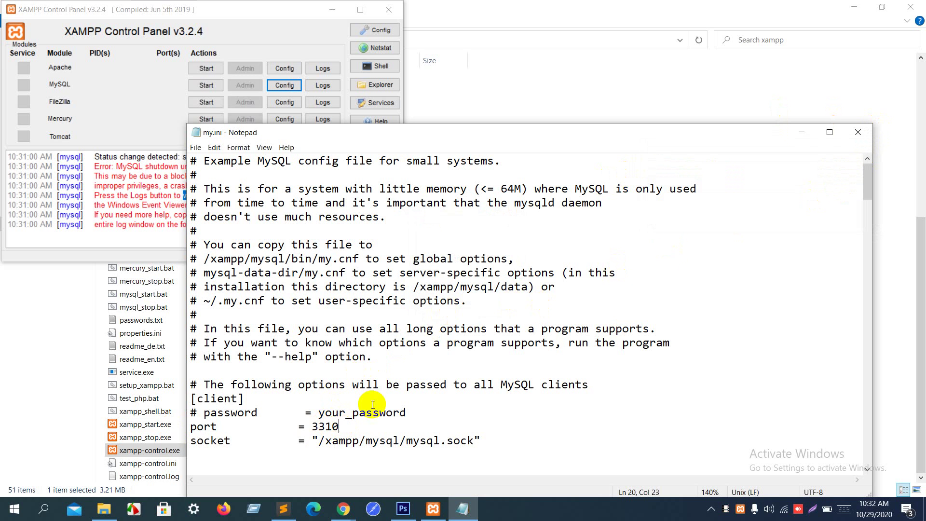
click(859, 137)
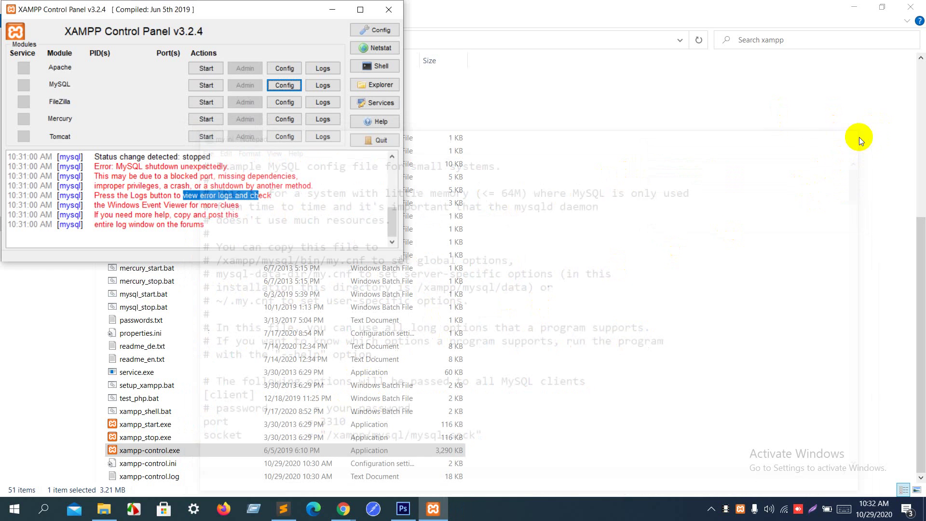
click(387, 32)
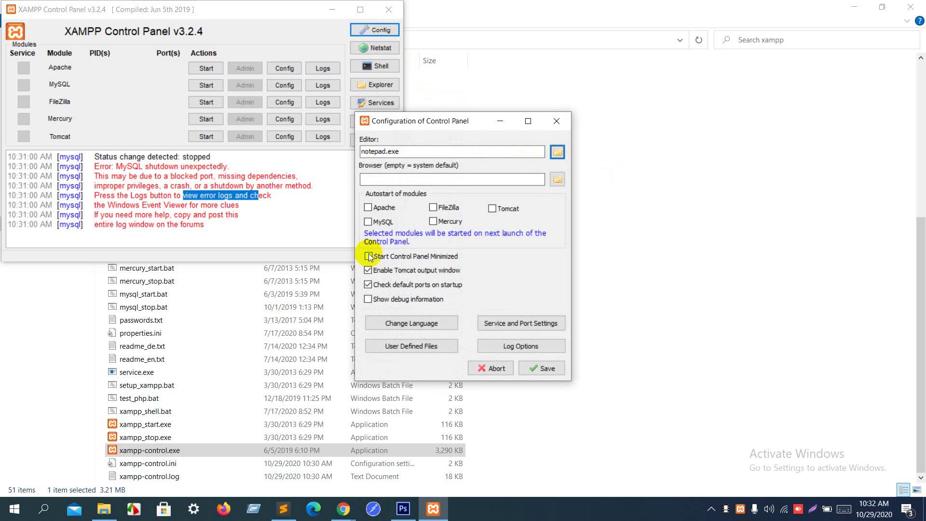
click(556, 152)
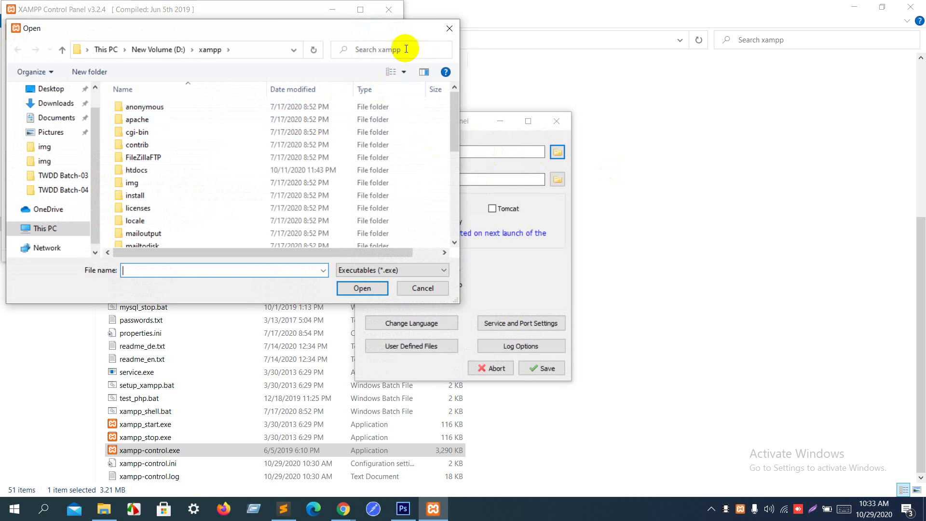
scroll(310, 166, down, 3)
scroll(310, 171, down, 3)
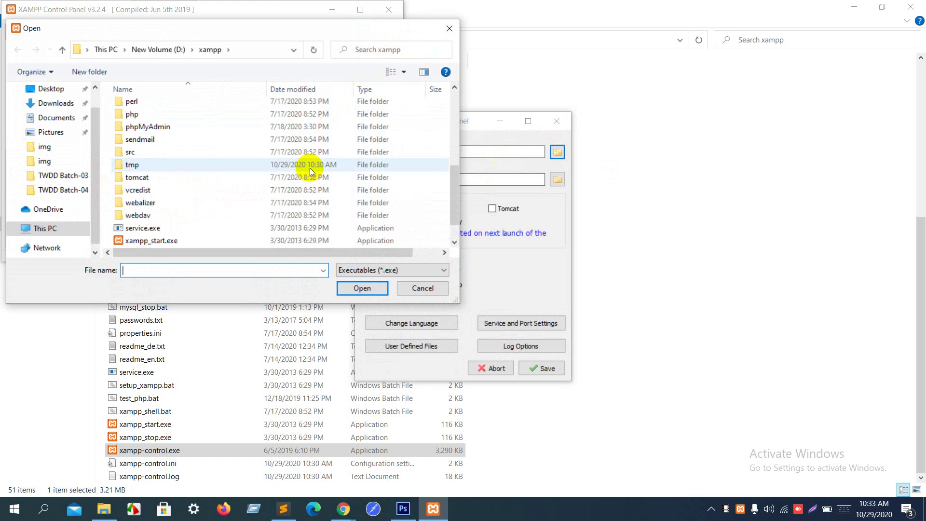
scroll(310, 169, up, 4)
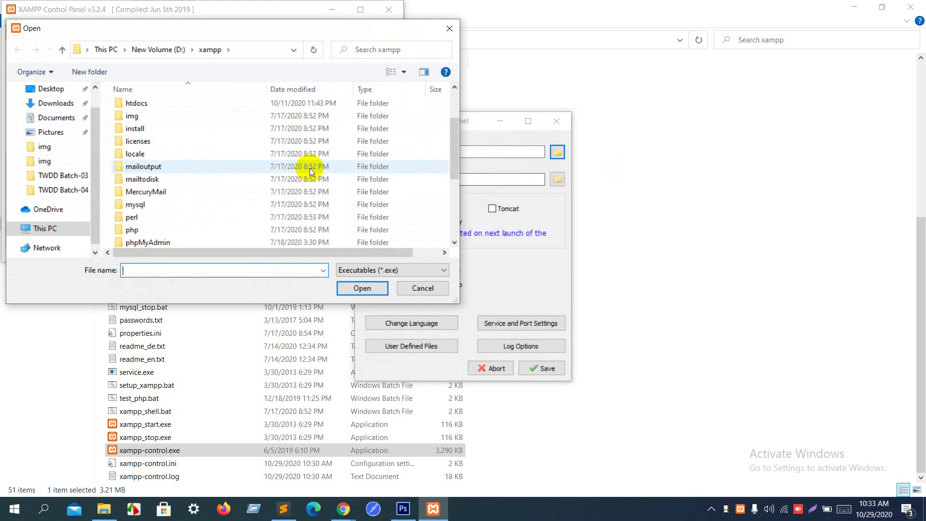
click(346, 52)
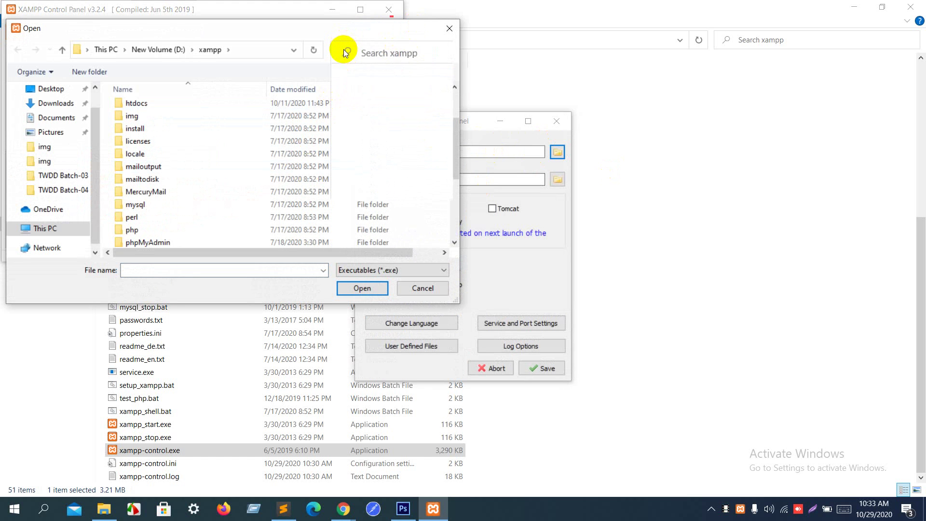
text(php)
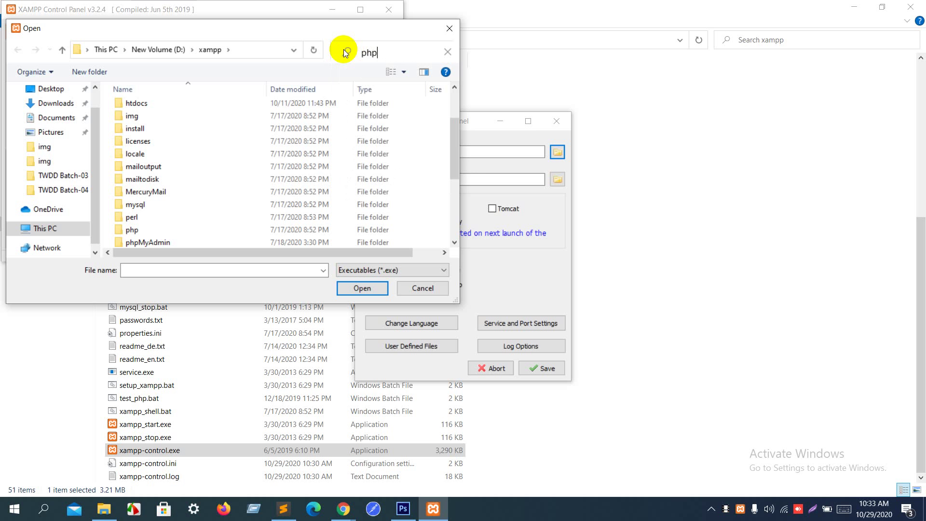
text(.ini)
key(Return)
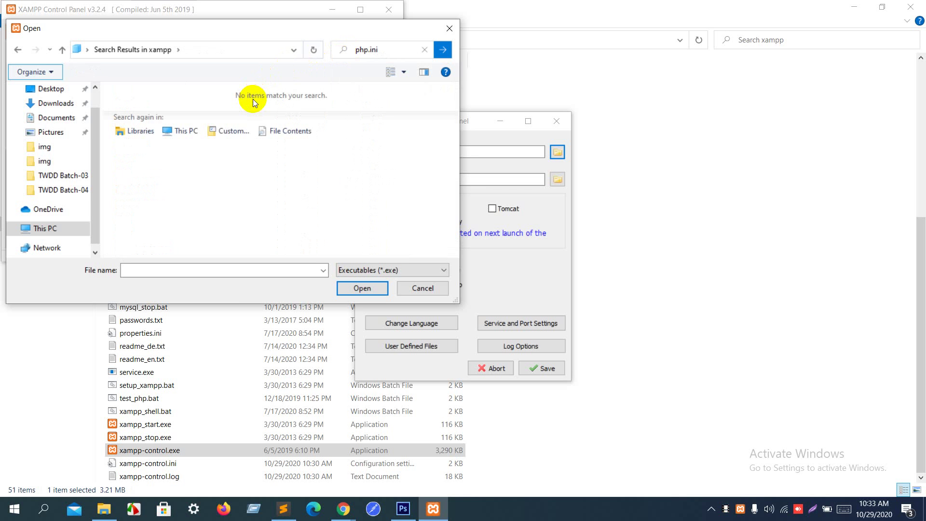
click(356, 51)
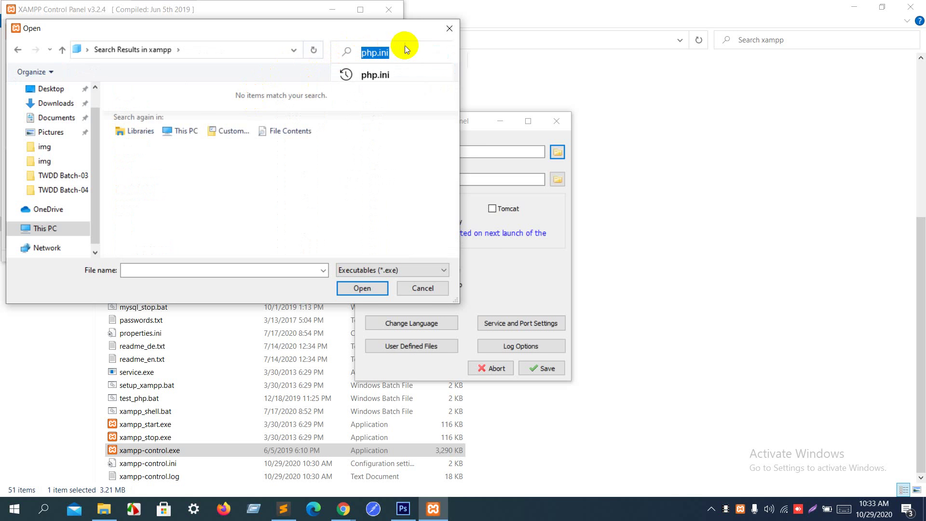
click(449, 25)
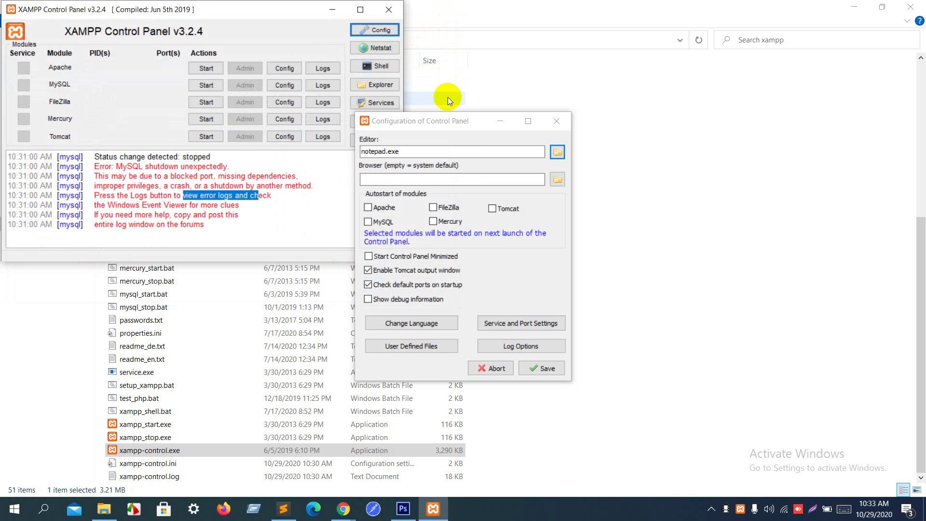
click(556, 121)
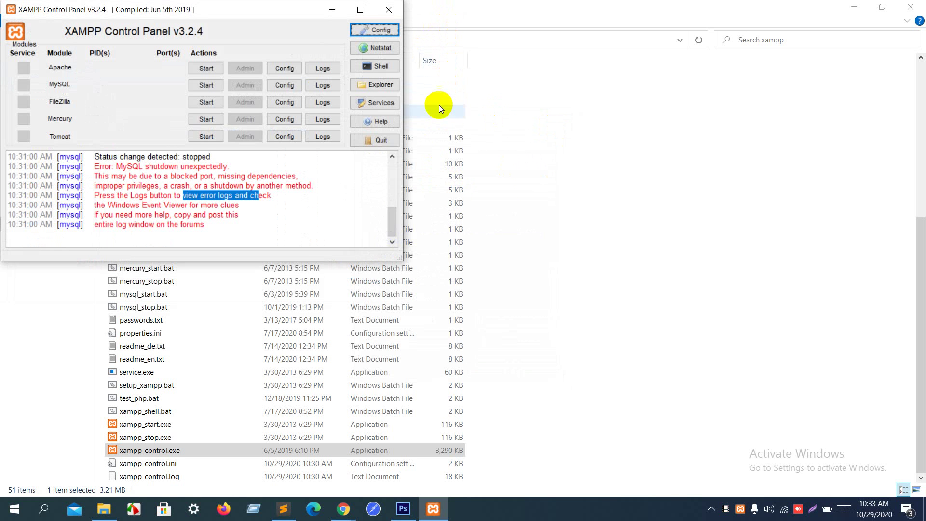
Step: Quit and relaunch XAMPP Control Panel, then open MySQL's my.ini
click(370, 142)
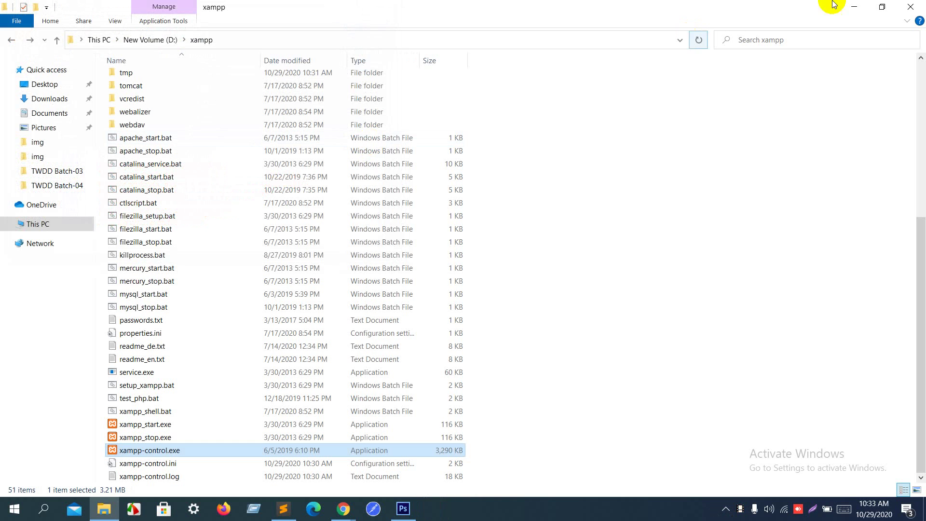
double_click(288, 450)
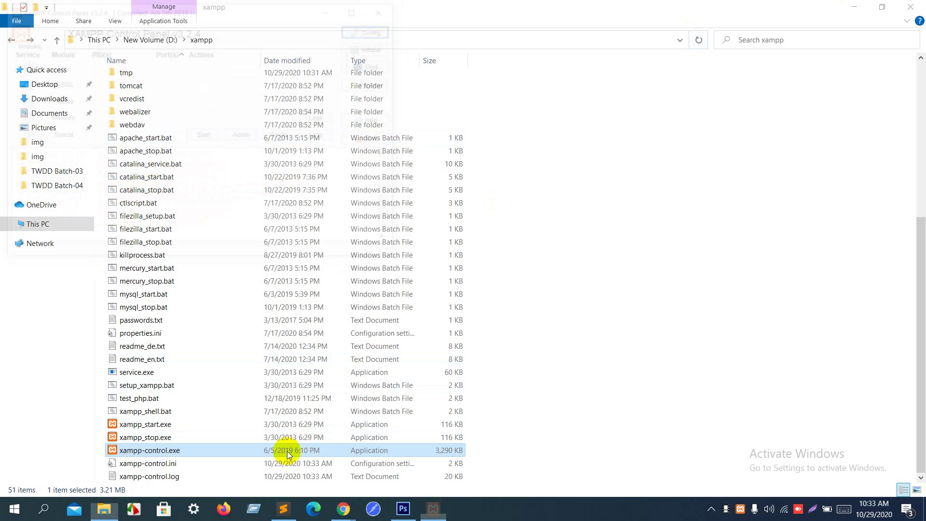
click(298, 87)
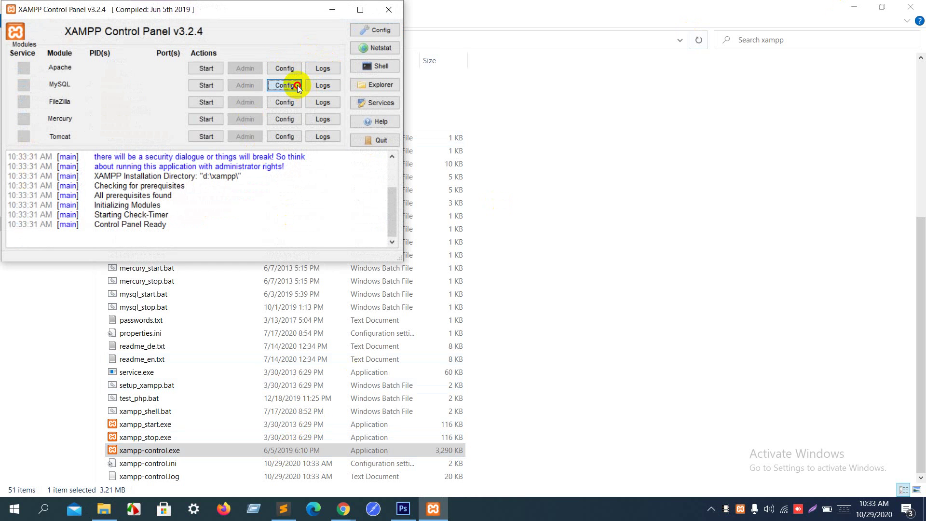
click(318, 93)
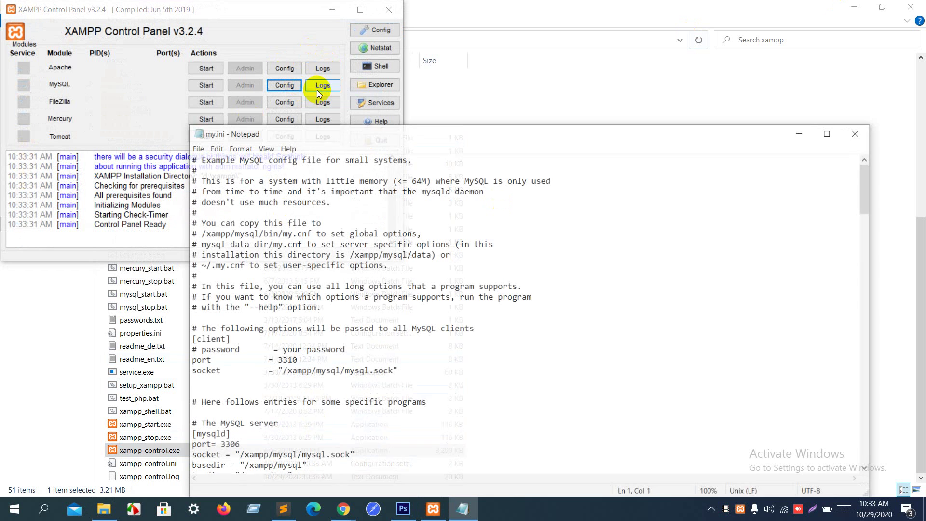
Step: Confirm the [client] port reads 3310, close my.ini and start MySQL again
click(287, 362)
key(shift+Home)
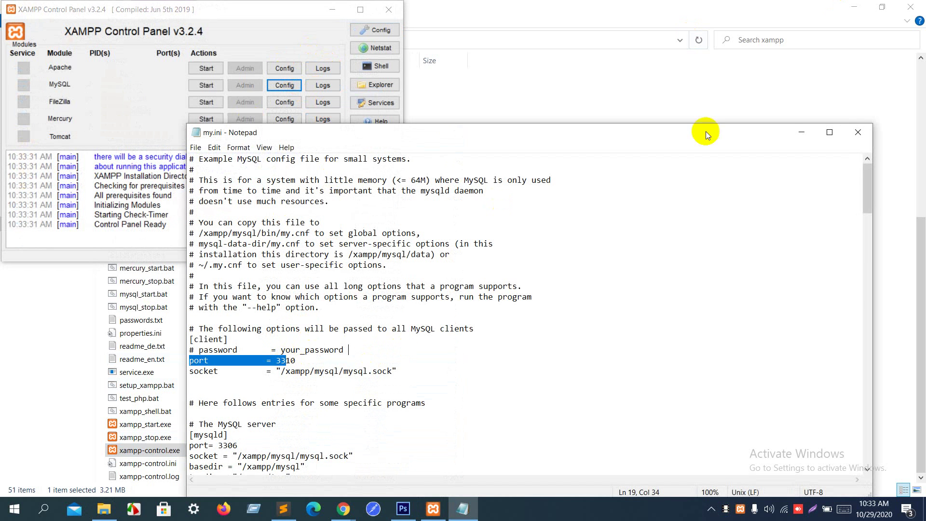
click(853, 139)
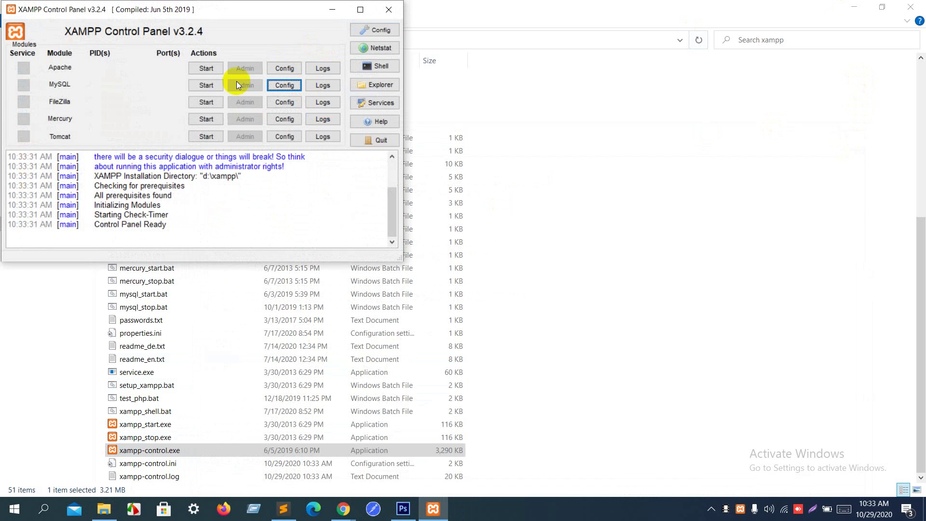
click(205, 92)
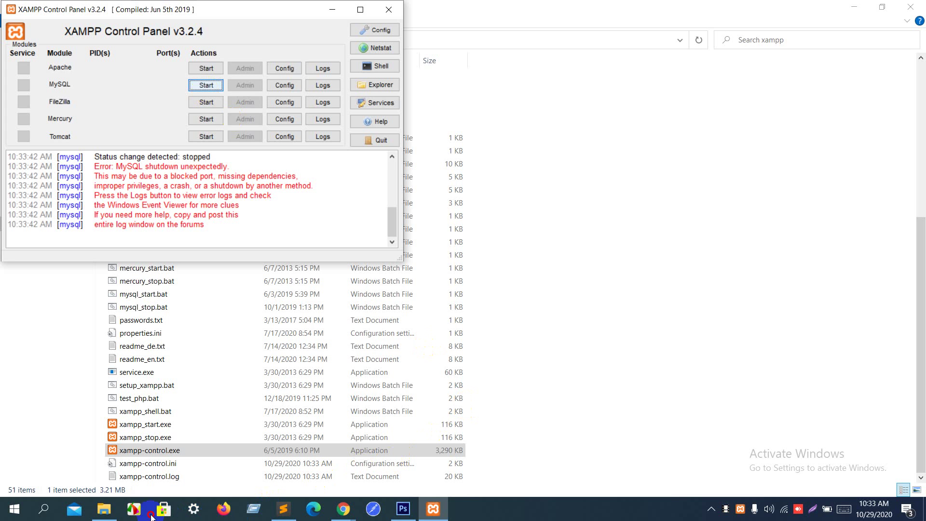
click(713, 510)
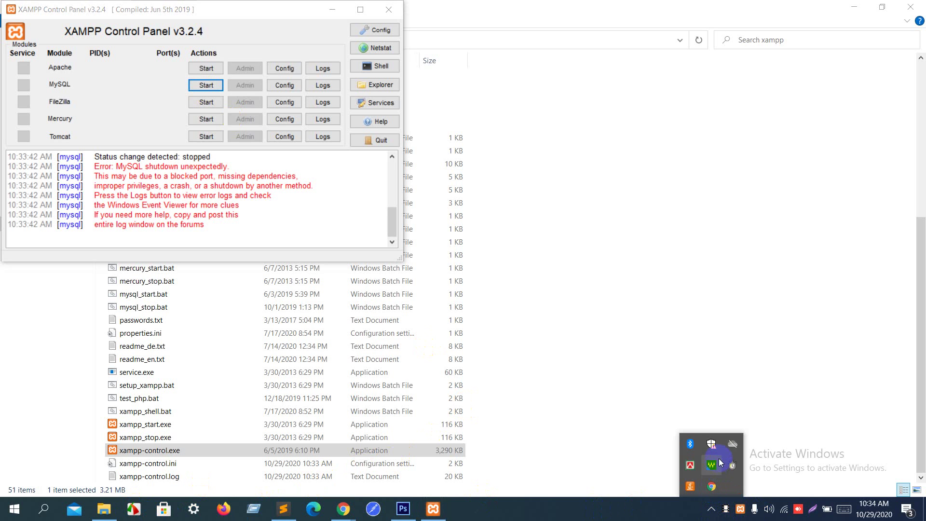
right_click(657, 512)
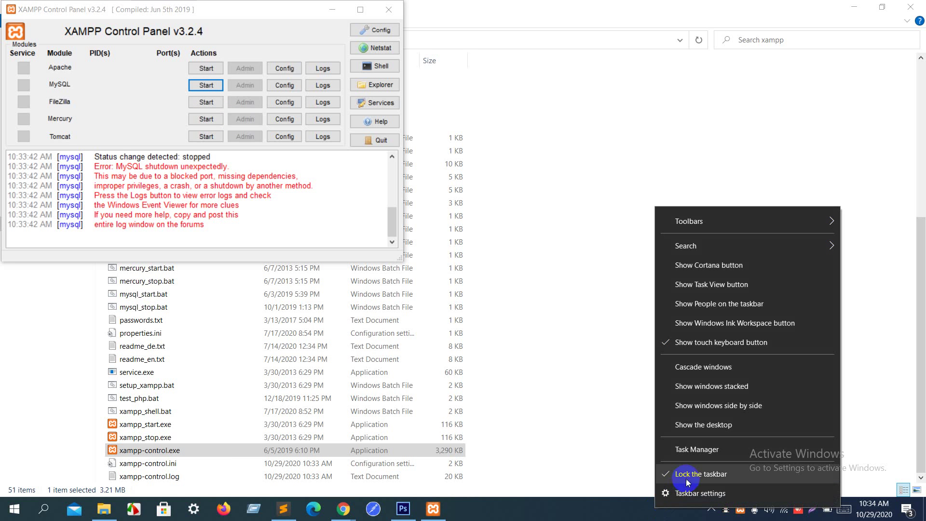
click(692, 494)
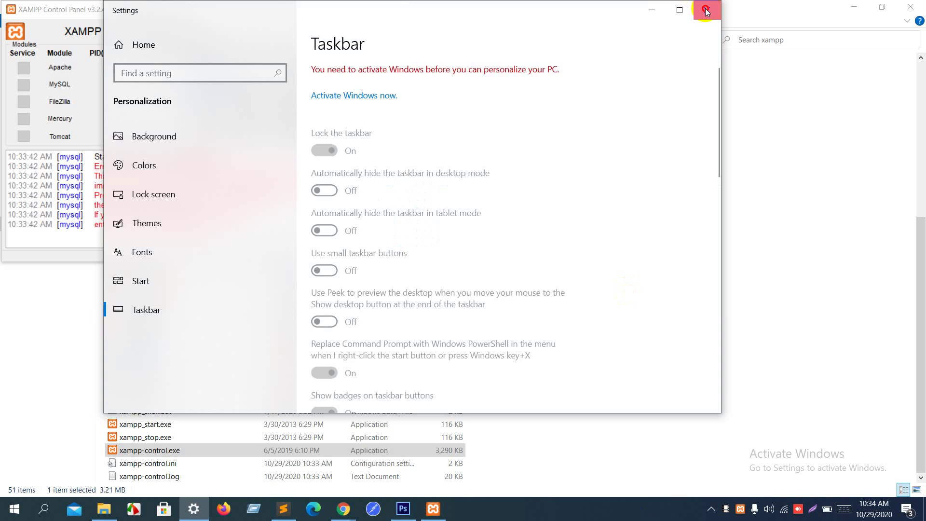
click(705, 10)
right_click(587, 512)
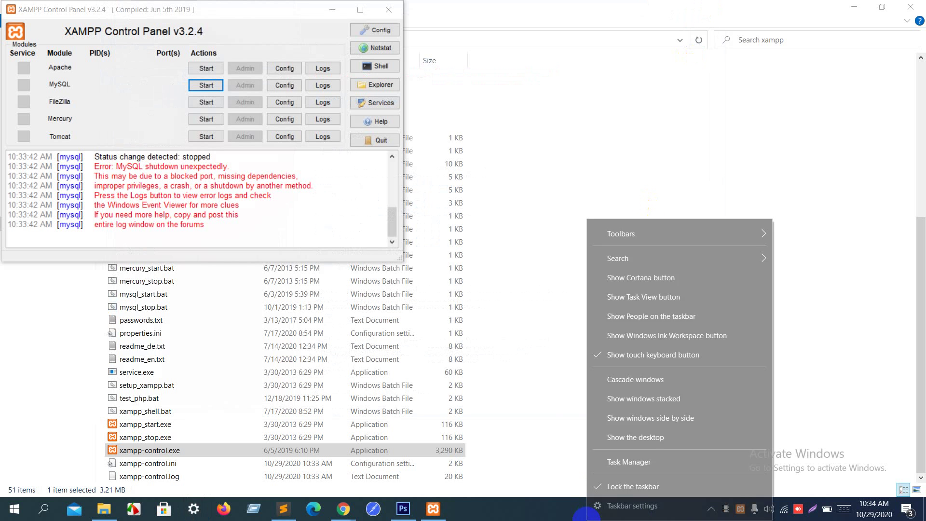
click(624, 463)
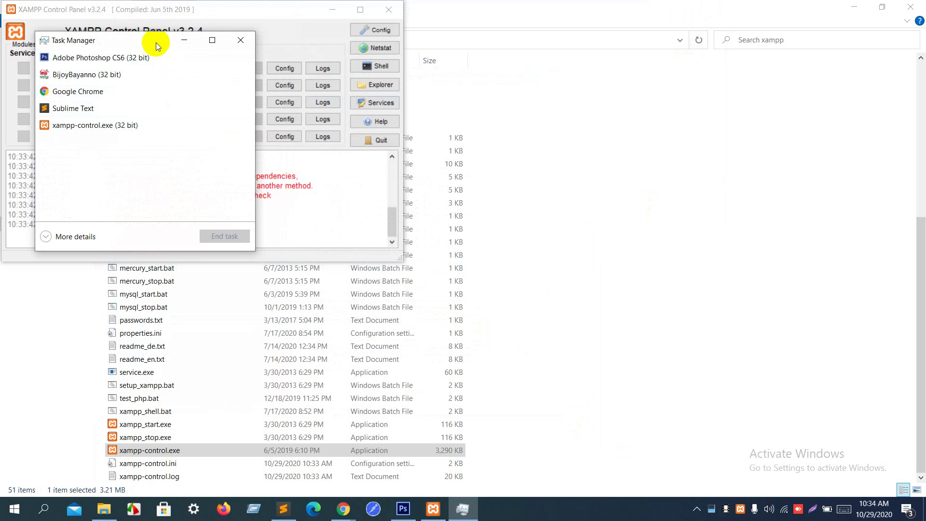
drag(153, 38, 512, 107)
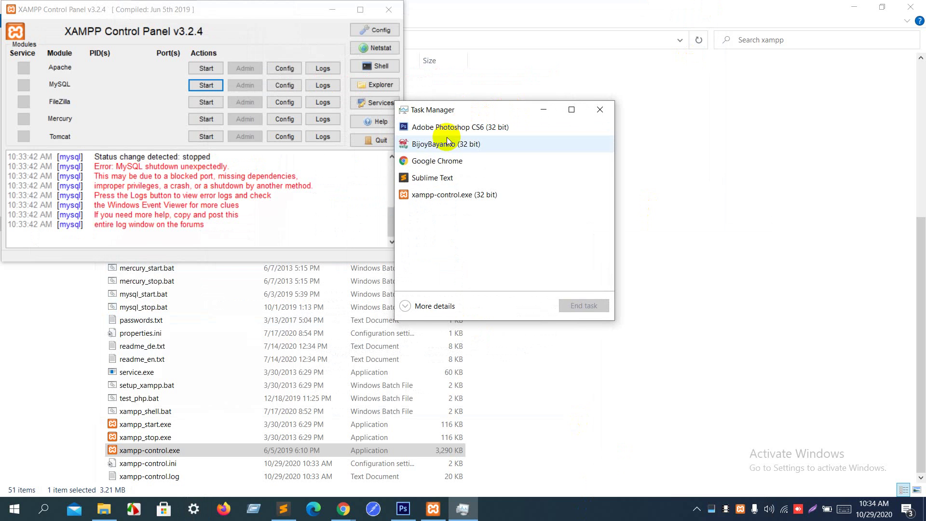
click(602, 110)
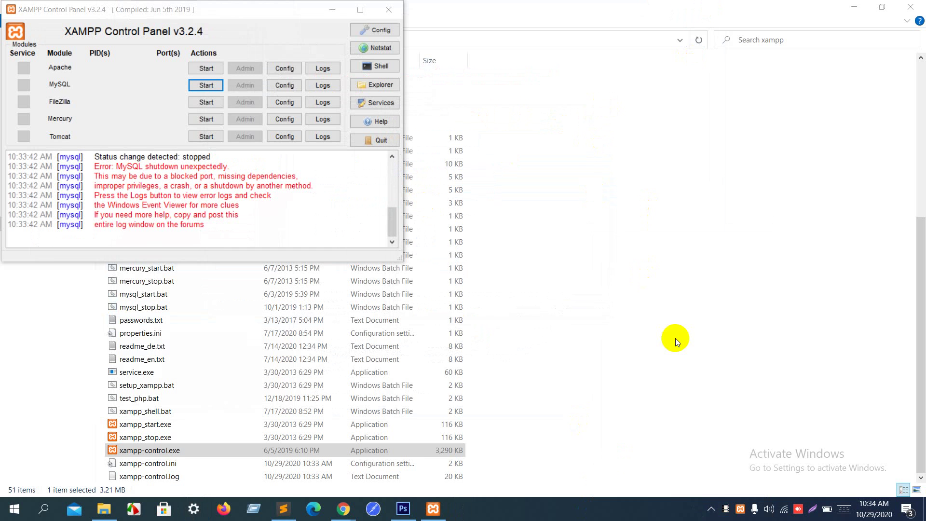
click(711, 509)
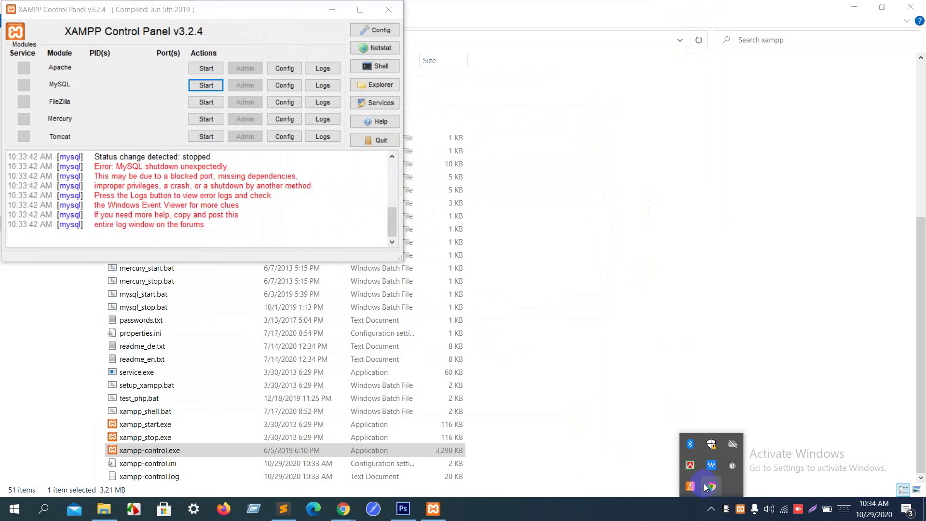
click(608, 514)
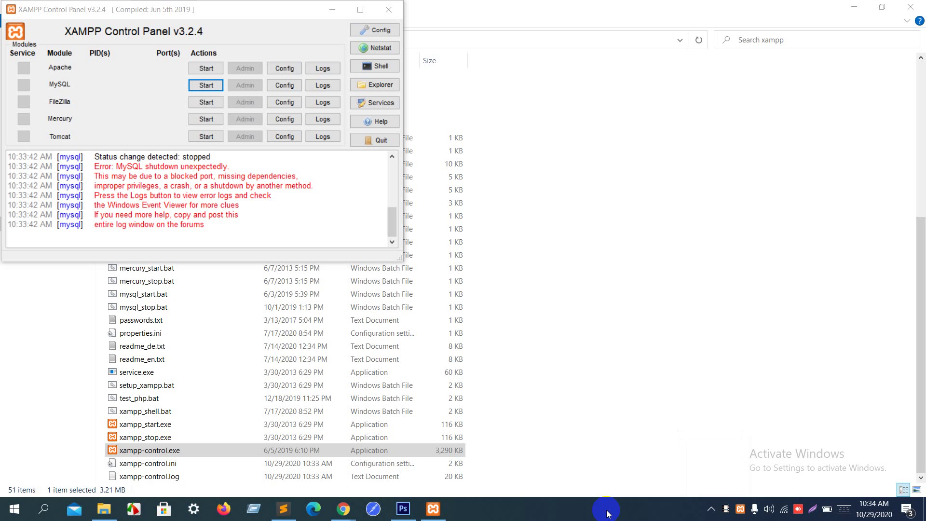
Step: Open the Tomcat9 service properties from the tray and keep its startup type Automatic
key(super)
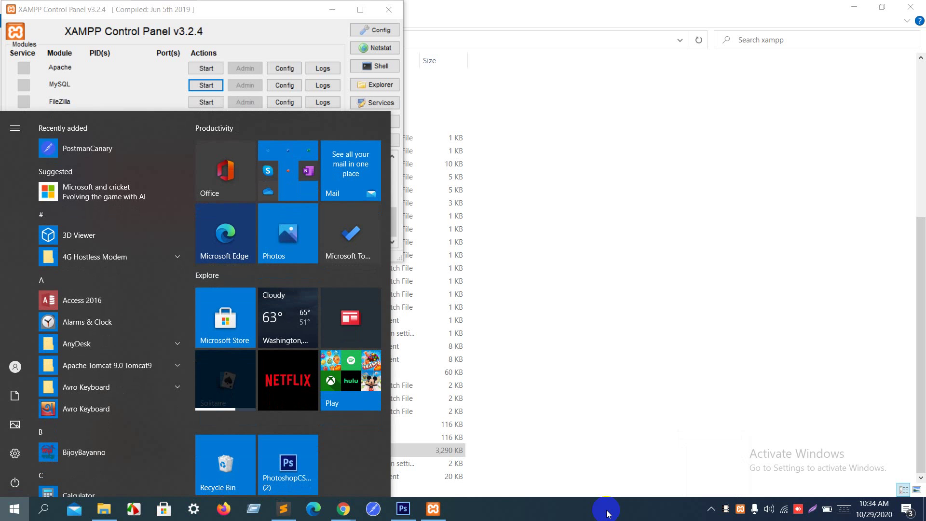
text(tom)
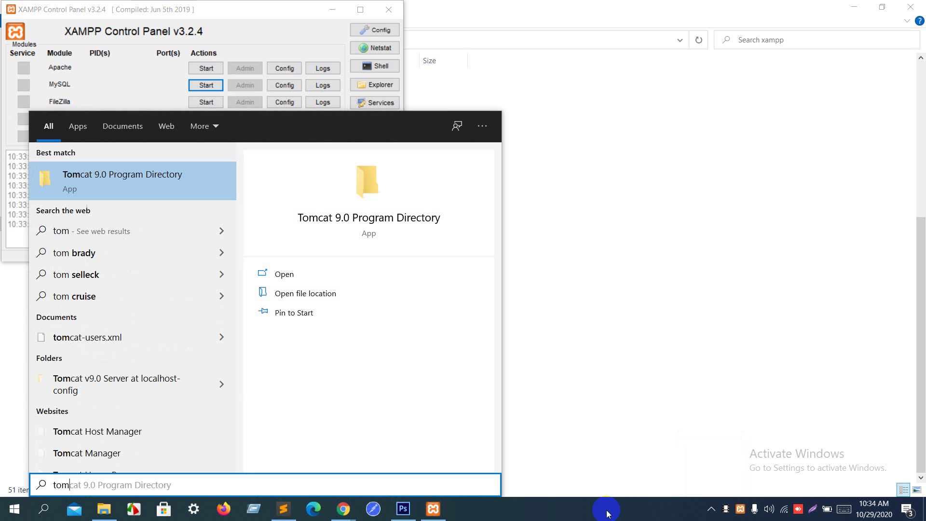
text(cat)
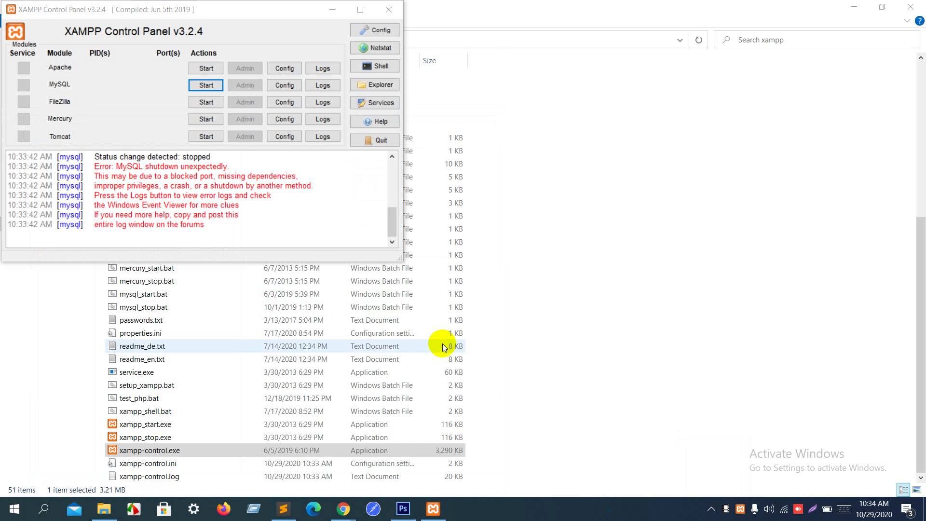
click(712, 510)
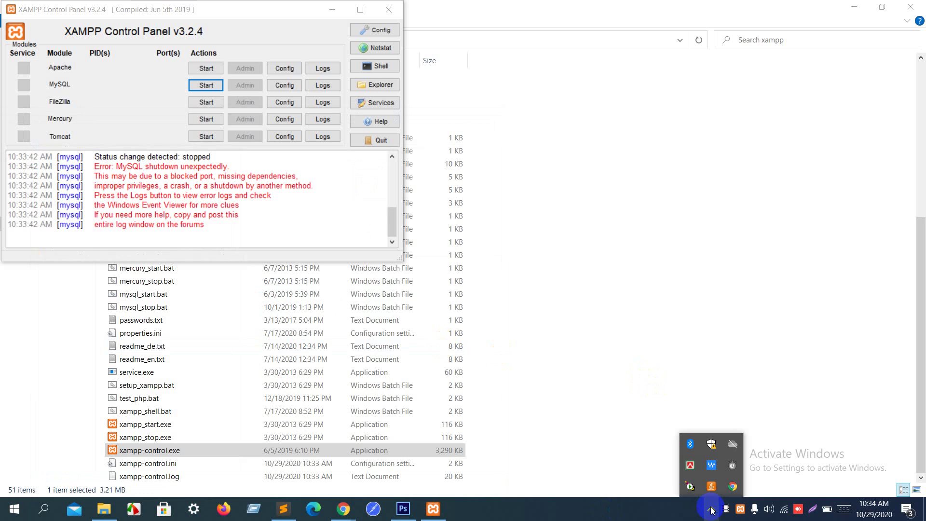
double_click(692, 489)
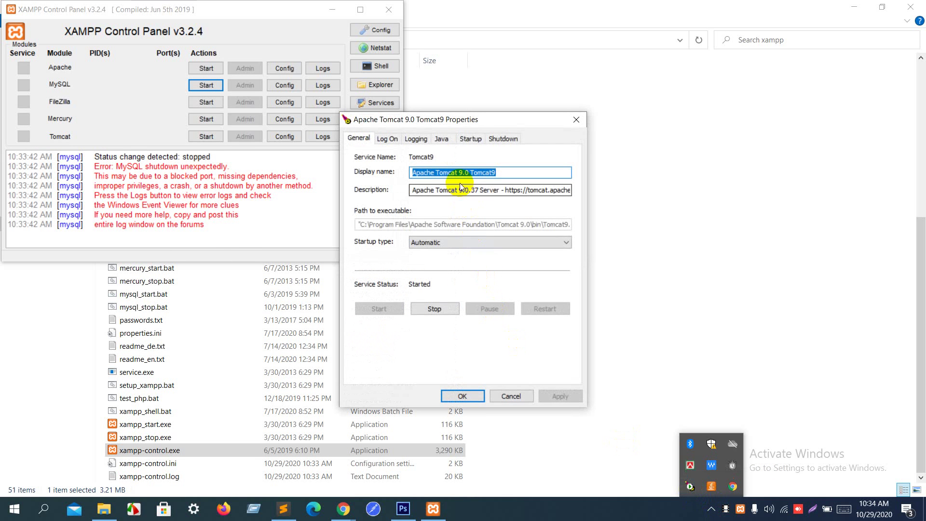
click(449, 242)
click(449, 242)
Step: Retry starting MySQL in XAMPP, then return to the Tomcat9 properties
click(304, 223)
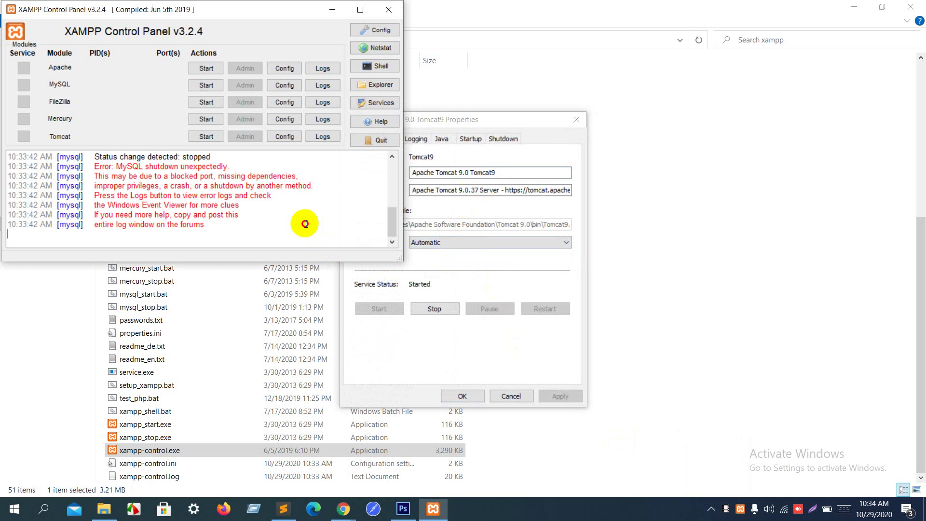
click(205, 85)
click(439, 265)
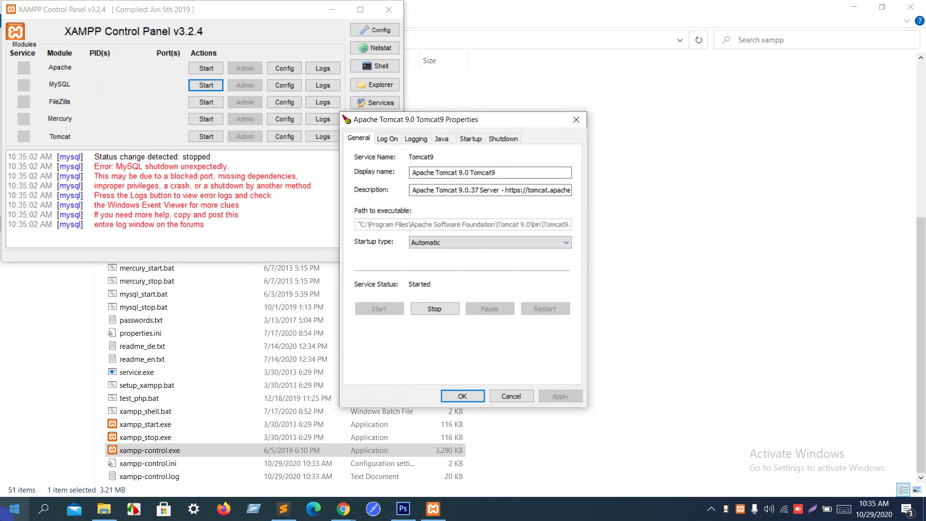
click(14, 509)
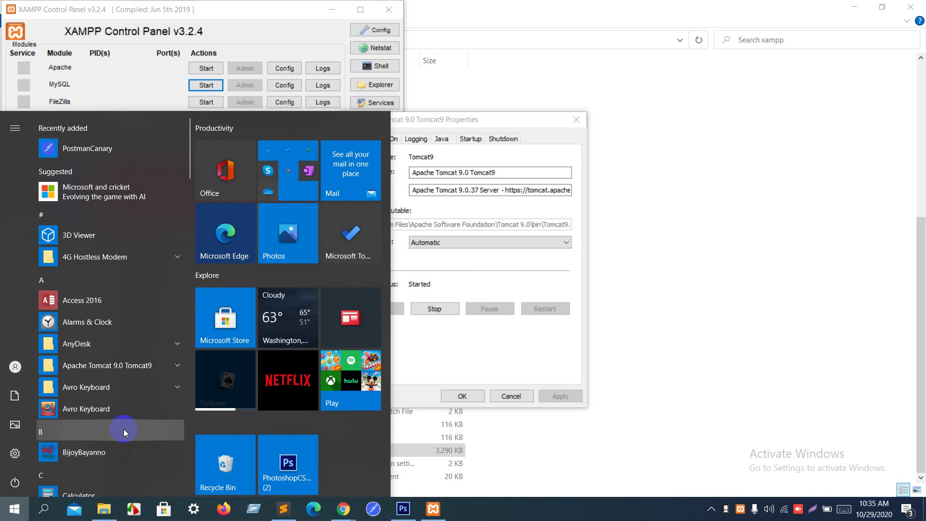
Step: Search 'ecl' and launch Eclipse IDE for Java Developers into eclipse-workspace
text(e)
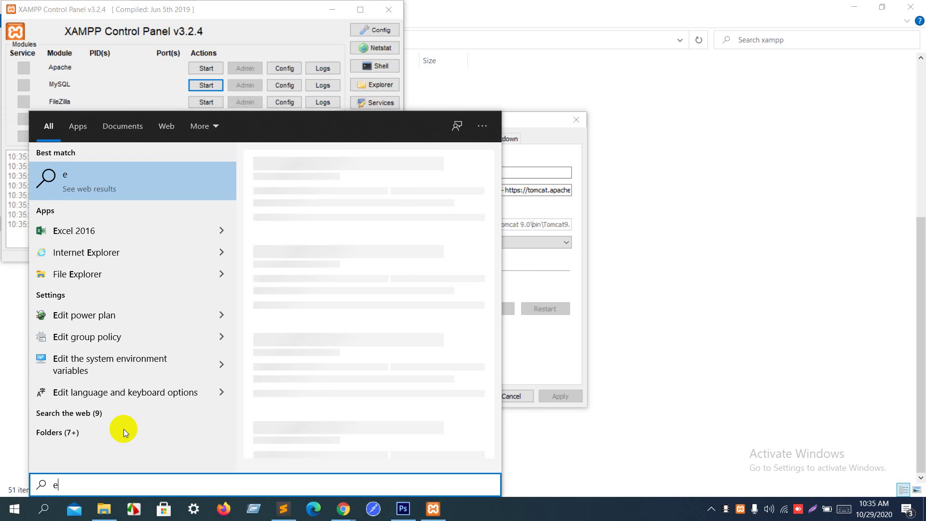
text(cl)
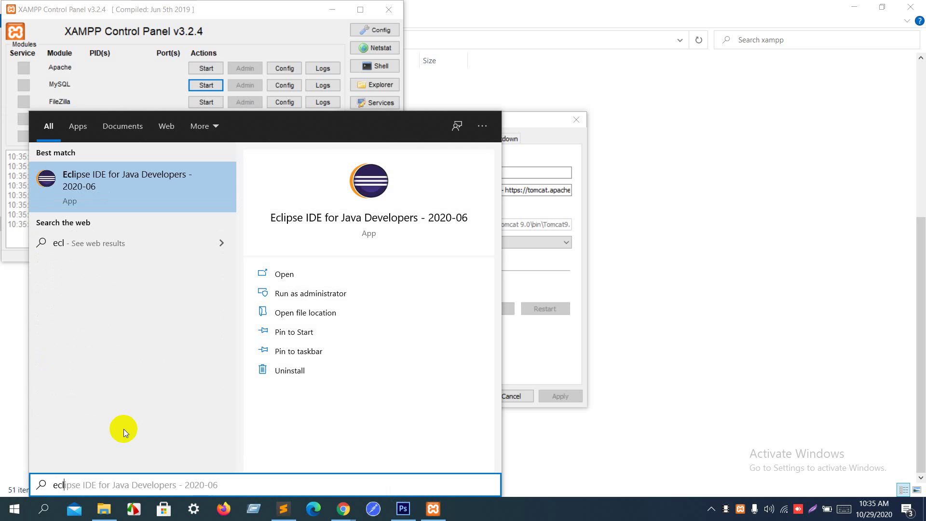
click(173, 175)
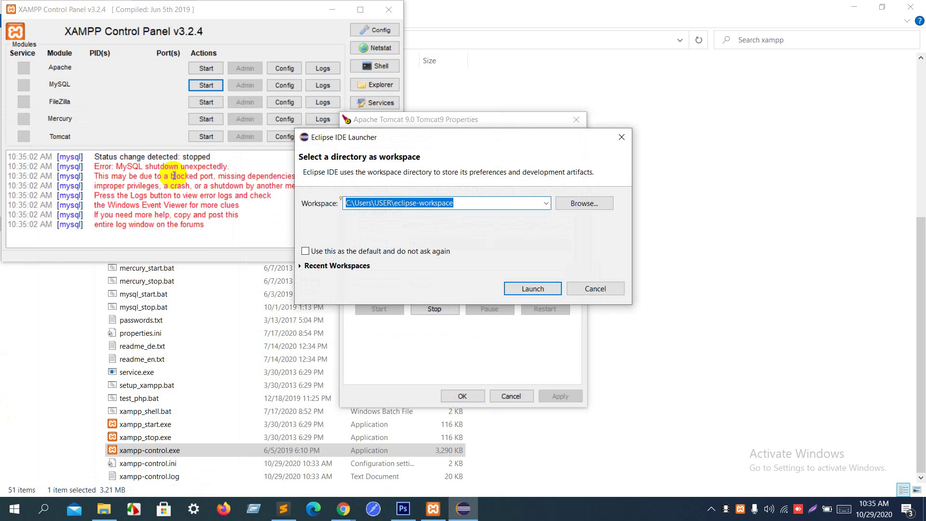
key(Return)
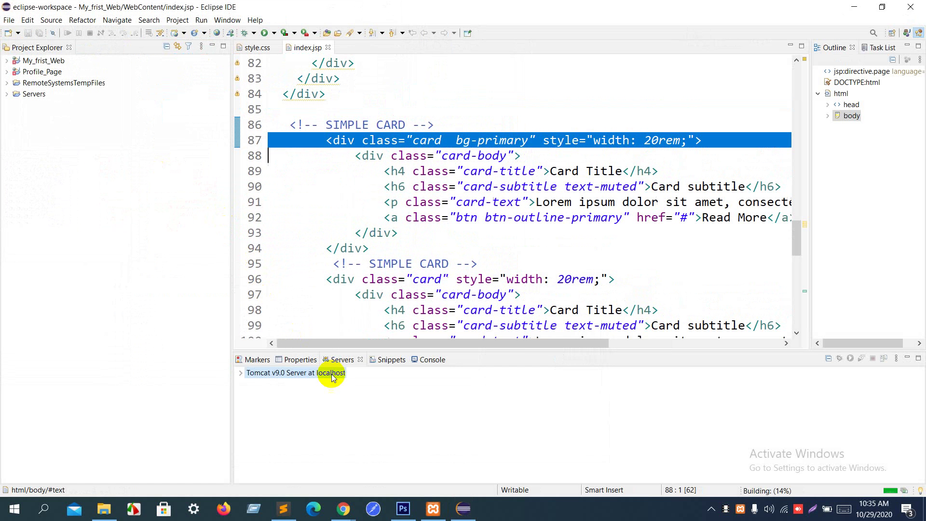
Step: In the Servers view, expand Tomcat v9.0 Server at localhost and open its configuration
click(341, 359)
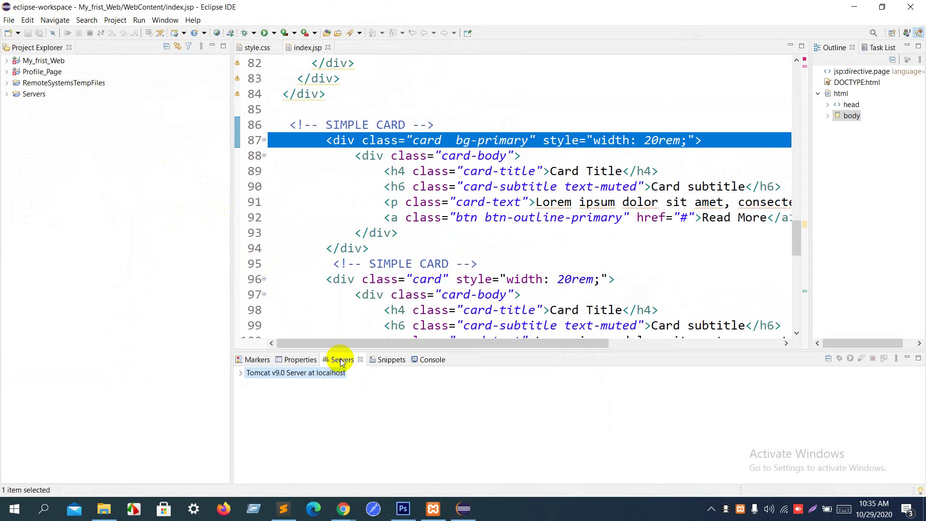
double_click(341, 360)
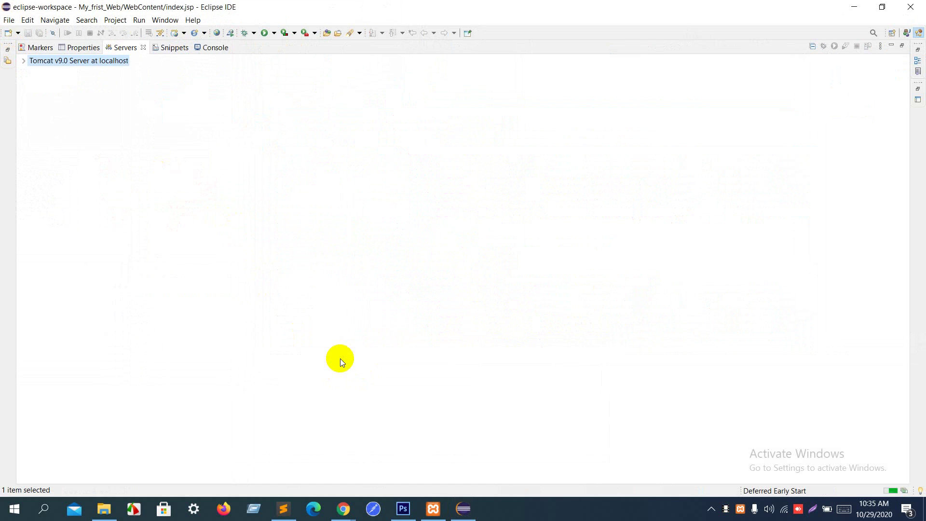
double_click(126, 47)
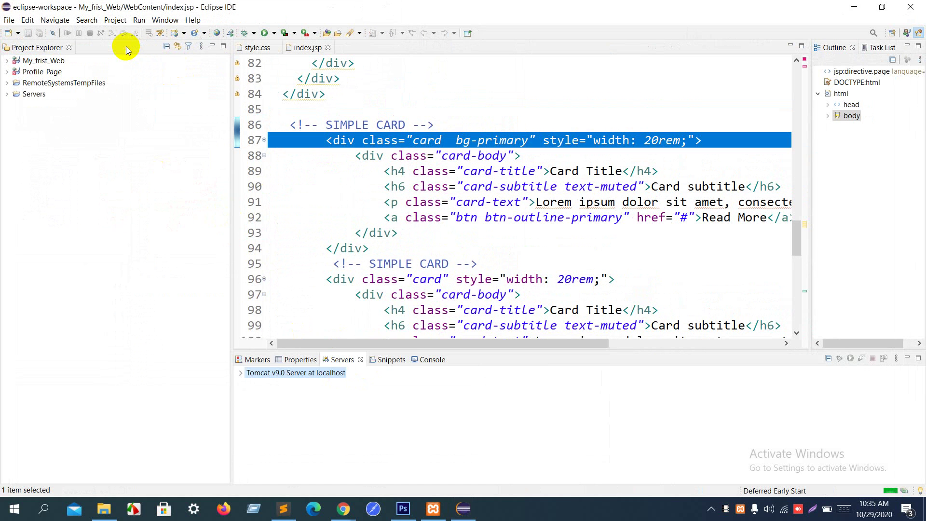
right_click(350, 362)
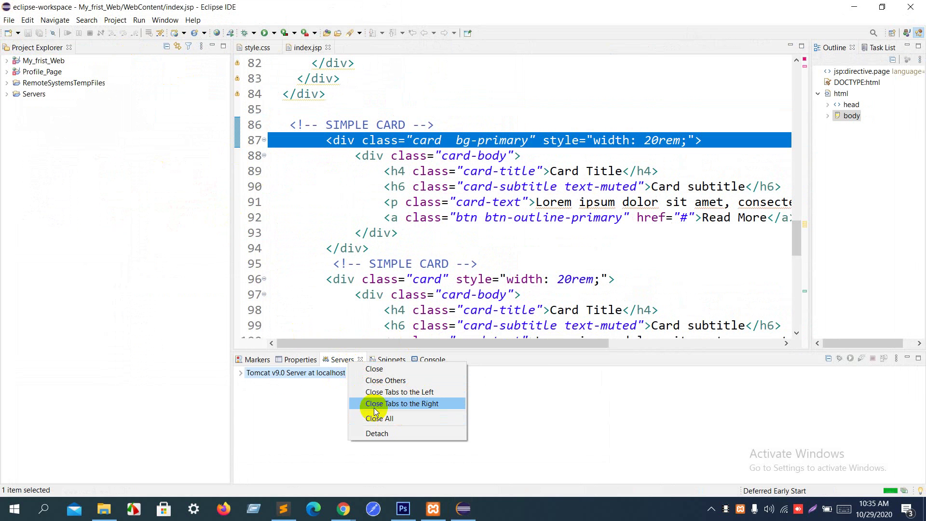
click(241, 373)
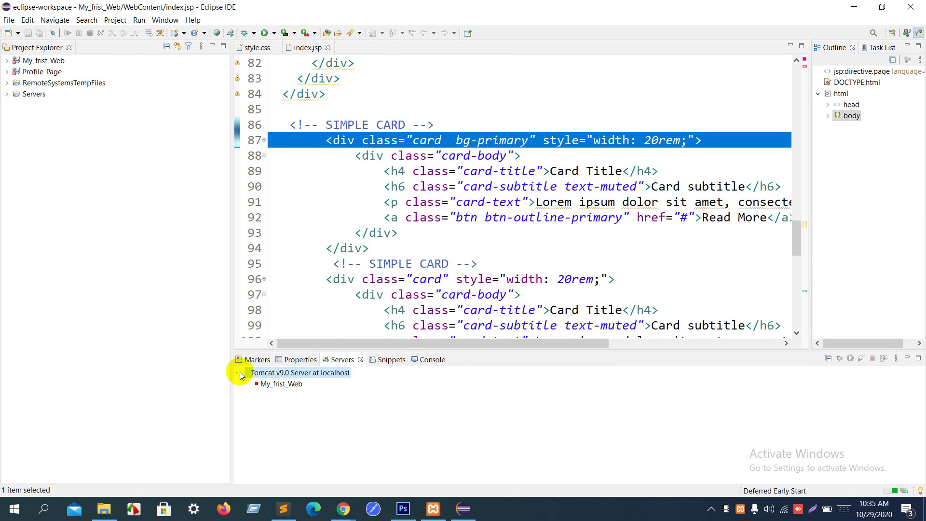
right_click(287, 376)
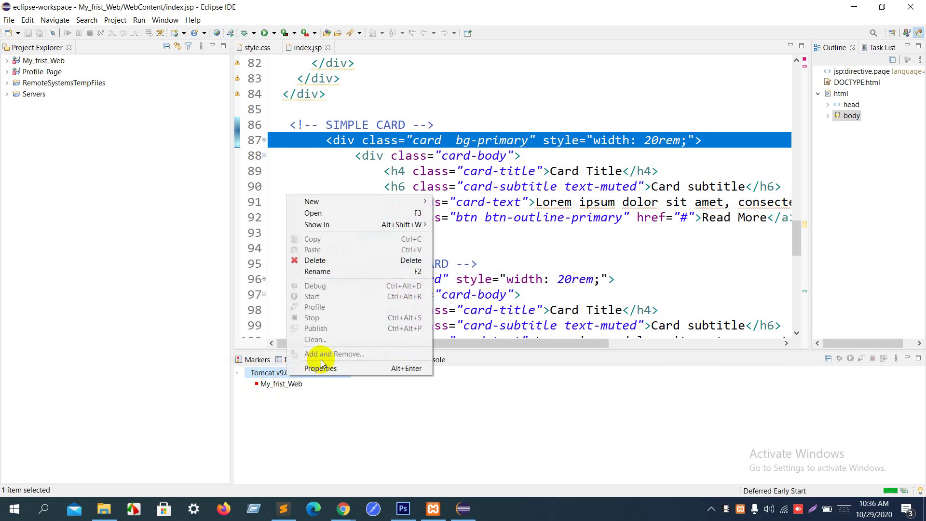
click(332, 213)
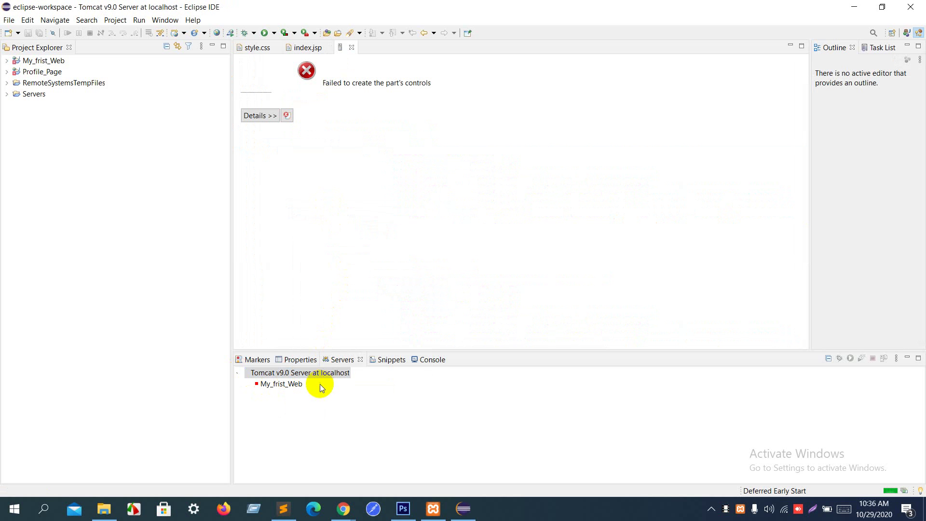
click(342, 361)
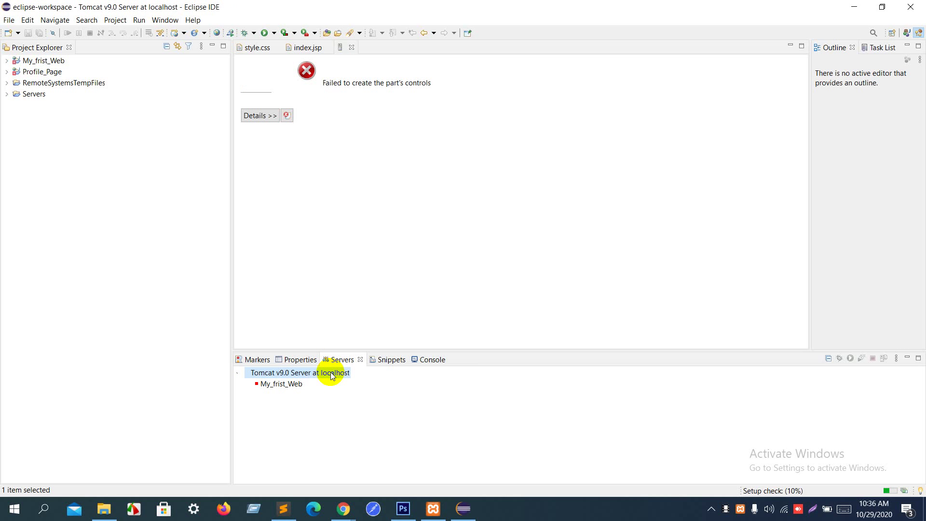
right_click(332, 376)
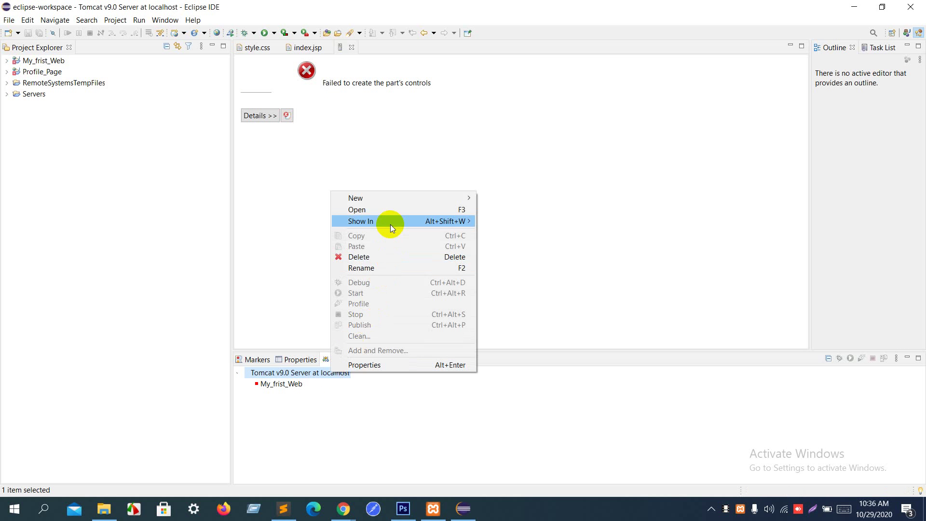
mouse_move(391, 202)
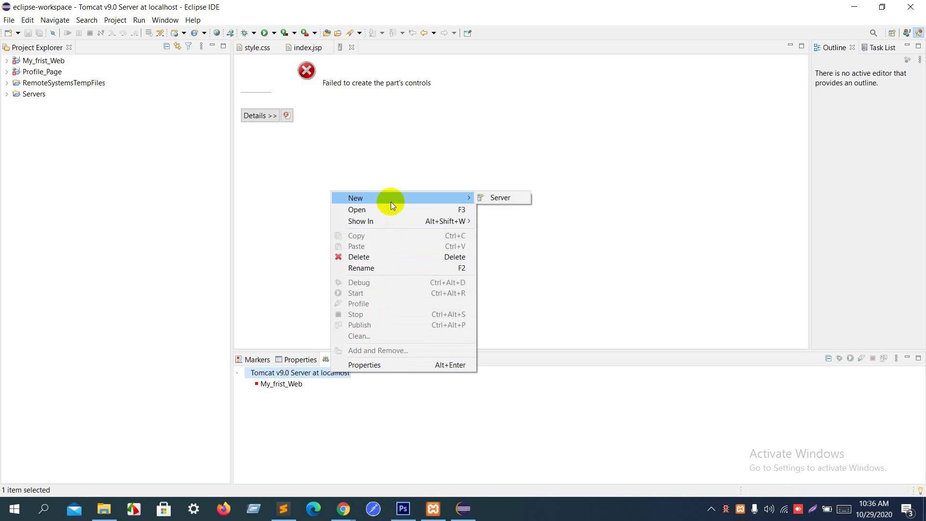
click(496, 199)
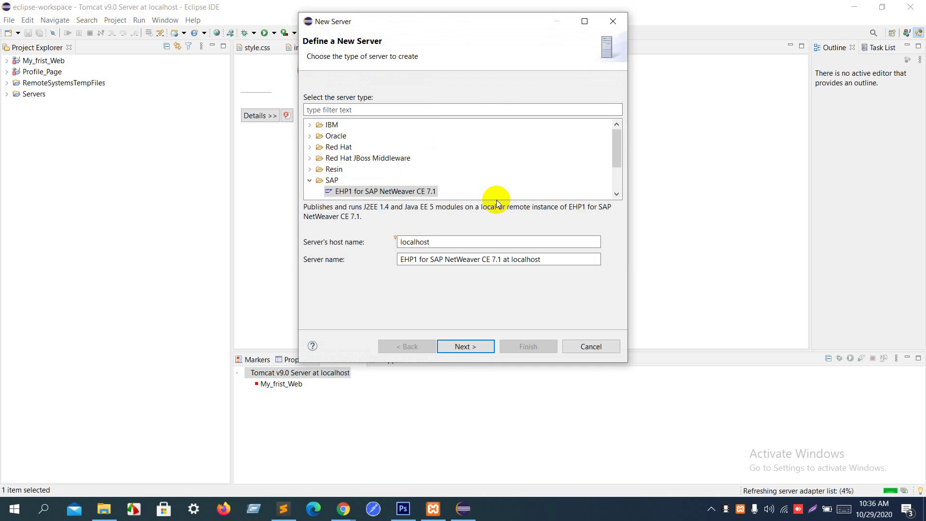
scroll(470, 170, down, 2)
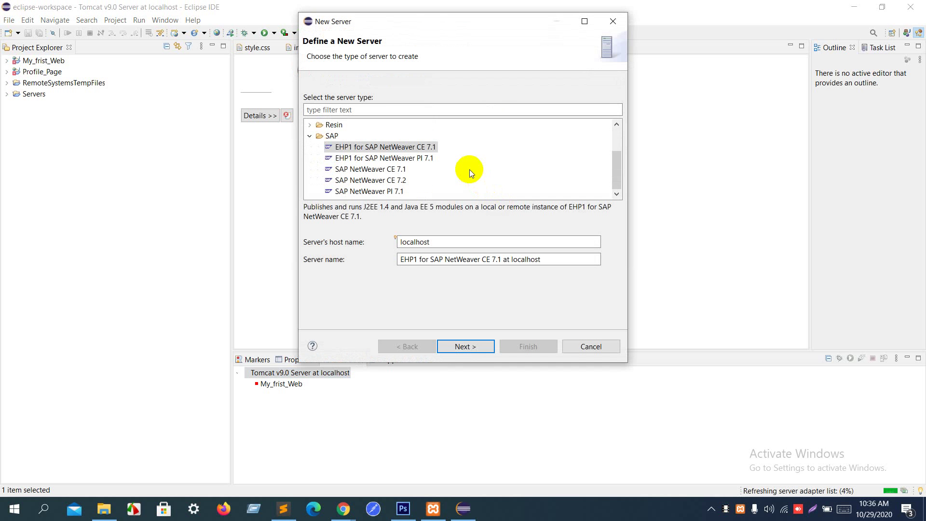
scroll(470, 169, up, 2)
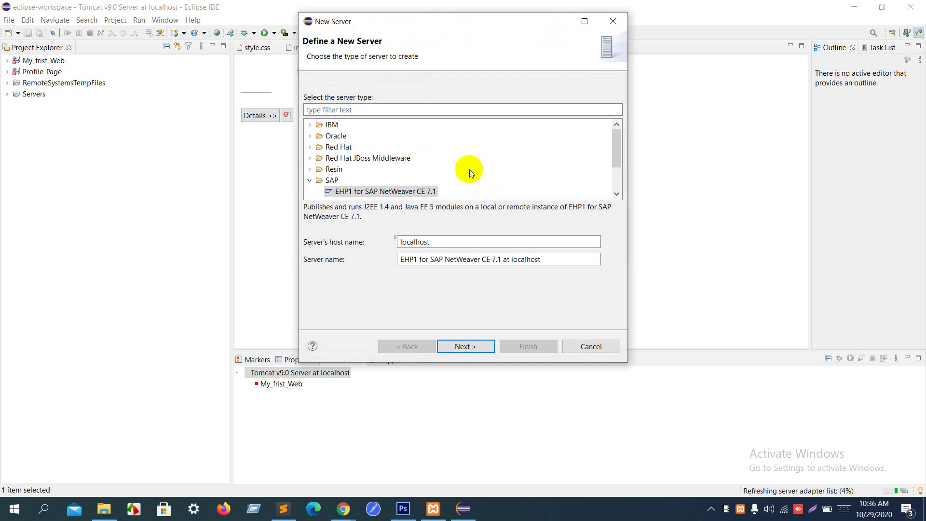
scroll(470, 169, down, 2)
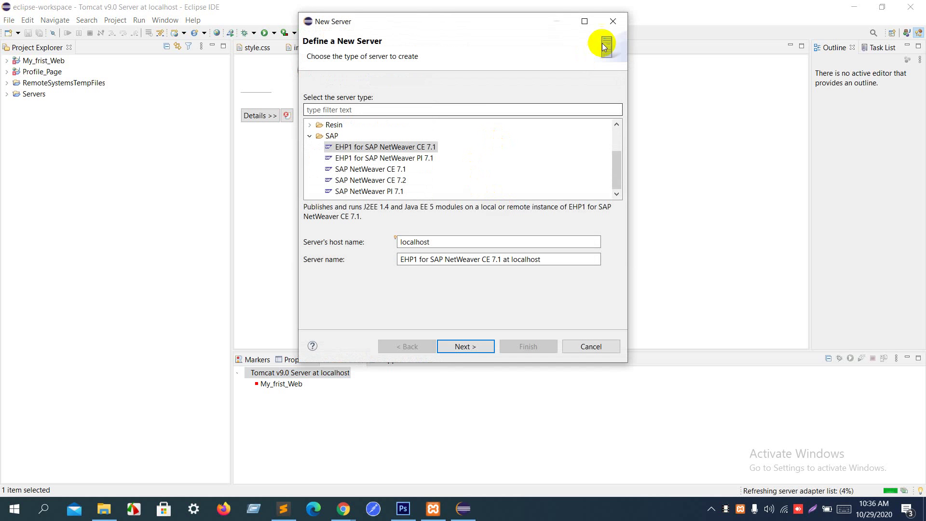
click(615, 22)
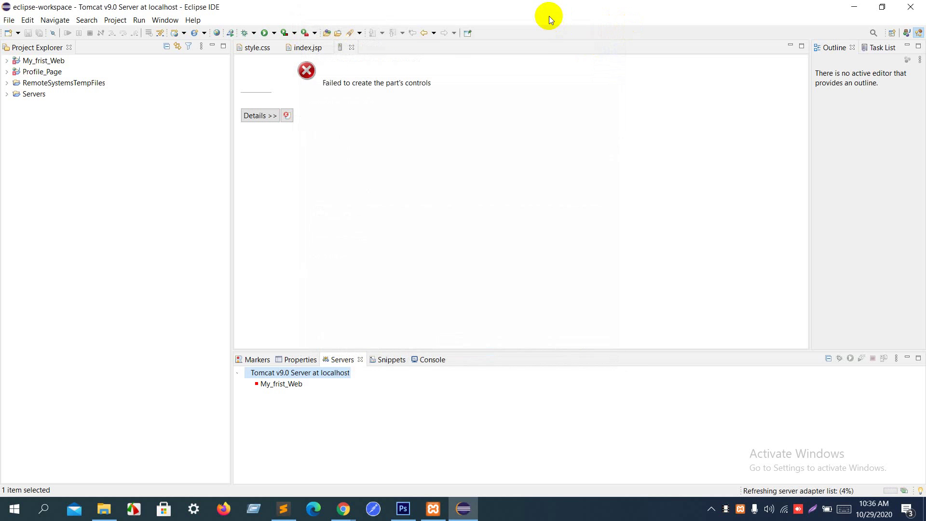
click(140, 20)
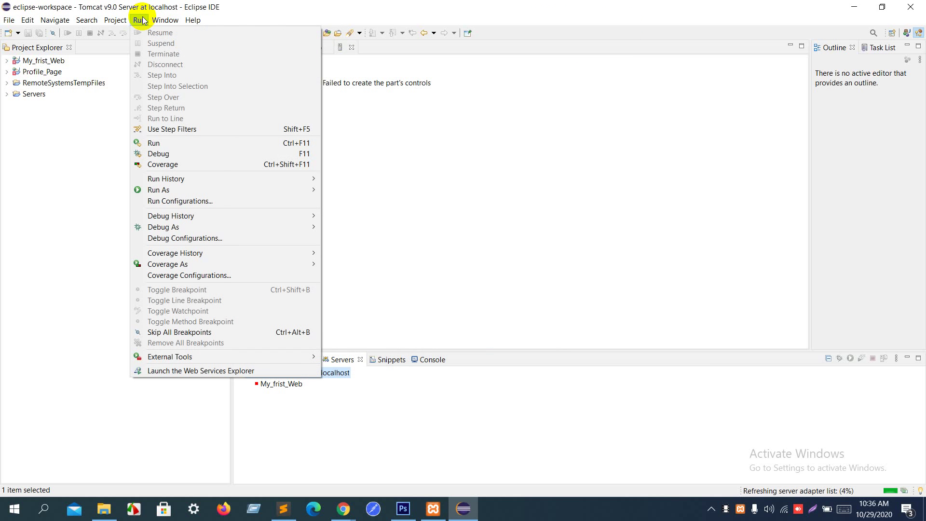
mouse_move(163, 21)
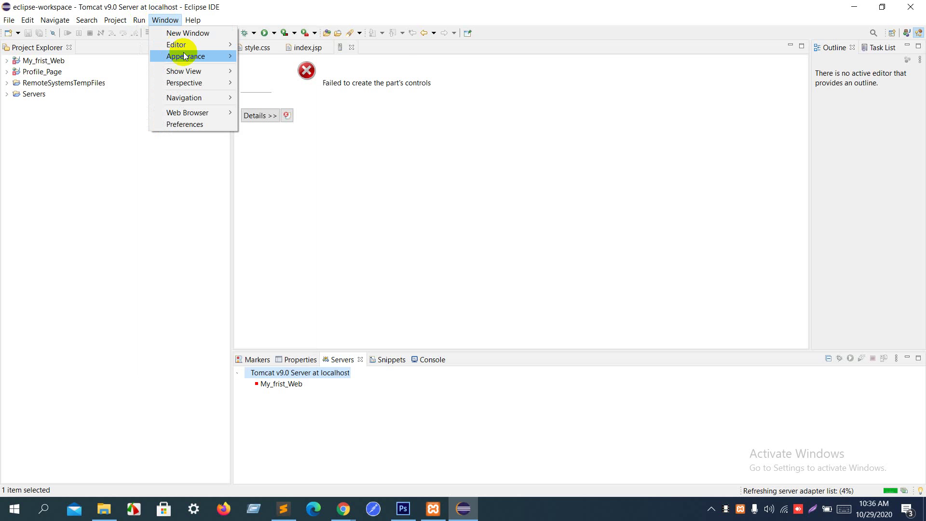
mouse_move(187, 57)
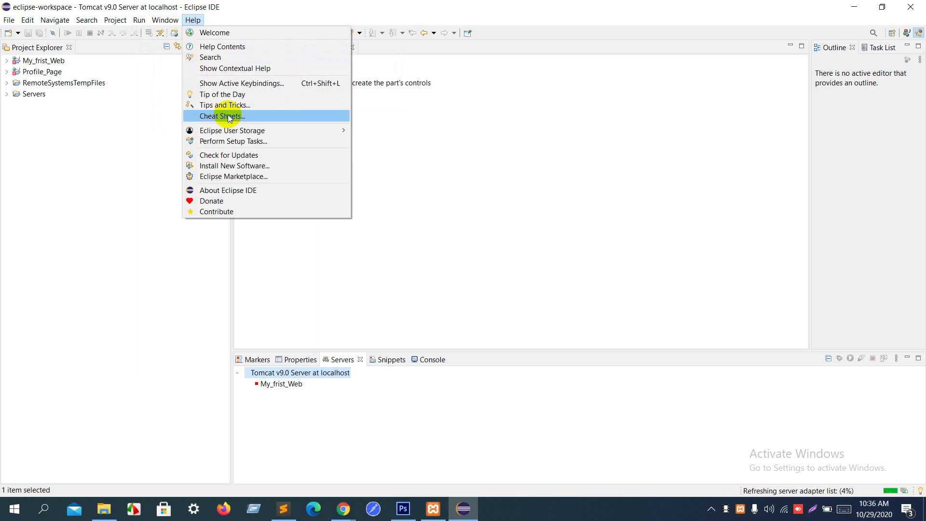
mouse_move(233, 133)
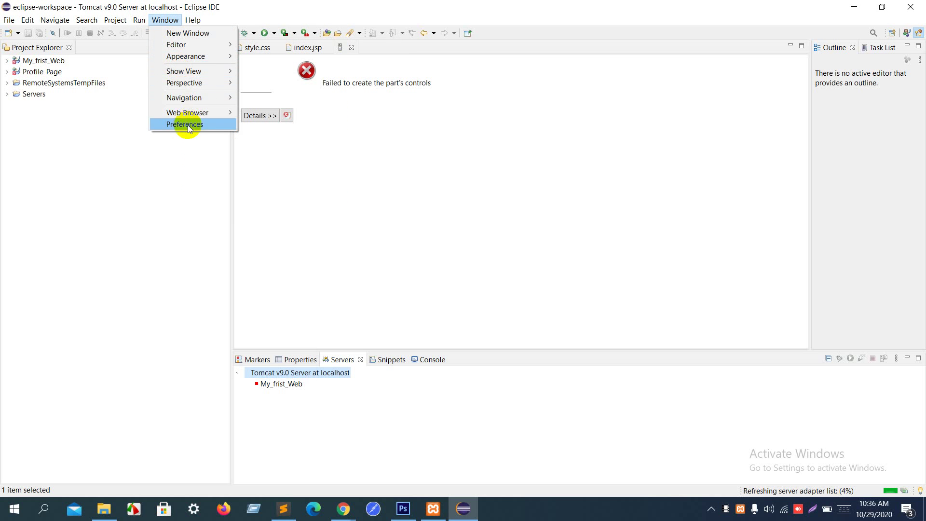
mouse_move(143, 25)
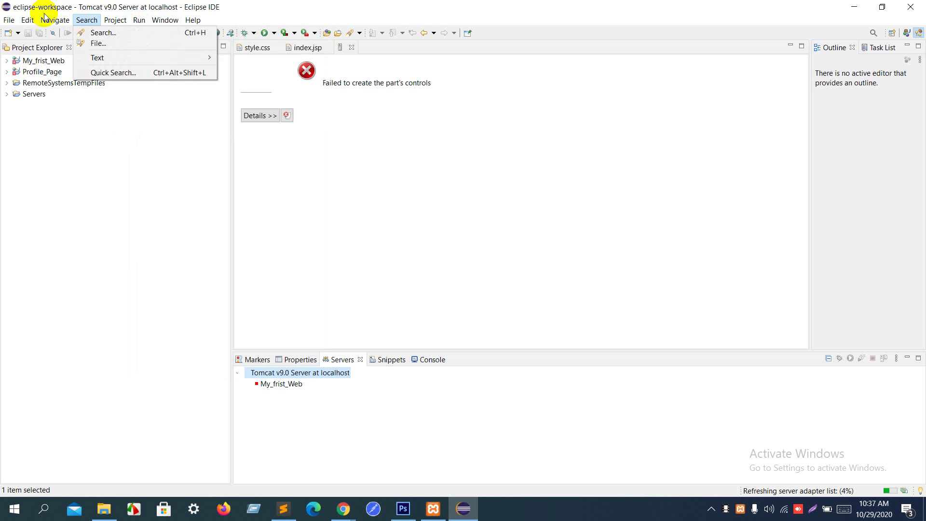
Step: Expand the failed Tomcat editor's error details to show the full stack trace
click(453, 153)
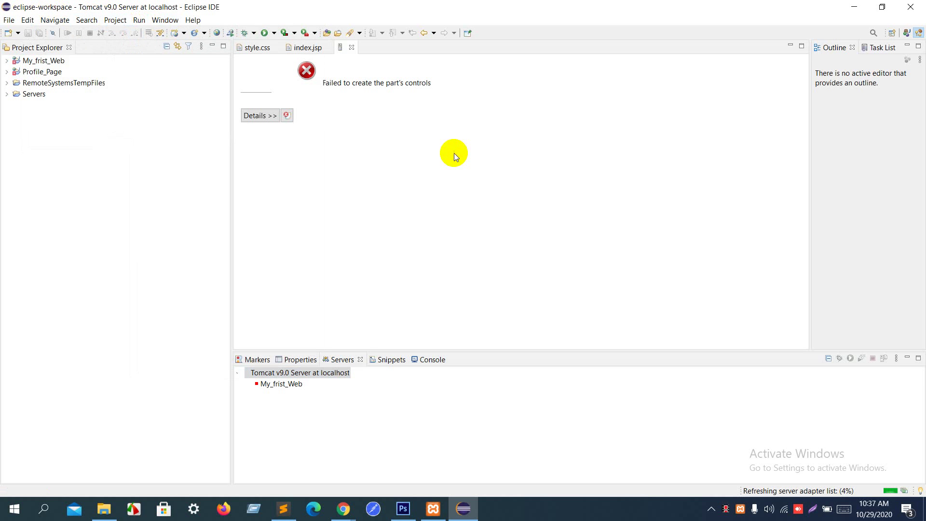
click(403, 84)
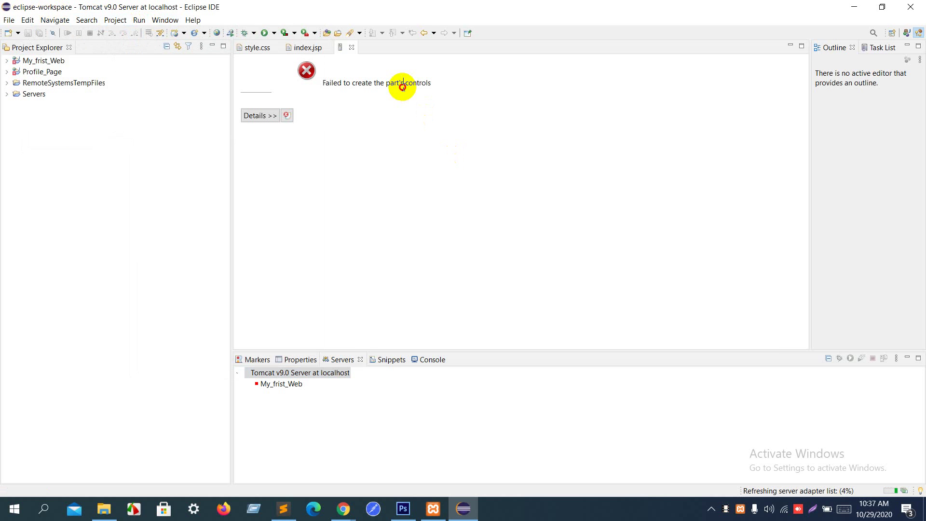
click(259, 116)
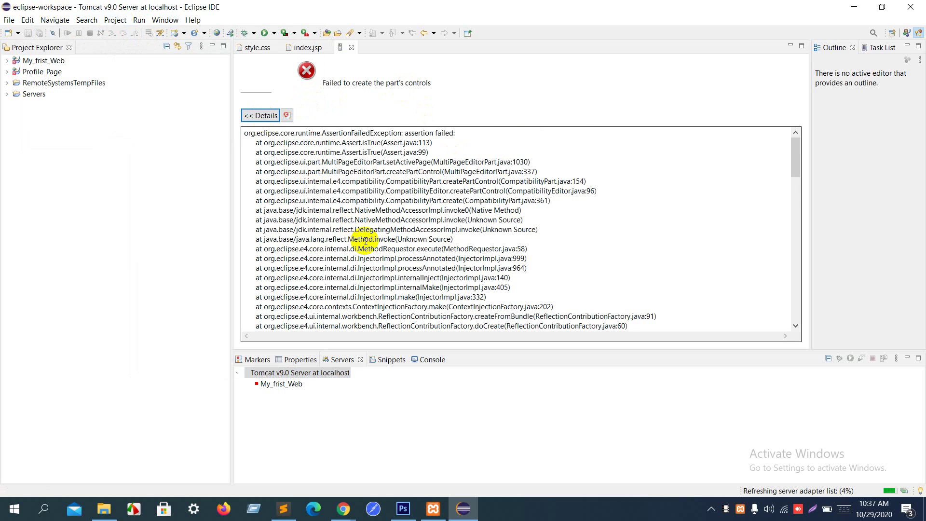
scroll(366, 242, down, 20)
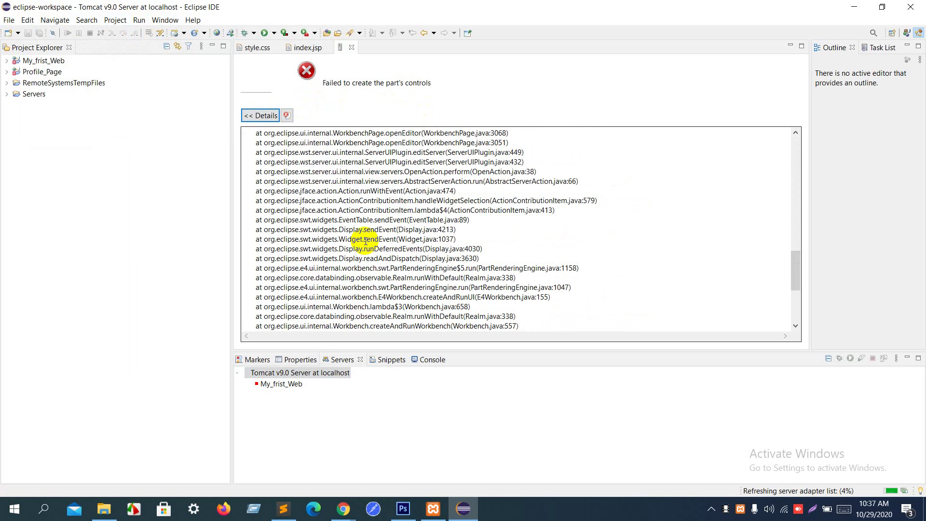
Step: Check the My_frist_Web deployment's actions, then return to index.jsp's card subtitle line
click(291, 385)
right_click(291, 386)
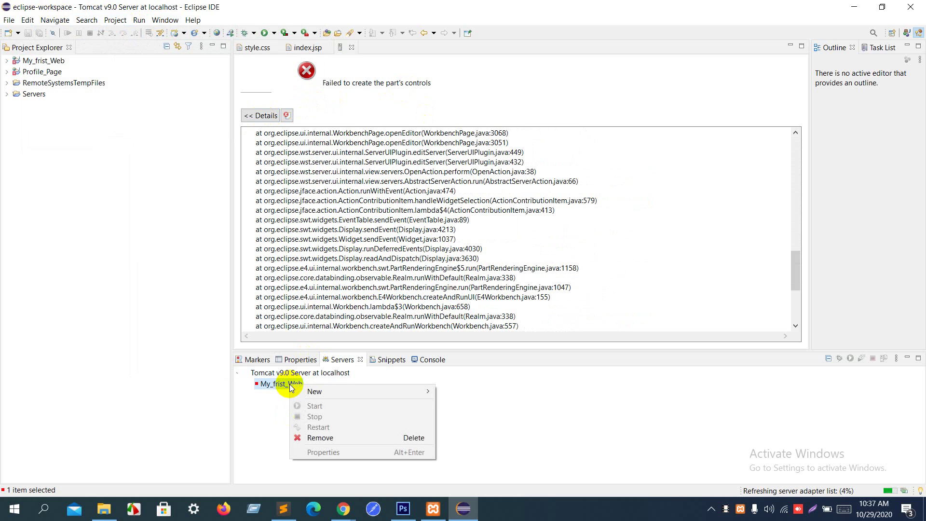
click(307, 50)
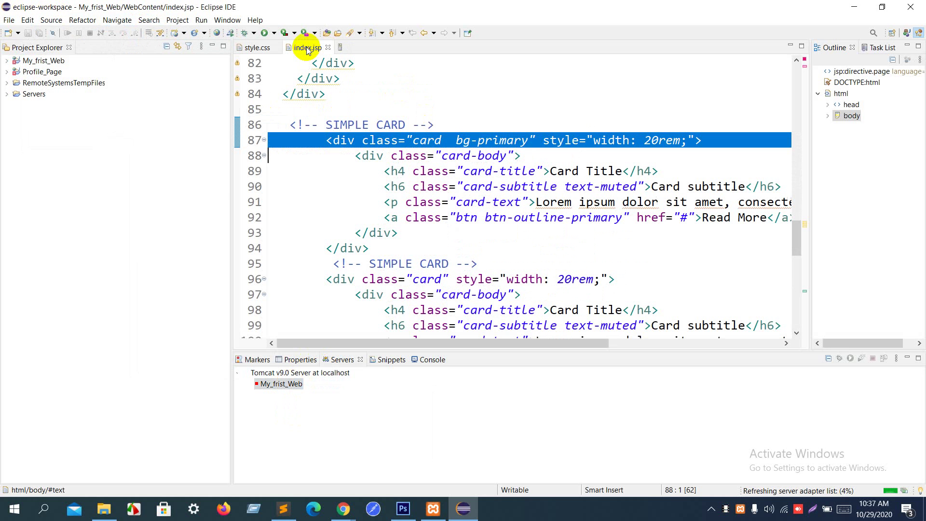
click(391, 185)
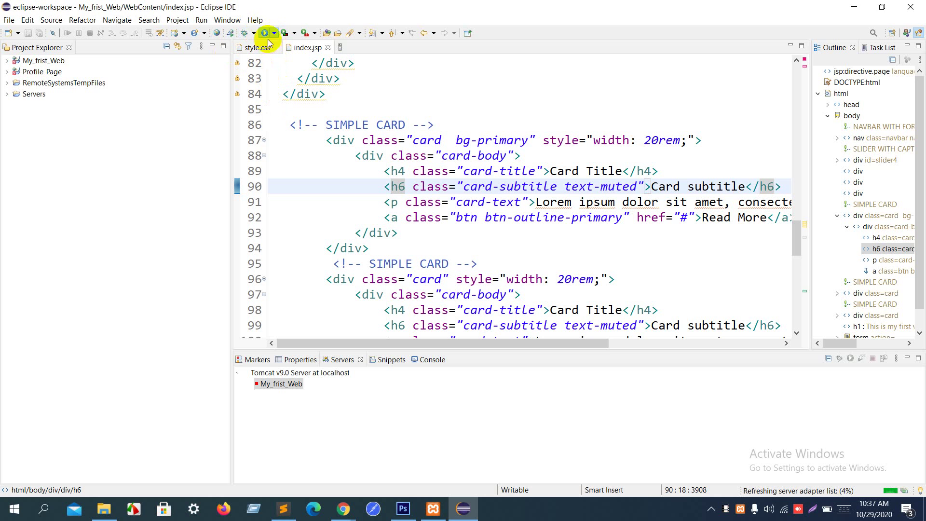
click(265, 33)
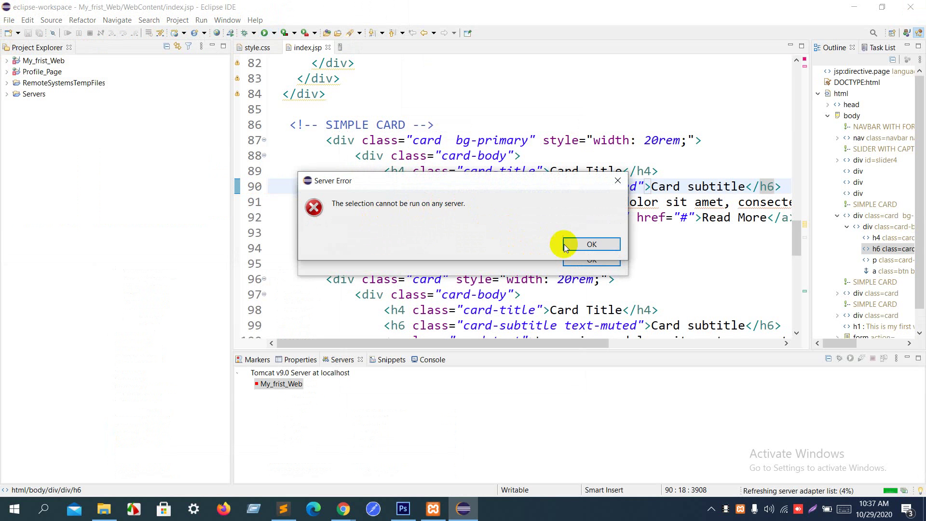
click(583, 244)
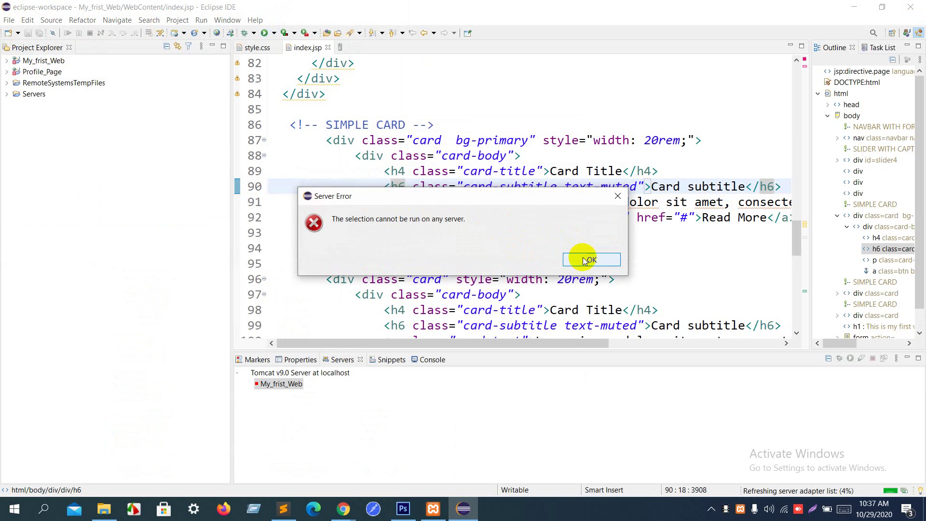
click(584, 258)
click(527, 216)
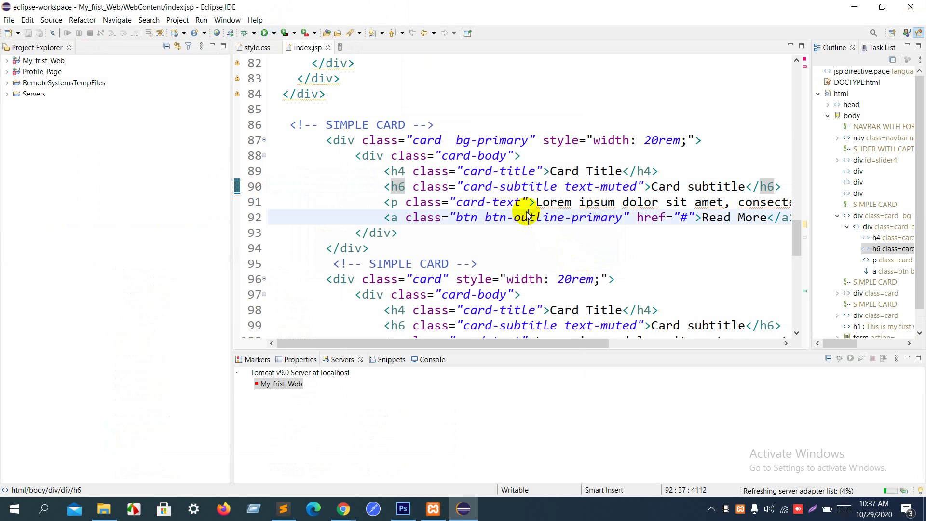
right_click(528, 216)
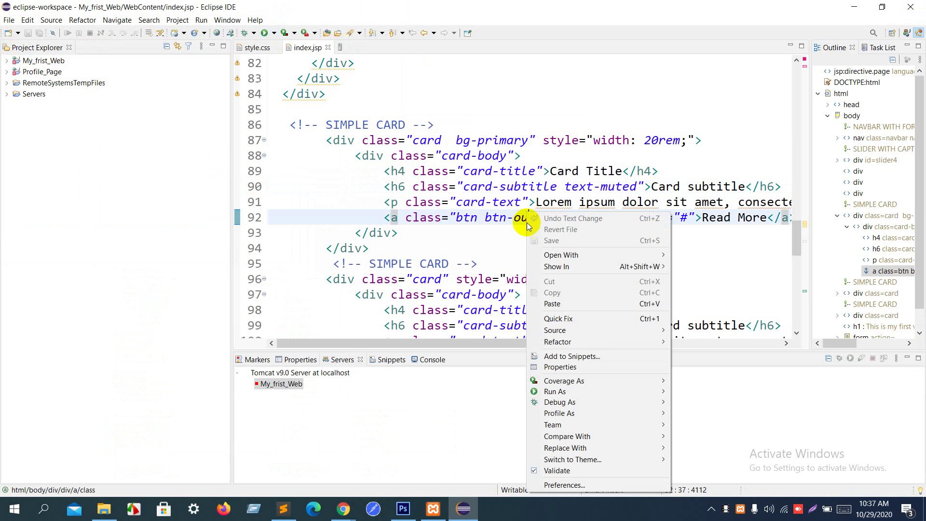
mouse_move(558, 384)
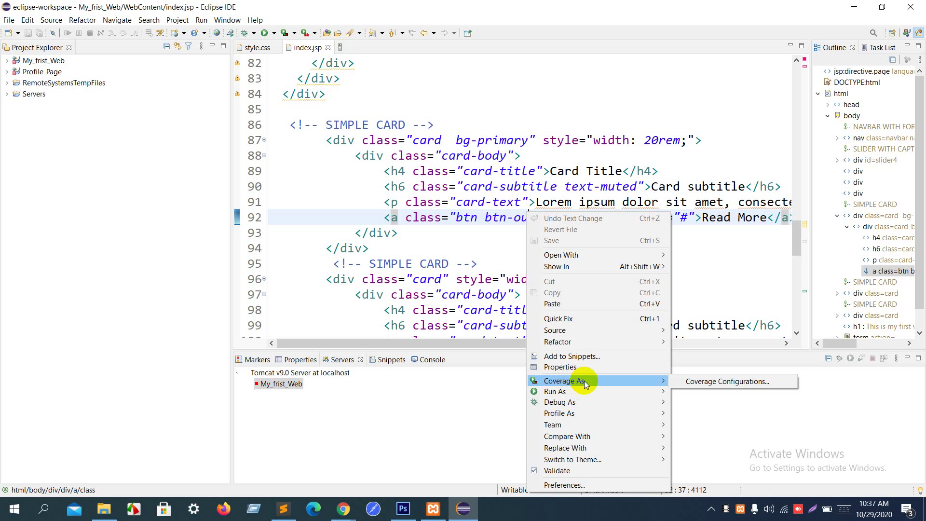
click(690, 384)
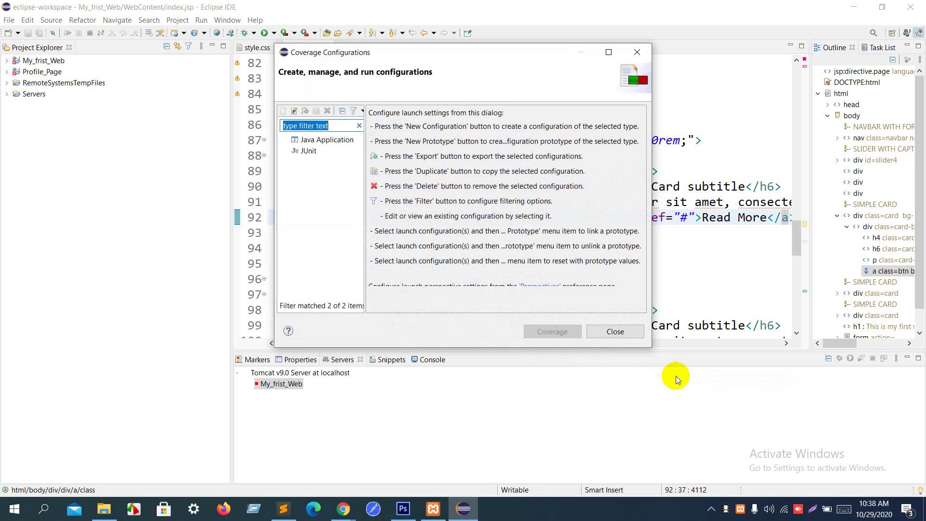
click(623, 332)
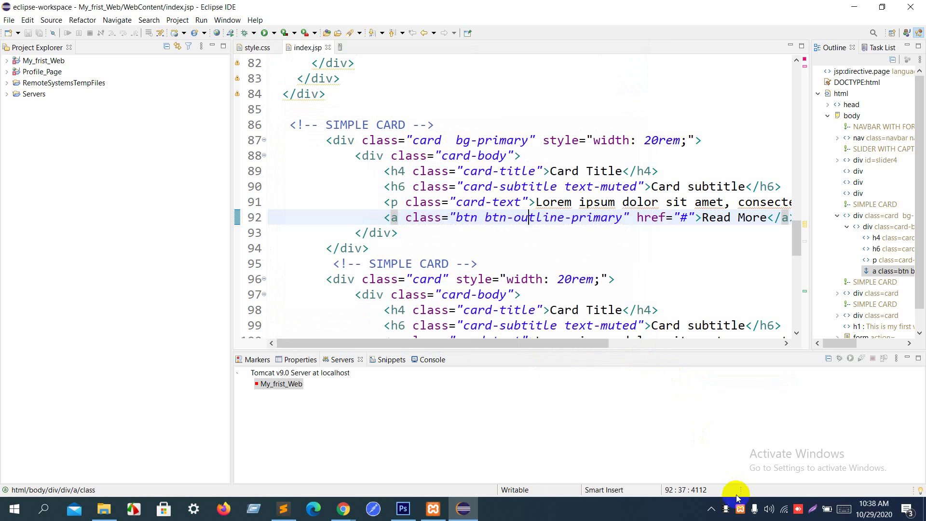
click(712, 510)
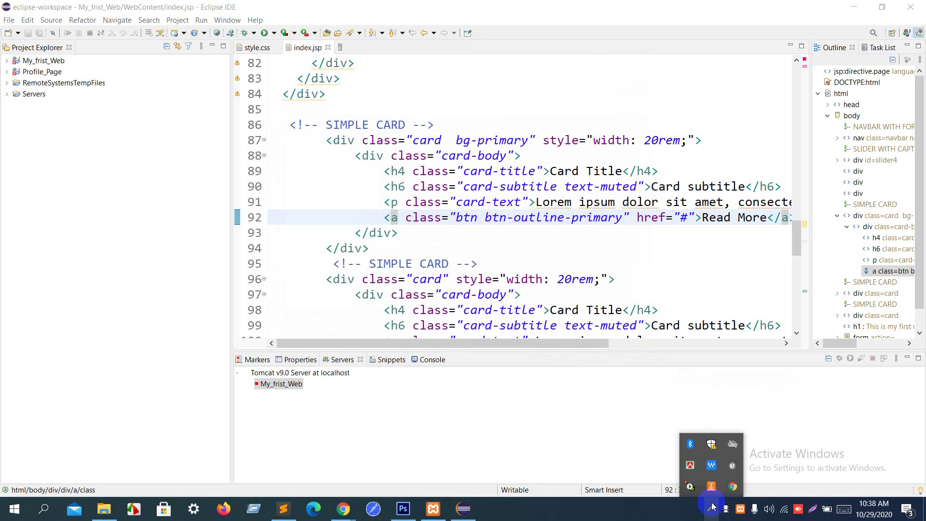
Step: Exit Eclipse, apply Disabled as Tomcat9's startup type, then retry starting MySQL
click(911, 7)
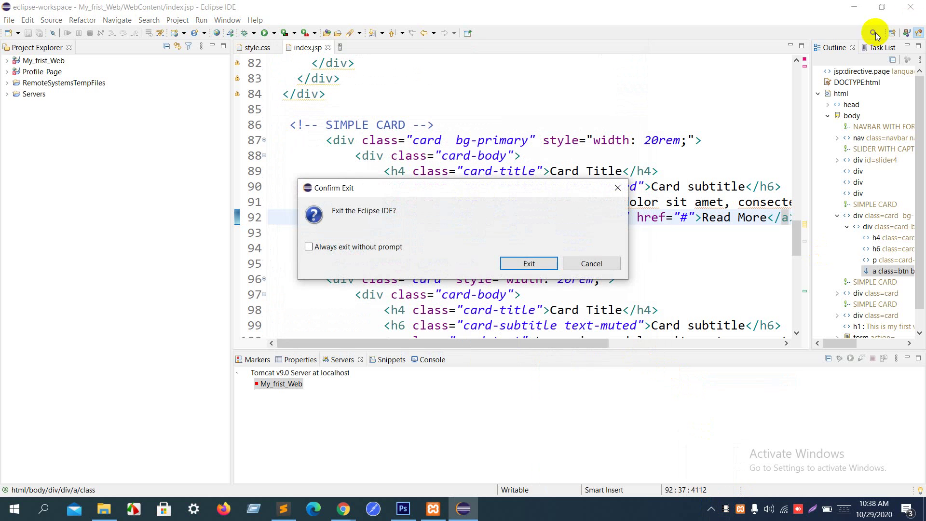
click(529, 263)
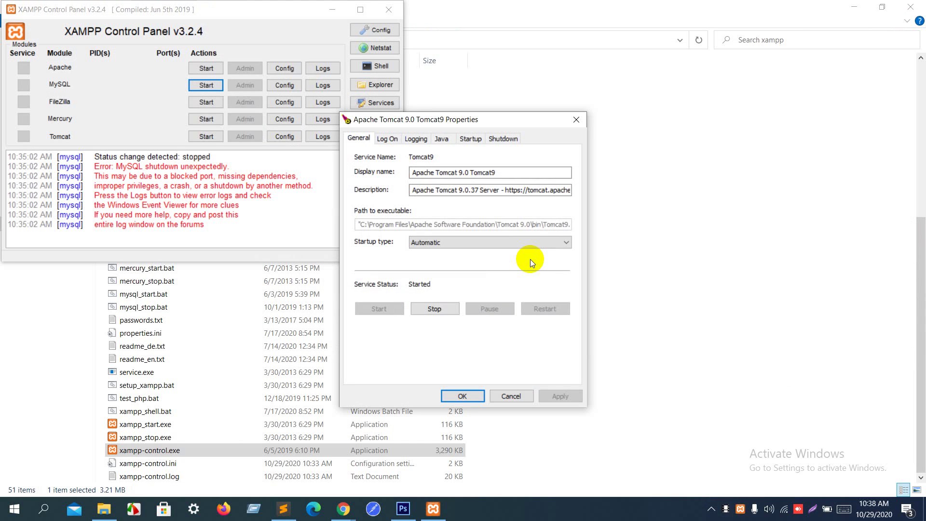
click(526, 248)
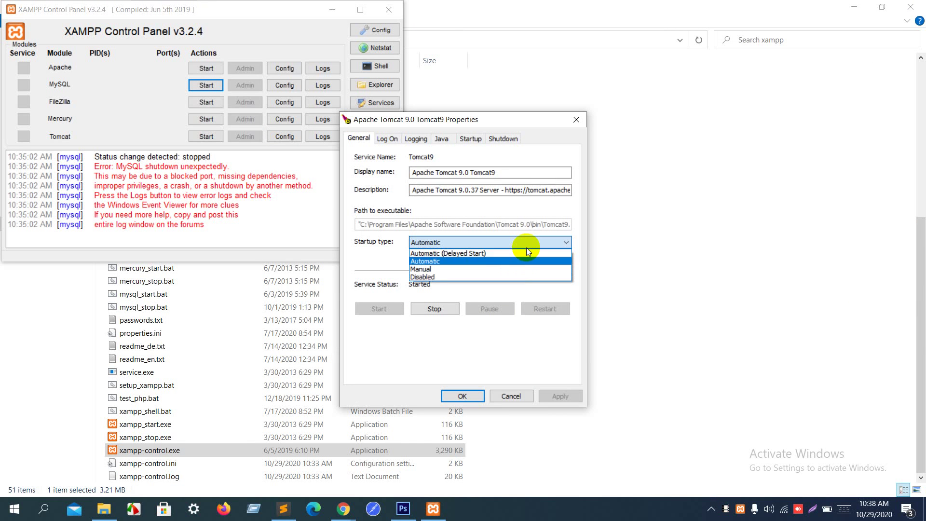
click(517, 277)
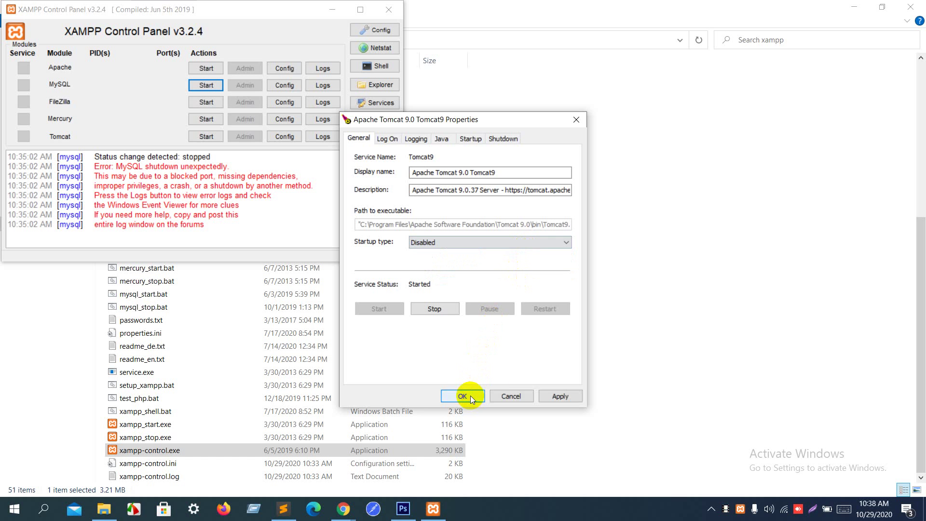
click(553, 393)
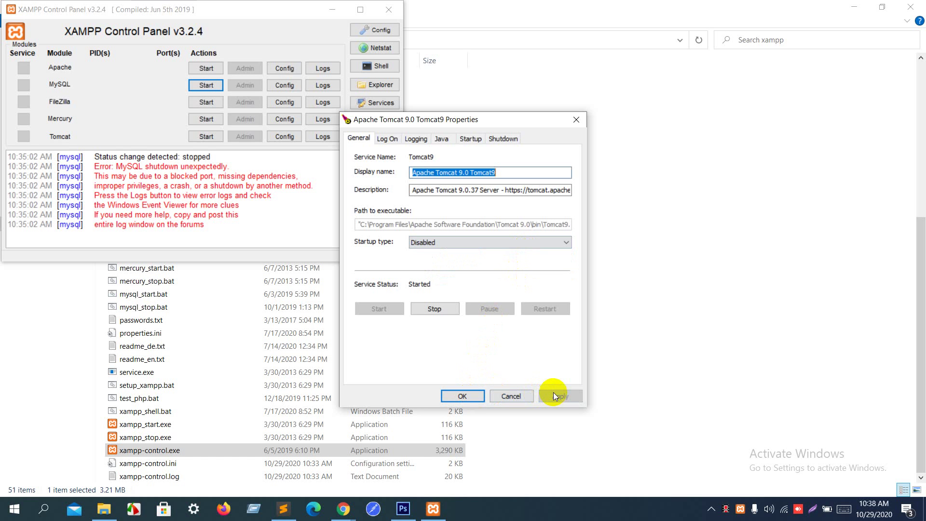
click(473, 394)
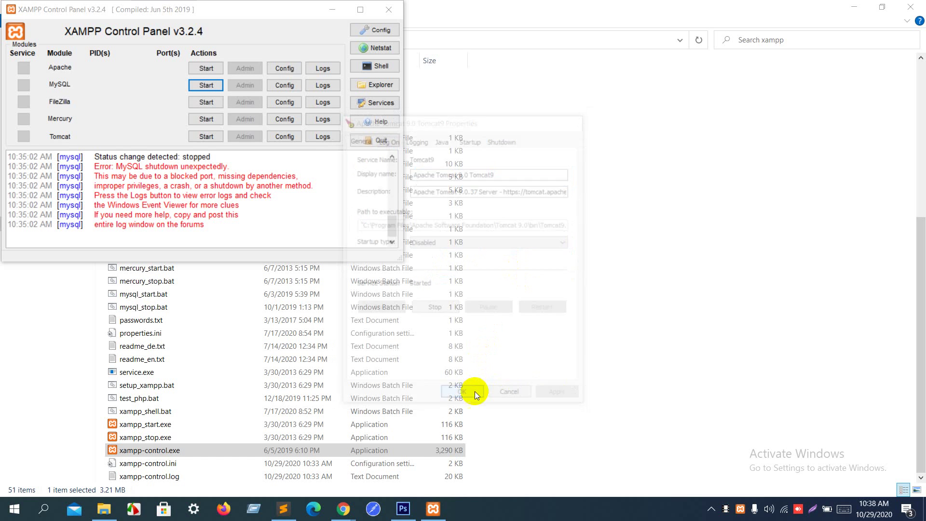
click(199, 80)
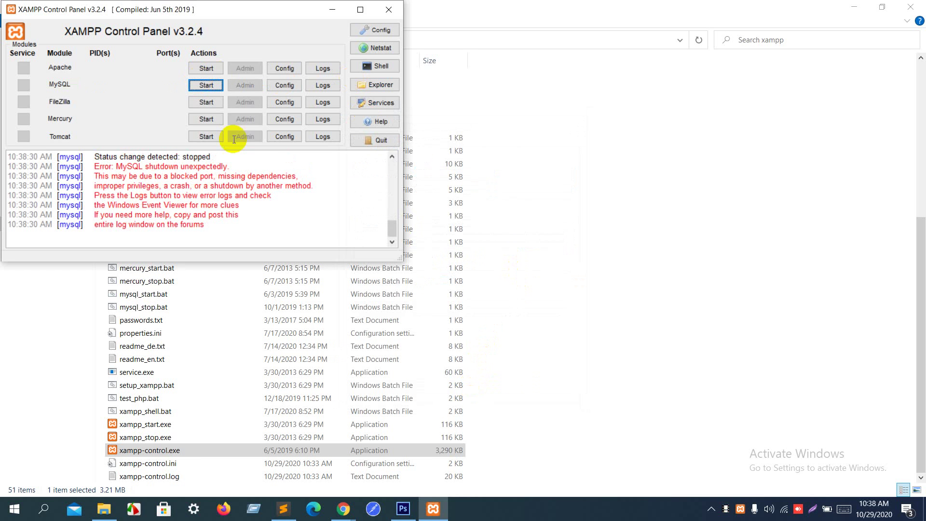
mouse_move(346, 516)
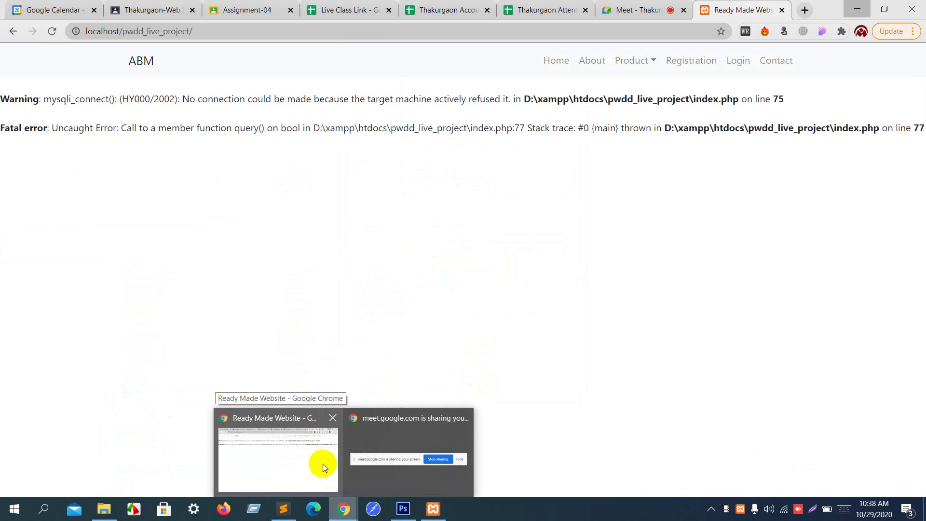
Step: Select the connection-refused warning text, then admit the waiting participant to the Meet call
click(322, 464)
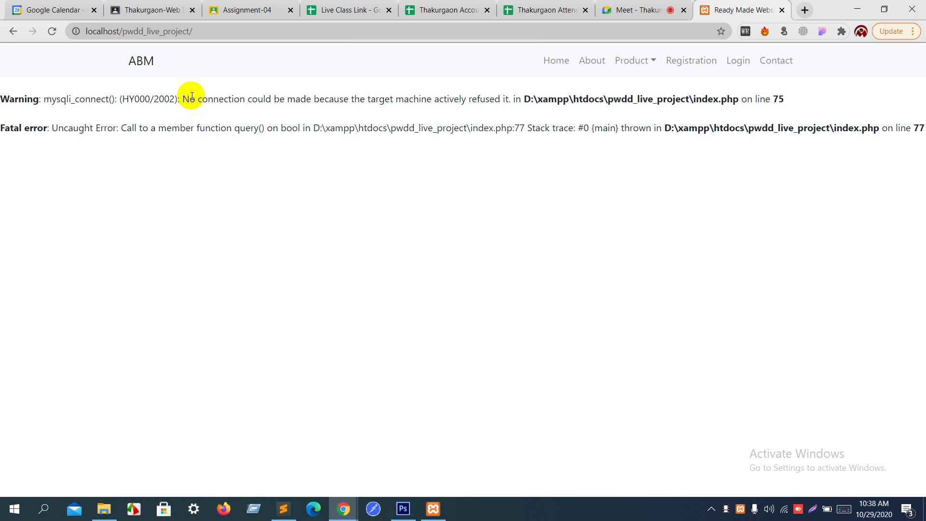
drag(184, 98, 514, 98)
key(ctrl+c)
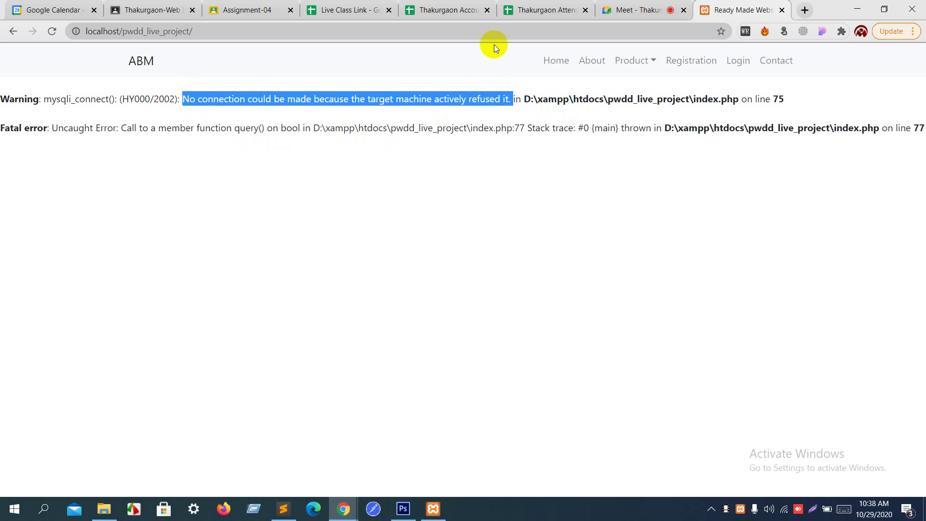
click(640, 9)
click(588, 306)
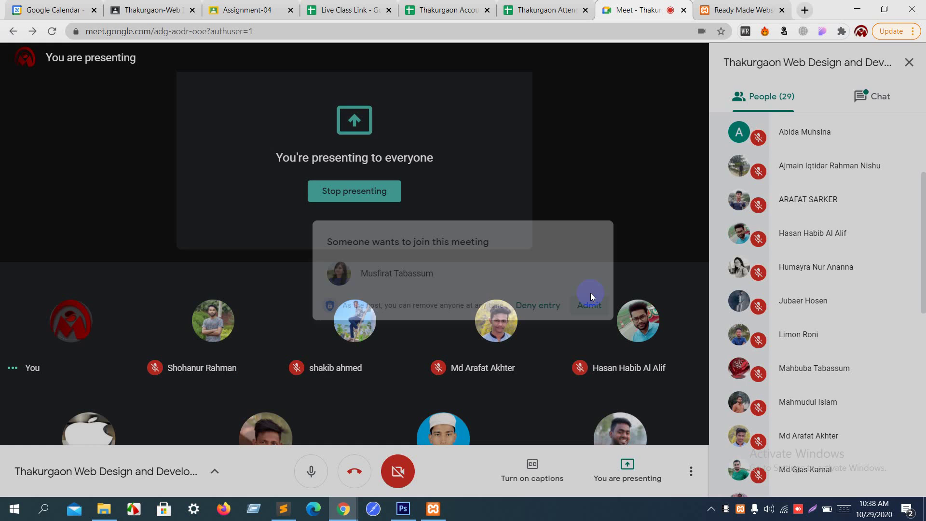
Step: Search Google for the copied connection-refused error message in a new tab
click(805, 10)
key(ctrl+v)
key(Return)
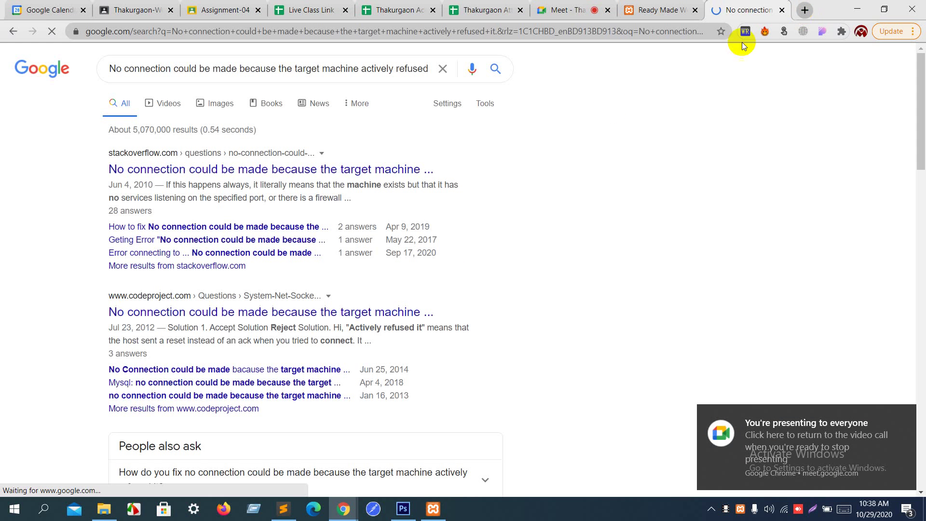
Step: Open the Stack Overflow result in a new tab, skim it, and close it
right_click(321, 171)
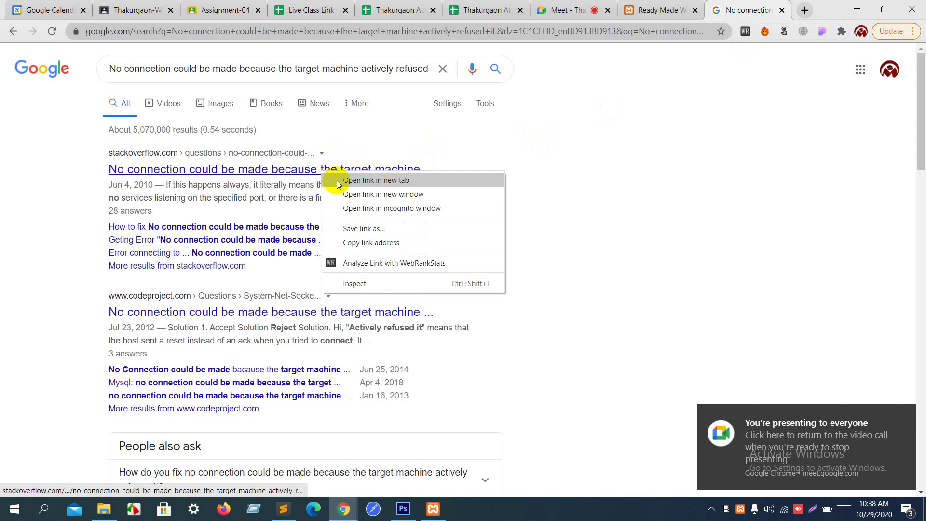
click(337, 181)
click(738, 10)
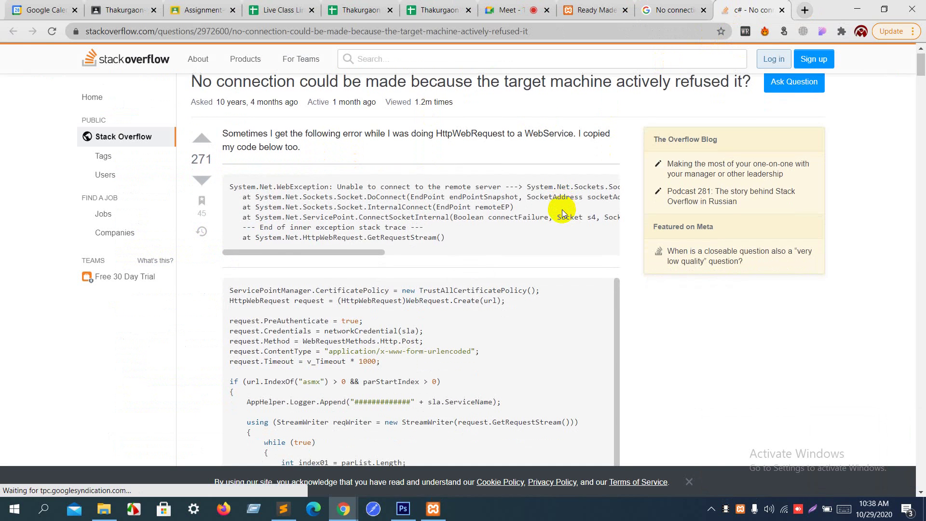
scroll(563, 209, down, 4)
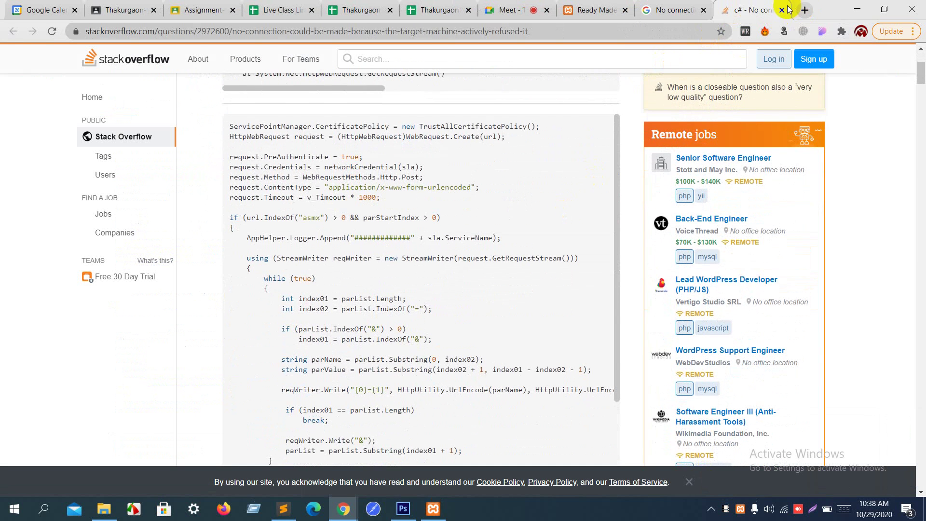
click(782, 11)
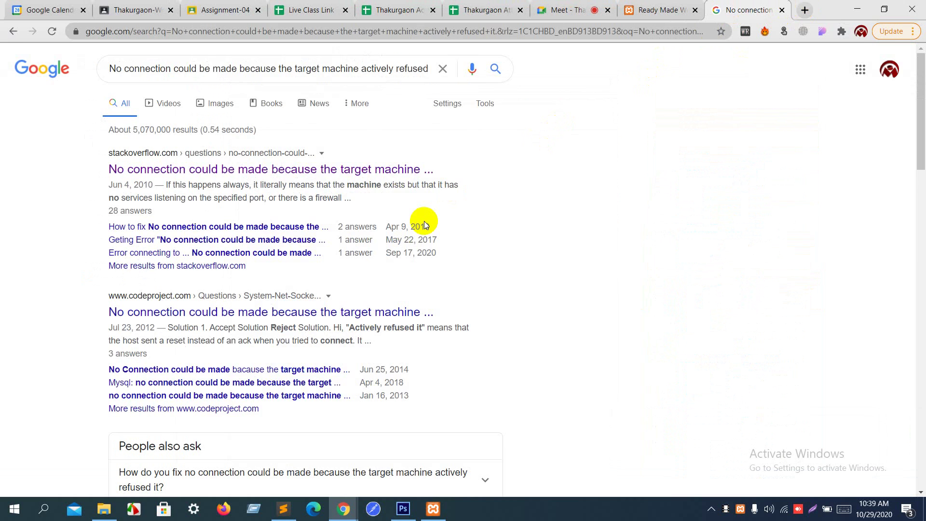
Step: Open the codeproject.com result in a new background tab
scroll(424, 221, down, 2)
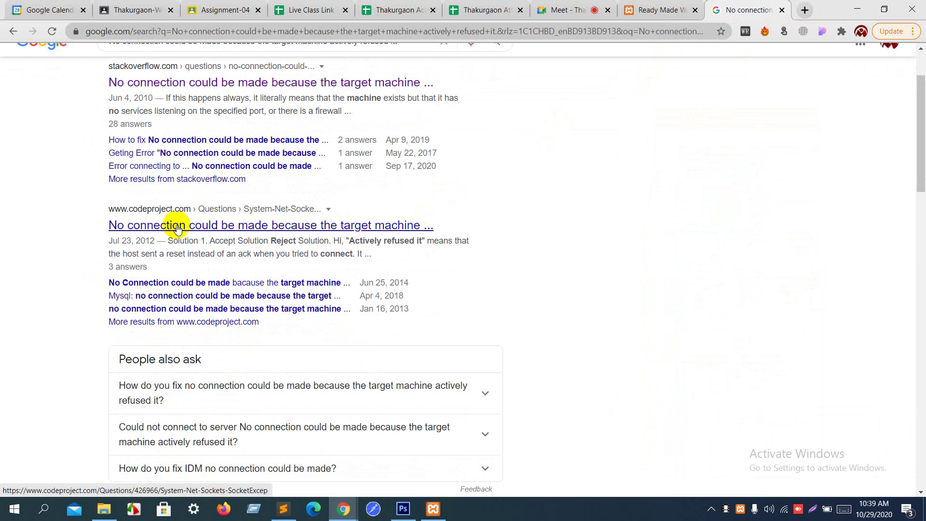
right_click(346, 229)
click(355, 235)
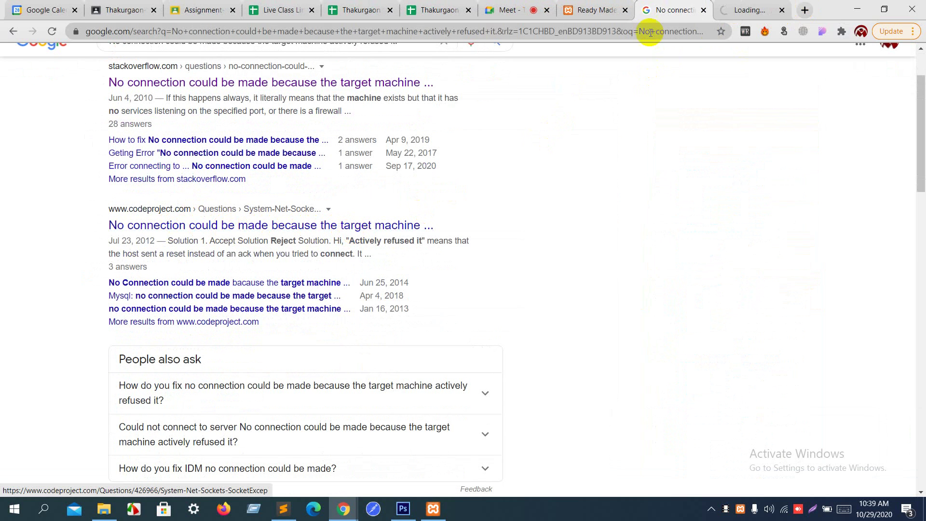
Step: Read the CodeProject question through Solution 4 on web service references and firewalls, then return to Google
click(757, 4)
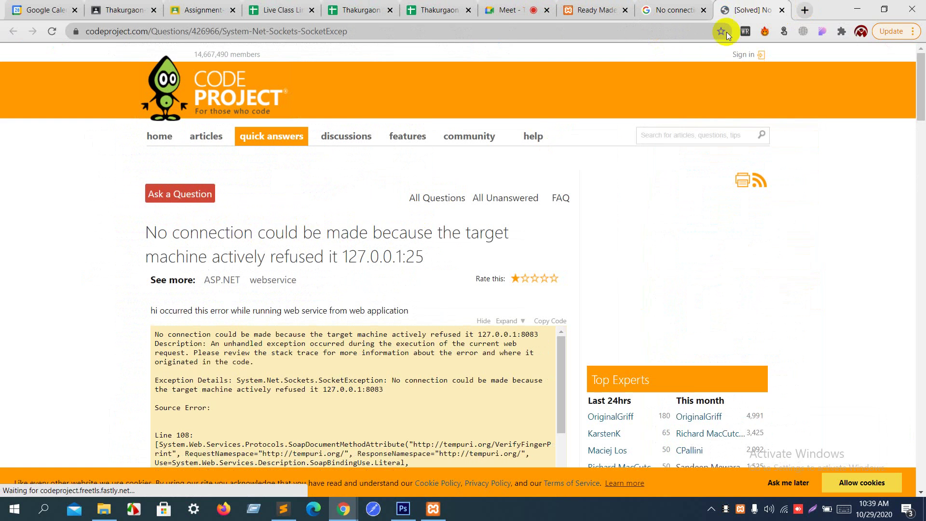
scroll(590, 233, down, 3)
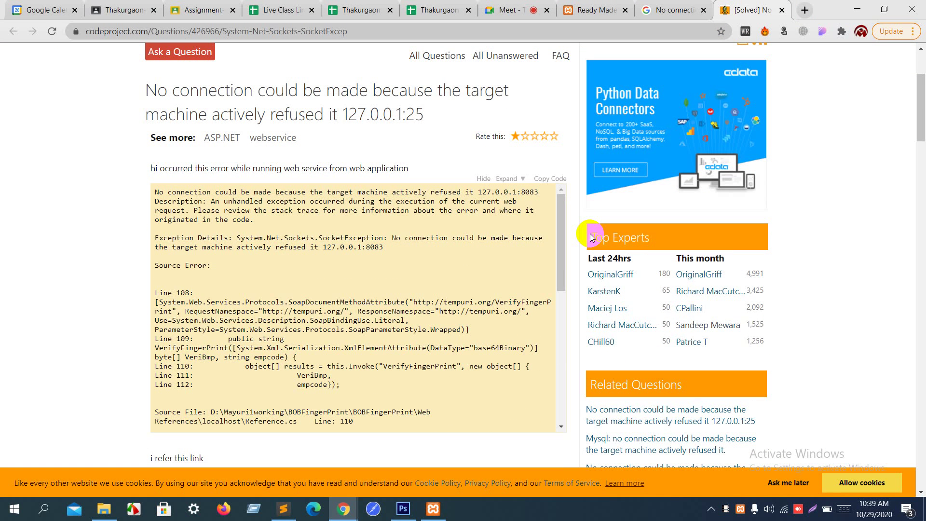
drag(155, 293, 181, 292)
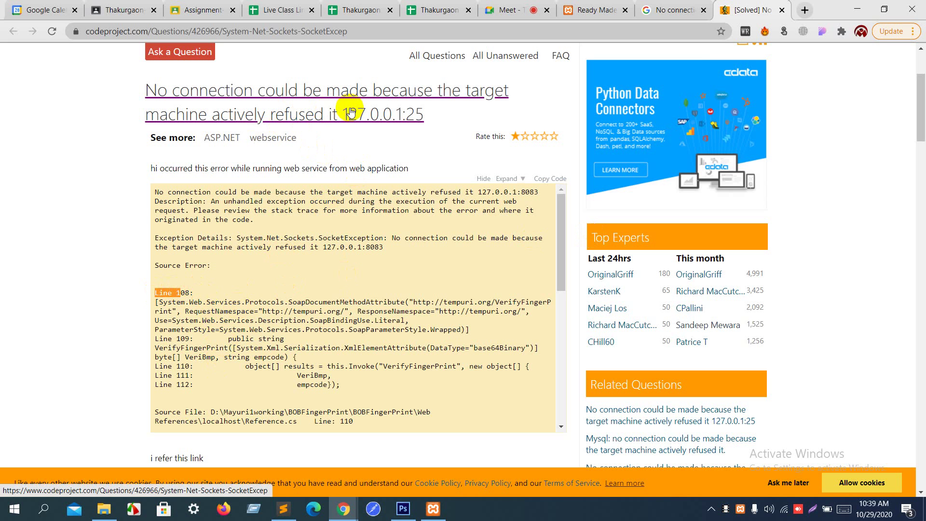
scroll(327, 119, down, 12)
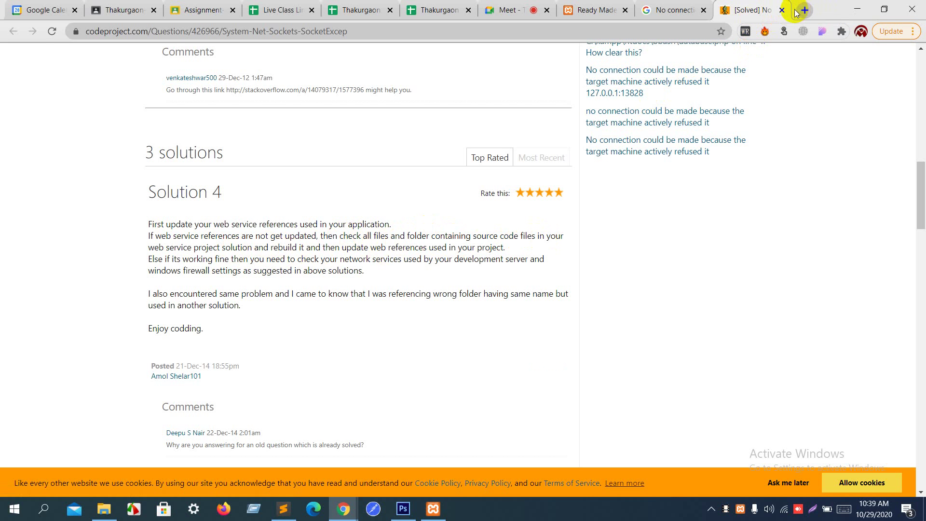
click(702, 5)
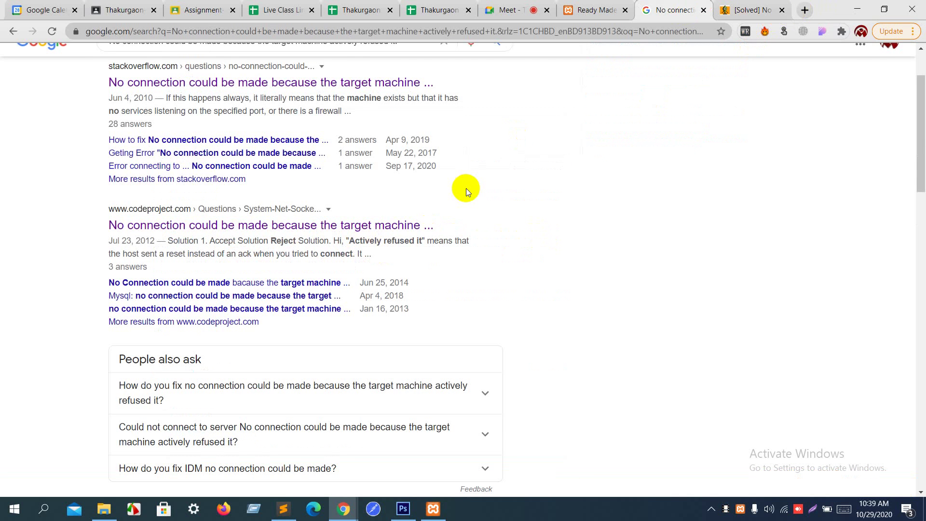
Step: Open the localwp result in a new tab, glance at it, and return to the results
scroll(420, 212, down, 7)
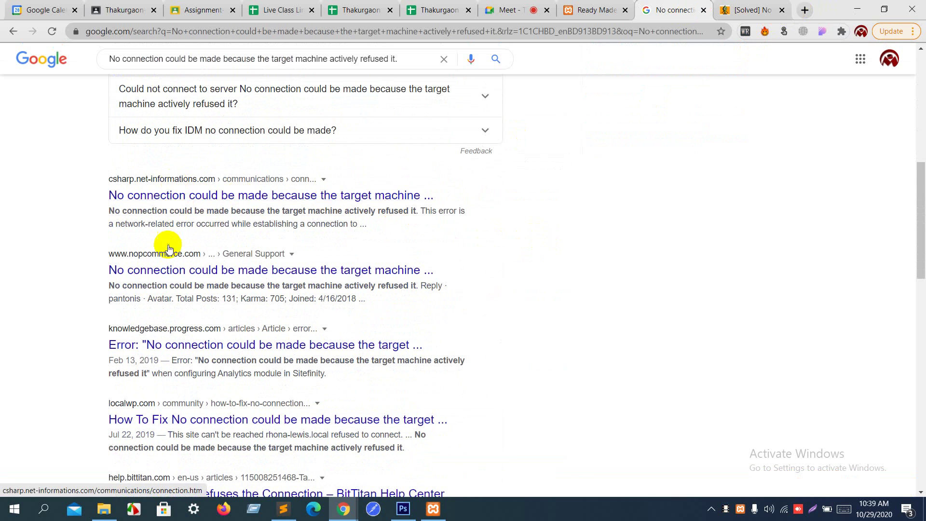
scroll(168, 258, down, 3)
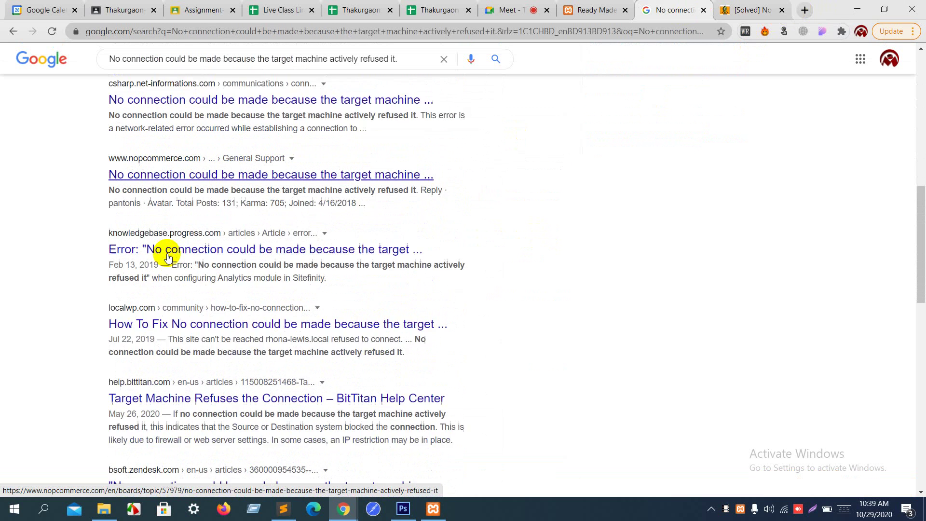
right_click(182, 303)
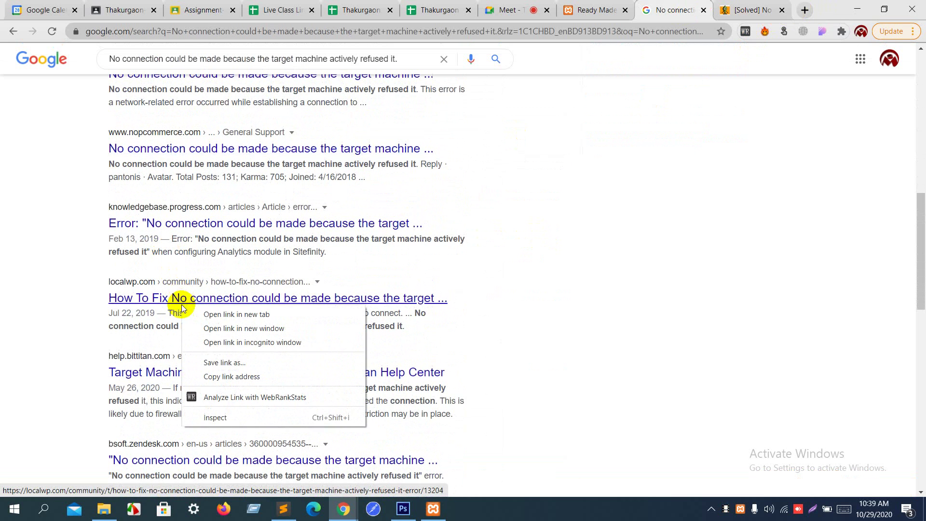
click(236, 314)
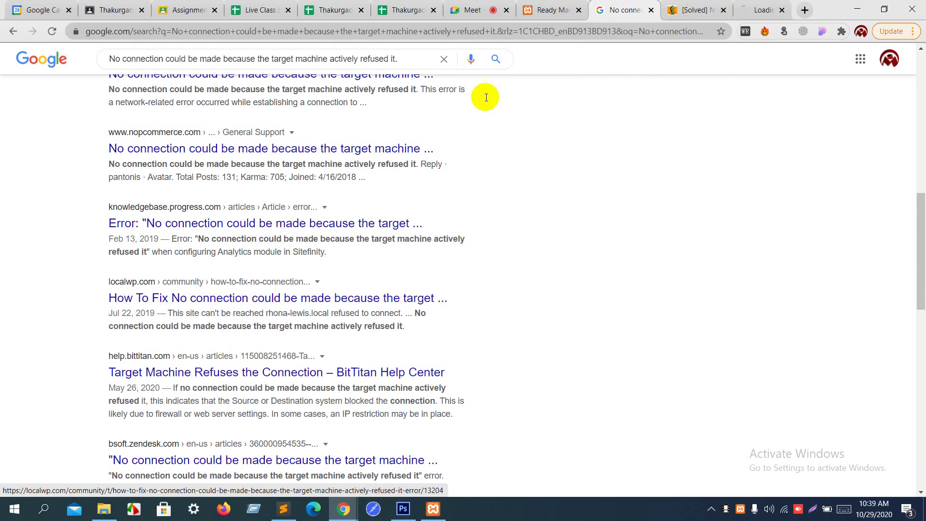
click(751, 3)
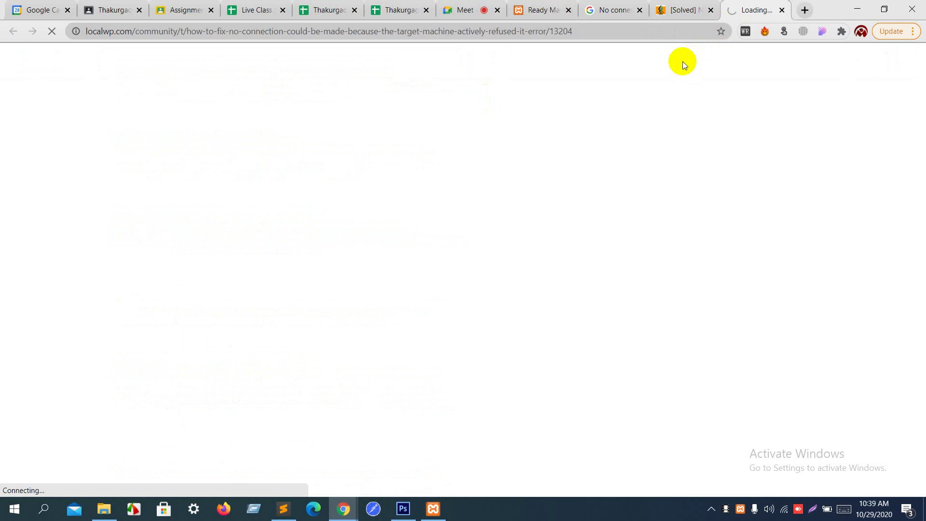
click(617, 7)
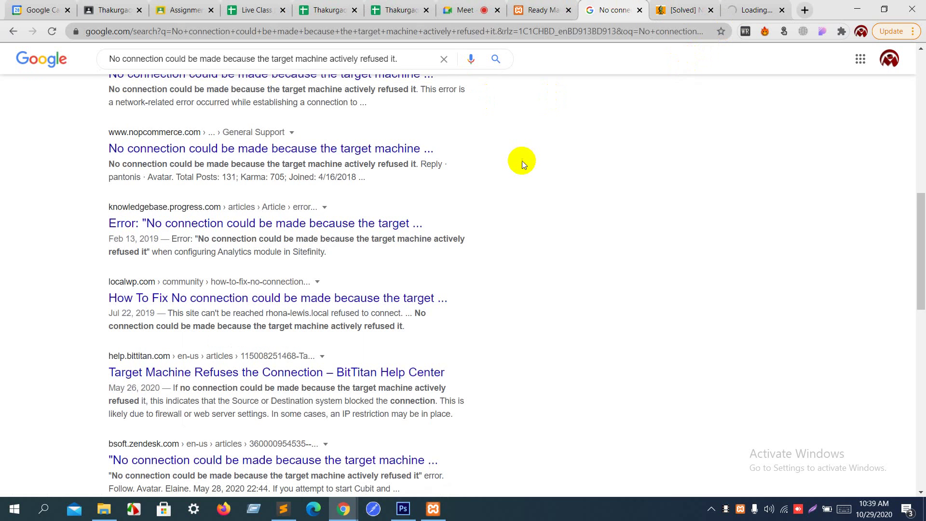
Step: Append 'in xampp' to the error query and rerun the Google search
scroll(522, 161, down, 2)
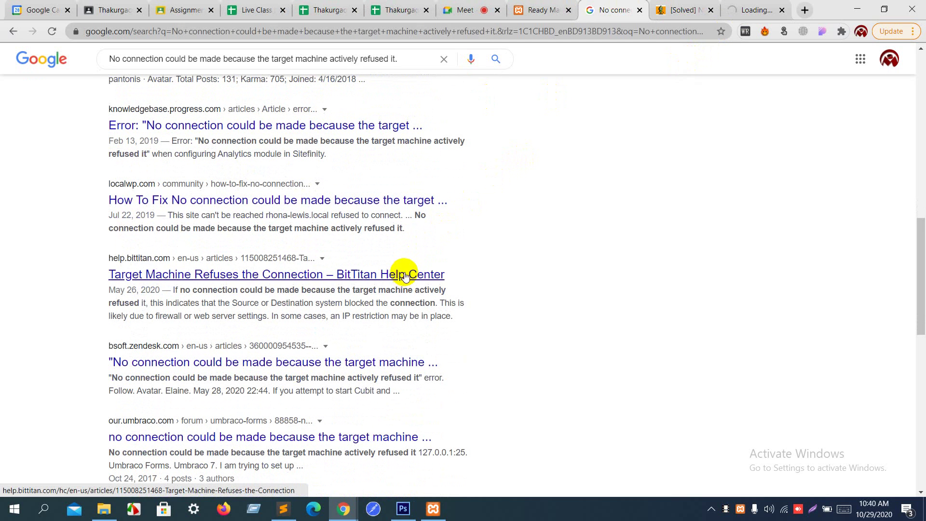
scroll(489, 245, up, 13)
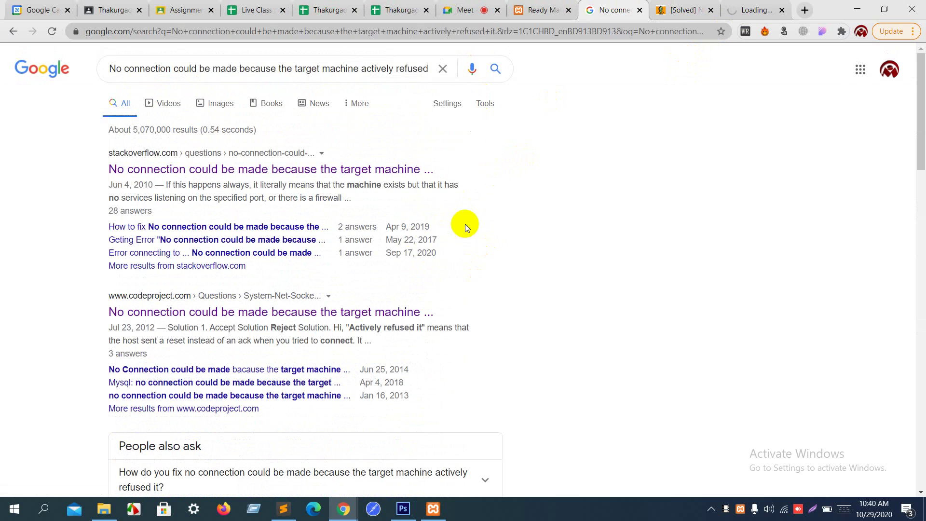
click(426, 72)
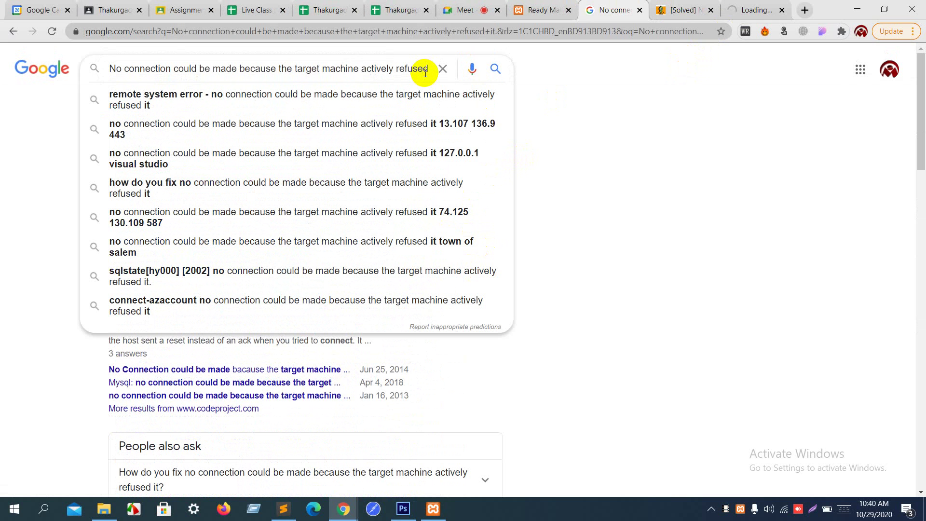
key(Right)
key(Right)
key(Right)
key(Right)
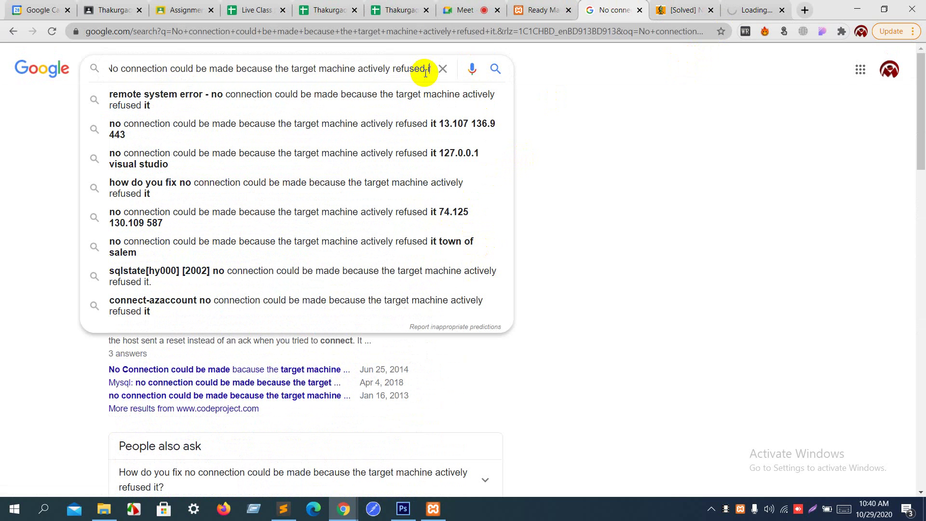
text(in)
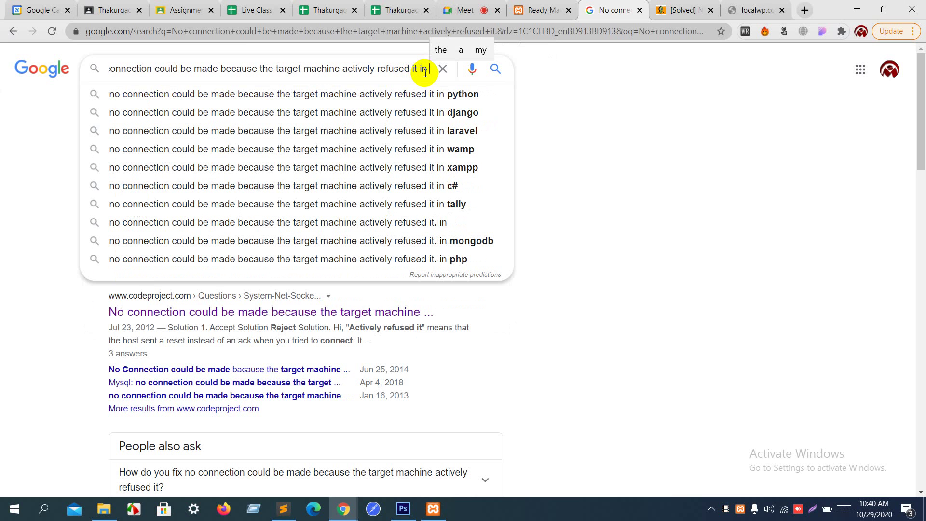
text(x)
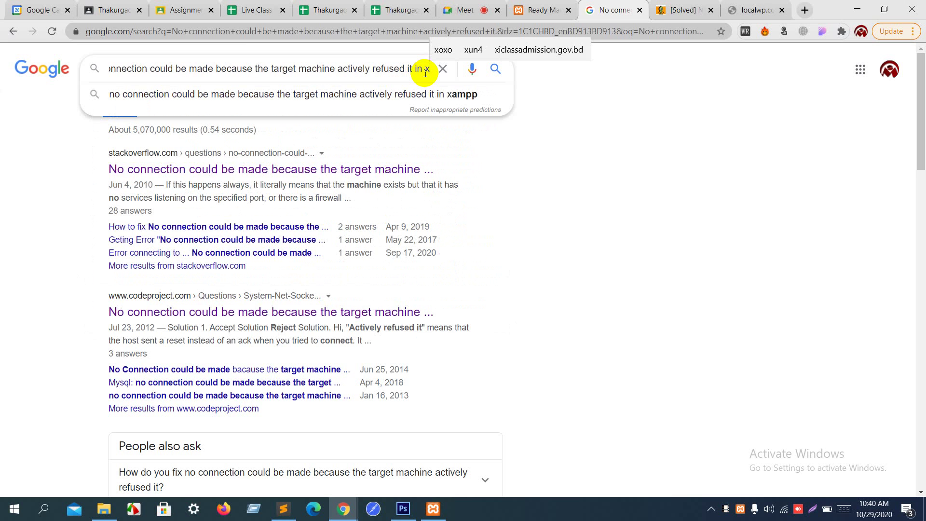
text(ampp)
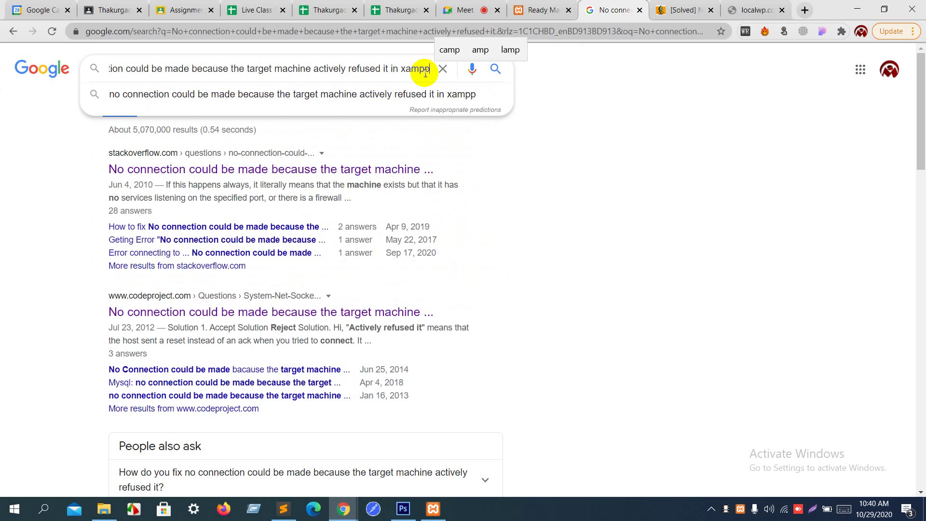
key(Return)
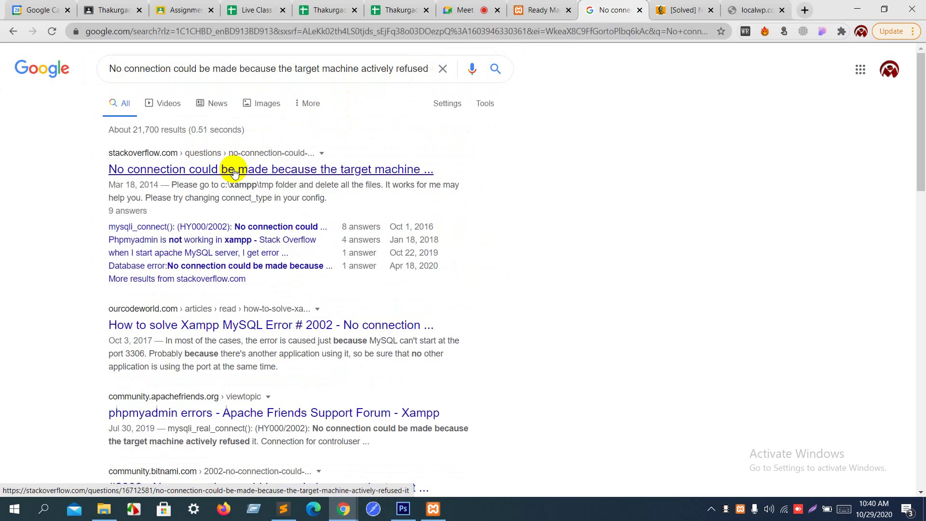
Step: Open the Stack Overflow result in a new tab, closing the localwp and CodeProject tabs
right_click(234, 171)
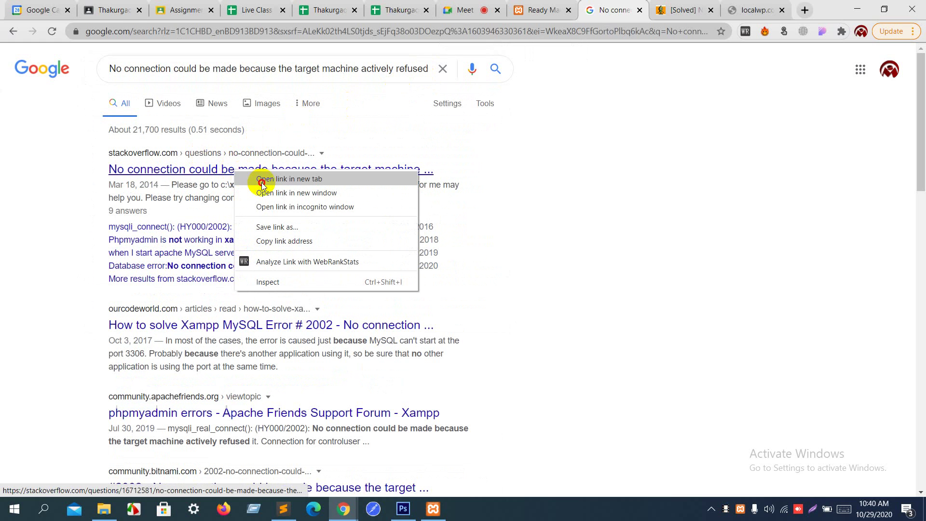
click(259, 180)
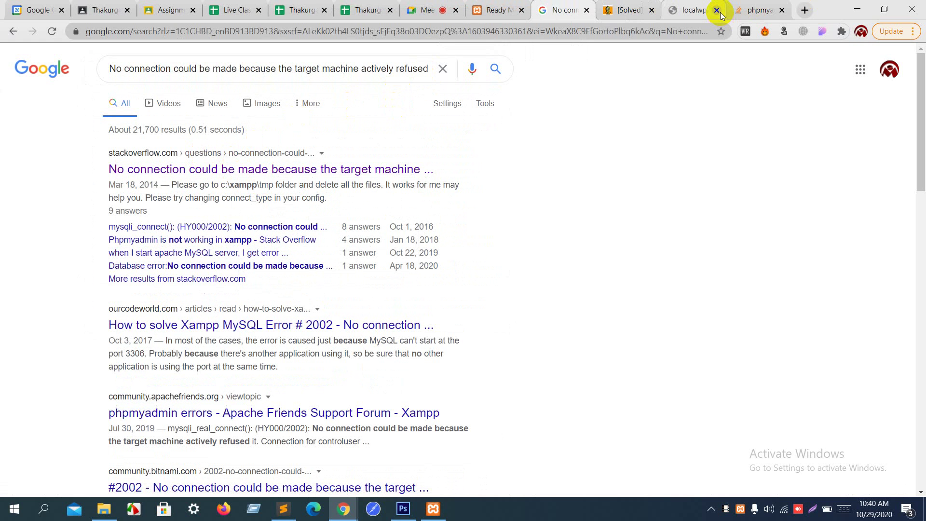
click(717, 10)
click(652, 10)
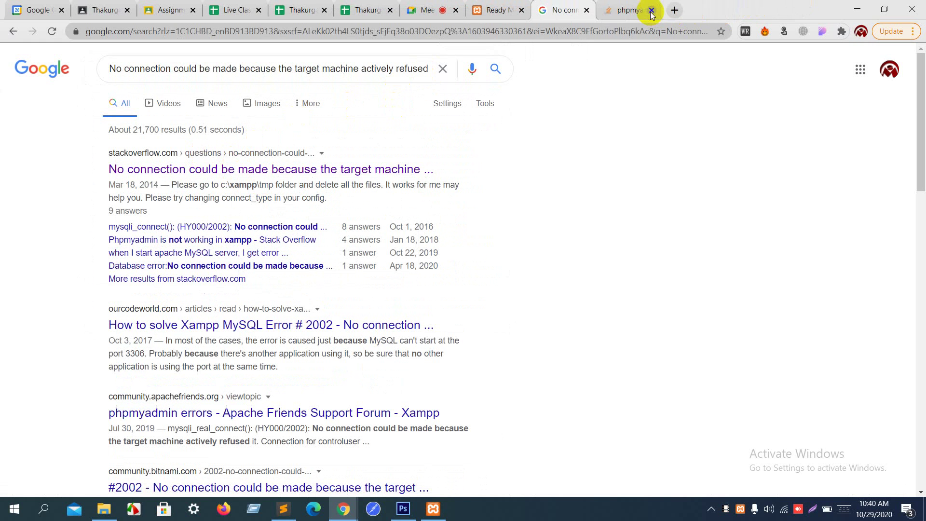
click(626, 6)
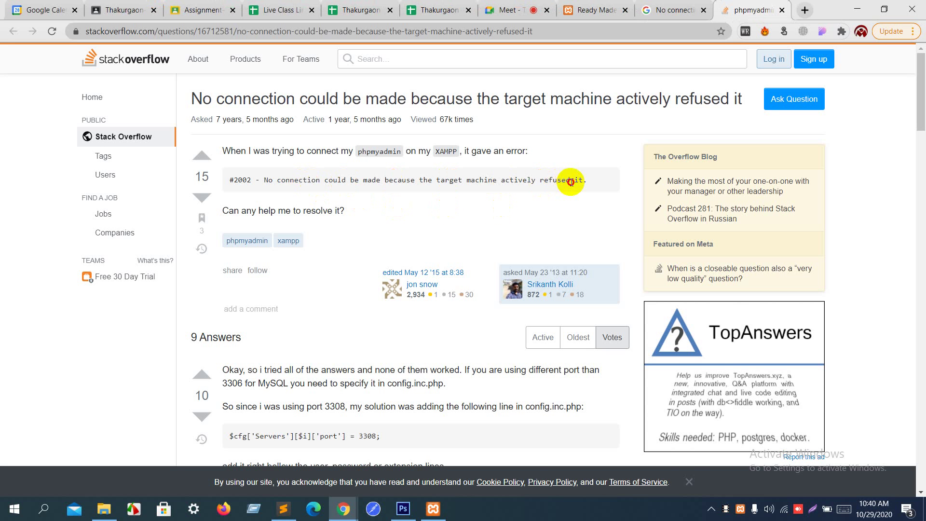
Step: Read the answer, highlighting the port 3308 line, the config.inc.php file name, and the pma value
drag(571, 181, 466, 173)
scroll(465, 173, down, 3)
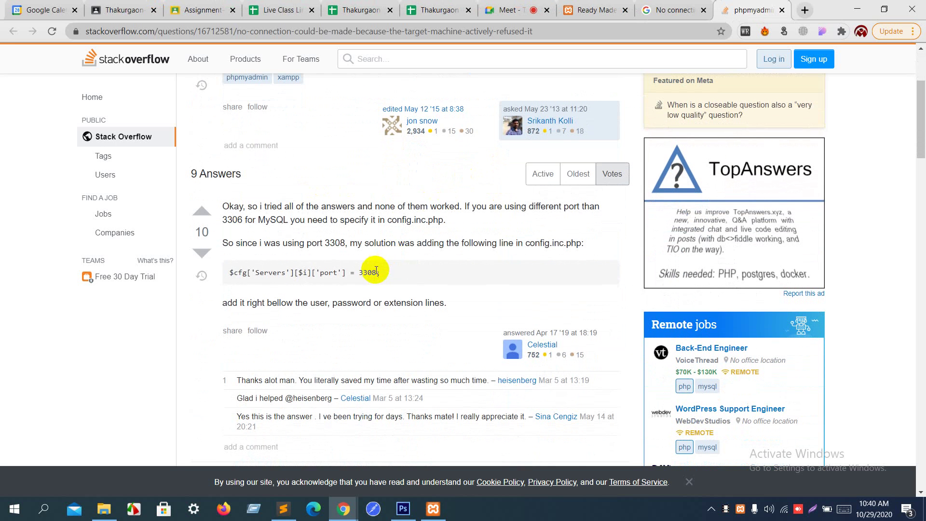
drag(377, 272, 223, 272)
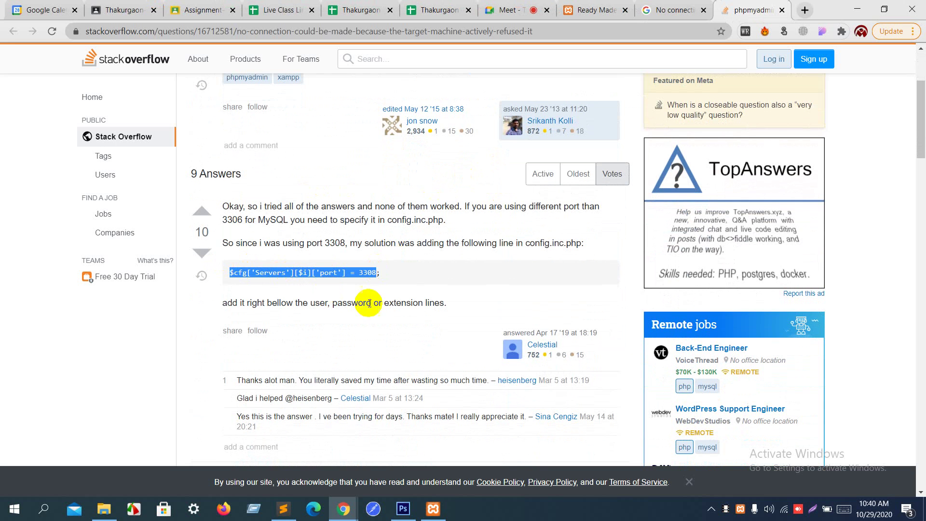
click(413, 280)
scroll(412, 279, down, 3)
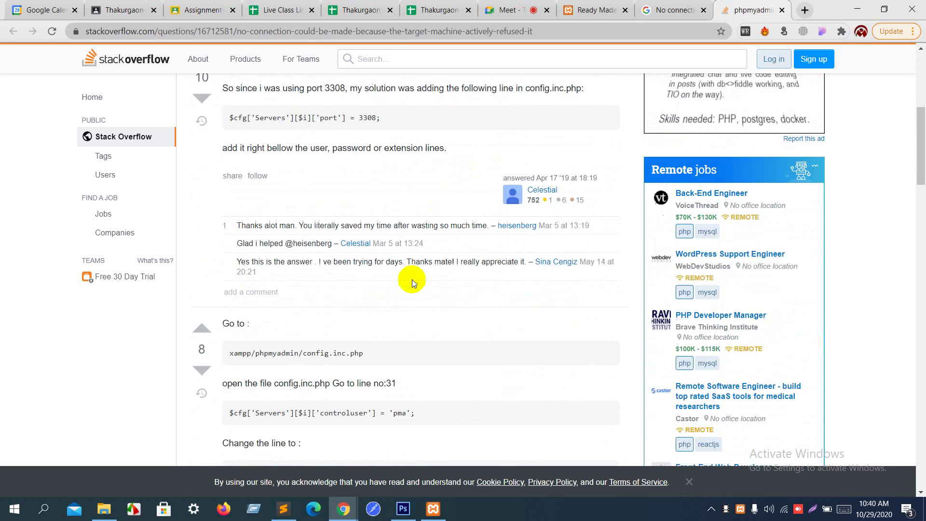
scroll(412, 280, down, 1)
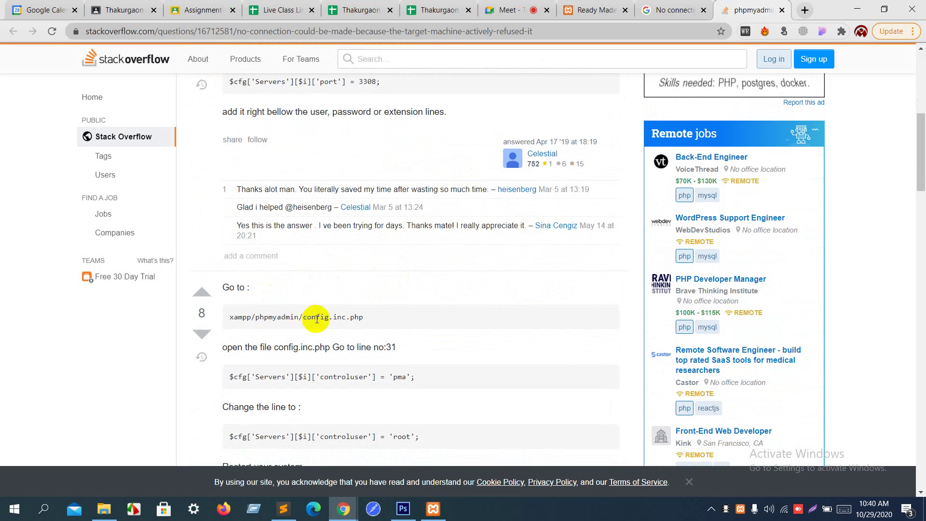
drag(317, 319, 368, 321)
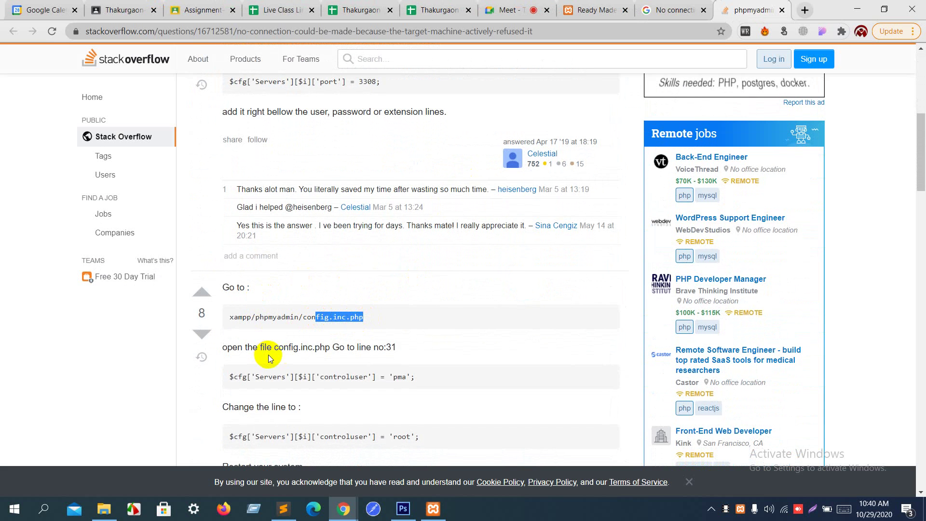
scroll(401, 346, down, 2)
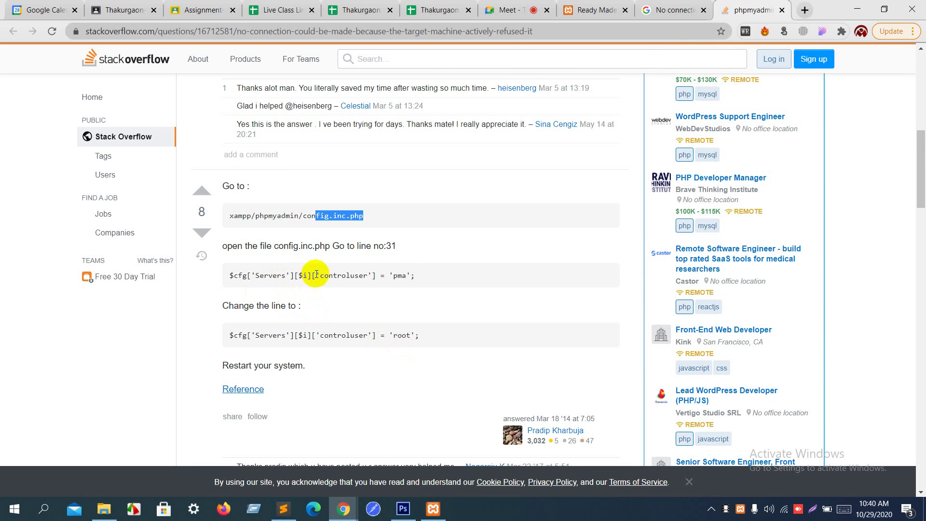
click(396, 275)
drag(396, 275, 406, 275)
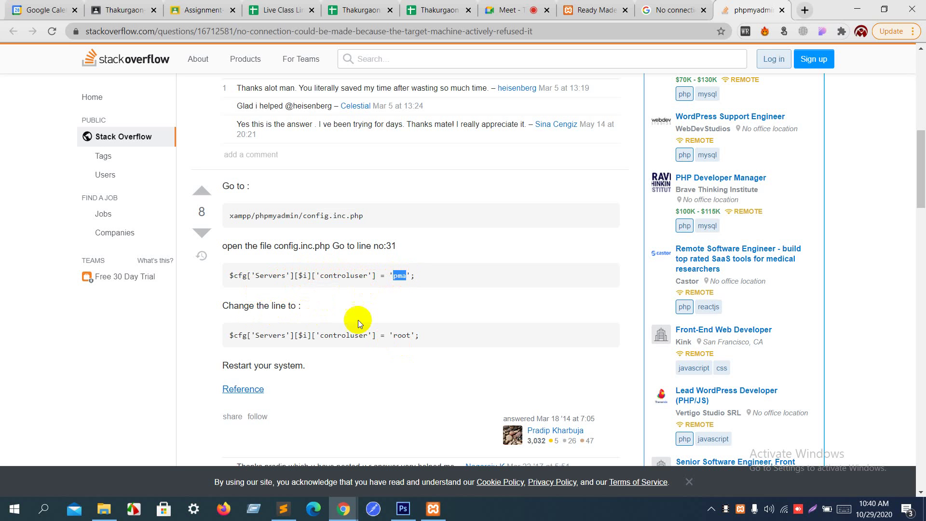
Step: Select 'root' in the replacement controluser line and minimize Chrome
double_click(402, 331)
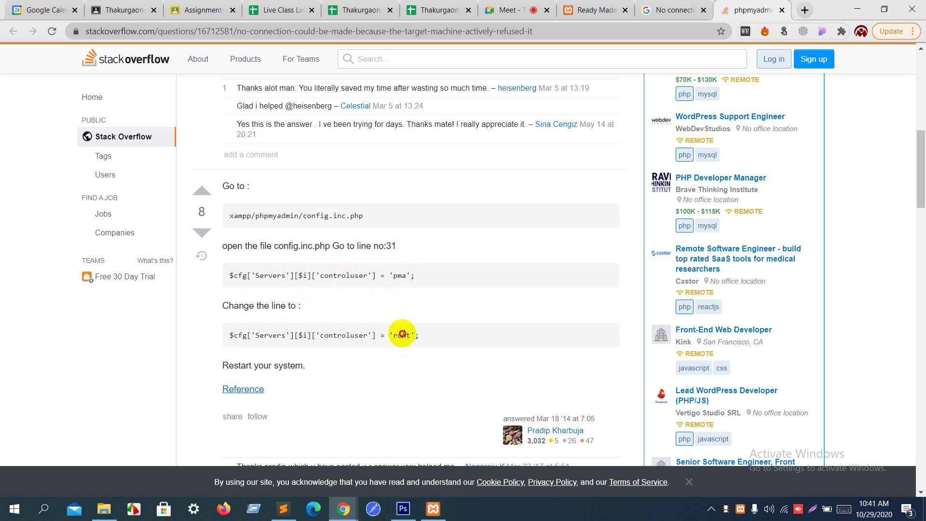
double_click(403, 334)
click(852, 6)
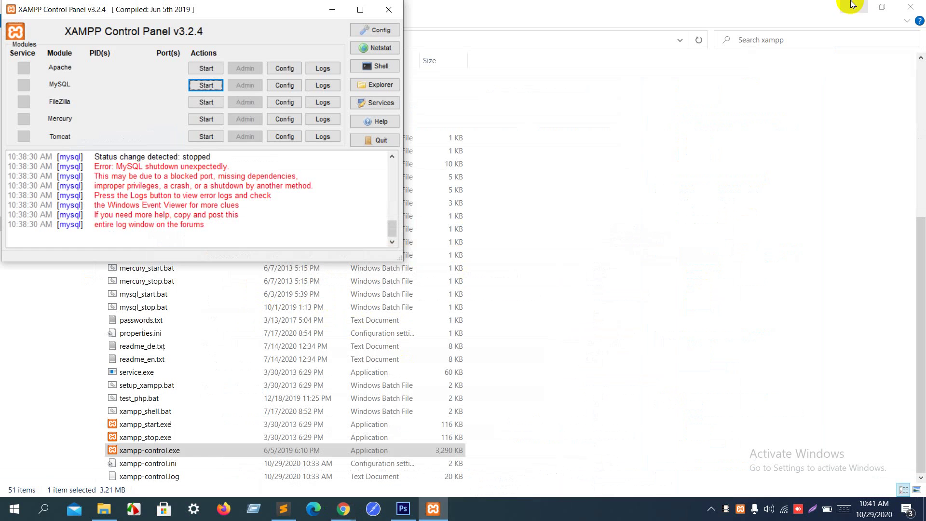
Step: Close the XAMPP Control Panel and browse the xampp folder's file list
click(389, 10)
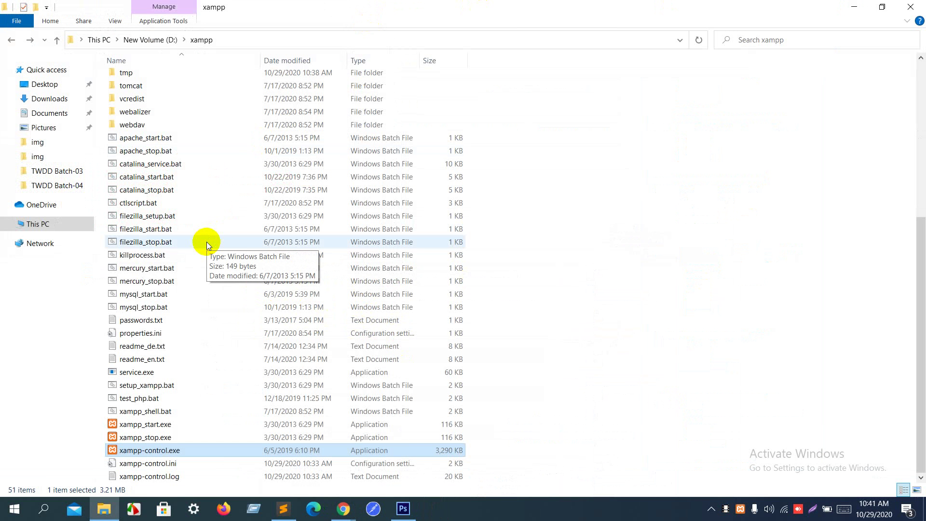
key(Home)
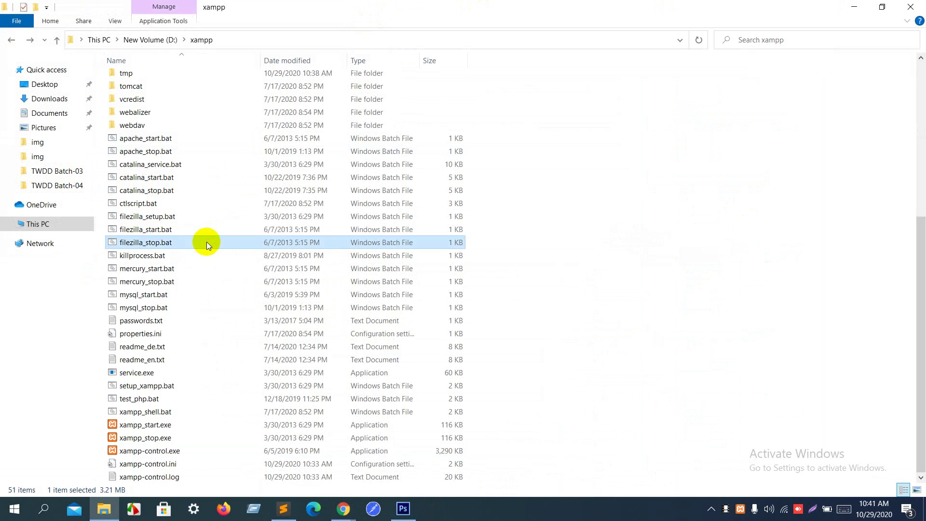
key(c)
key(c)
key(c)
key(c)
key(c)
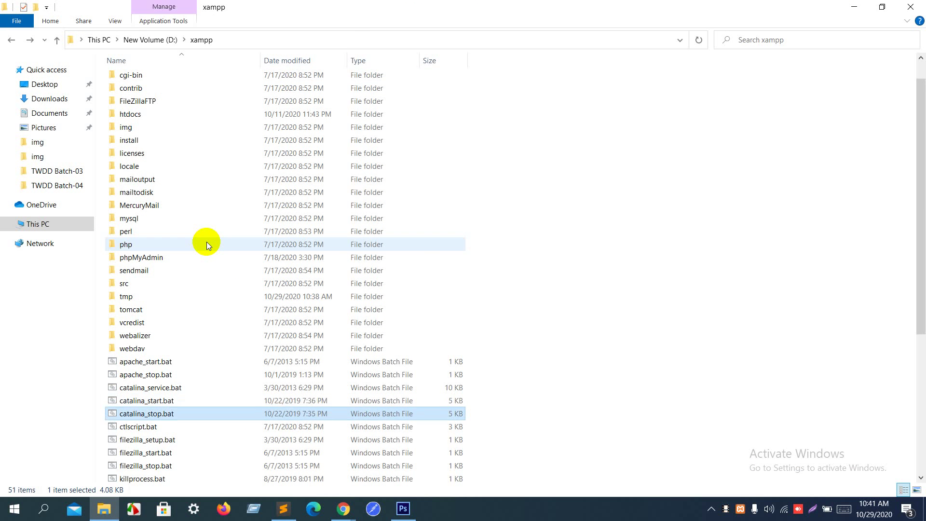
key(c)
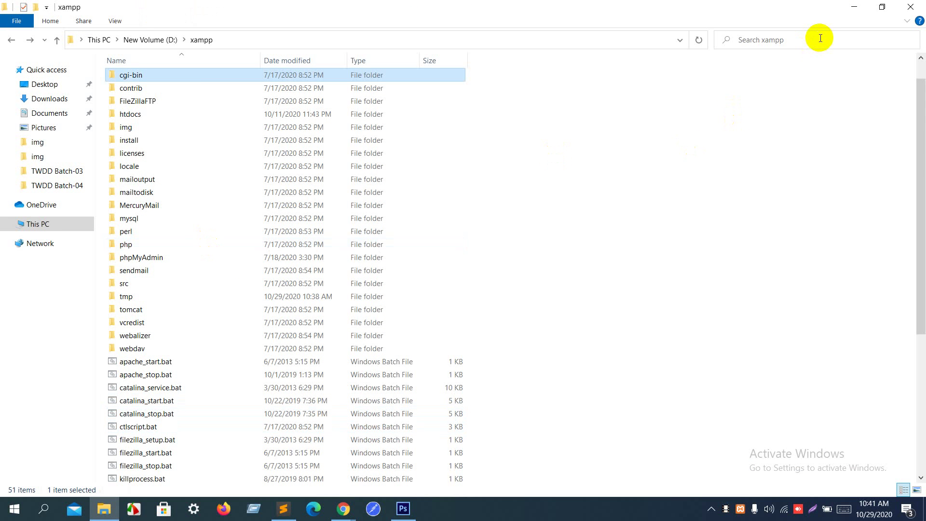
Step: Search the xampp folder for config files and scroll through the matches
click(817, 39)
click(660, 207)
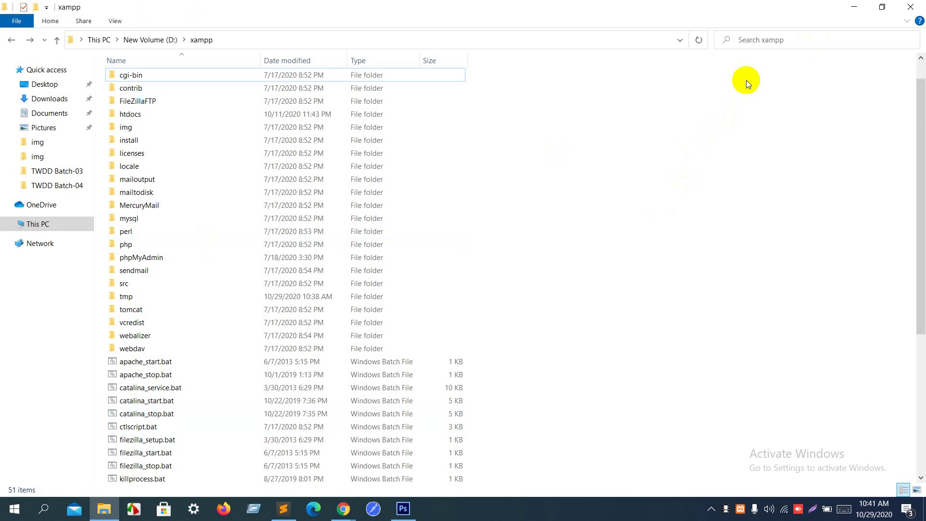
click(777, 38)
text(config)
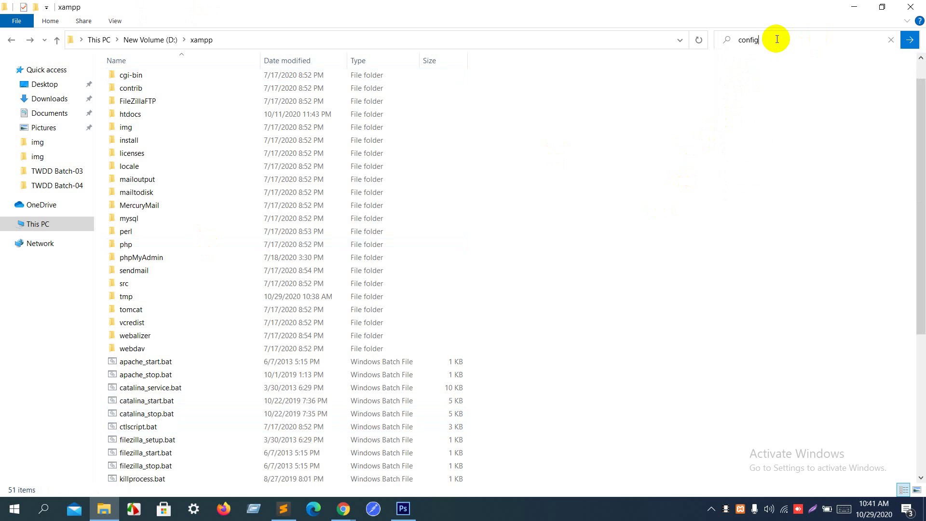
key(Return)
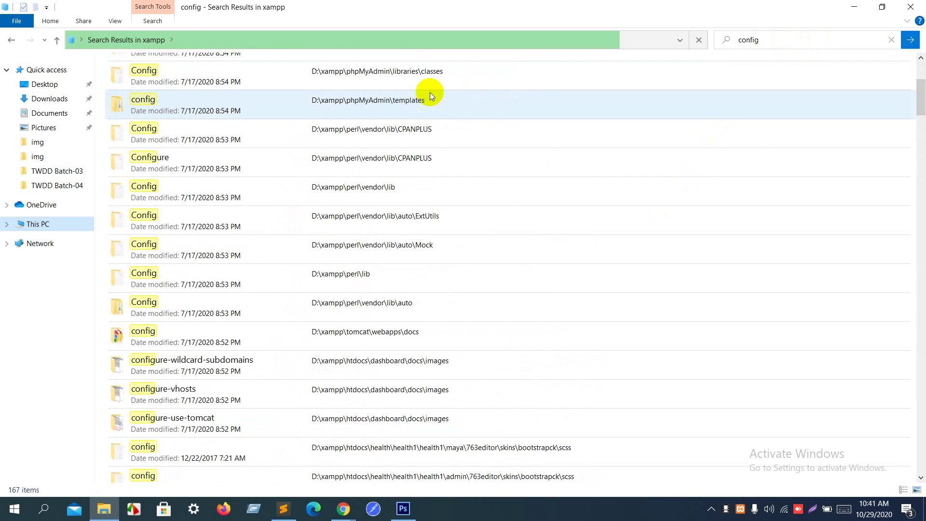
scroll(430, 92, down, 5)
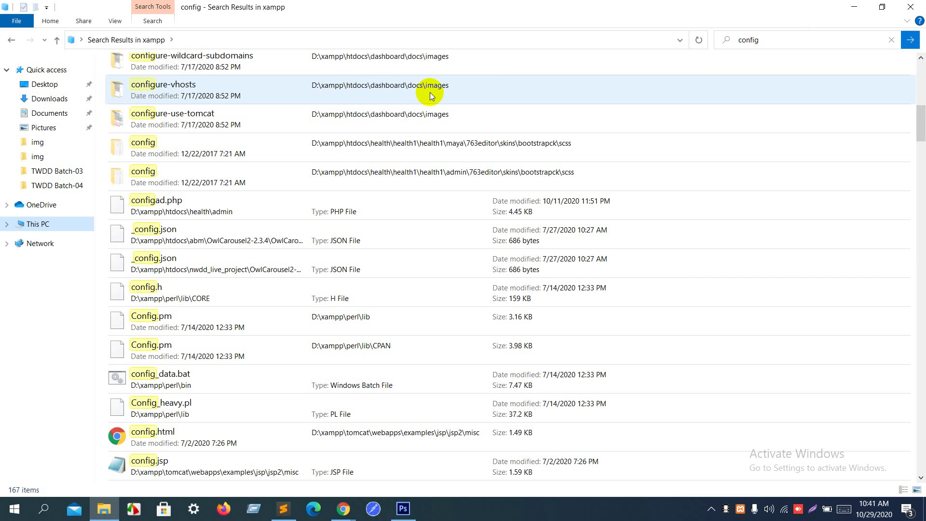
scroll(430, 91, down, 1)
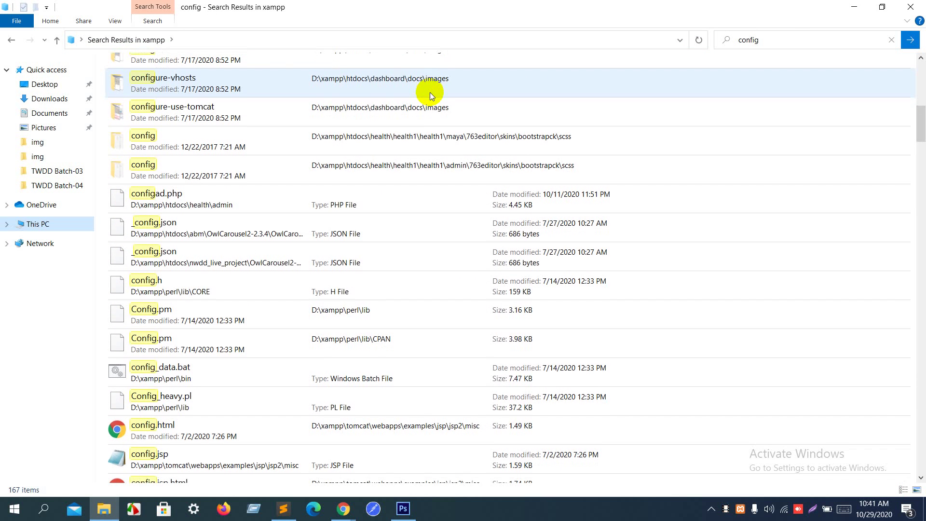
scroll(430, 92, down, 3)
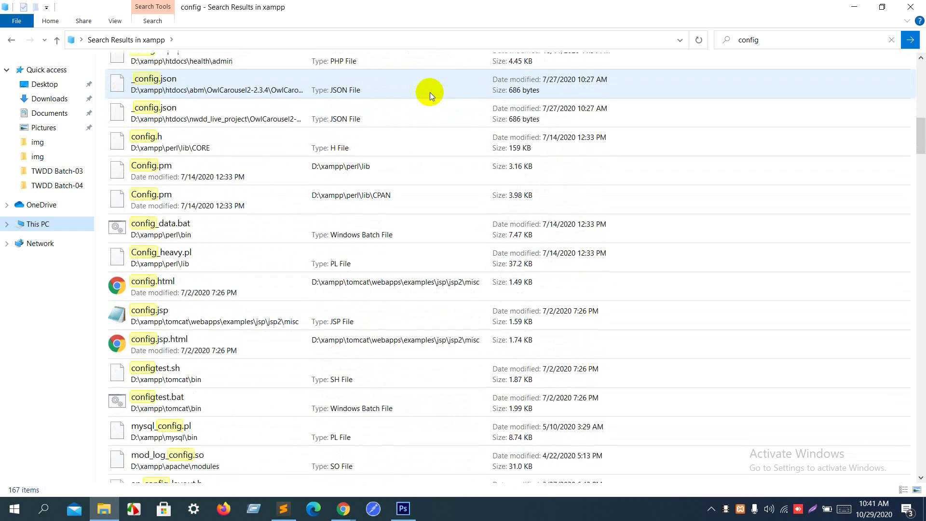
Step: Refine the search to config.php and bring up actions for phpMyAdmin\setup's config.php
click(778, 38)
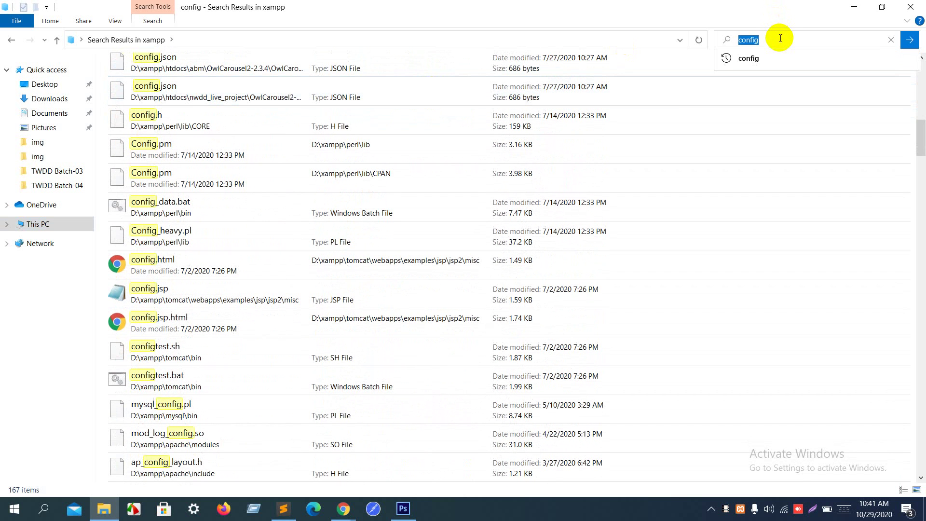
click(779, 38)
text(,php)
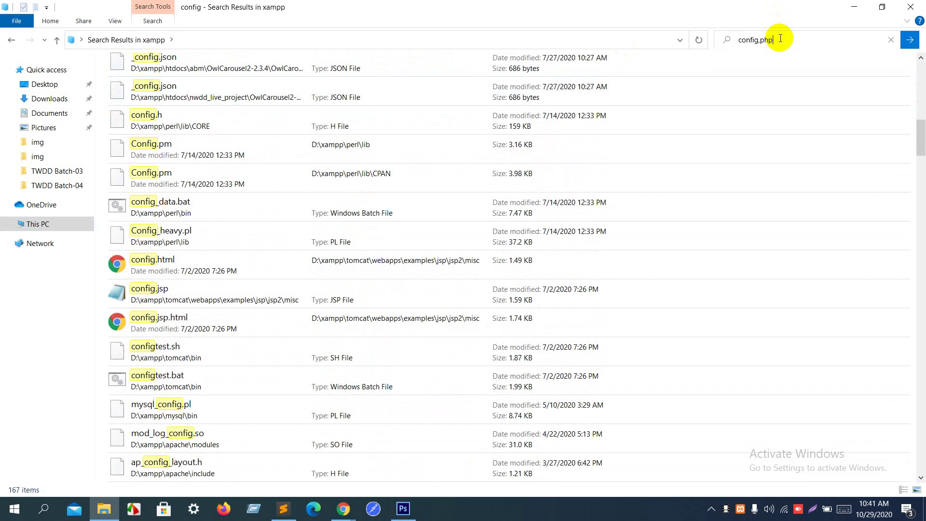
key(Return)
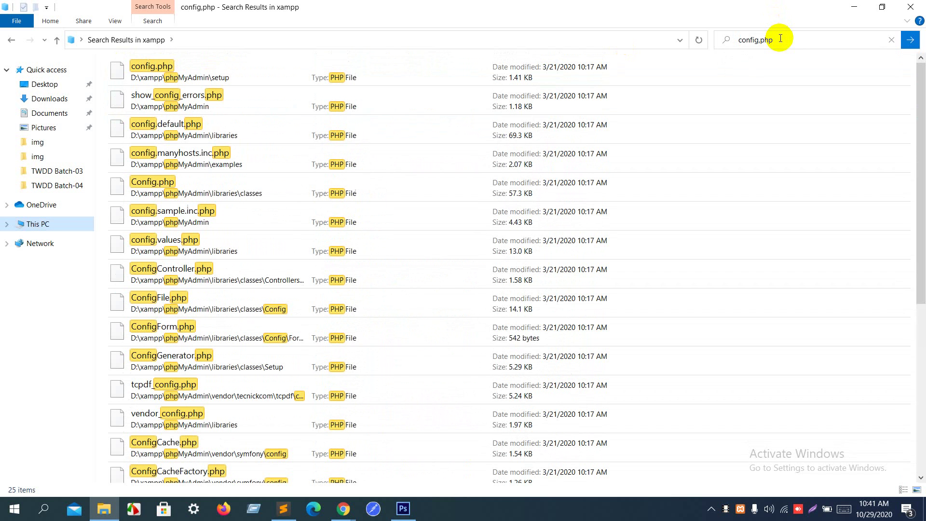
click(332, 76)
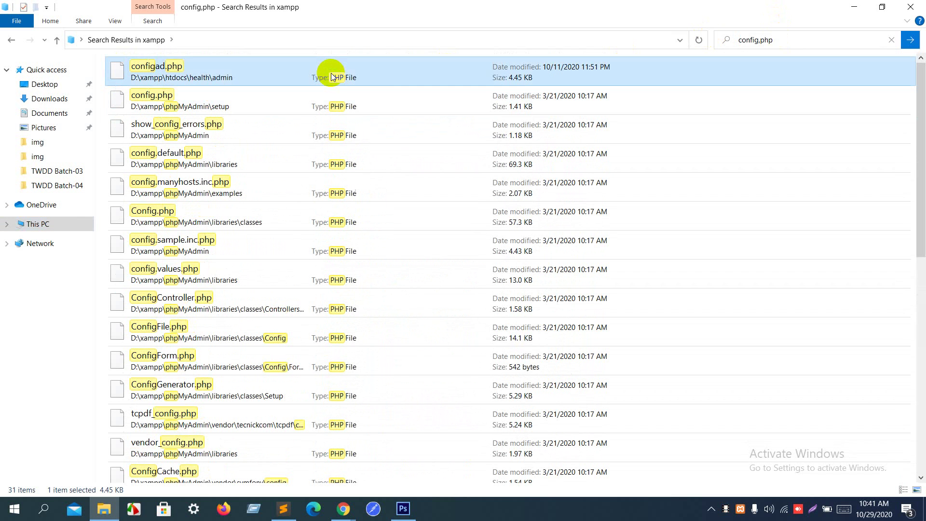
right_click(332, 77)
click(230, 95)
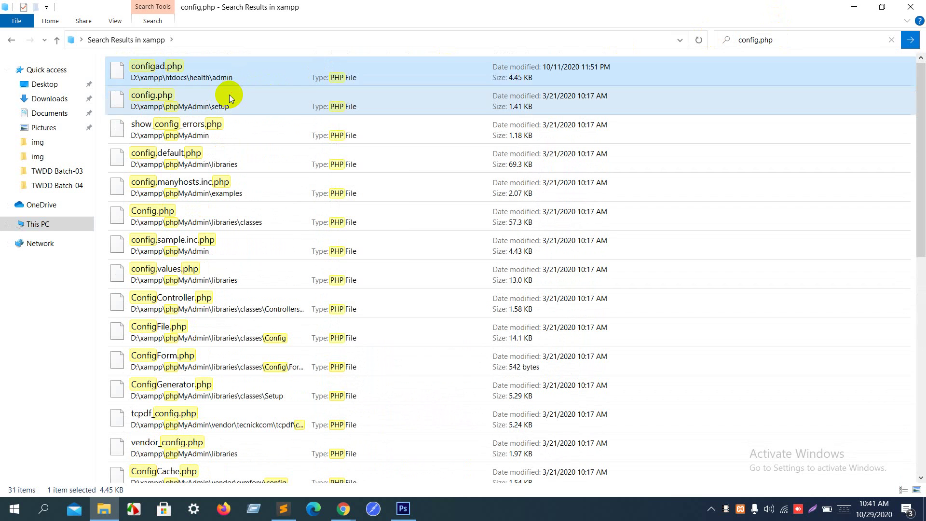
right_click(230, 95)
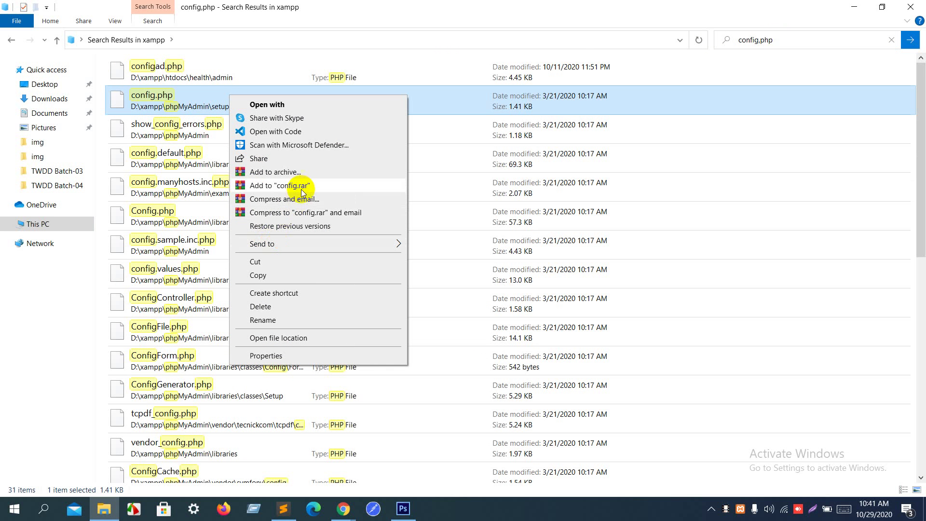
Step: Open config.php with Notepad, chosen from the full list of apps
click(293, 105)
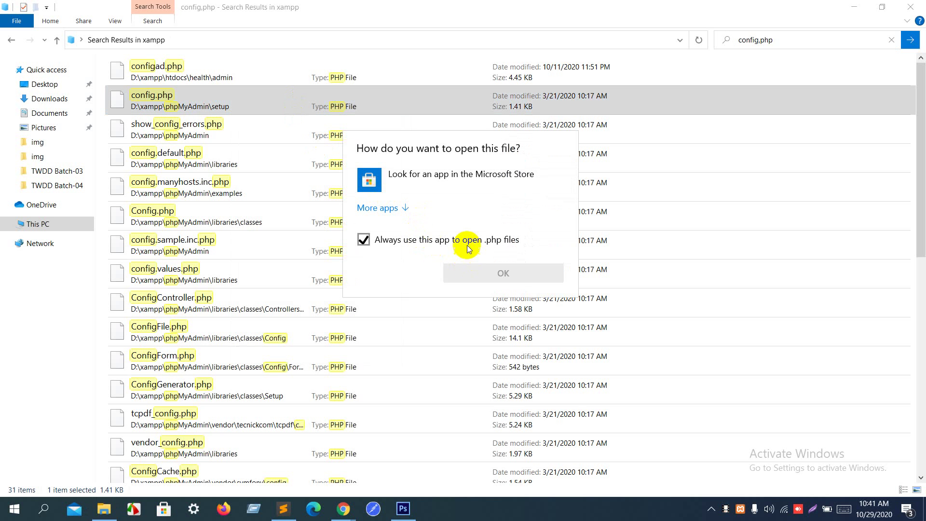
click(376, 206)
click(401, 263)
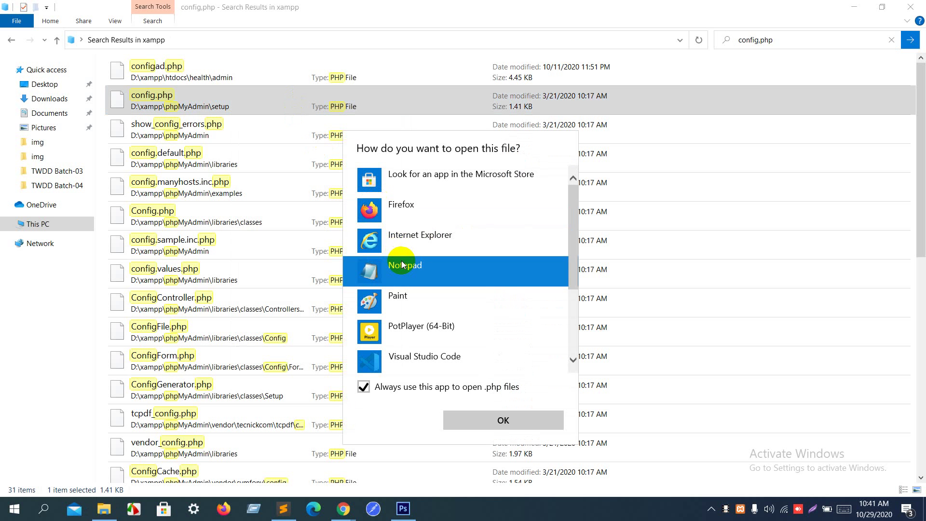
click(483, 424)
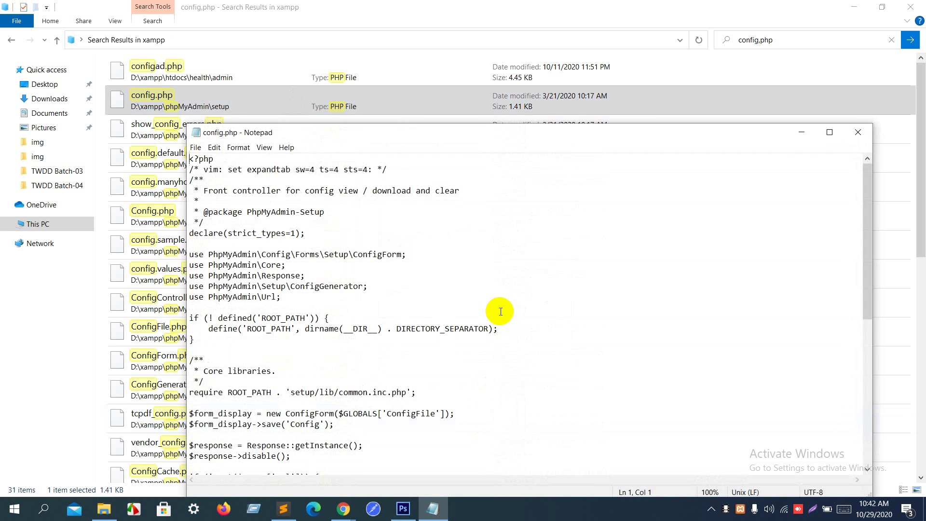
Step: Scroll the file, select 'common' in the require path, and switch back to Chrome
scroll(500, 311, down, 2)
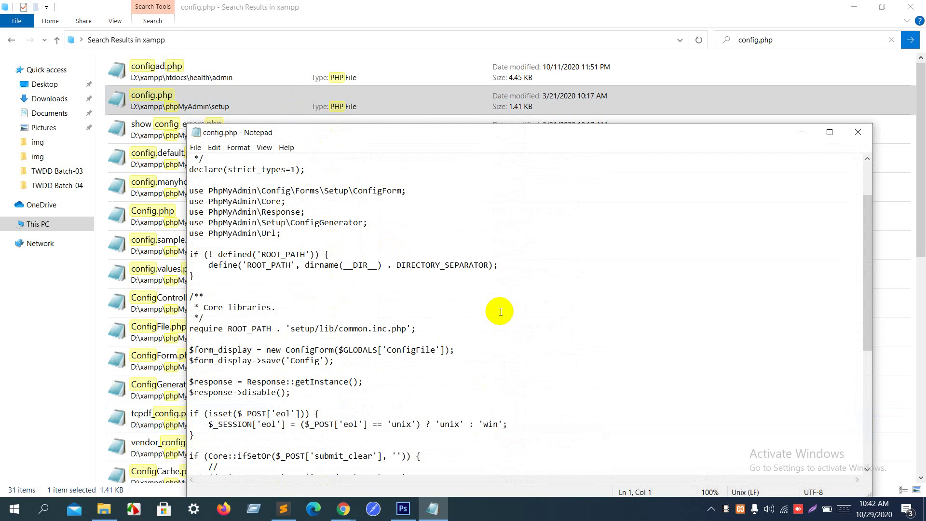
drag(339, 328, 371, 329)
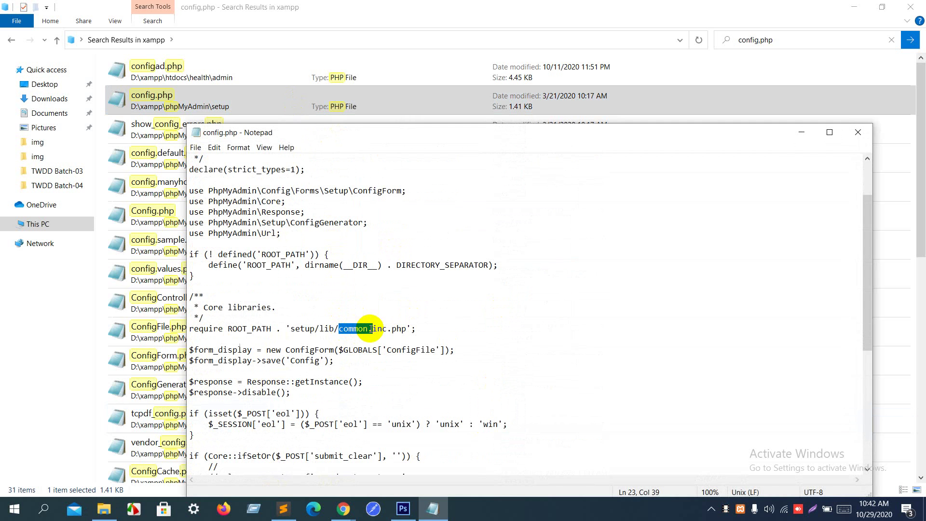
key(alt+Tab)
key(alt+Tab)
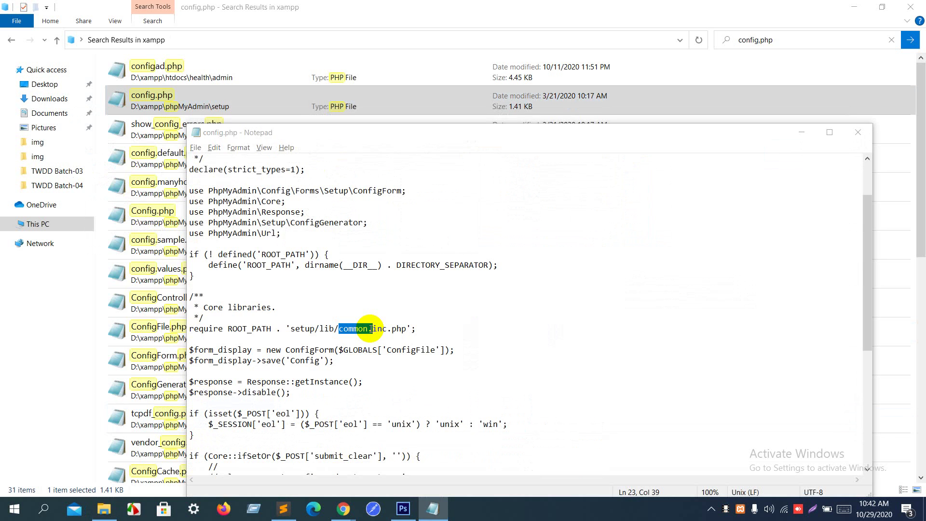
key(alt+Tab)
key(alt+Tab)
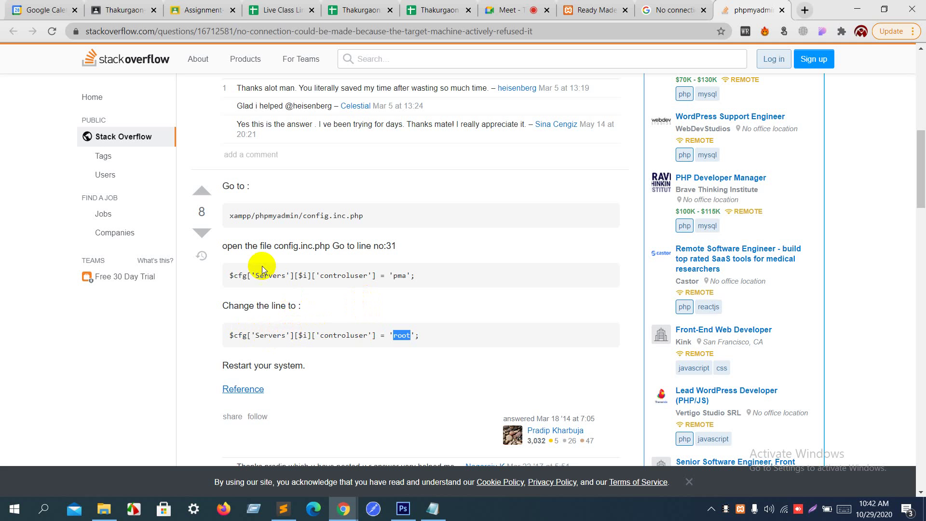
Step: Copy $cfg['Servers'] from the answer and search config.php for it, finding no match
drag(230, 337, 293, 333)
key(ctrl+c)
key(alt+Tab)
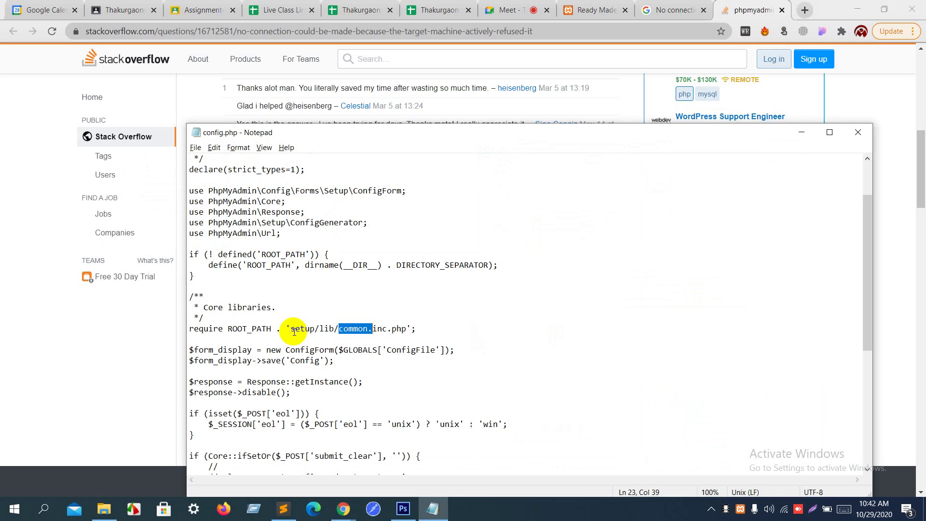
click(320, 304)
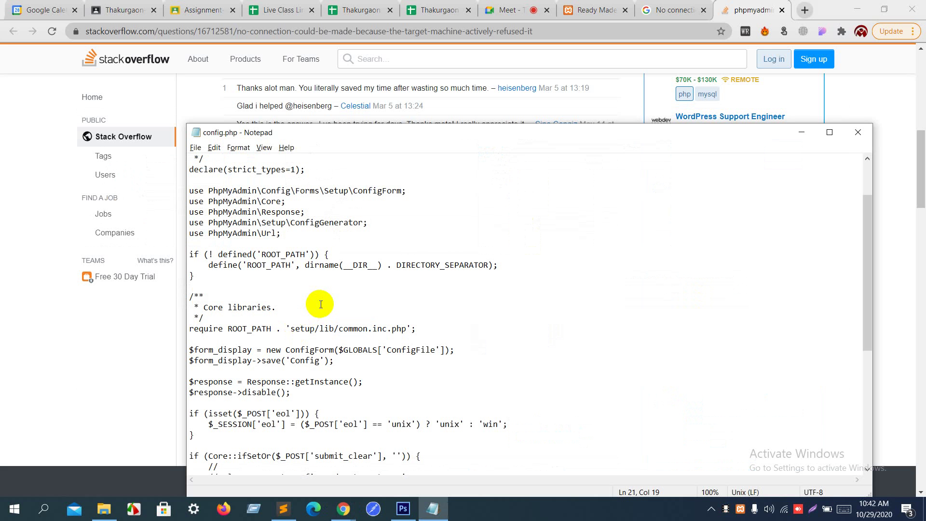
key(ctrl+f)
key(ctrl+v)
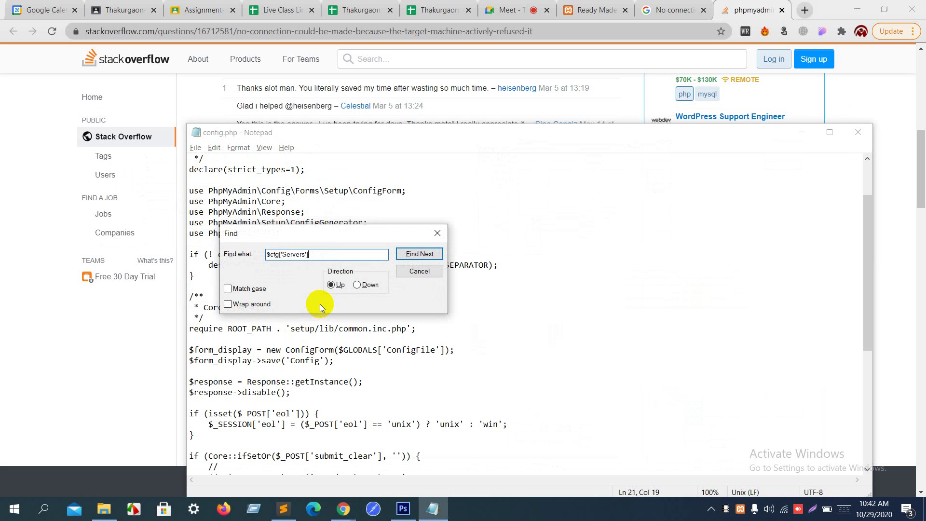
drag(319, 236, 666, 180)
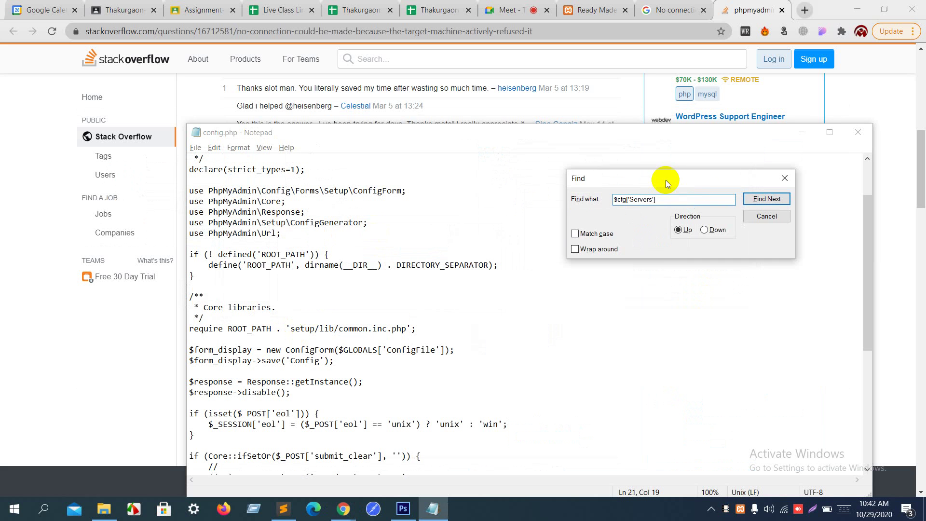
click(758, 200)
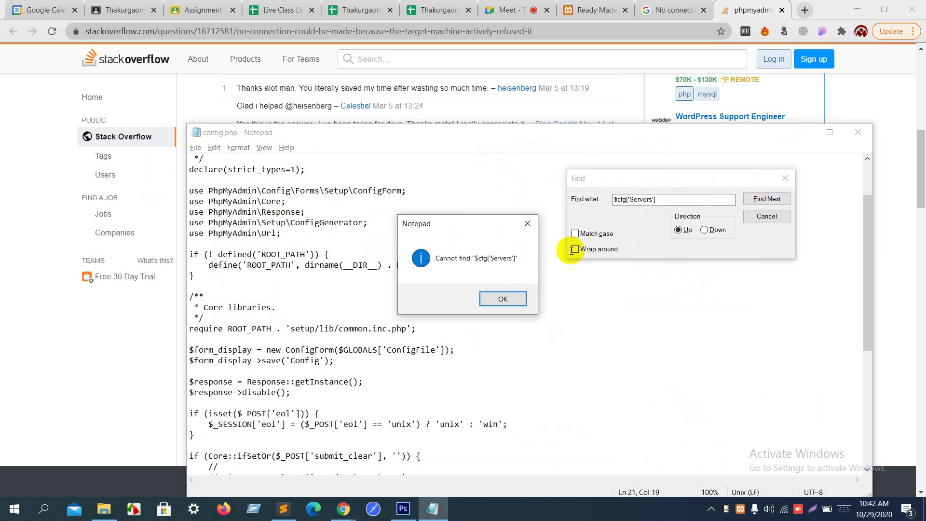
click(501, 296)
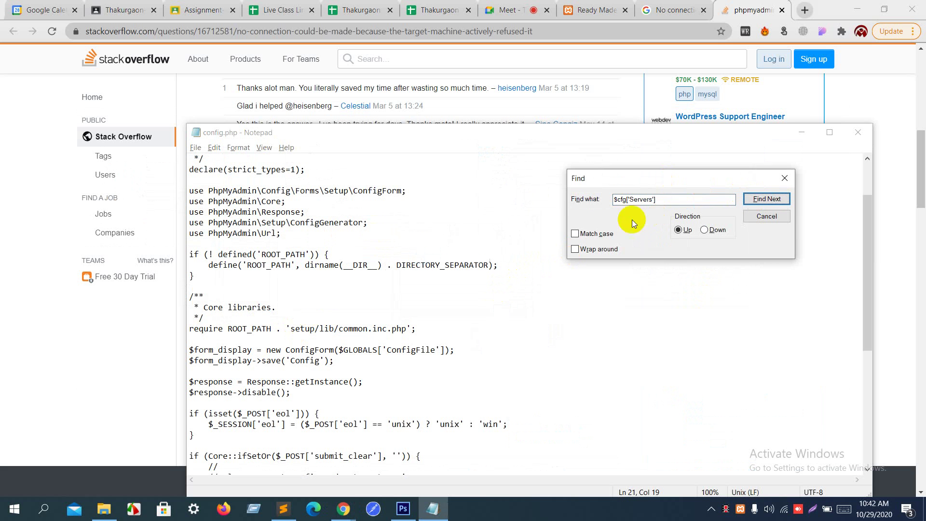
click(785, 179)
Step: Search config.php for 'pam', find no match, then drag Notepad down out of the way
click(362, 286)
scroll(362, 287, down, 2)
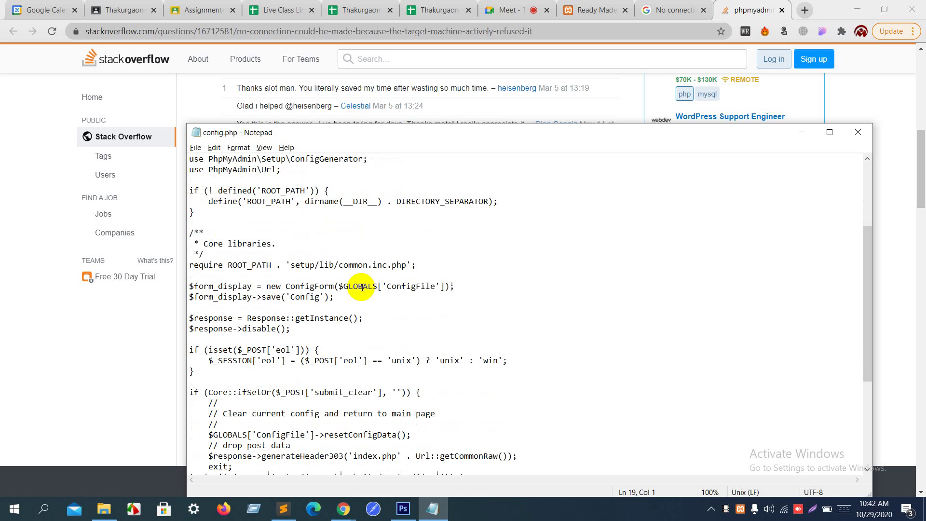
scroll(363, 287, down, 3)
scroll(362, 288, down, 2)
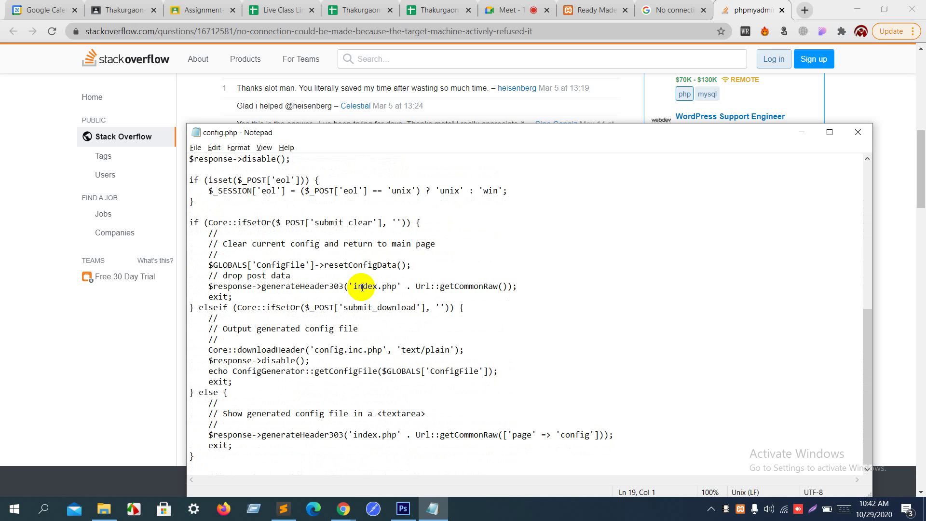
key(ctrl+f)
text(pa)
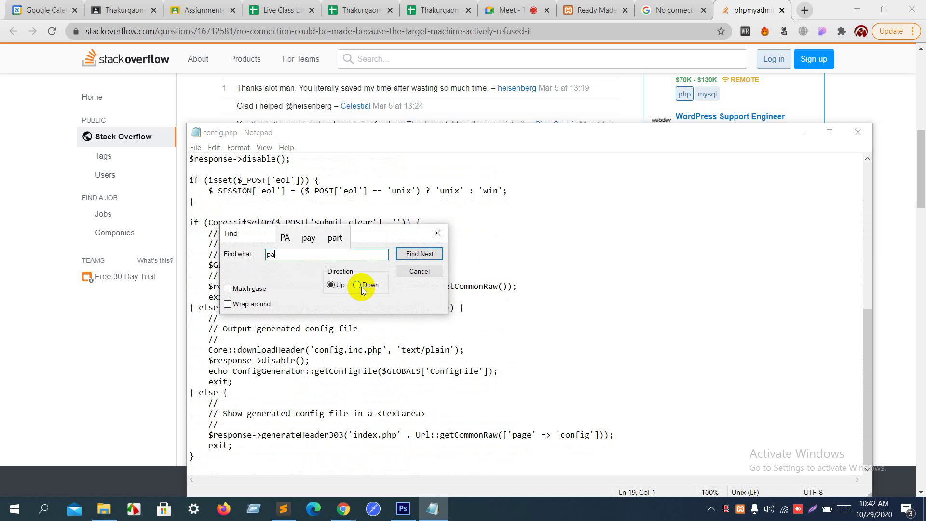
text(m)
click(380, 224)
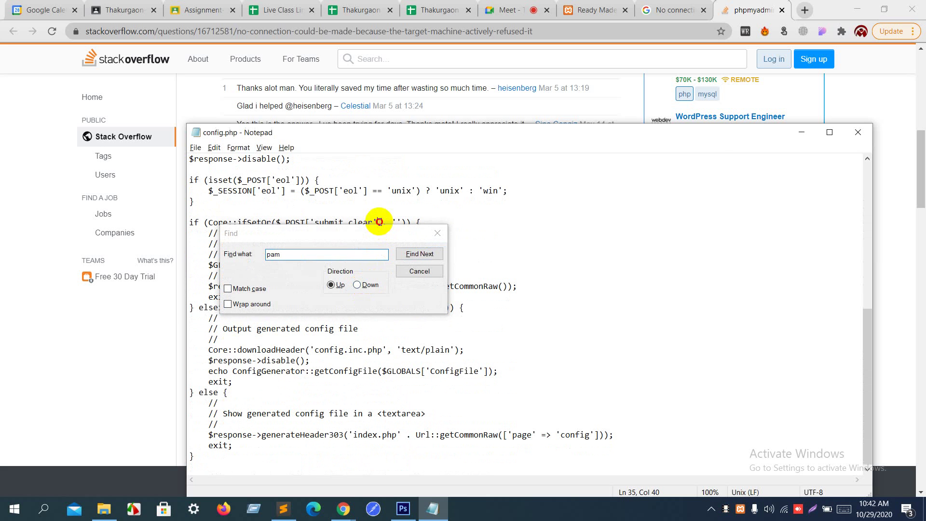
drag(380, 227, 658, 167)
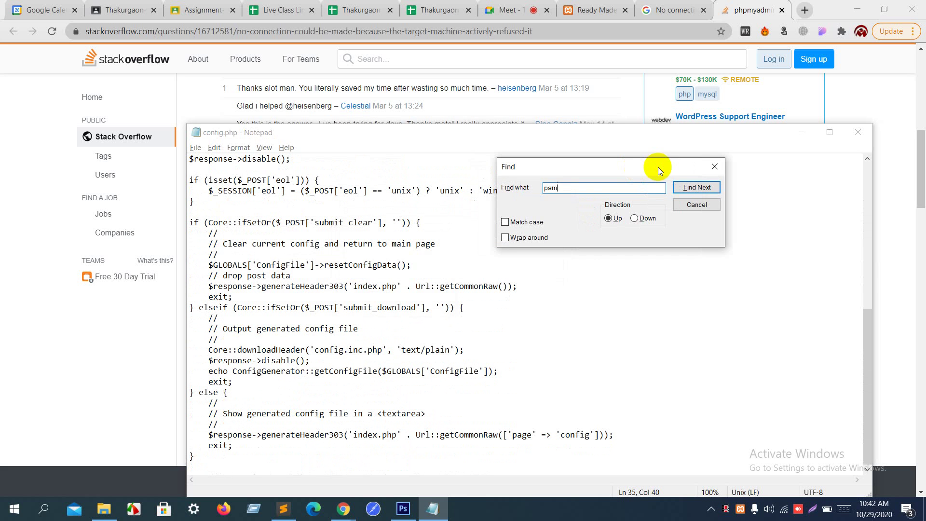
click(708, 189)
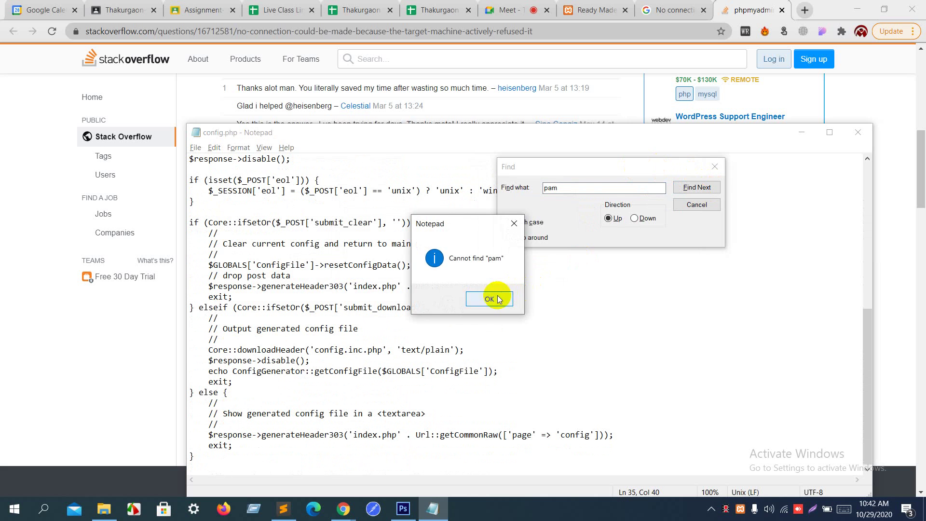
click(497, 297)
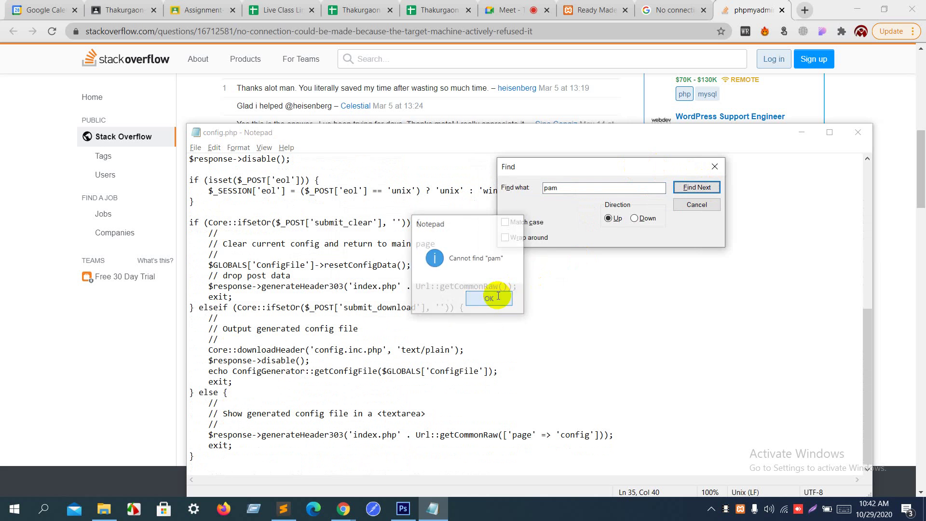
click(714, 167)
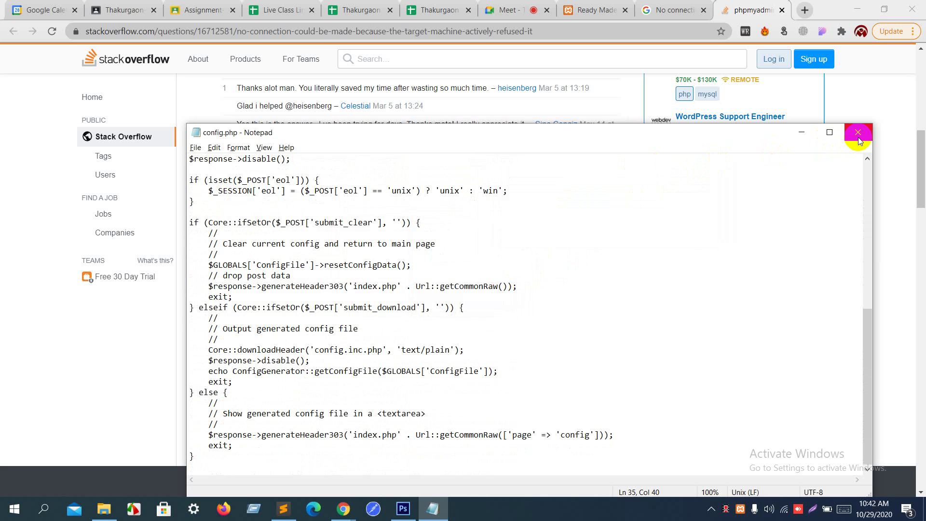
drag(697, 140, 639, 435)
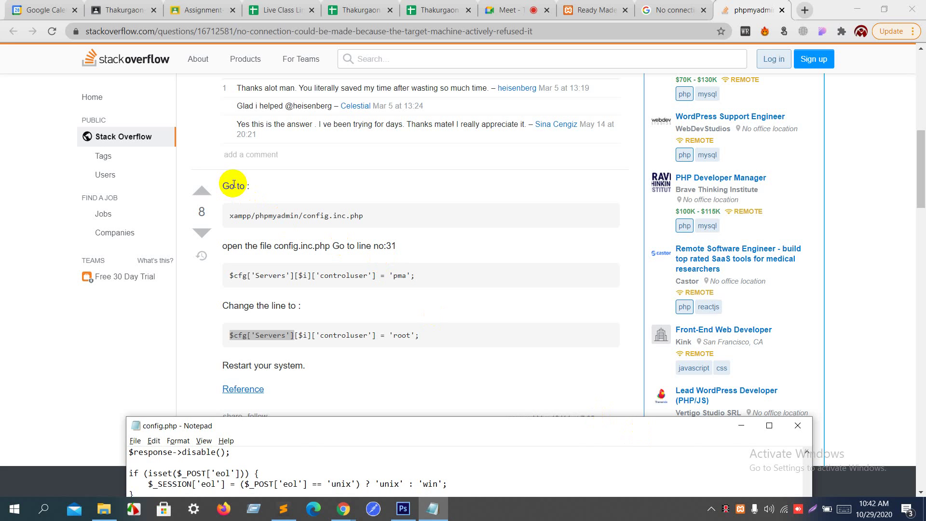
Step: Review the config.inc.php file name in the Stack Overflow answer
drag(234, 184, 240, 184)
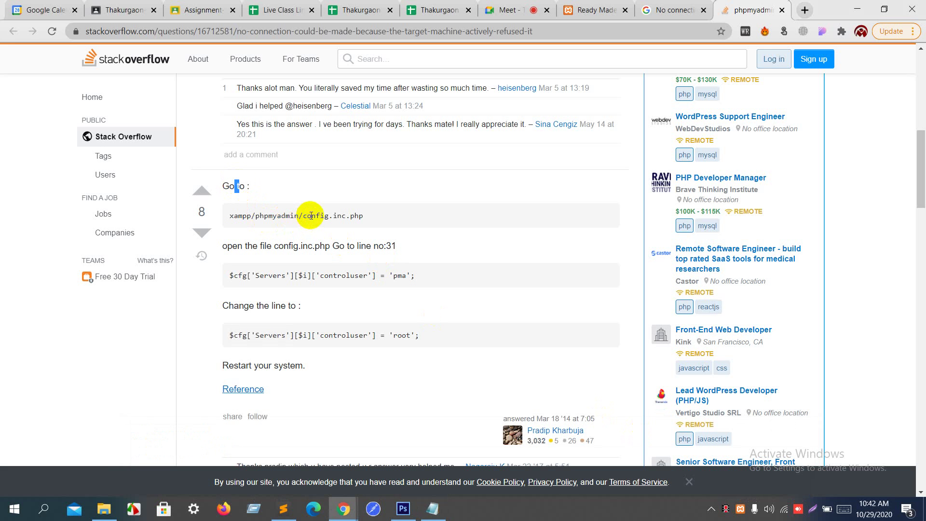
drag(312, 216, 355, 217)
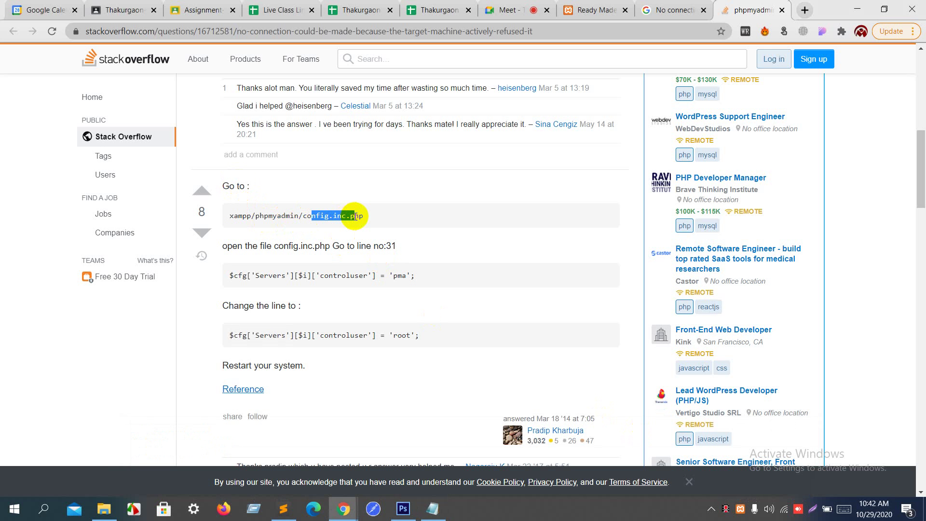
click(355, 216)
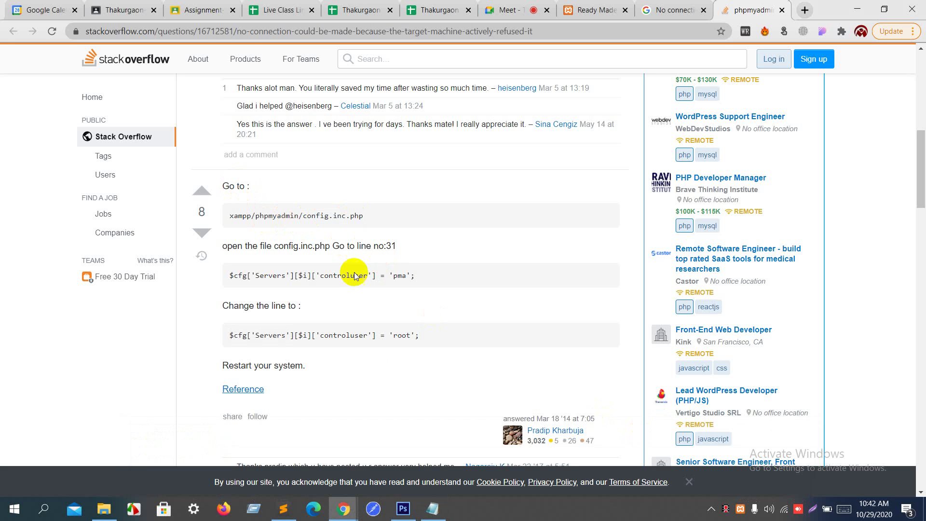
Step: Close config.php in Notepad and minimize Chrome to show File Explorer's results
click(432, 509)
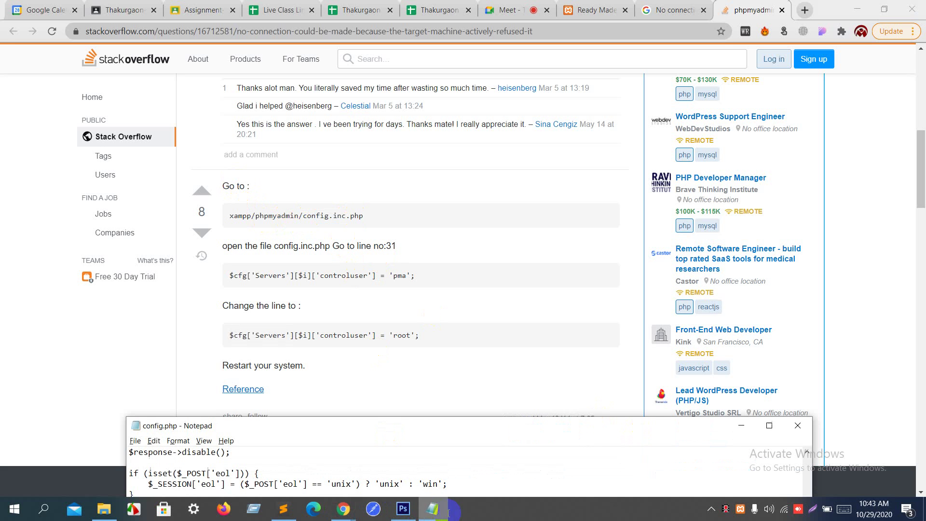
click(794, 425)
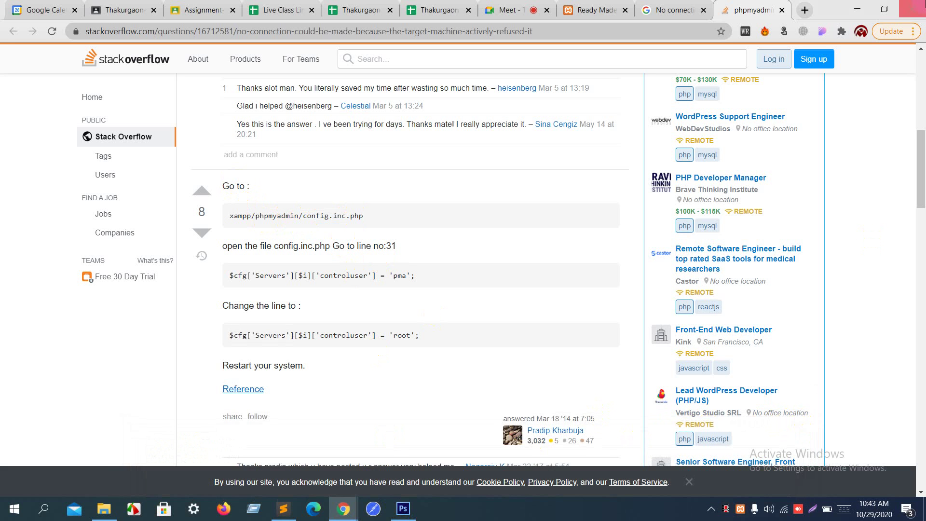
click(856, 5)
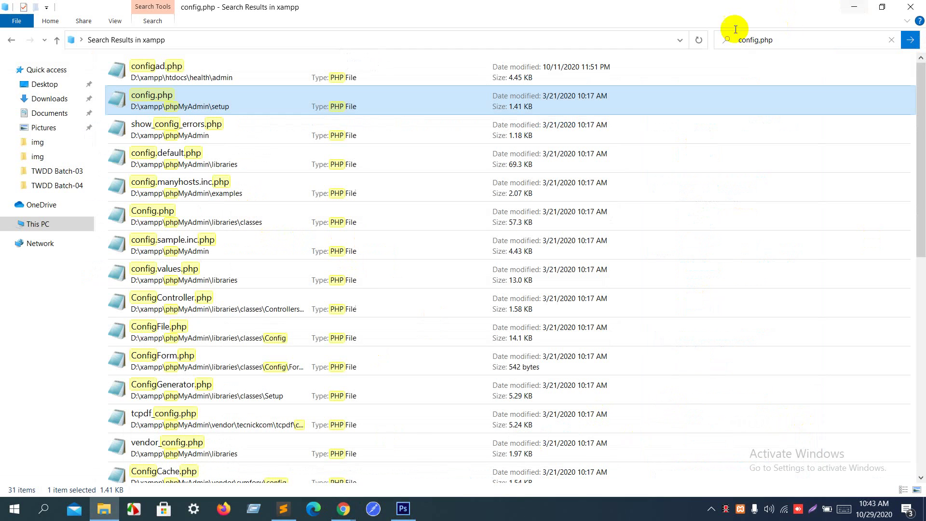
Step: Delete 'php' from the config.php search term so it can become config.inc
click(757, 40)
click(791, 40)
double_click(759, 41)
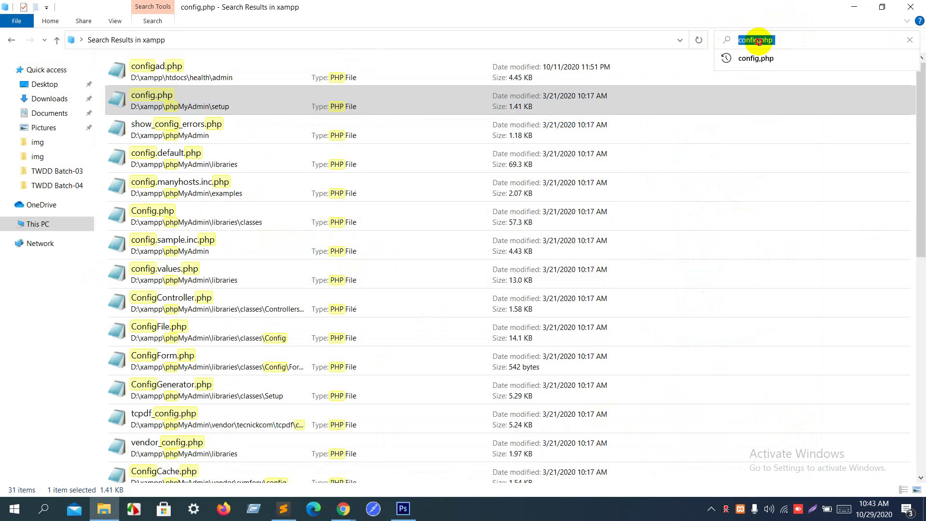
double_click(760, 40)
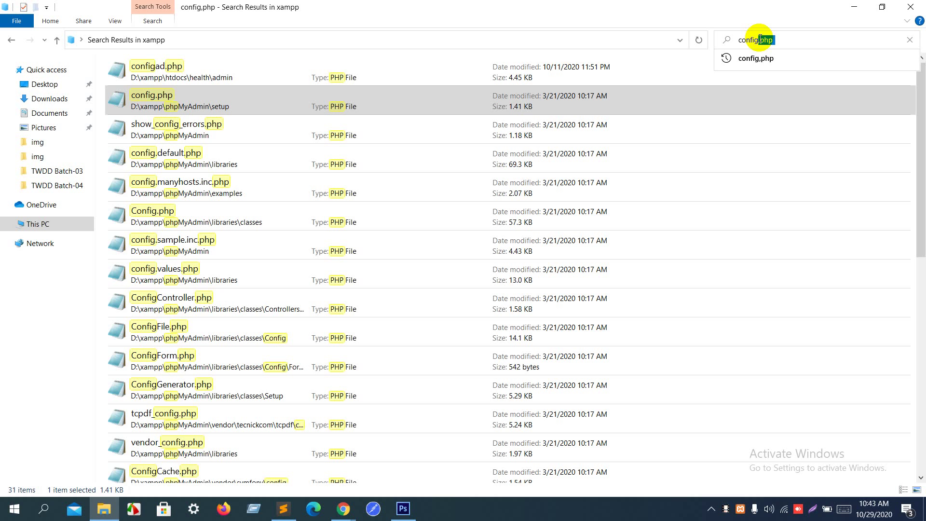
key(BackSpace)
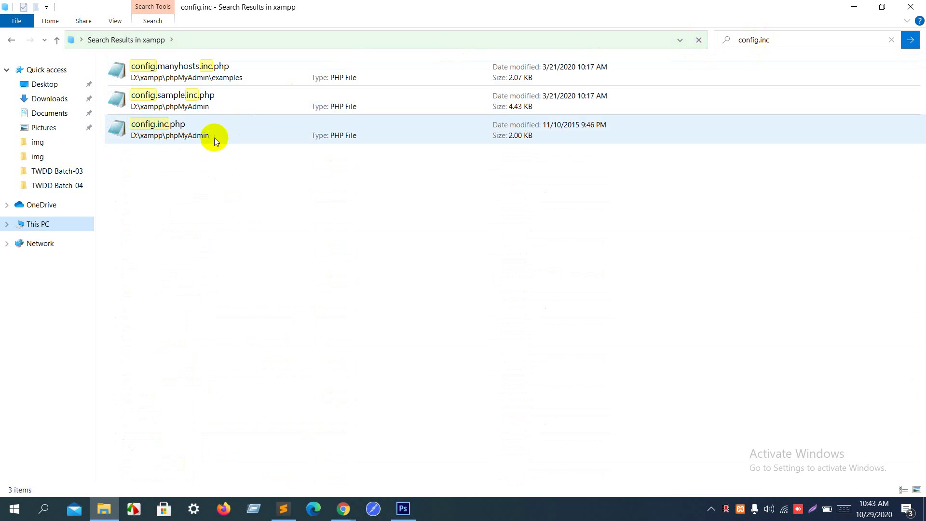
Step: Open config.inc.php in Notepad, highlight 'root' on line 20, and return to the Stack Overflow answer
click(214, 138)
double_click(215, 138)
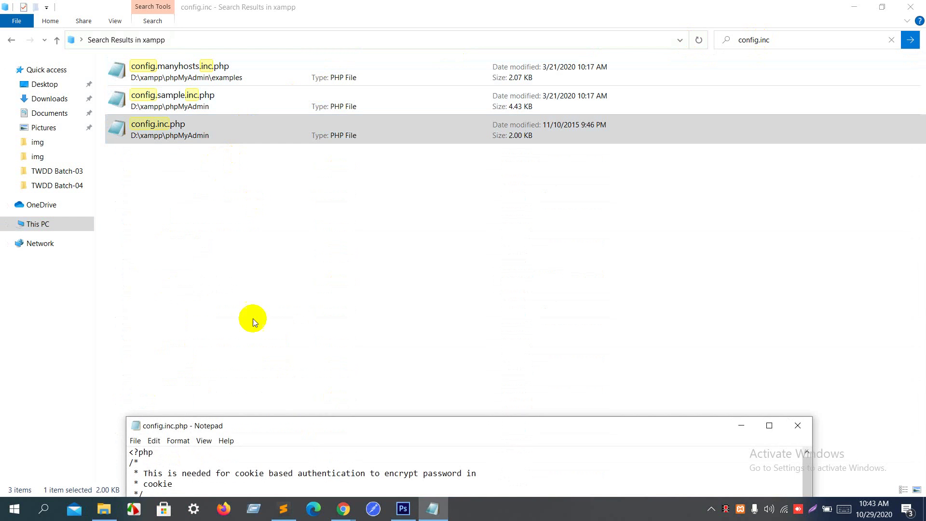
drag(248, 424, 350, 54)
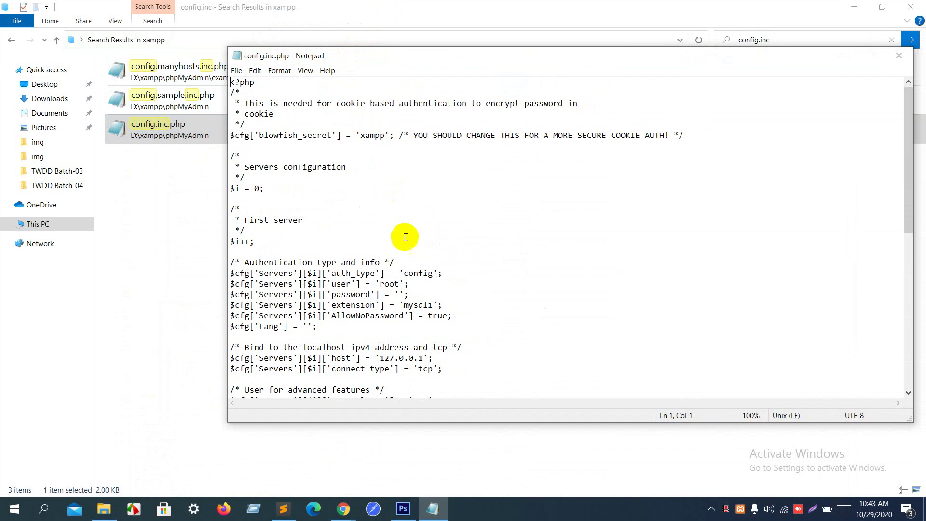
double_click(390, 284)
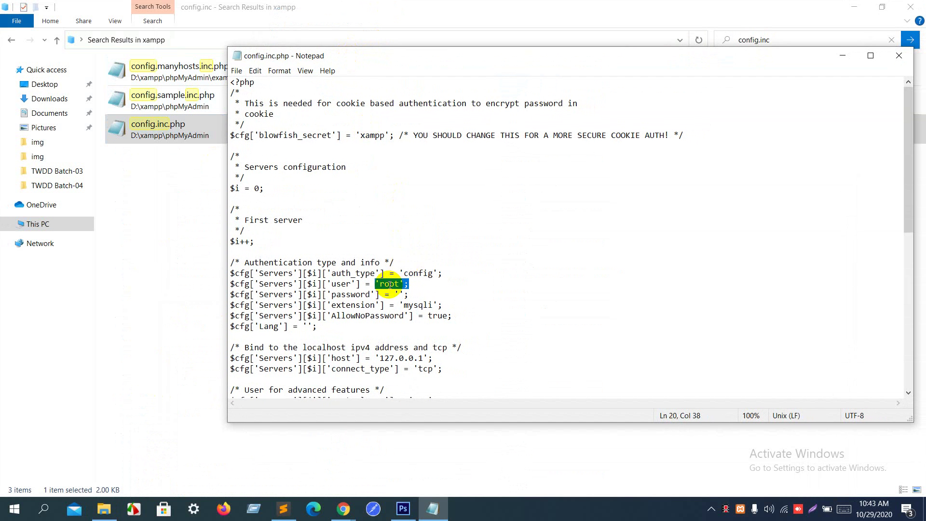
click(351, 513)
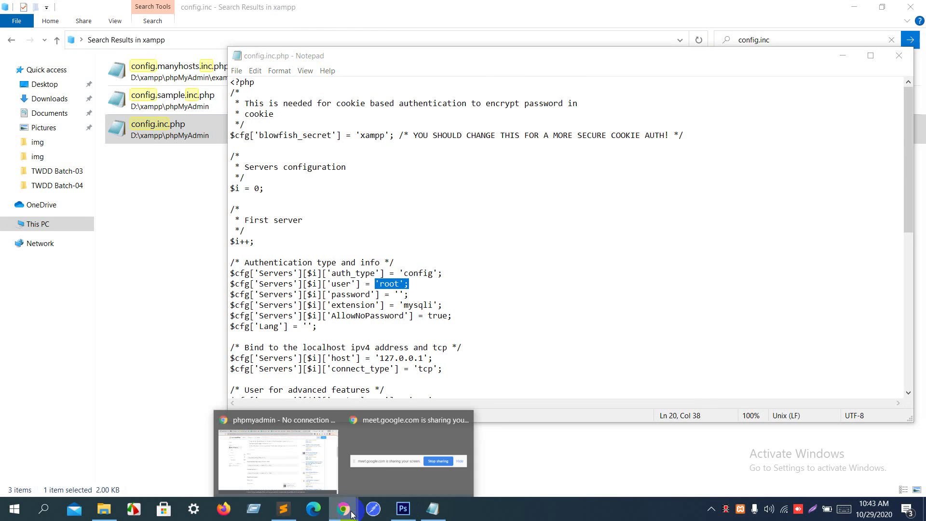
click(273, 471)
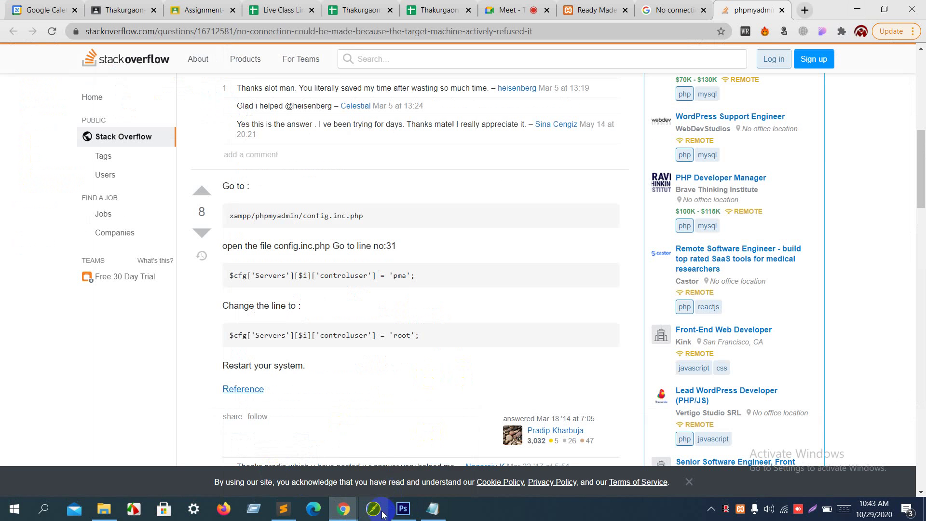
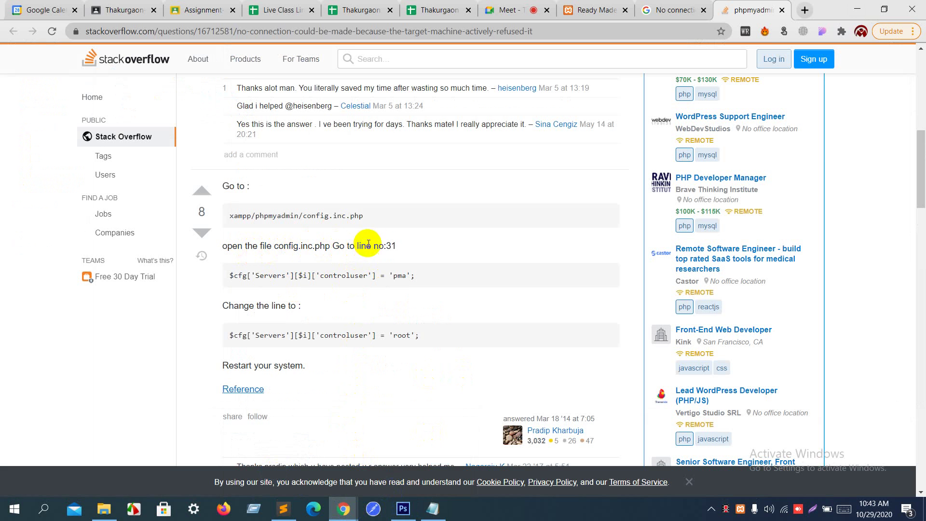
Step: Highlight 'open the file config.inc.php Go to line no:31' in the answer, then close Notepad and minimize Chrome
drag(395, 246, 226, 246)
click(433, 509)
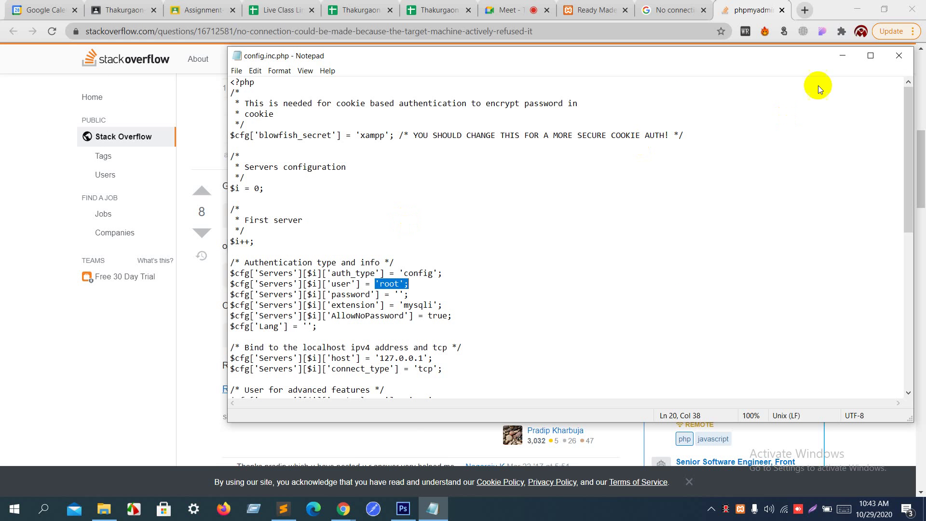
click(901, 57)
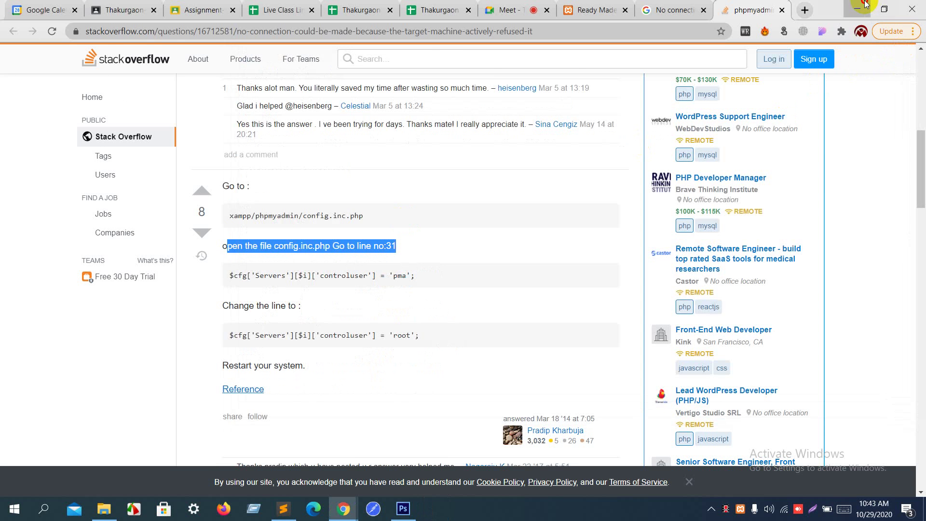
click(858, 9)
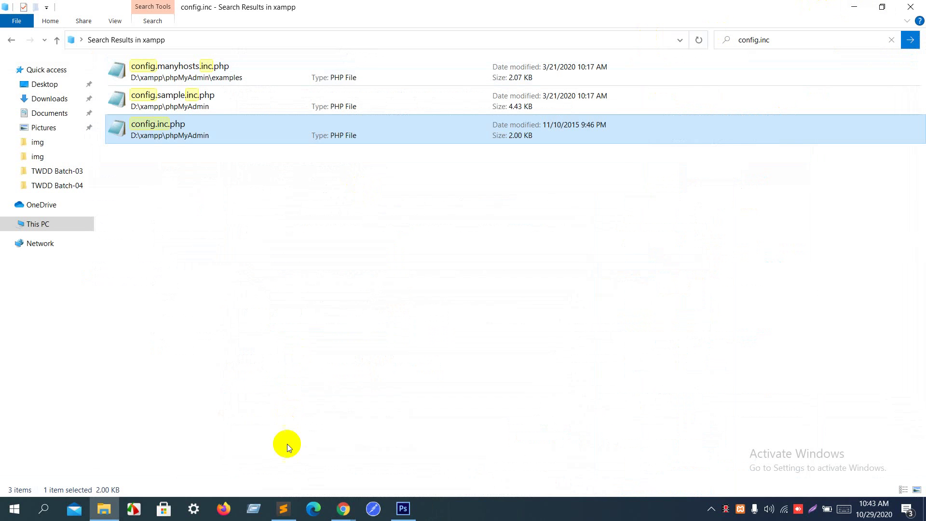
Step: Open config.inc.php in Sublime Text, change line 31's controluser from 'pma' to 'root', save, and minimize
click(213, 131)
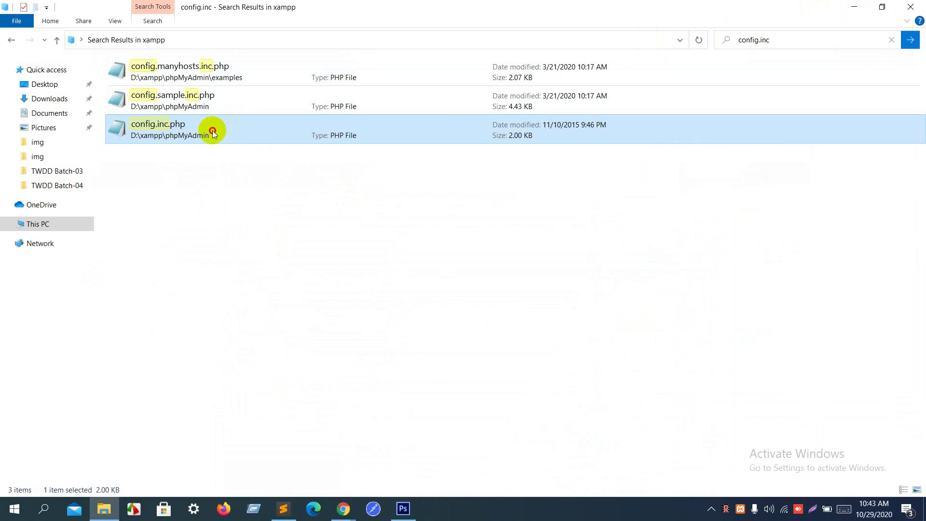
drag(212, 131, 248, 223)
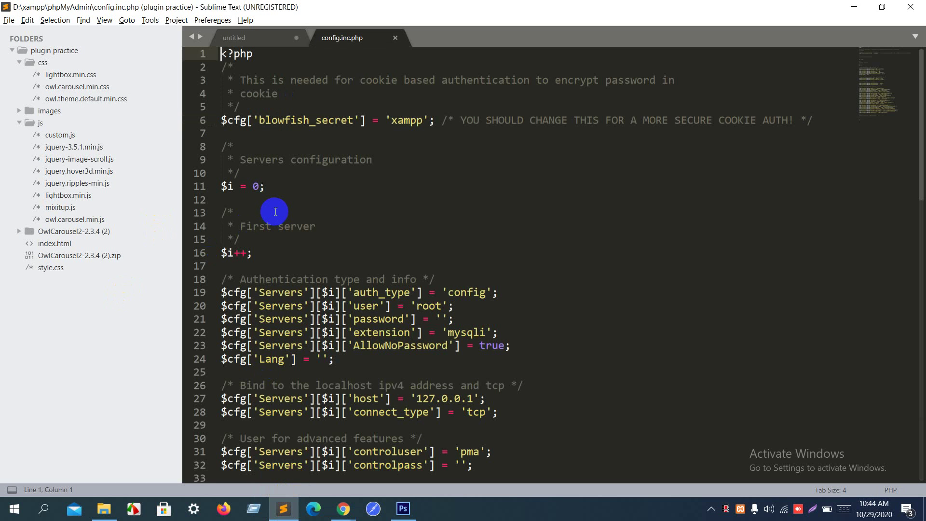
scroll(265, 328, down, 7)
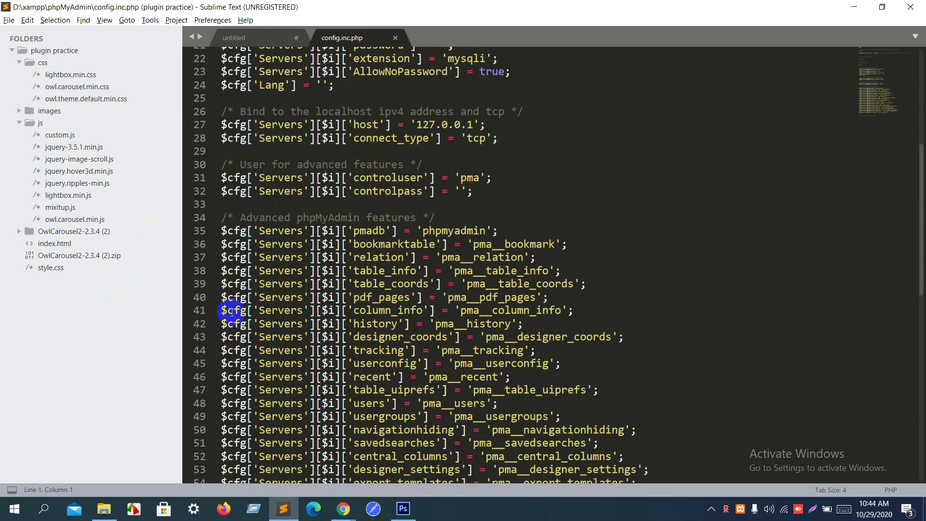
drag(226, 180, 468, 177)
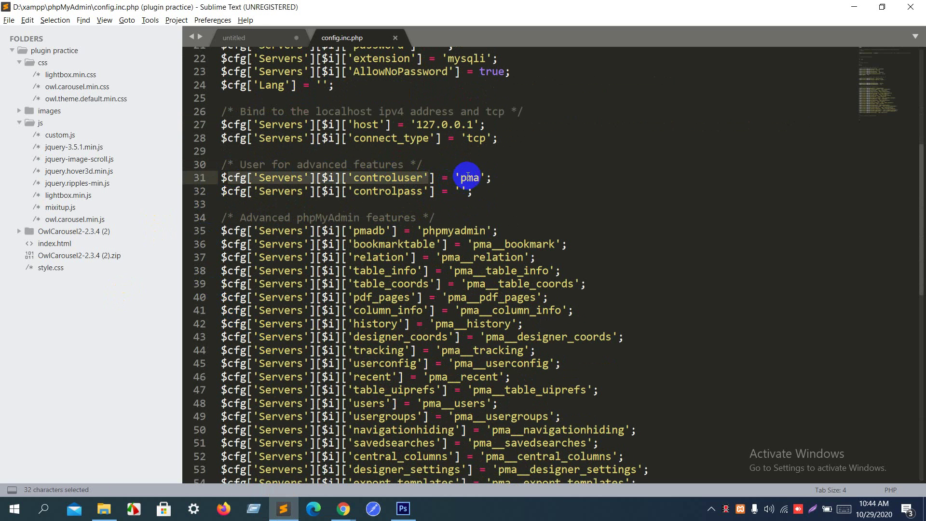
double_click(468, 177)
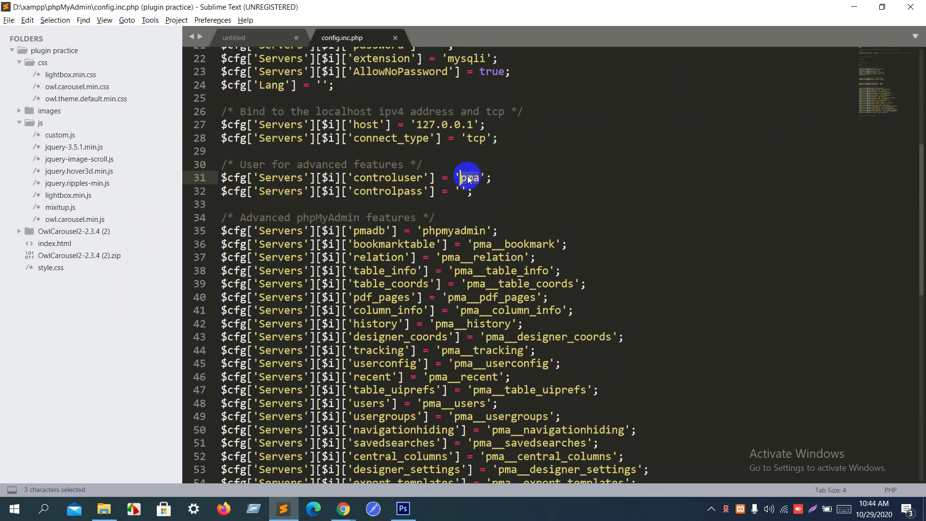
text(root)
key(ctrl+s)
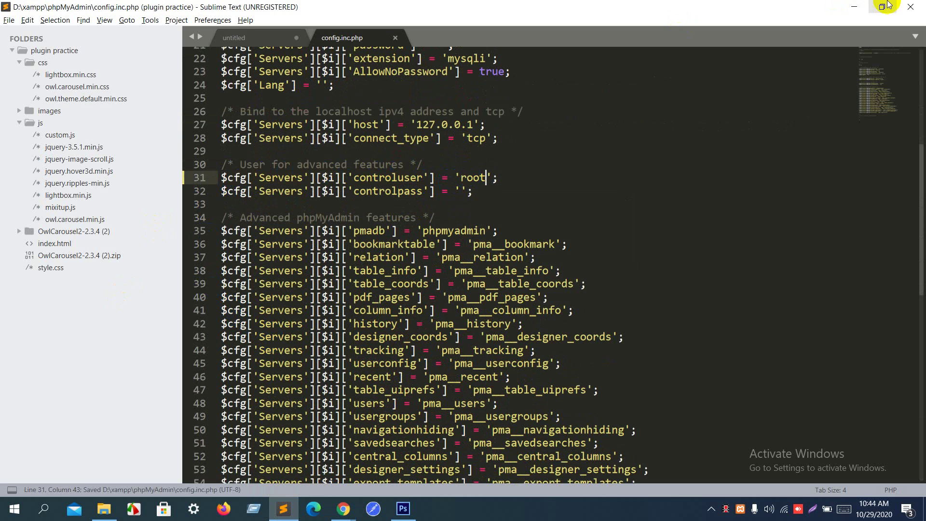
click(861, 6)
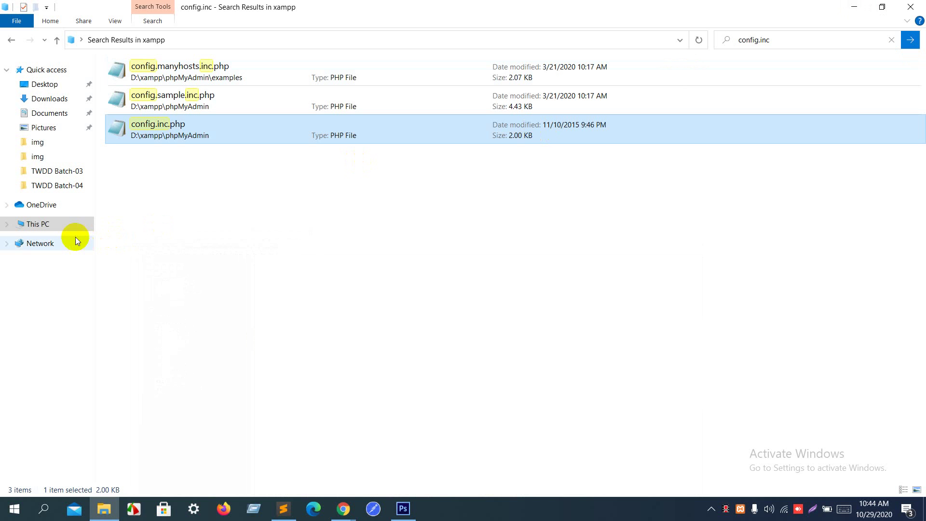
Step: Go to D:\xampp, launch xampp-control.exe, and start MySQL
click(10, 42)
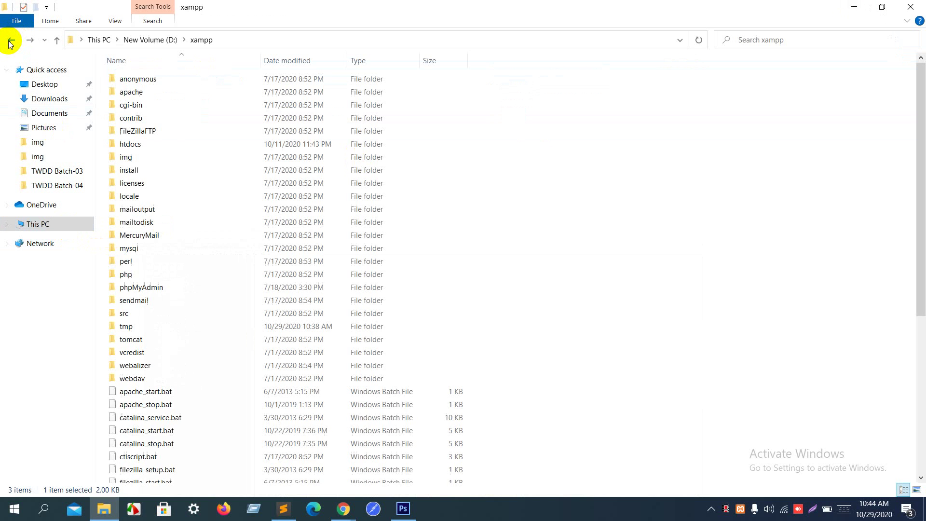
click(11, 42)
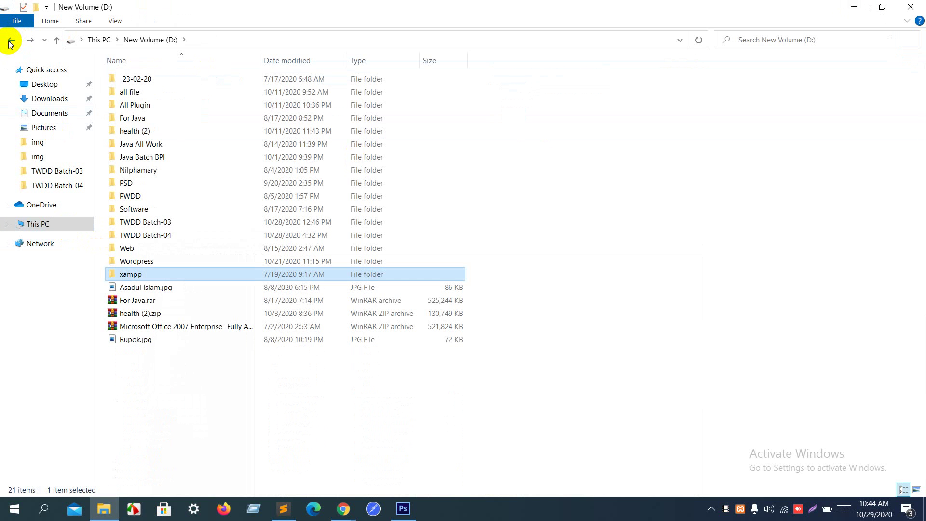
double_click(173, 274)
scroll(149, 386, down, 6)
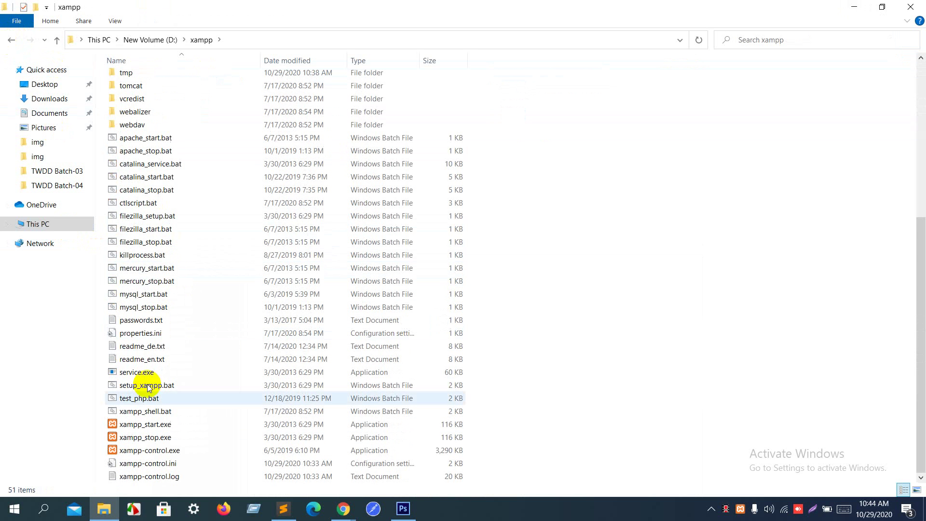
double_click(140, 452)
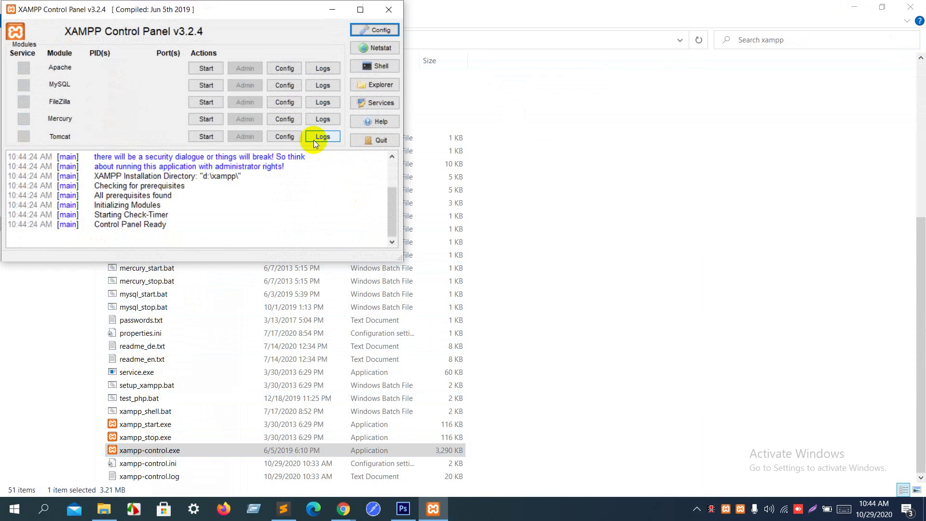
click(199, 89)
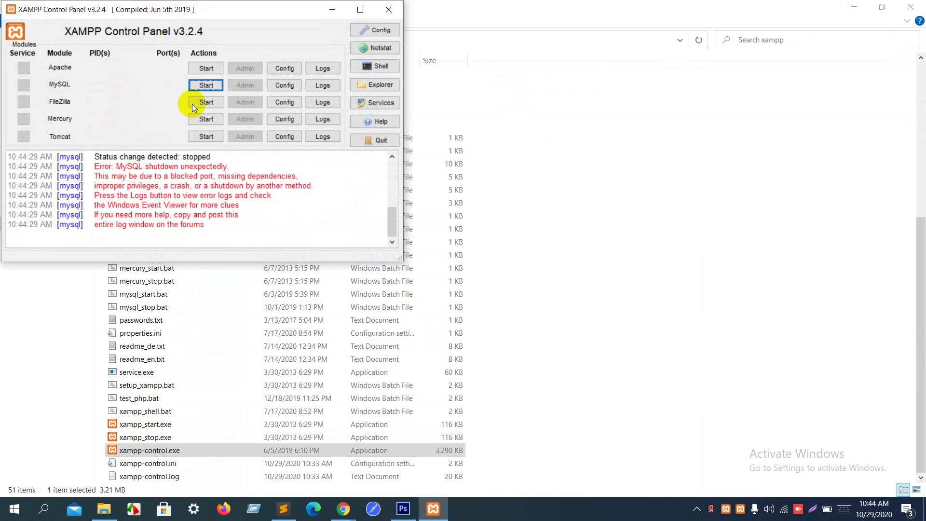
Step: Highlight the MySQL error in the log and review the Stack Overflow answer before minimizing Chrome
drag(144, 176, 292, 198)
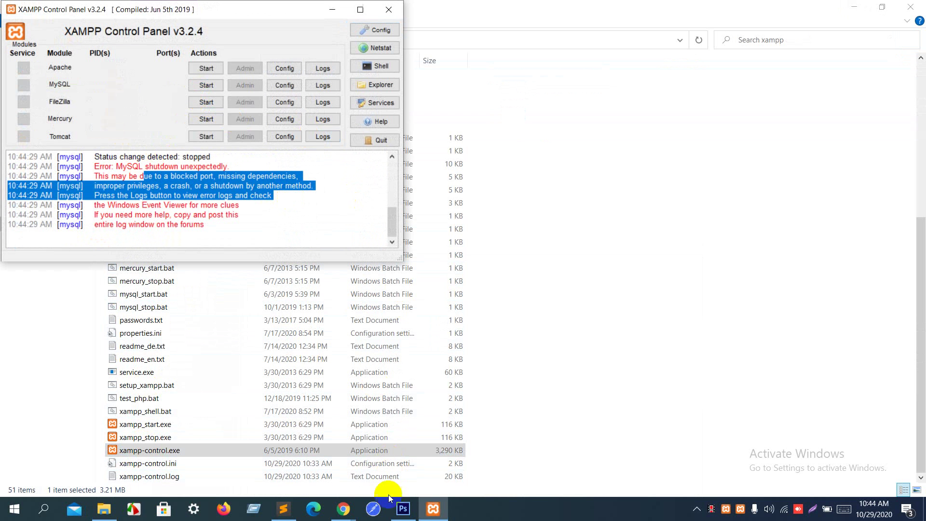
mouse_move(343, 509)
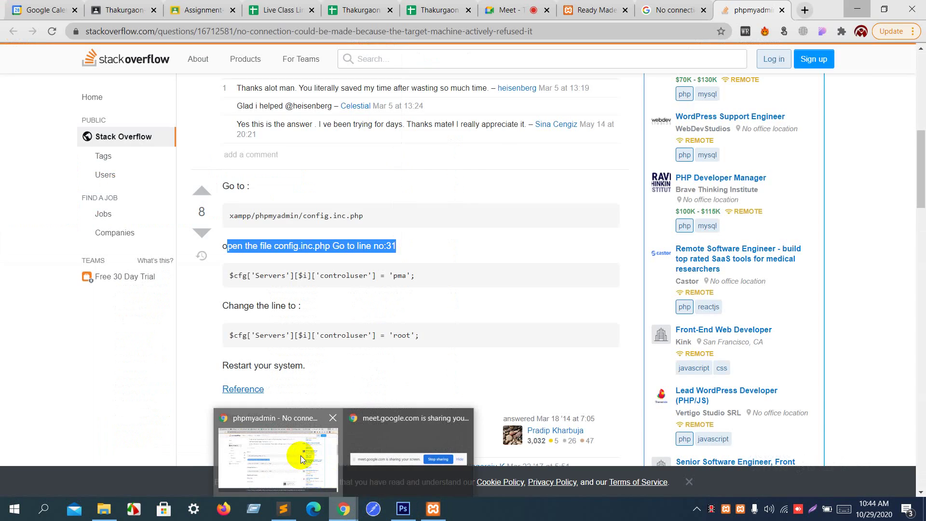
click(301, 455)
scroll(404, 337, down, 1)
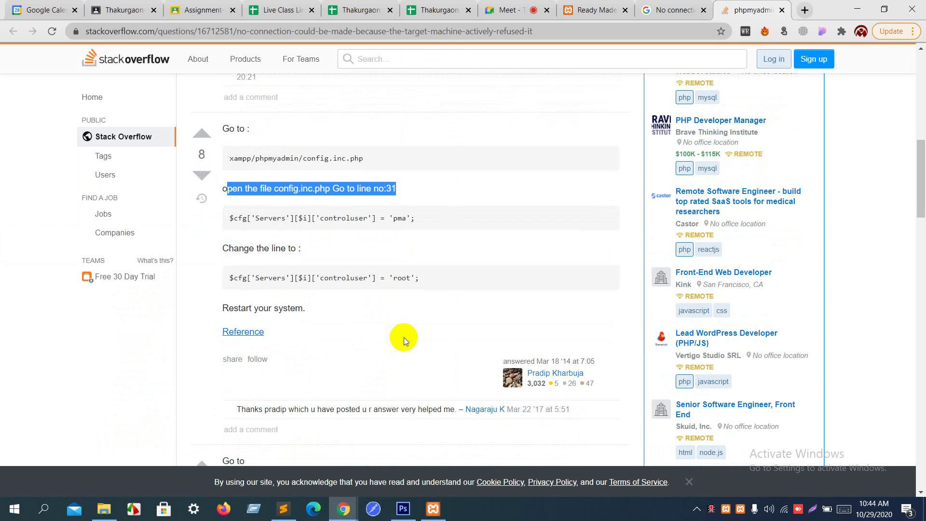
scroll(404, 337, down, 4)
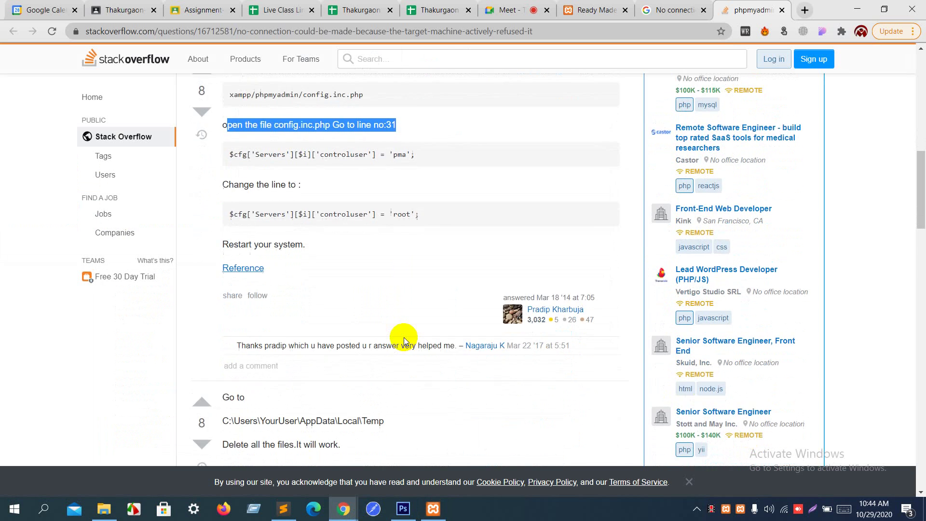
scroll(404, 337, down, 5)
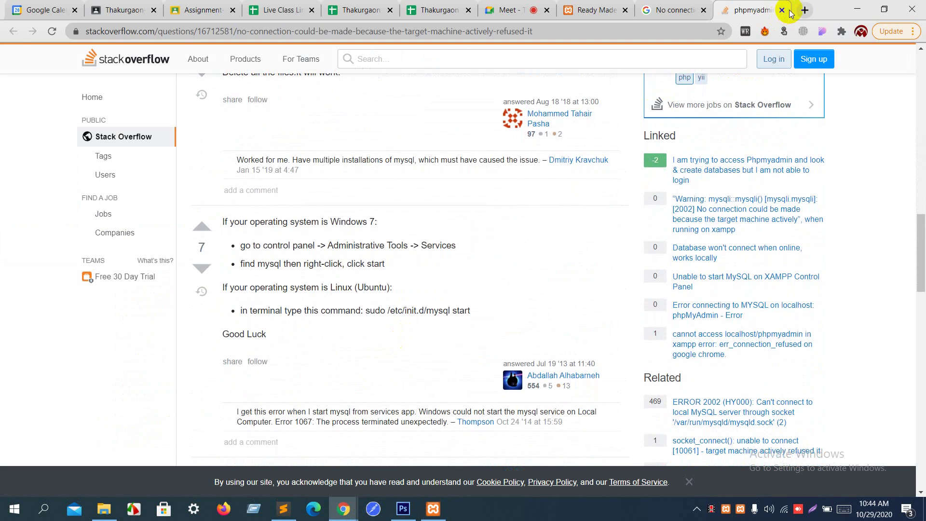
click(854, 6)
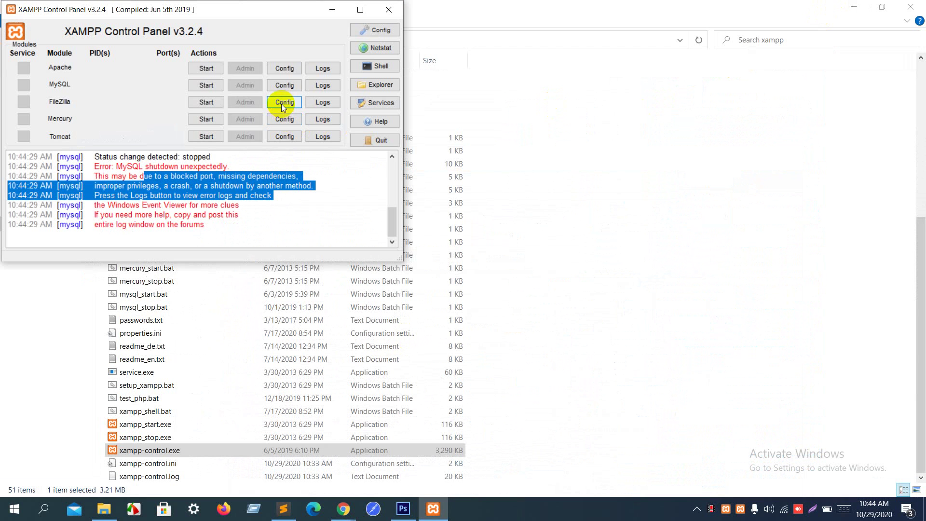
Step: Change my.ini's [client] port from 3310 to 3306, save it, and close Notepad
click(286, 89)
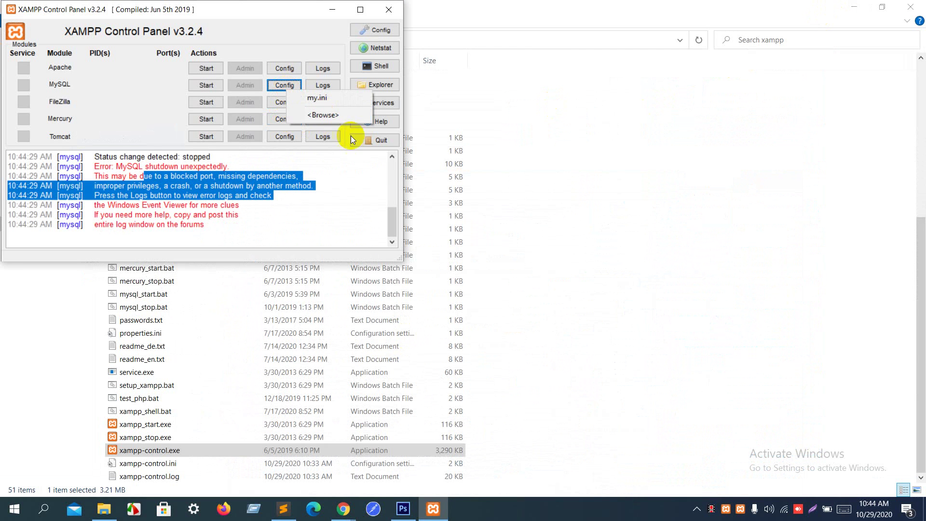
click(346, 99)
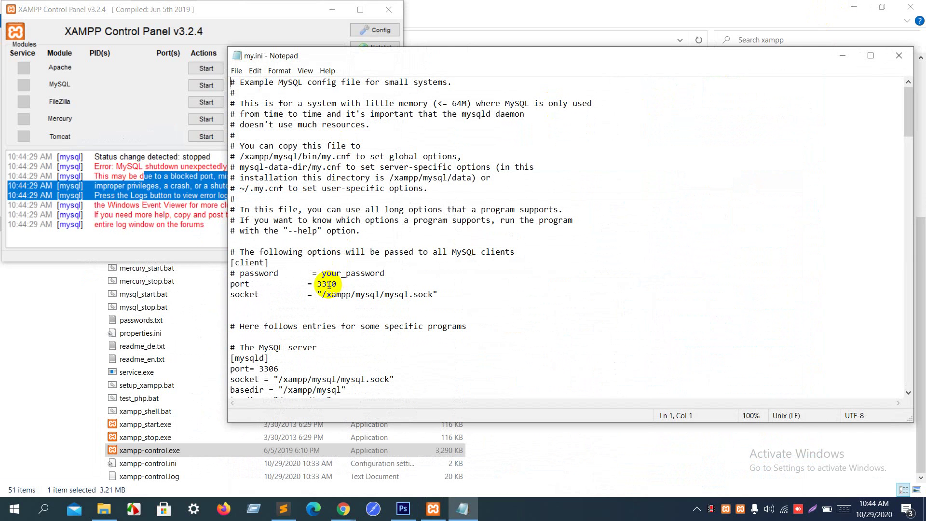
click(329, 284)
drag(328, 284, 376, 279)
text(0)
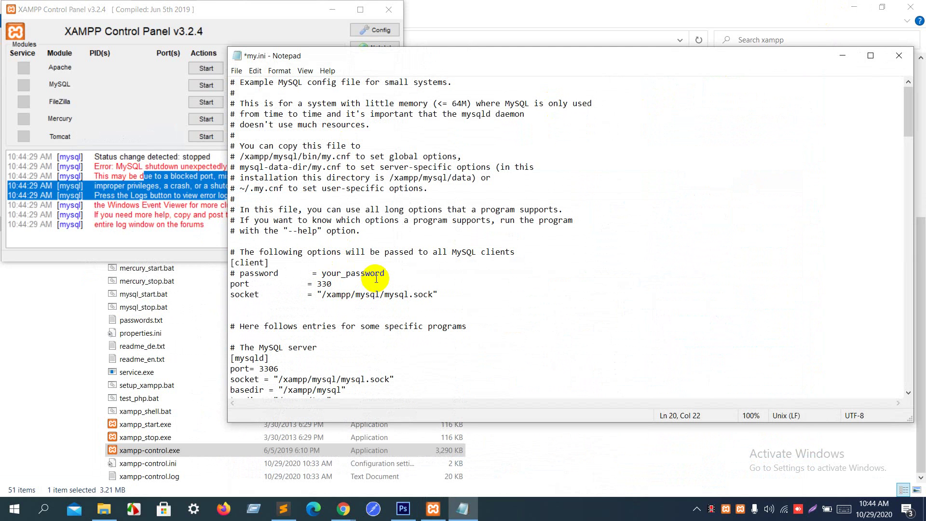
key(ctrl+s)
click(898, 57)
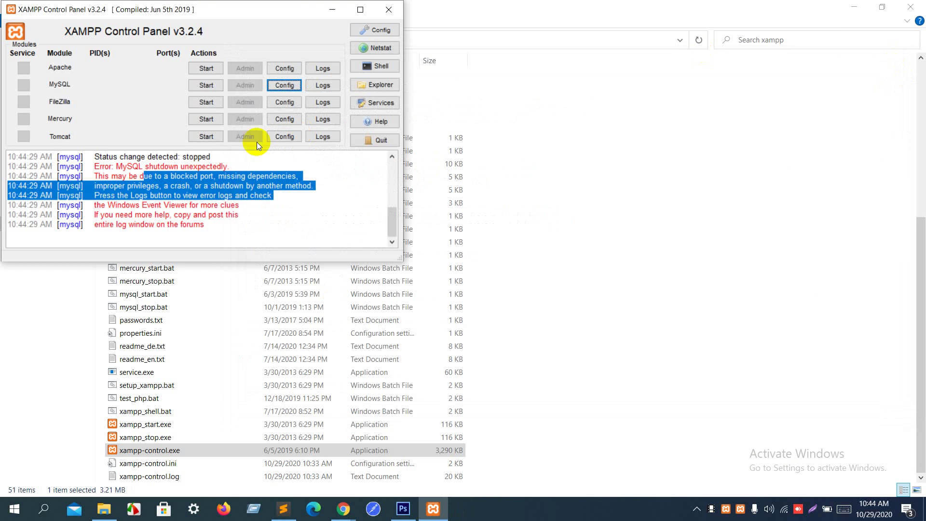
Step: Retry starting MySQL, then close the XAMPP Control Panel
click(205, 86)
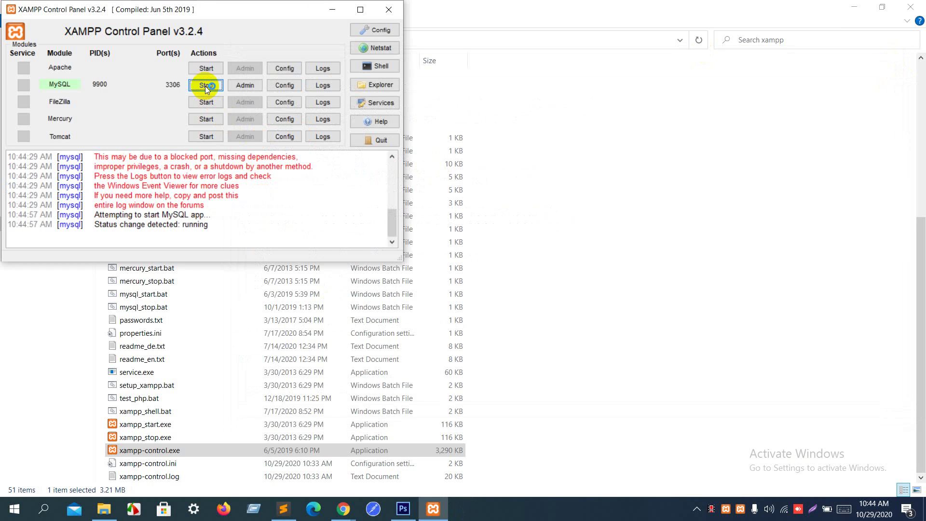
click(205, 86)
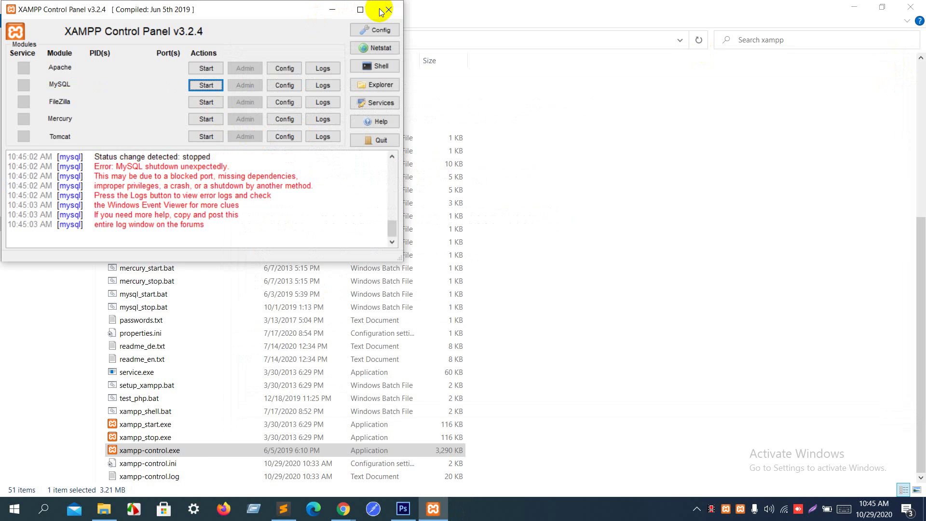
click(389, 136)
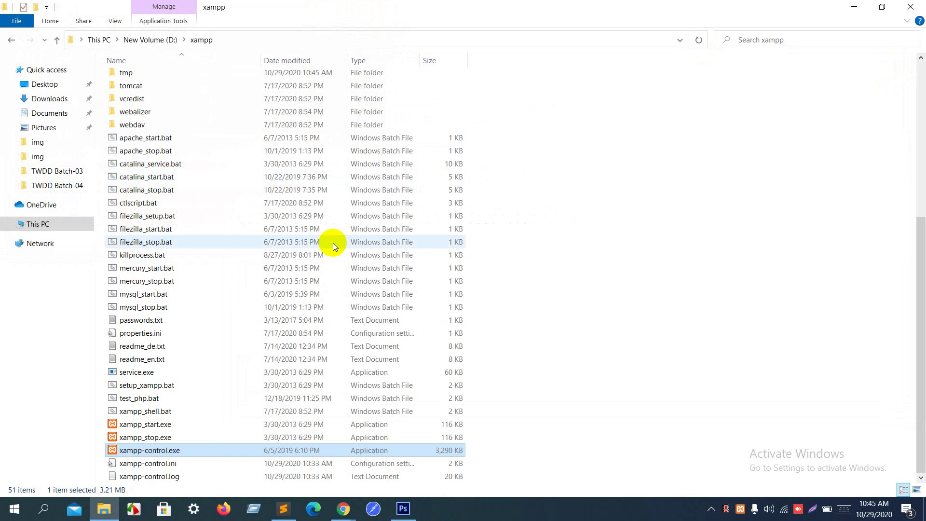
Step: Relaunch the control panel, start MySQL once more, close it, and return to config.inc.php in Sublime Text
click(214, 451)
click(214, 450)
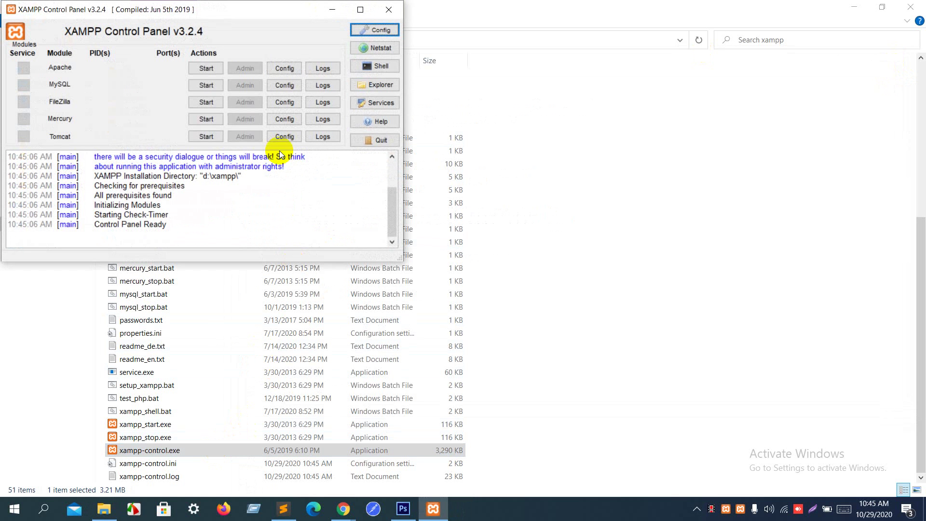
click(210, 87)
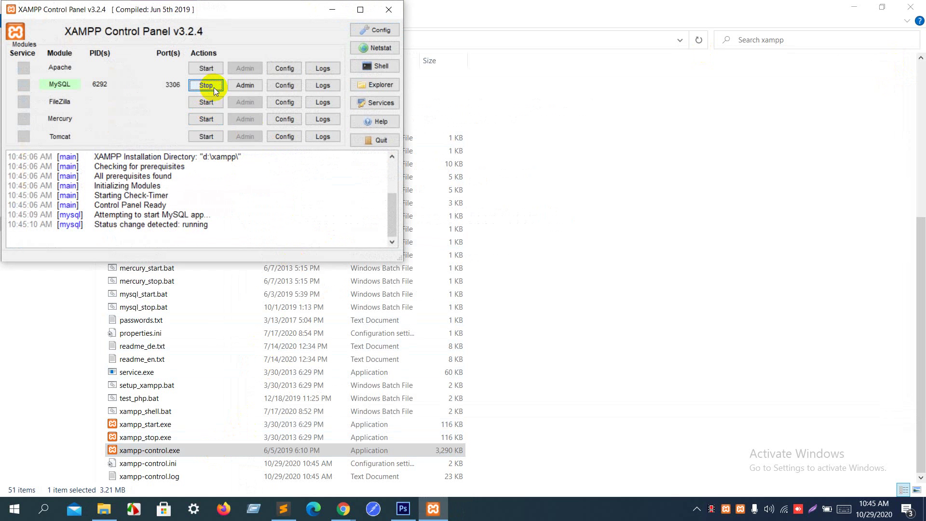
click(389, 9)
click(287, 510)
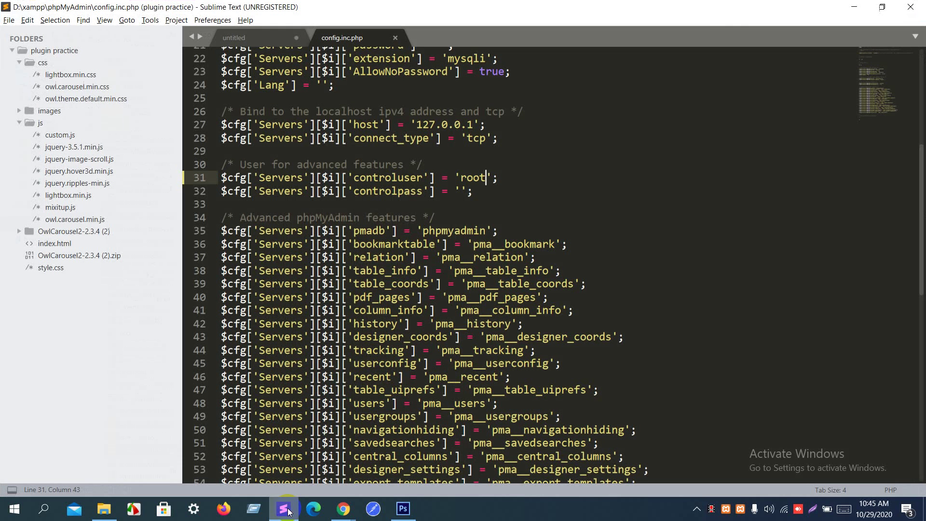
Step: Search config.inc.php for 'port' and step through the export_templates matches
click(476, 209)
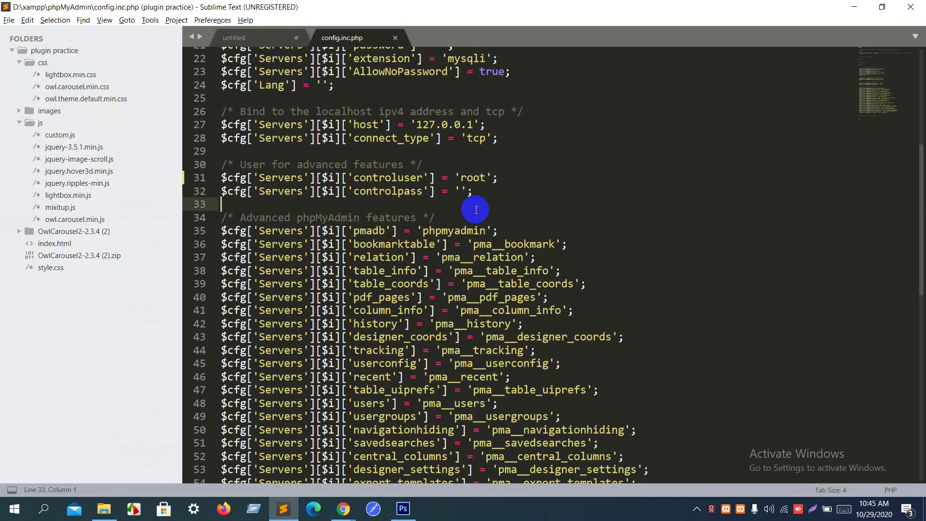
key(ctrl+f)
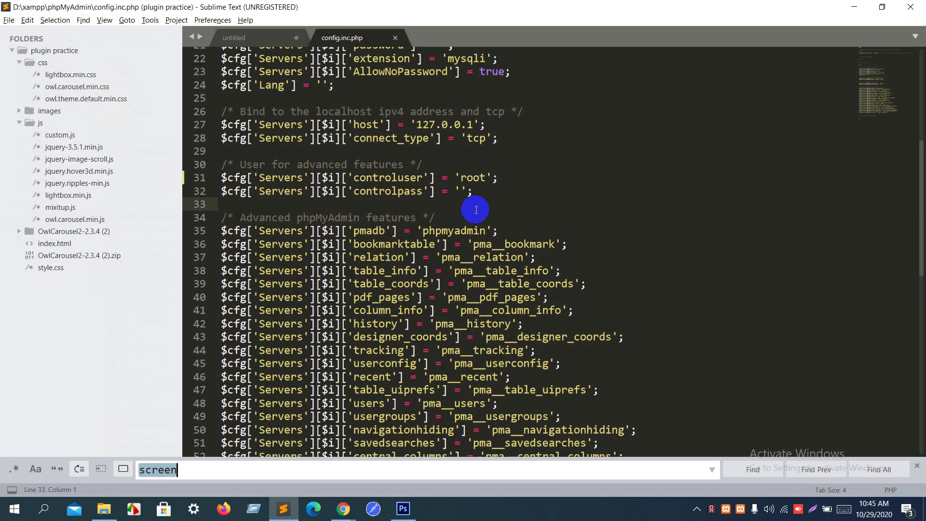
text(port)
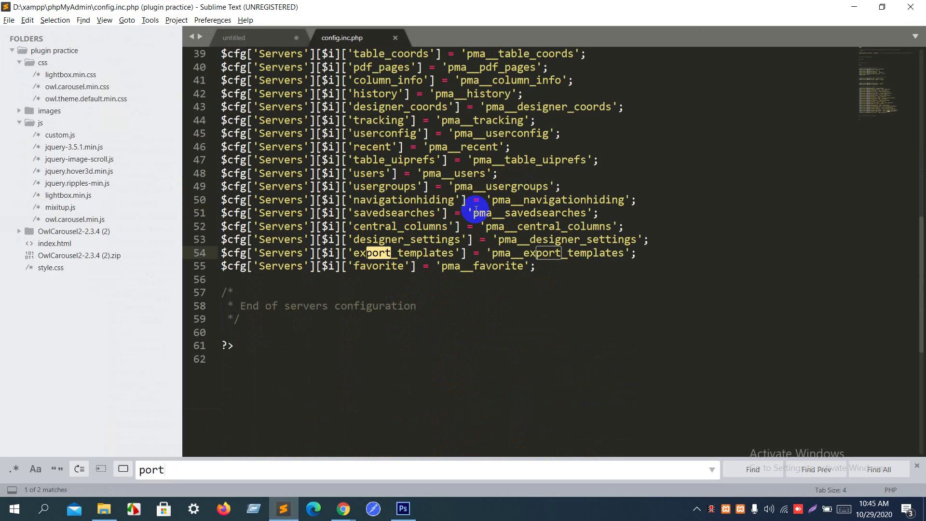
key(Return)
key(Return)
key(Return)
key(Return)
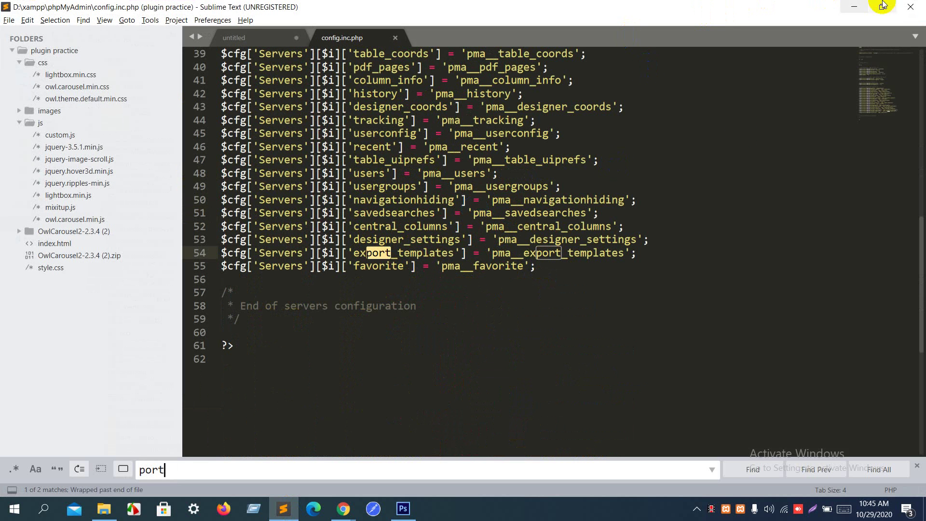
Step: Place the cursor before 'root' on line 20, then switch to the Stack Overflow answer in Chrome
click(593, 241)
scroll(593, 241, up, 12)
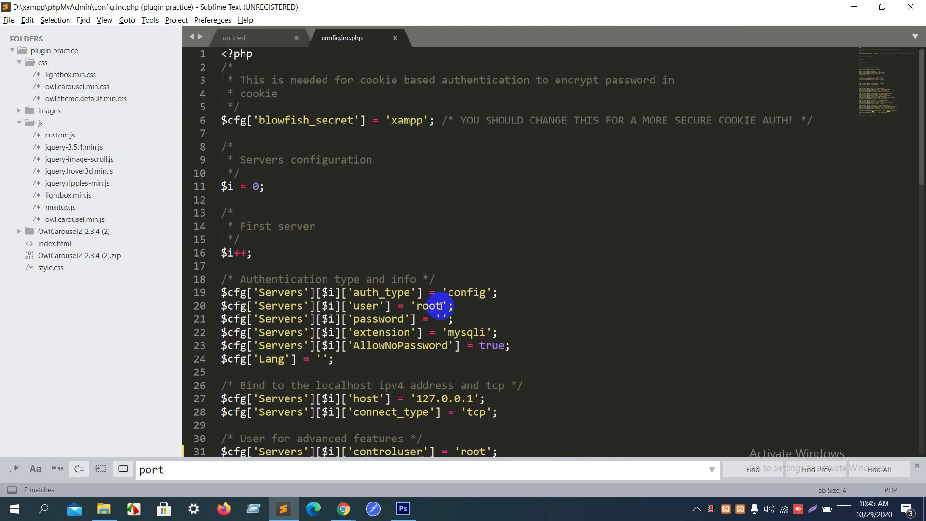
click(418, 306)
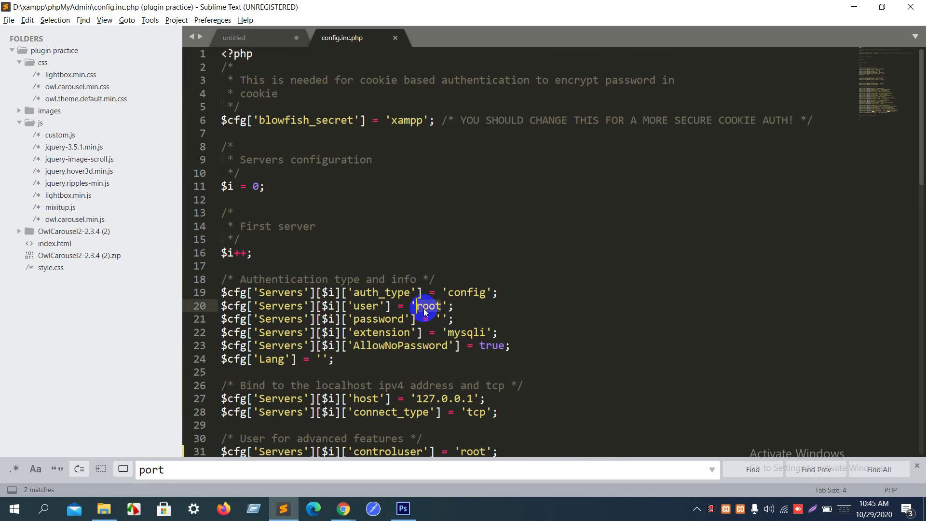
key(alt+Tab)
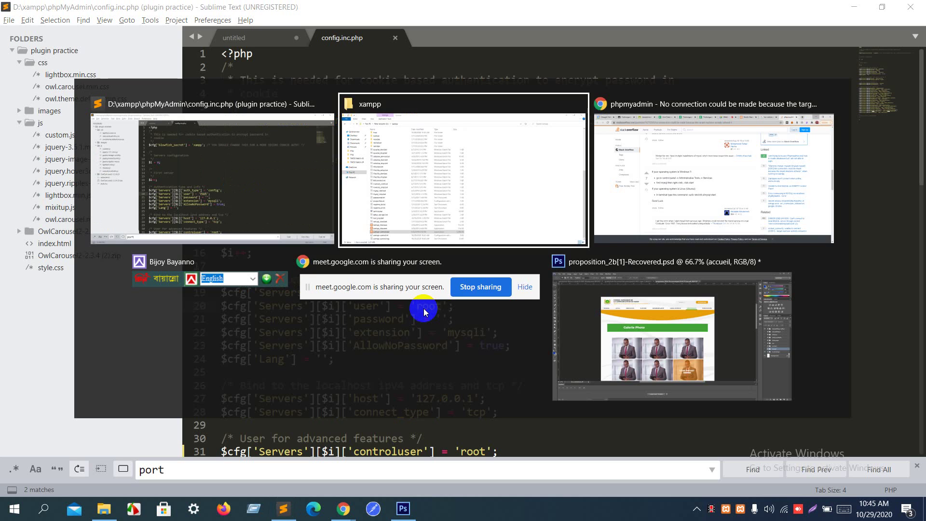
key(Tab)
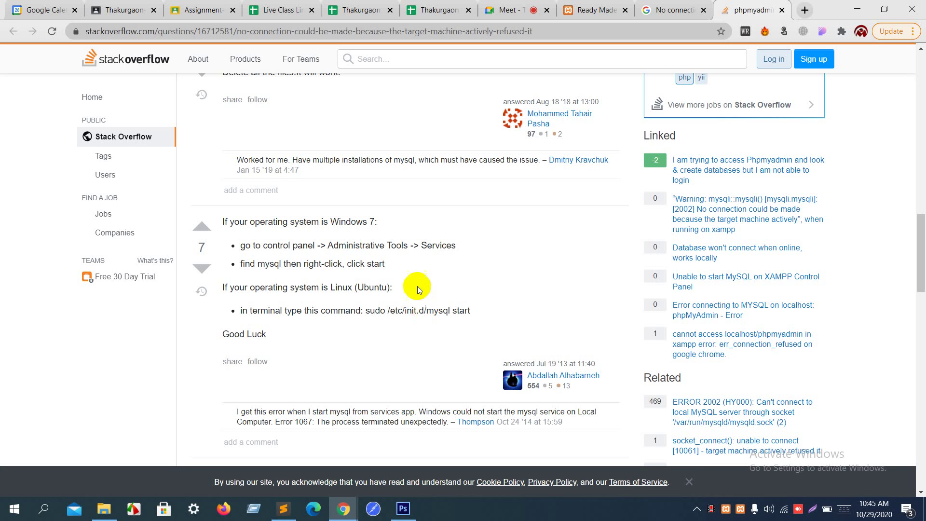
Step: Scroll up to the answer's controluser code, select 'controluser', and switch back to Sublime Text
scroll(402, 265, up, 8)
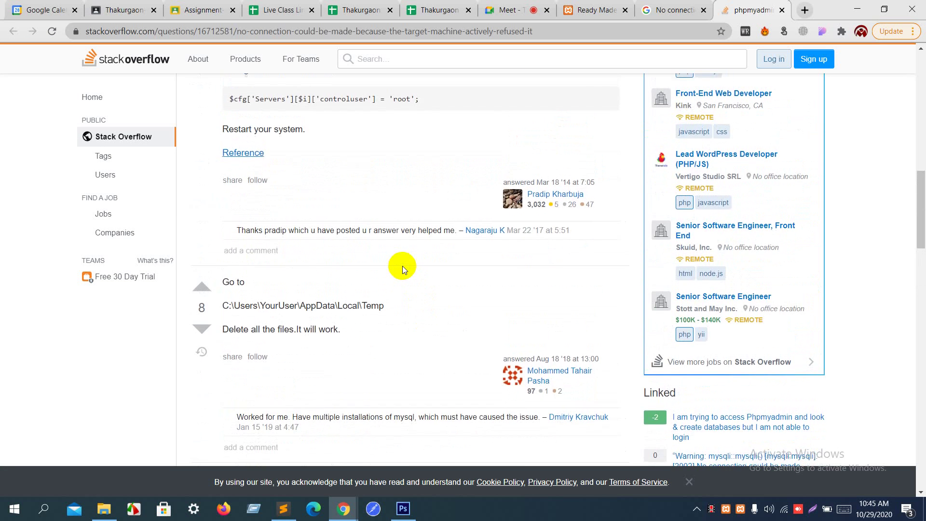
scroll(402, 266, up, 2)
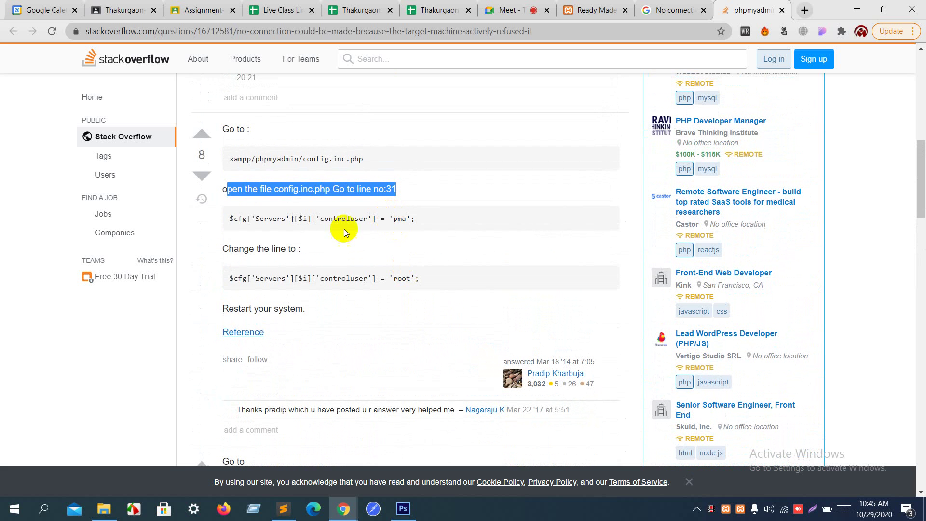
click(261, 218)
double_click(260, 218)
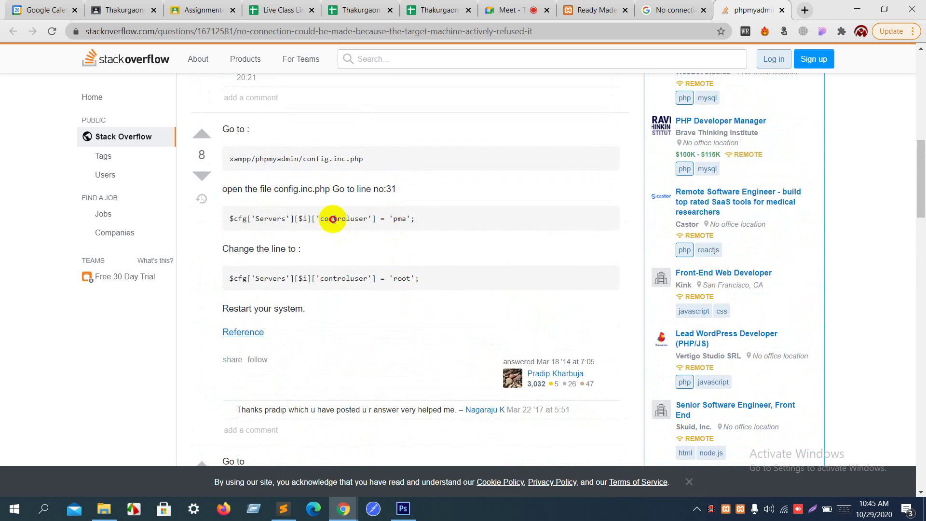
double_click(333, 219)
key(alt+Tab)
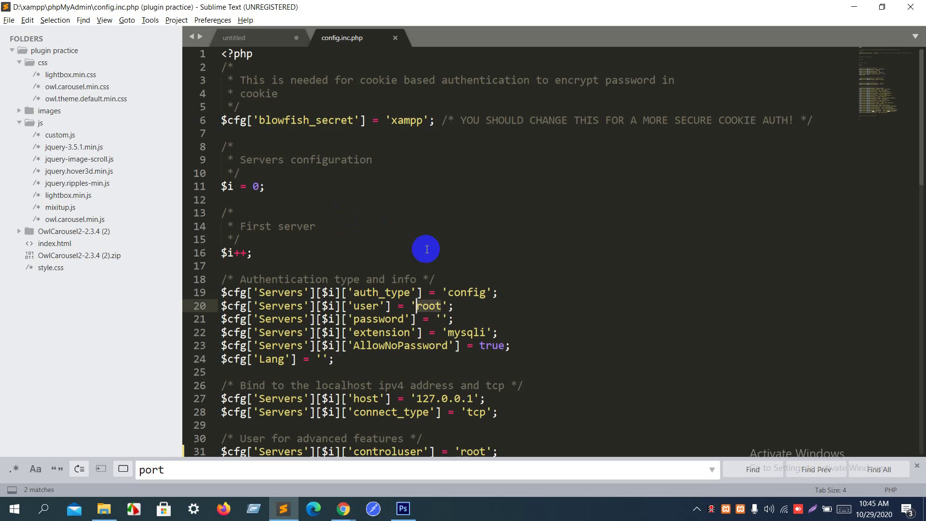
Step: Replace 'root' with 'pam' on line 20, save past the unregistered reminder, and relaunch XAMPP Control Panel
text(pam)
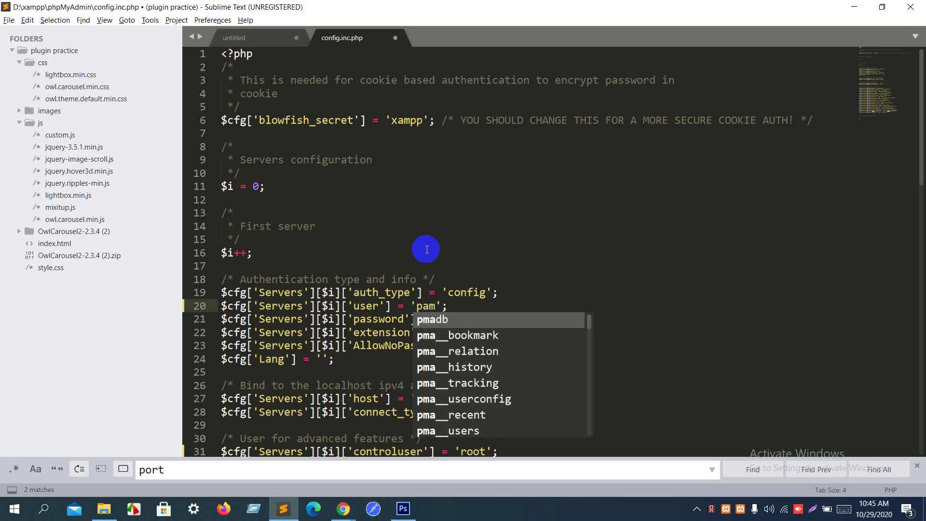
click(404, 252)
key(ctrl+s)
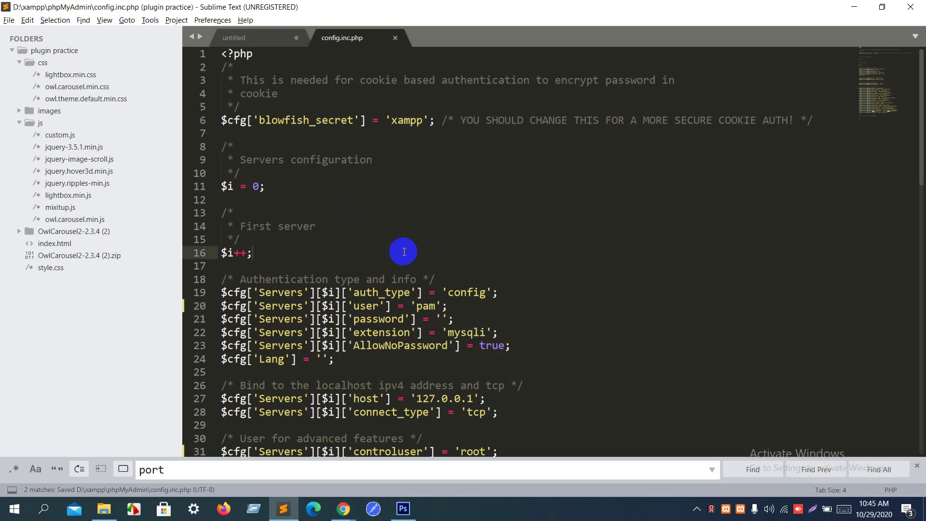
click(533, 297)
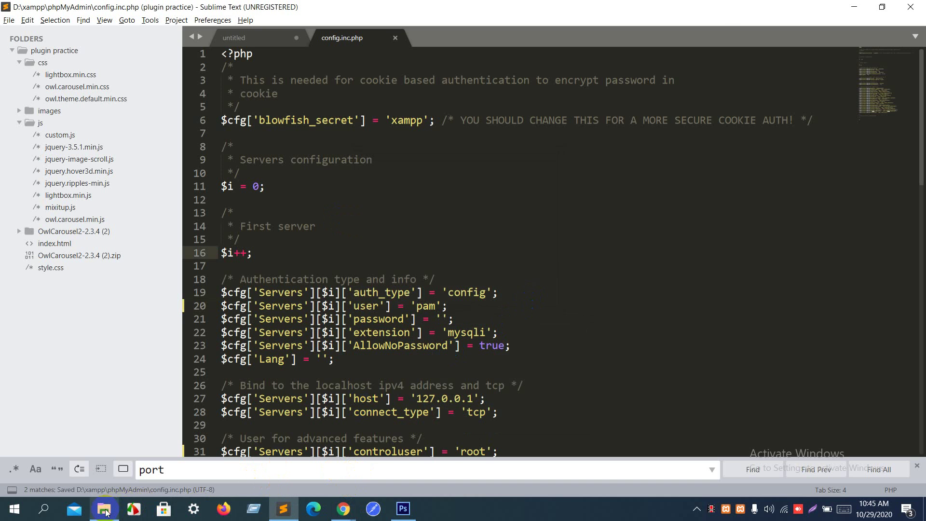
click(104, 509)
double_click(161, 450)
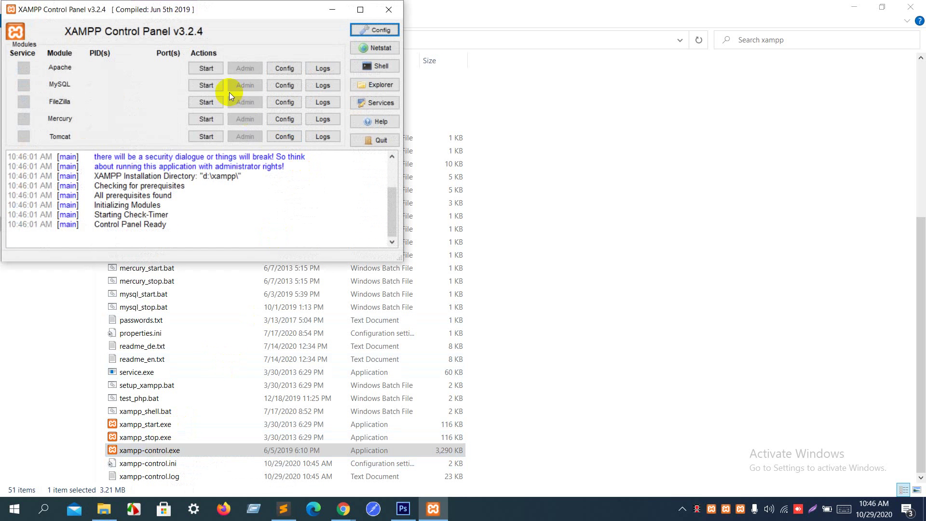
Step: Start MySQL, then close the control panel and quit all running XAMPP instances from the tray
click(211, 85)
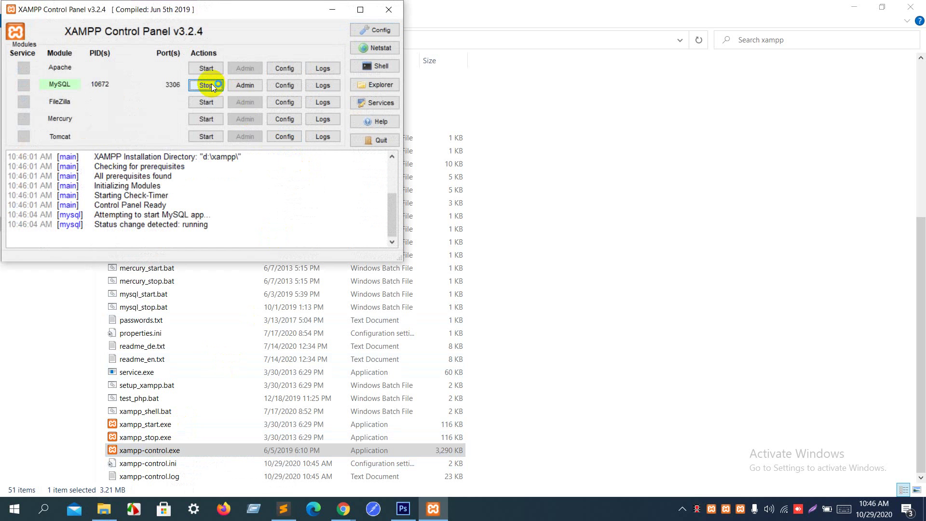
click(392, 13)
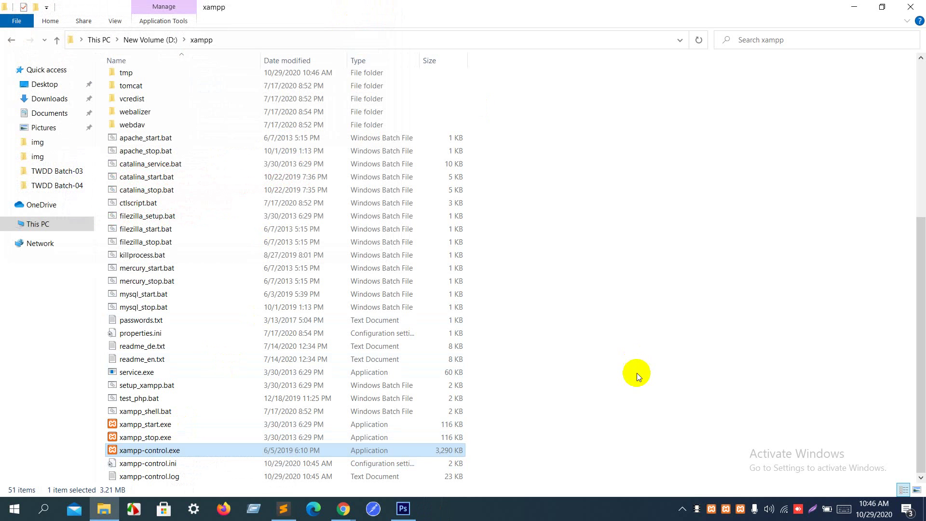
right_click(719, 510)
click(743, 498)
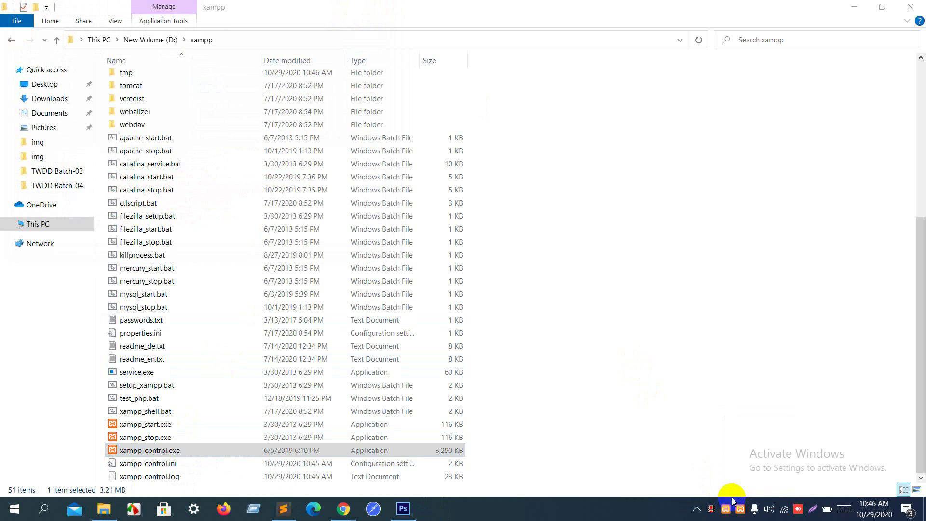
right_click(730, 512)
click(743, 500)
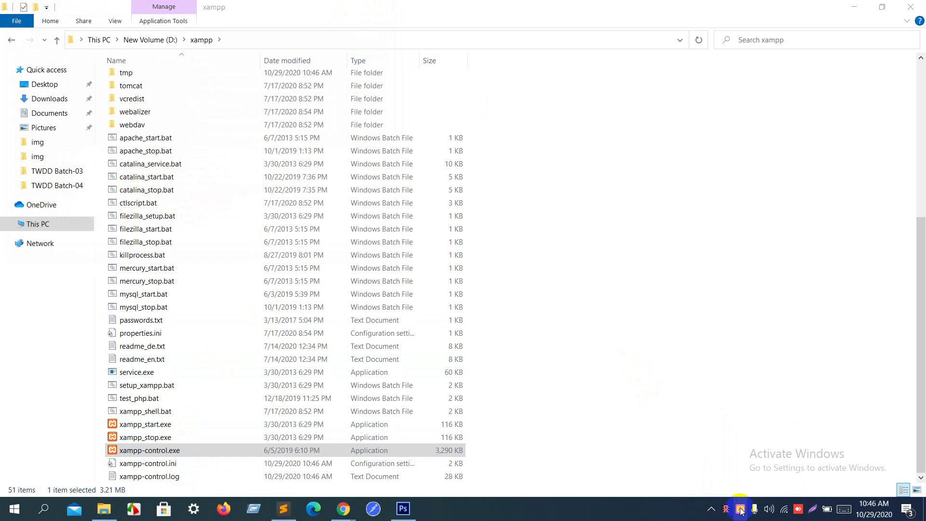
right_click(741, 510)
click(752, 500)
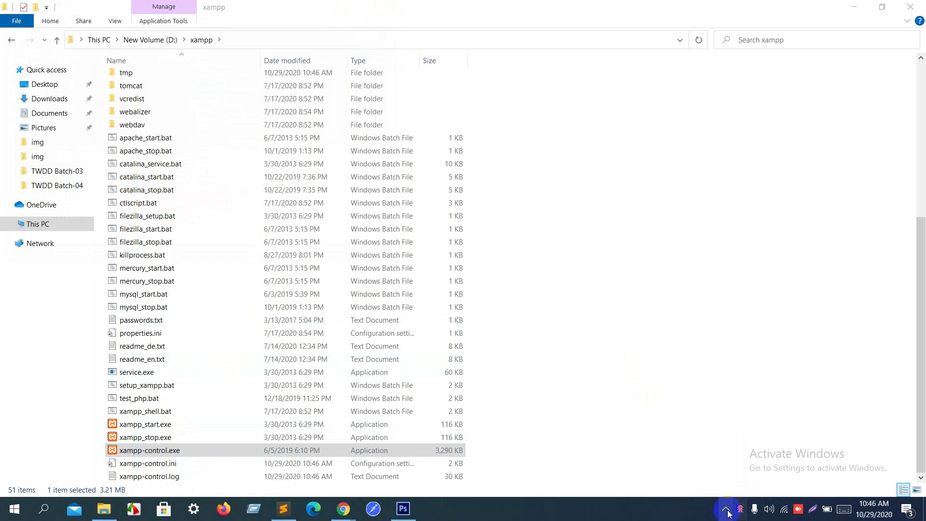
click(727, 510)
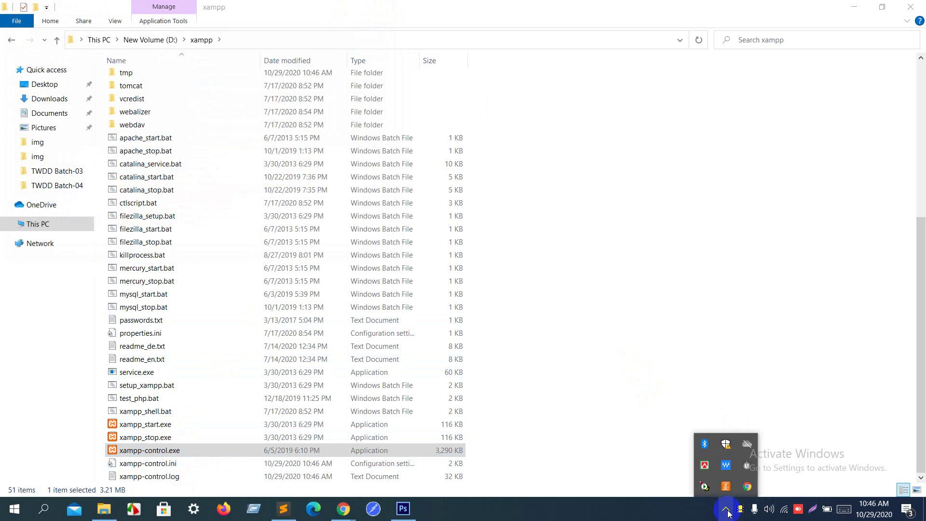
click(612, 379)
Step: Relaunch XAMPP Control Panel, start MySQL, and select the shutdown and blocked-port error lines in the log
double_click(357, 450)
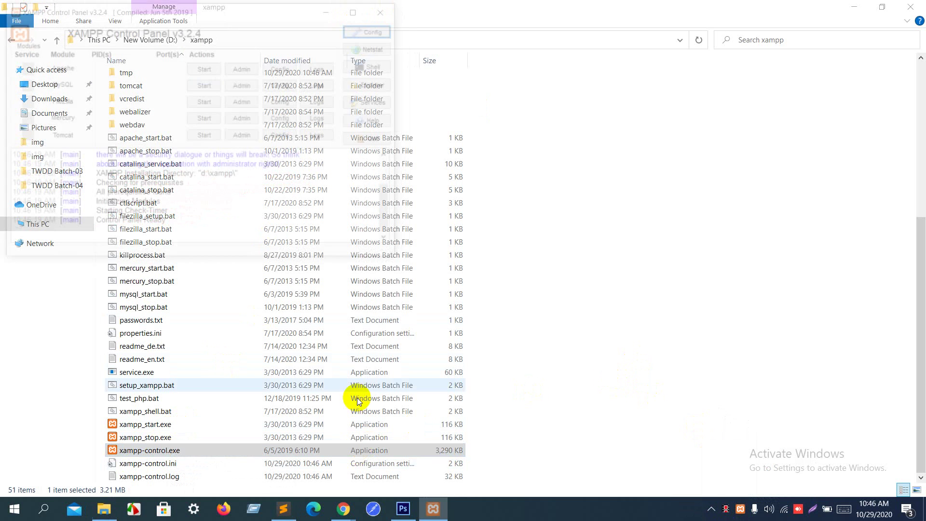
click(208, 86)
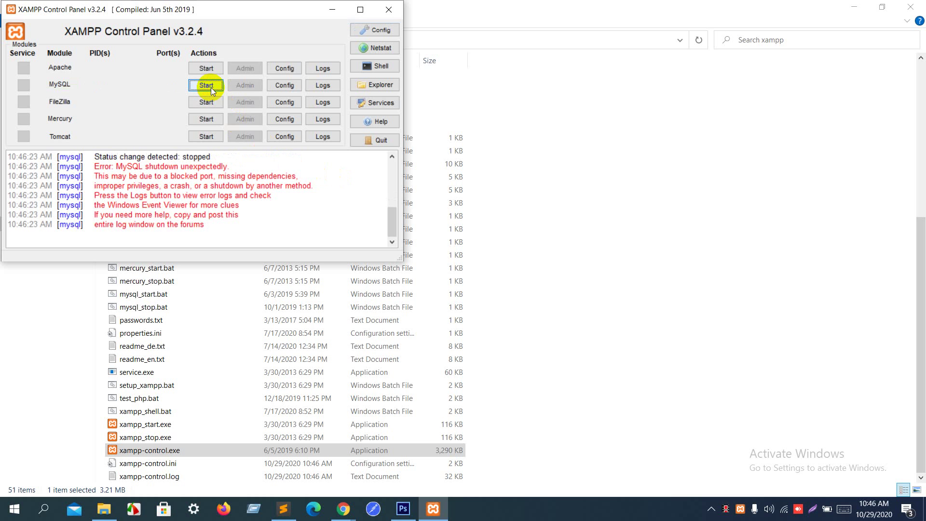
click(139, 167)
drag(139, 168, 238, 163)
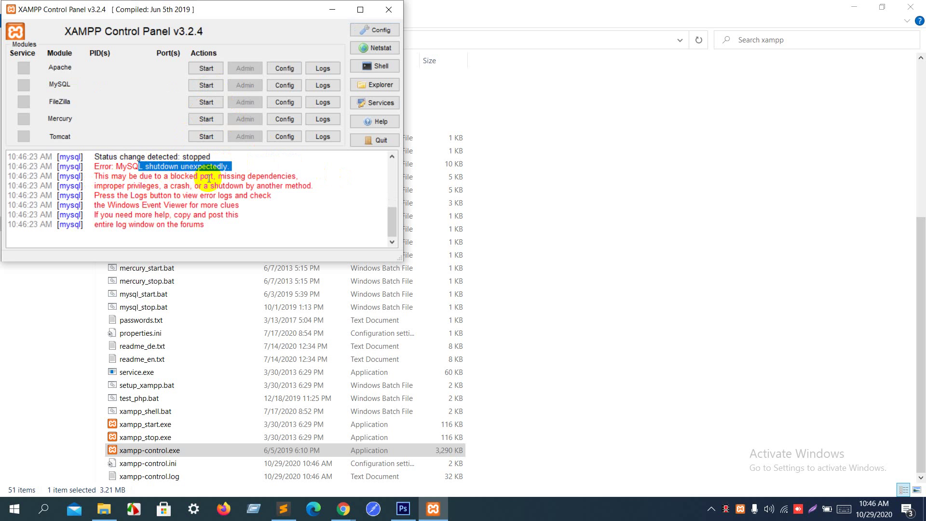
drag(217, 179, 316, 165)
click(317, 165)
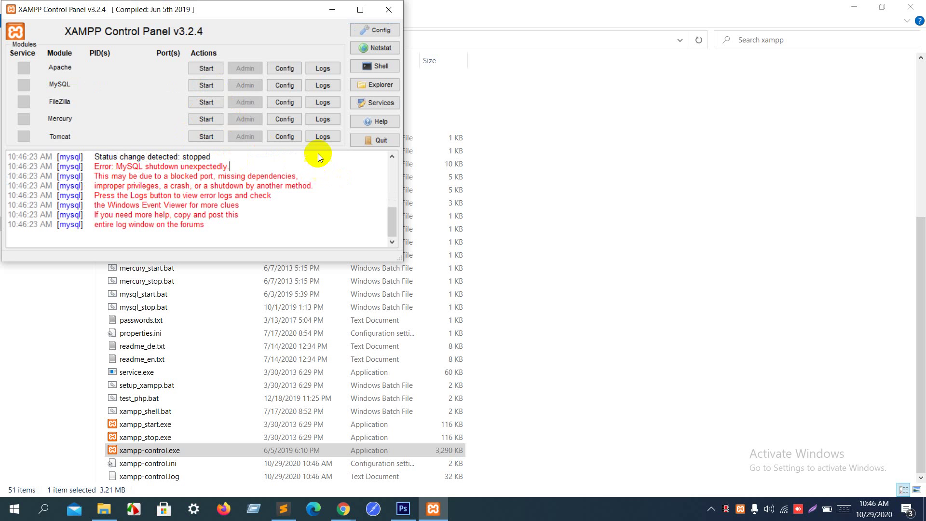
Step: Check MySQL's config file list and the panel settings, then close the control panel
click(276, 84)
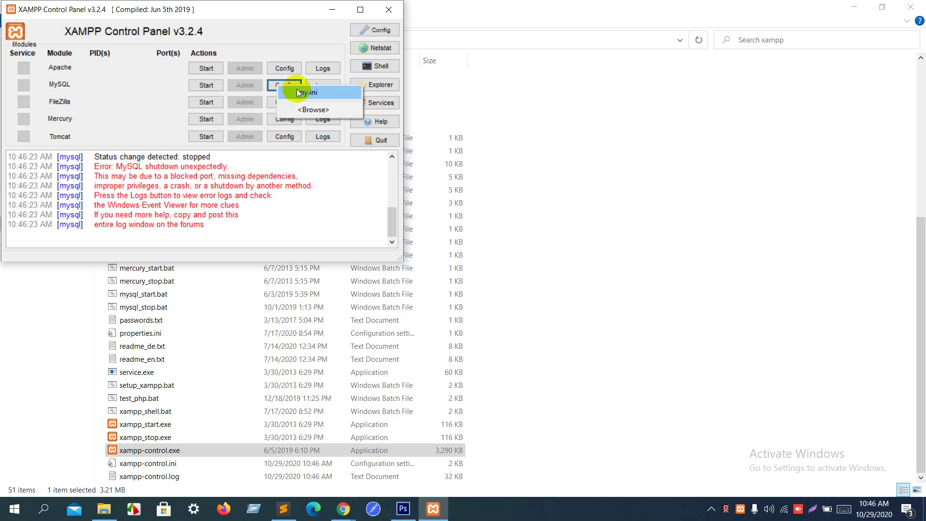
click(369, 30)
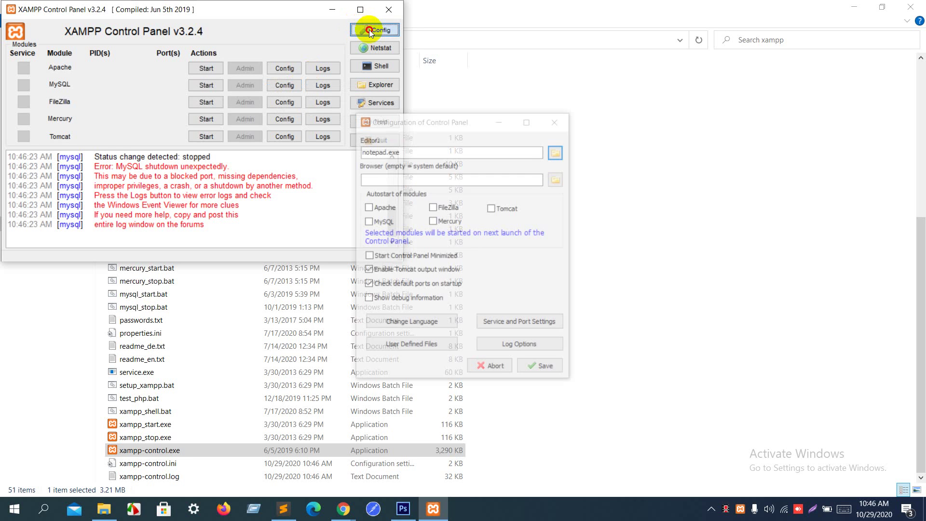
click(552, 124)
click(389, 12)
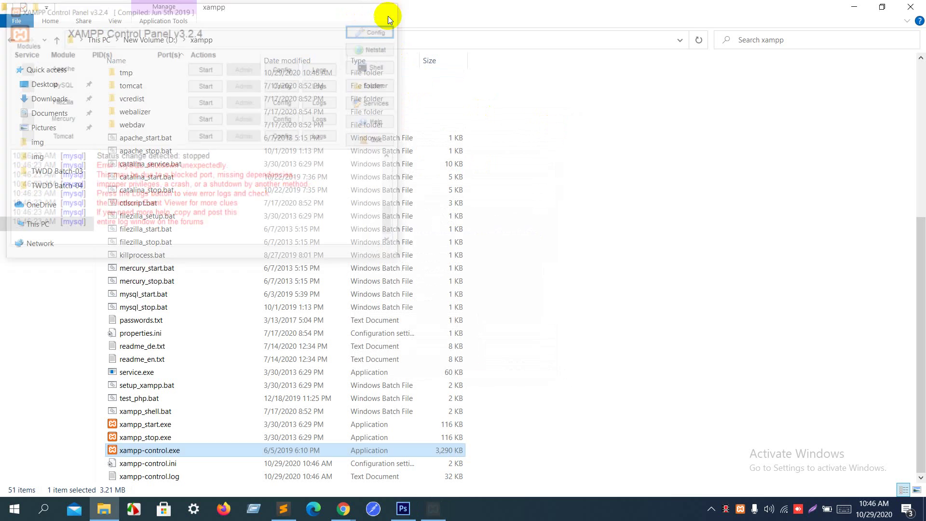
Step: Browse xampp's php folder into its cfg subfolder, then go back up
scroll(270, 197, up, 7)
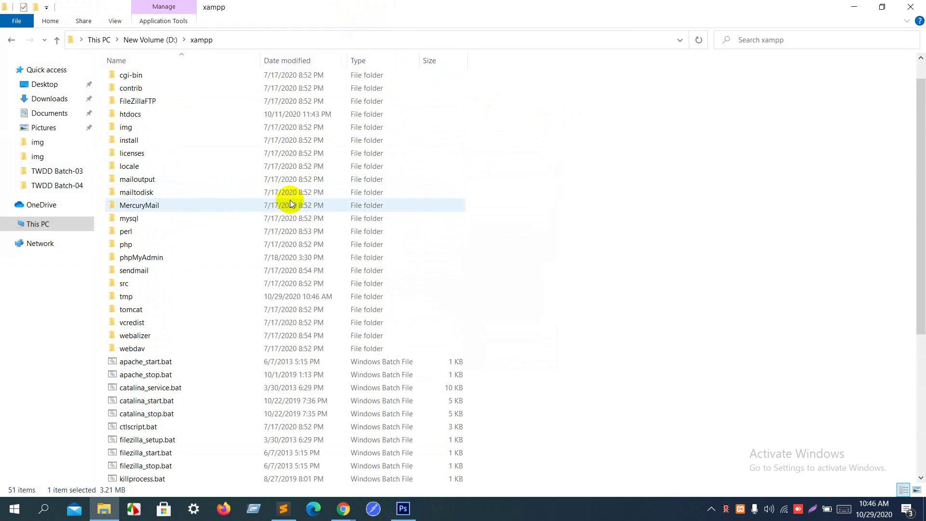
double_click(160, 258)
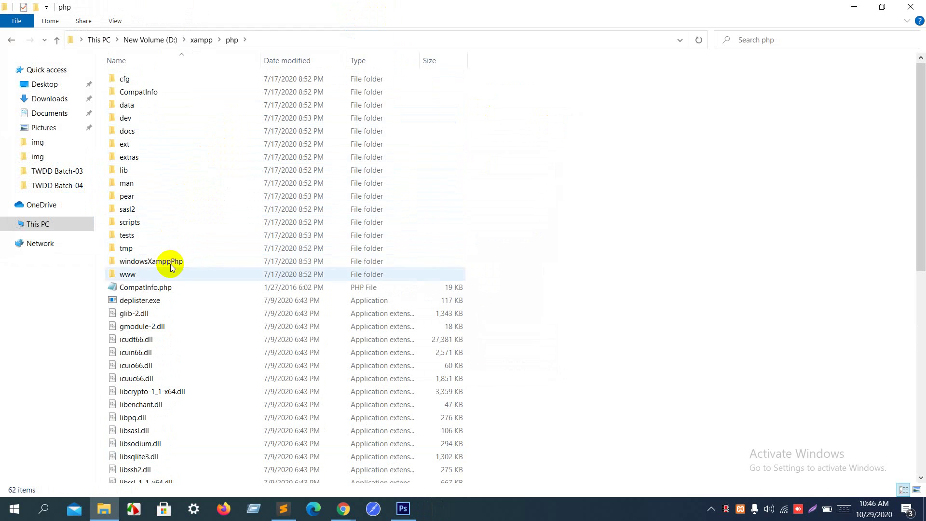
key(c)
key(c)
key(c)
key(c)
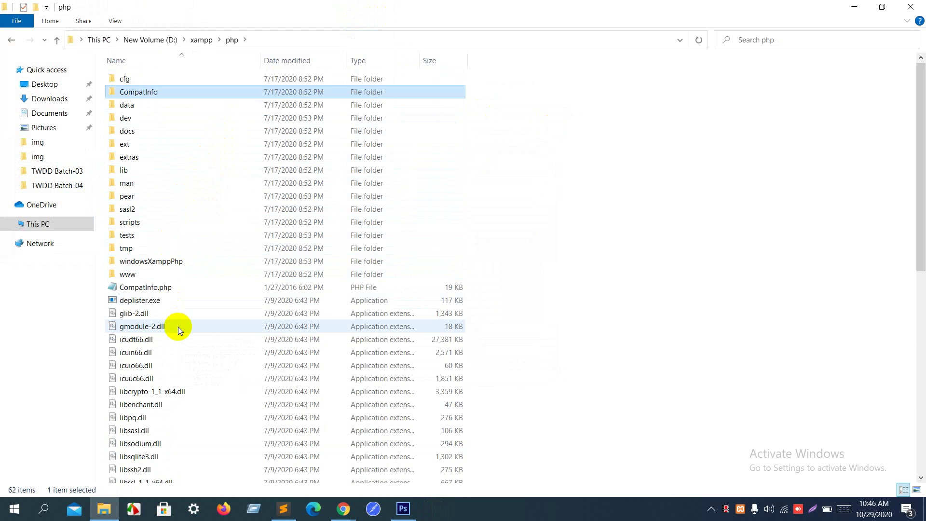
key(c)
key(c)
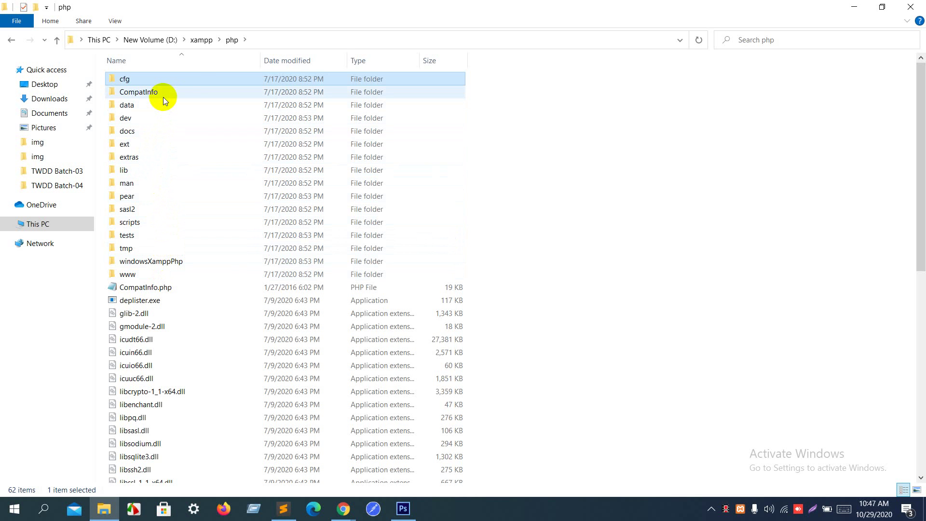
double_click(189, 82)
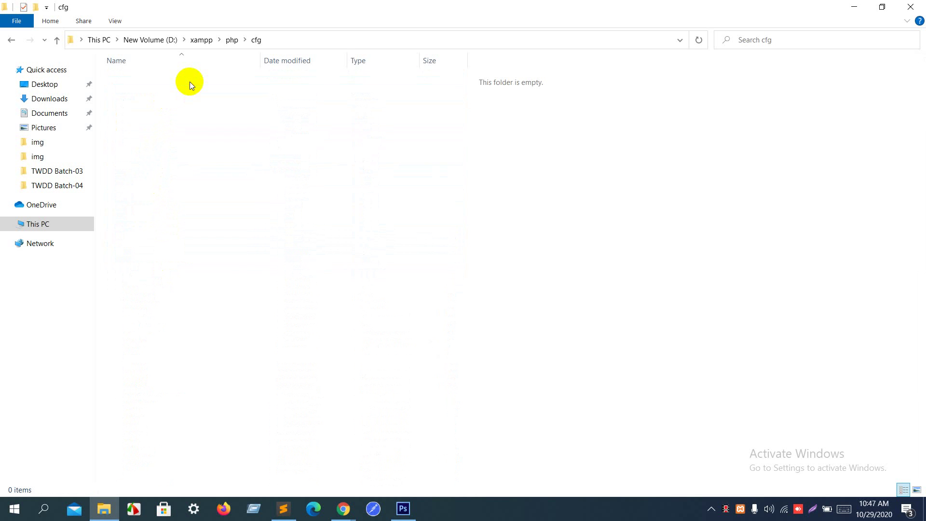
key(BackSpace)
key(BackSpace)
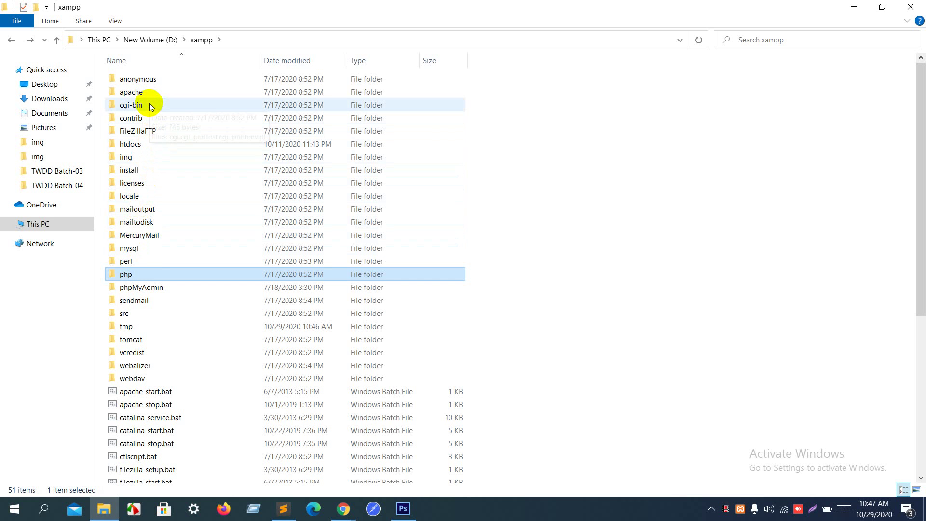
Step: Look inside src\xampp-control-panel, selecting default.po, then return to the xampp folder
scroll(169, 265, down, 1)
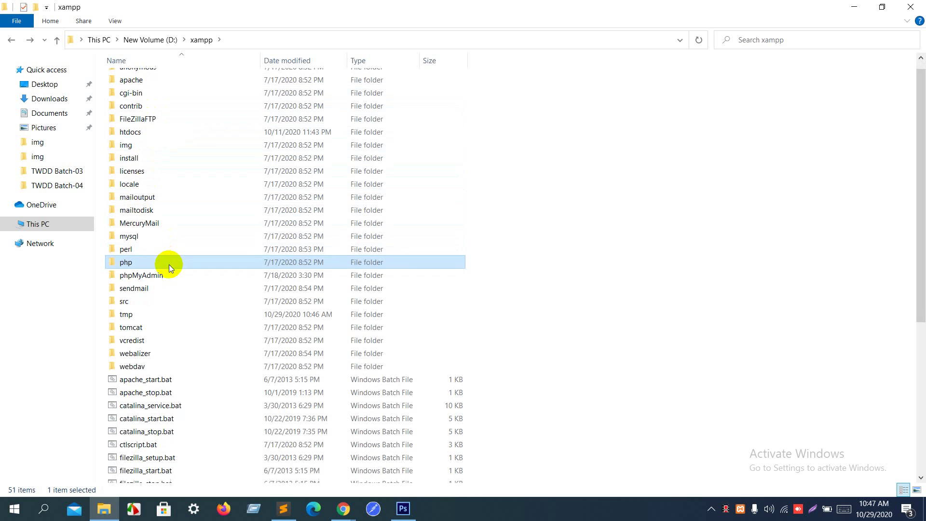
double_click(168, 264)
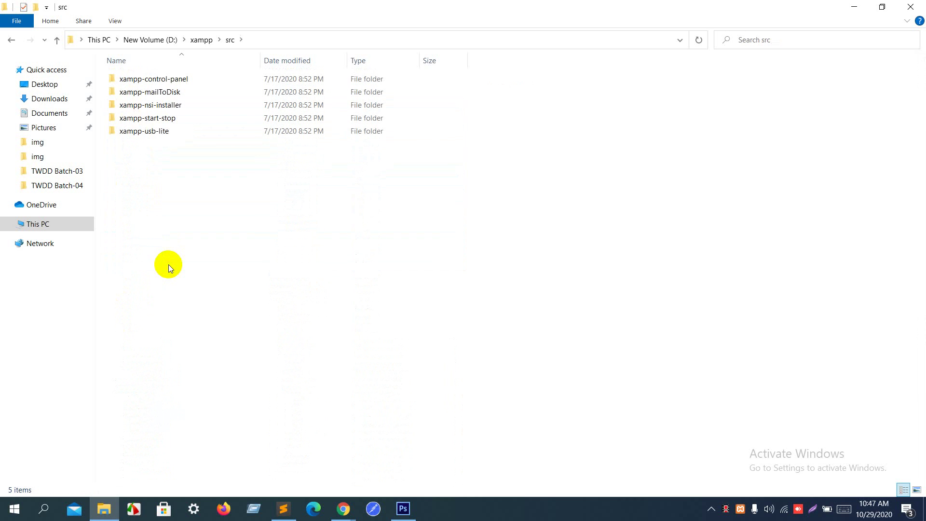
double_click(164, 78)
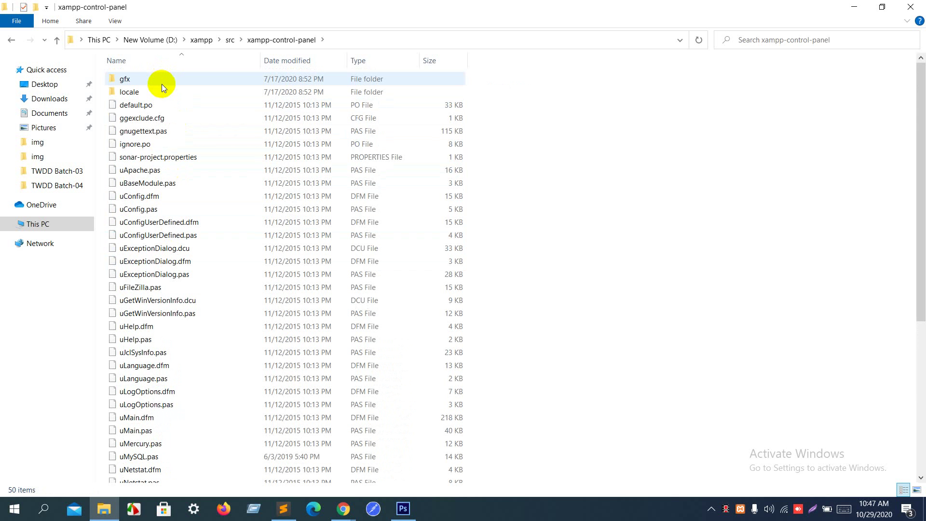
click(160, 106)
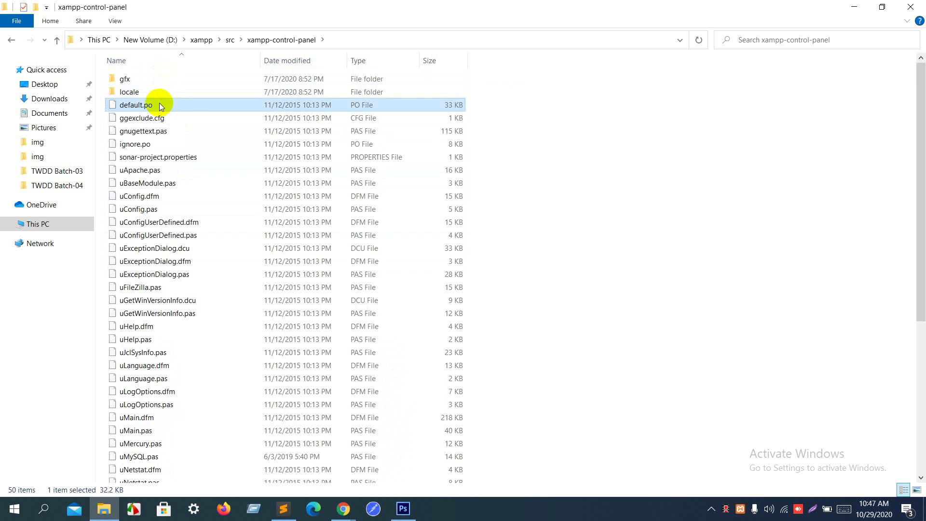
key(BackSpace)
key(BackSpace)
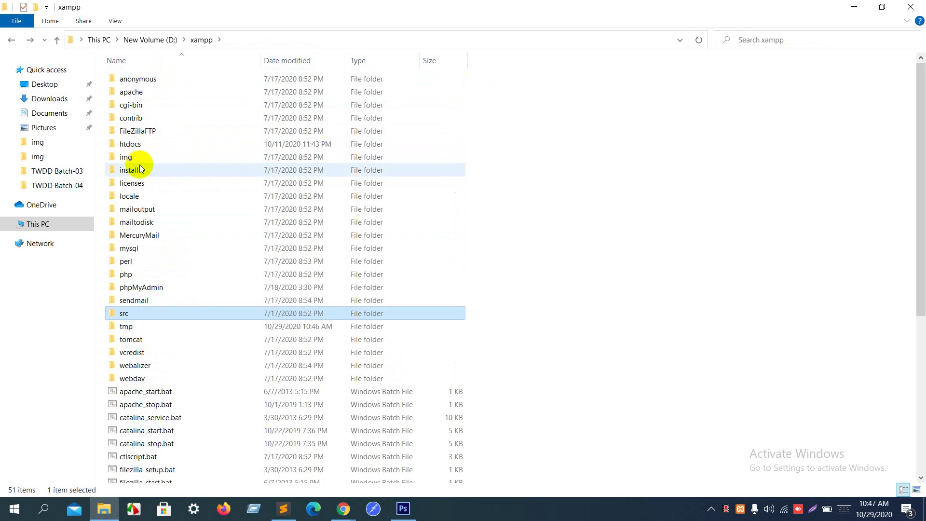
Step: Open the mysql folder, go back, and switch to the Stack Overflow answer in Chrome
click(140, 249)
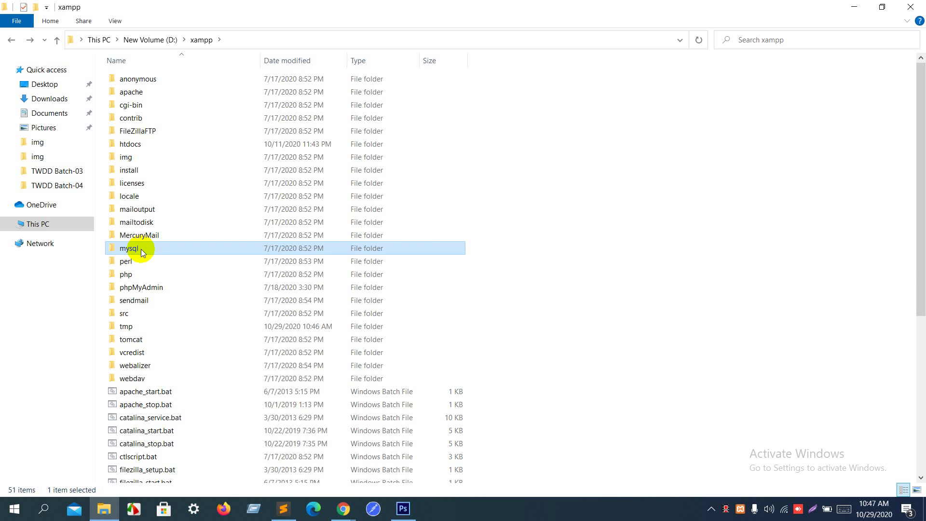
double_click(141, 249)
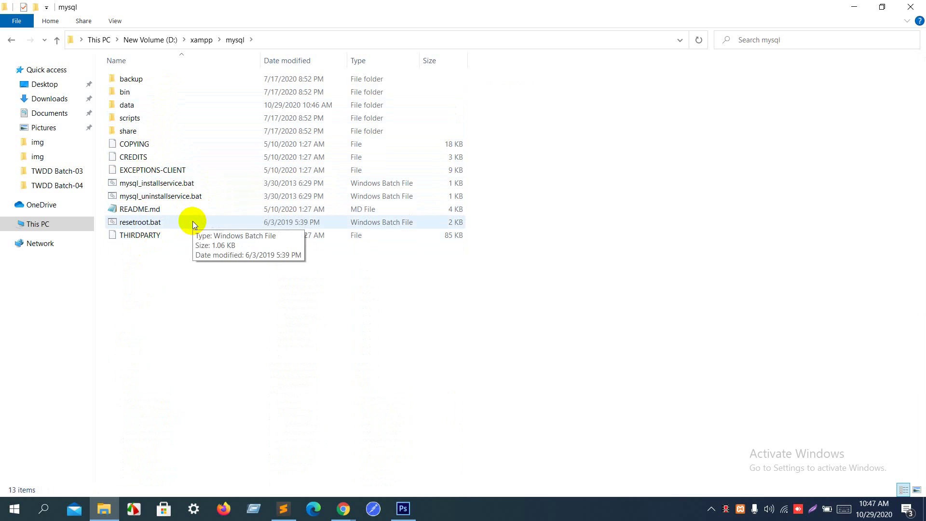
key(BackSpace)
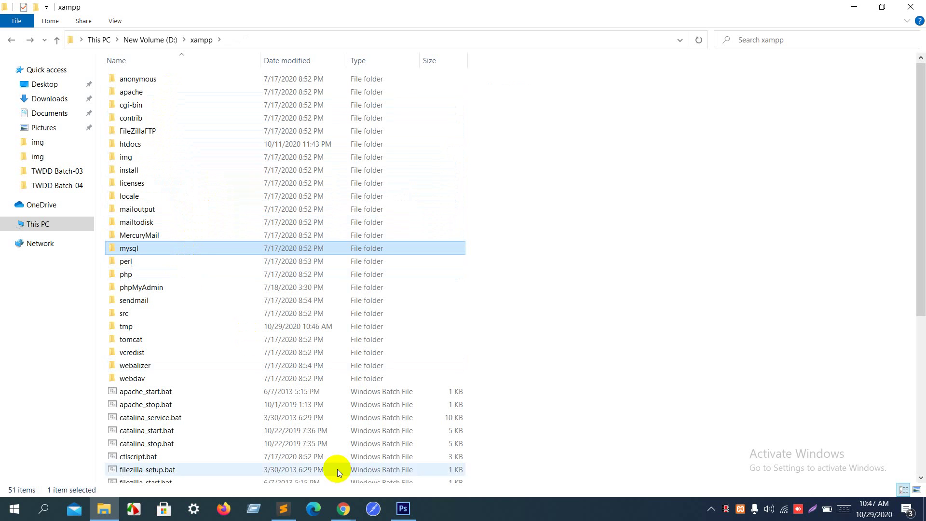
mouse_move(343, 509)
click(308, 480)
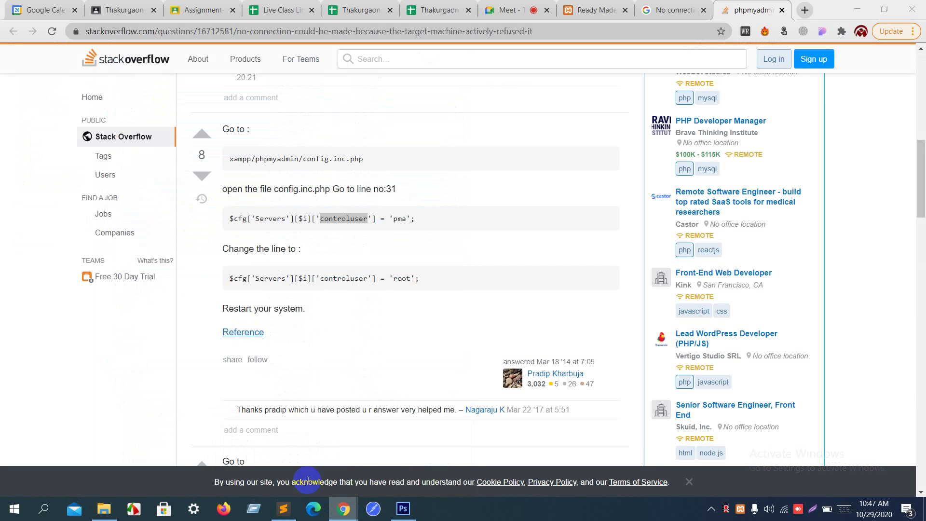
Step: Google 'download xampp' in a new tab and open the Apache Friends Download XAMPP result
click(804, 11)
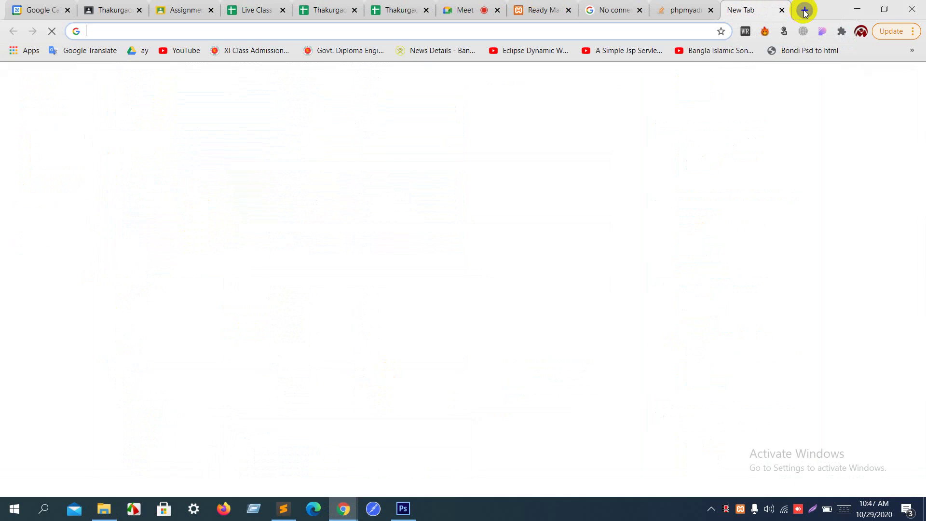
text(do)
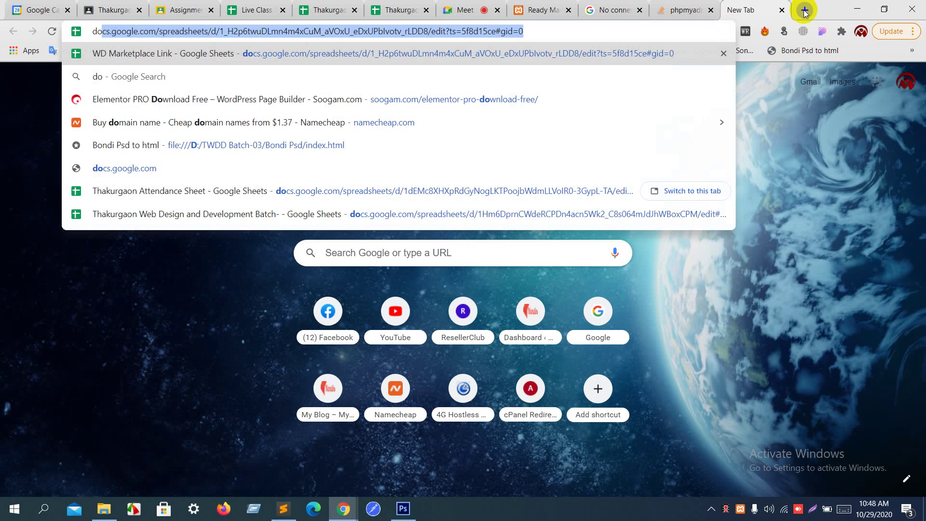
text(wnload)
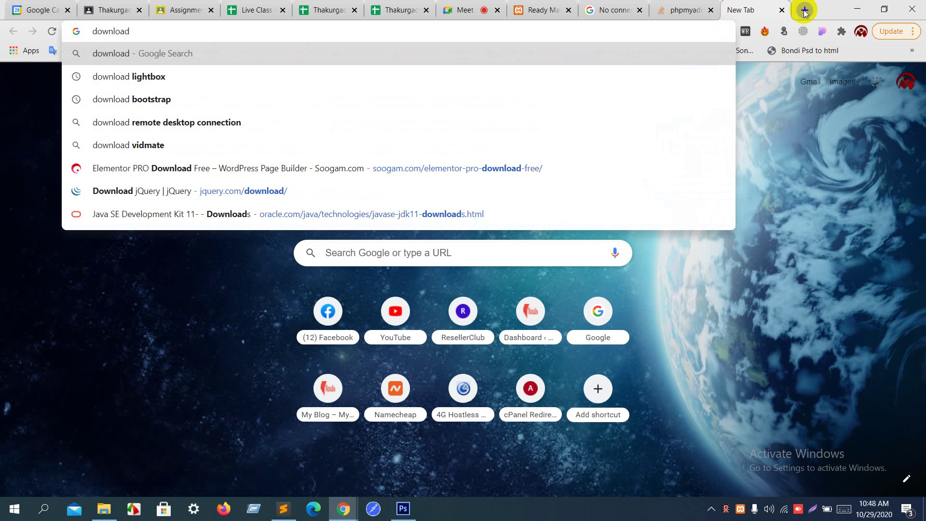
text( xamm)
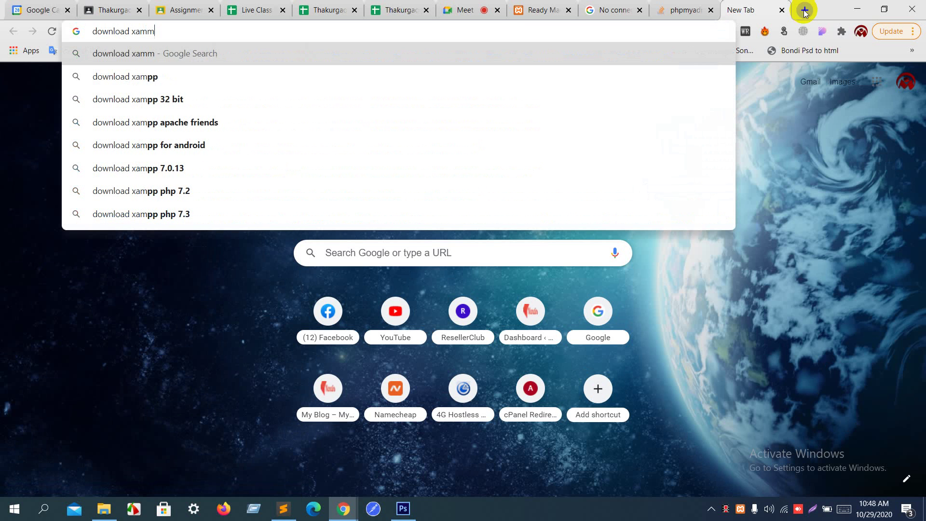
key(BackSpace)
text(p)
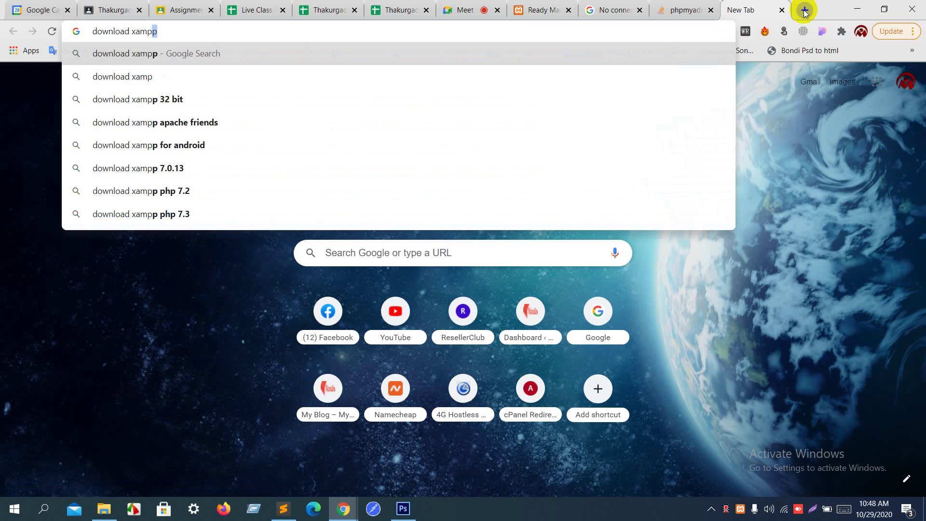
text(p)
key(Return)
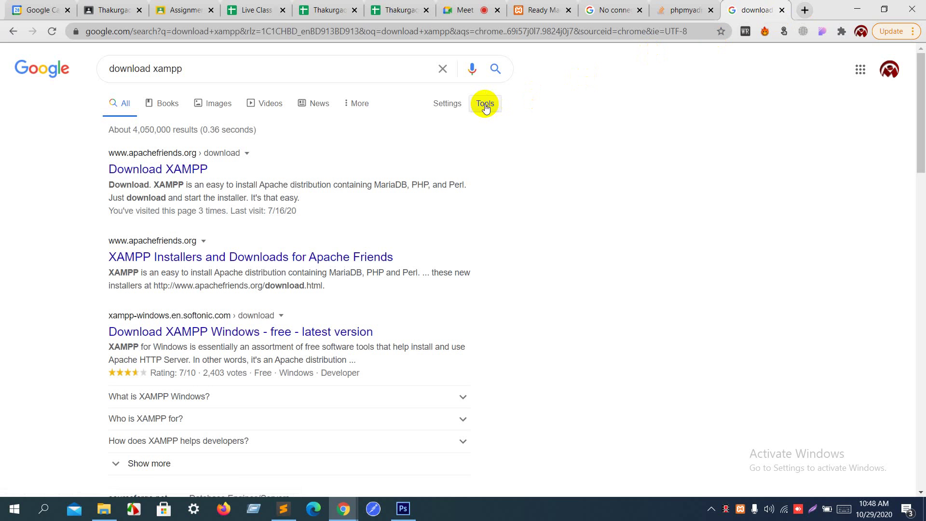
click(183, 169)
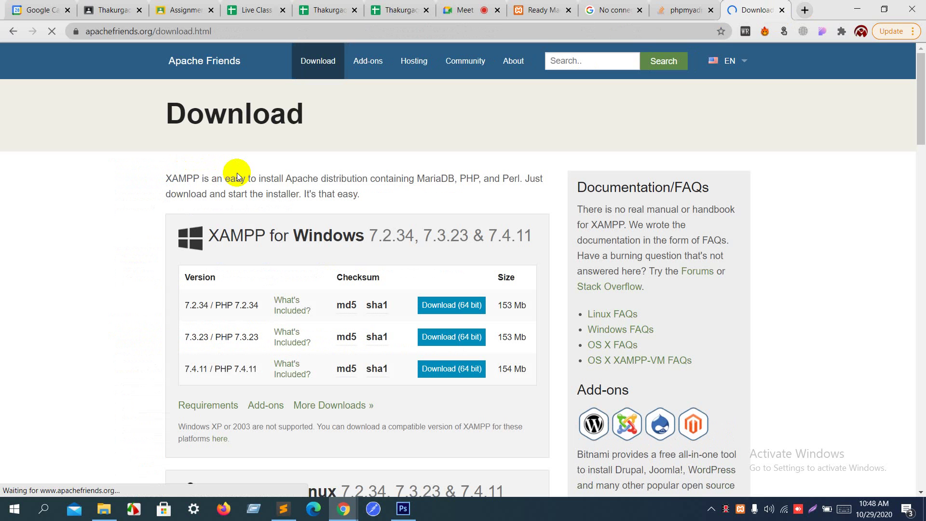
Step: Review the XAMPP for Windows downloads, then return to the Stack Overflow controluser answer
scroll(227, 284, down, 3)
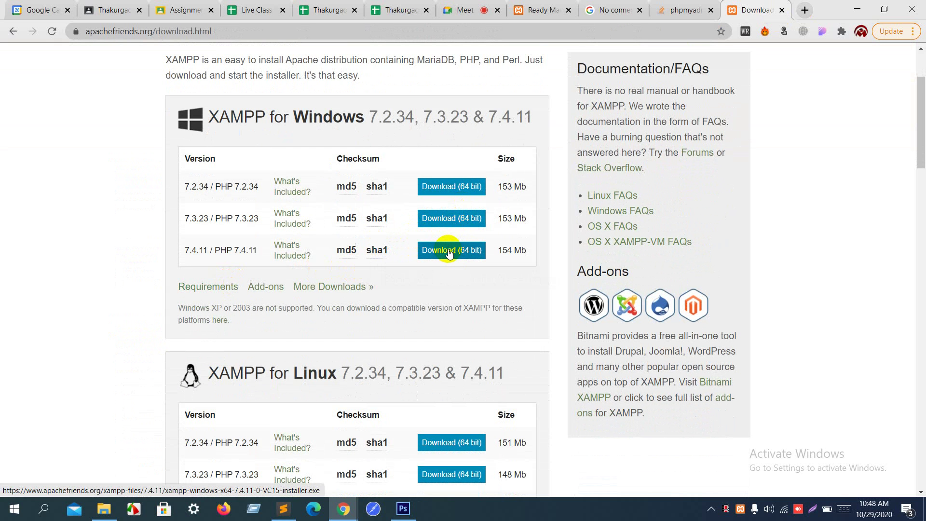
drag(278, 124, 355, 125)
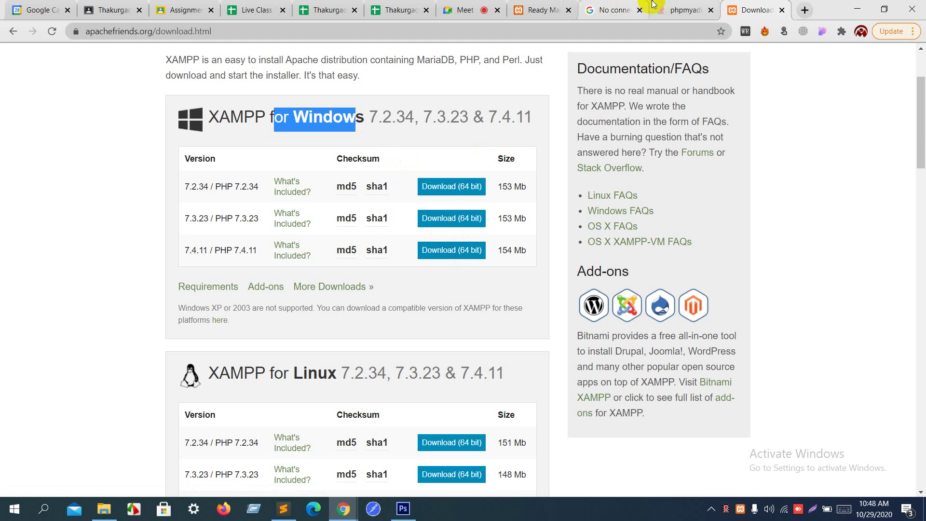
click(449, 9)
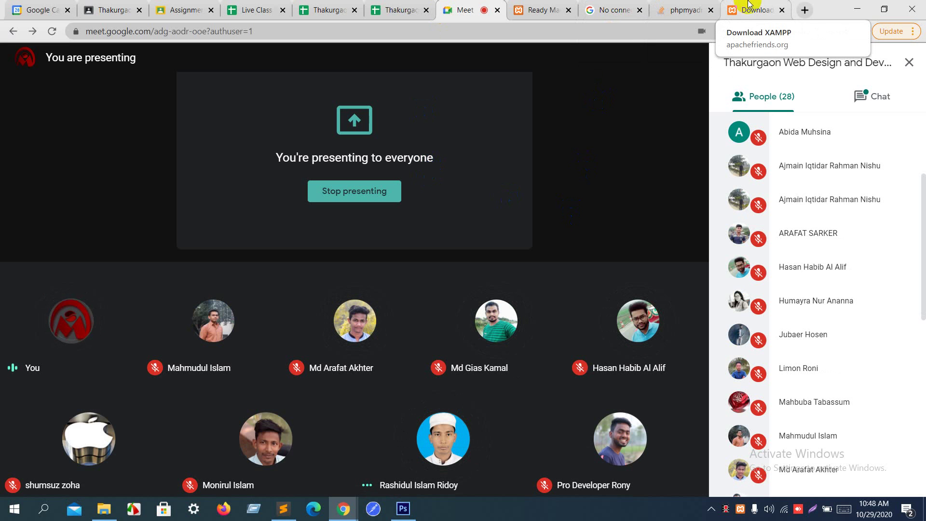
click(750, 6)
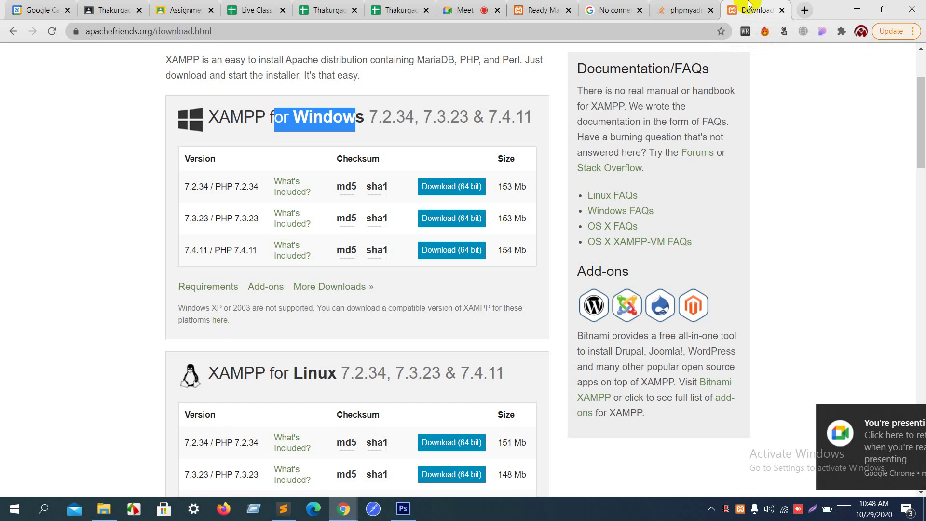
click(668, 6)
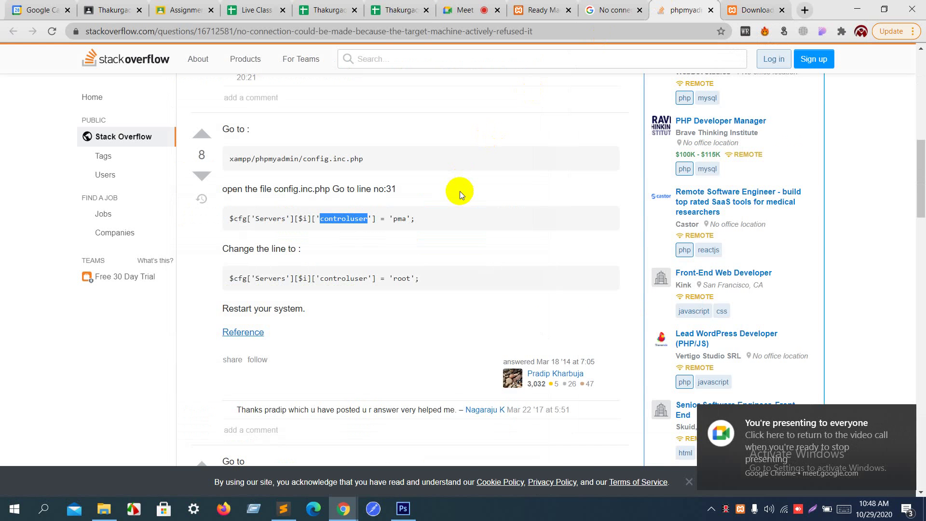
Step: From the 'actively refused it in xampp' results, open Our Code World's MySQL Error #2002 guide in a new tab
scroll(460, 191, down, 10)
click(611, 5)
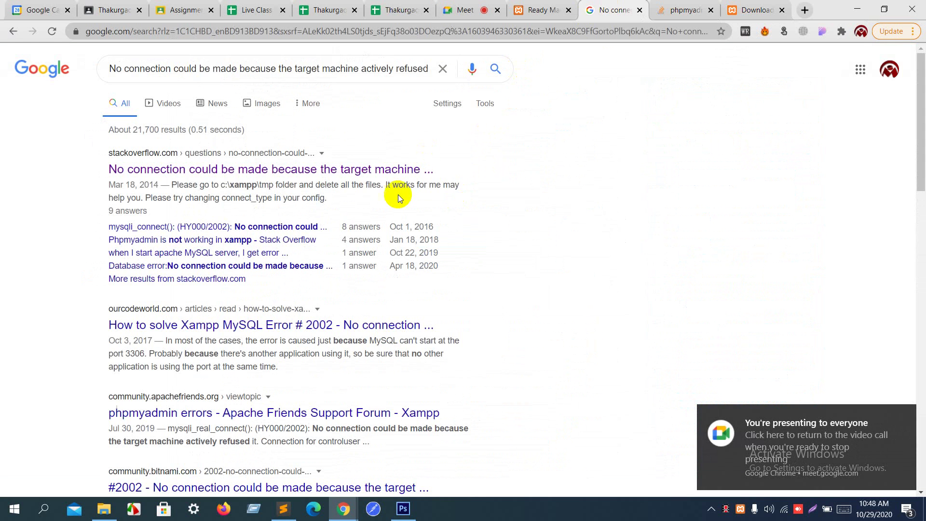
scroll(397, 198, down, 2)
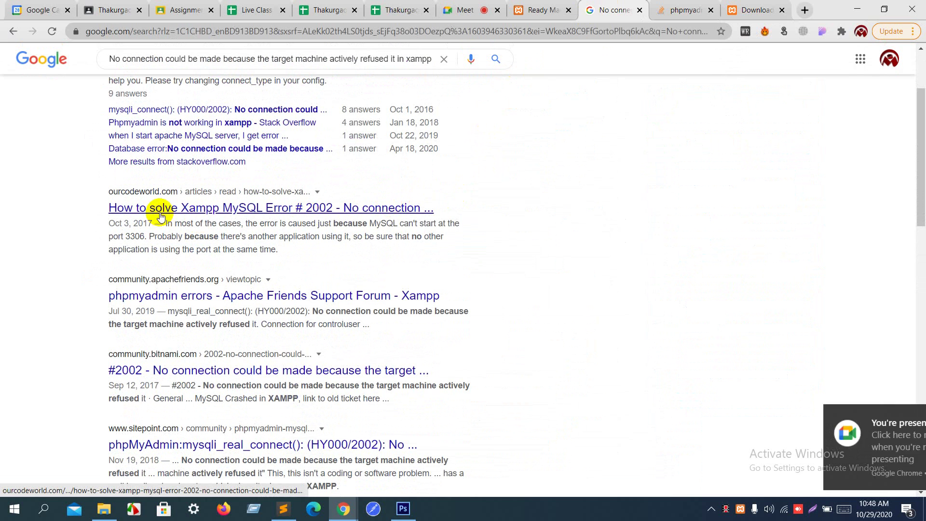
click(299, 220)
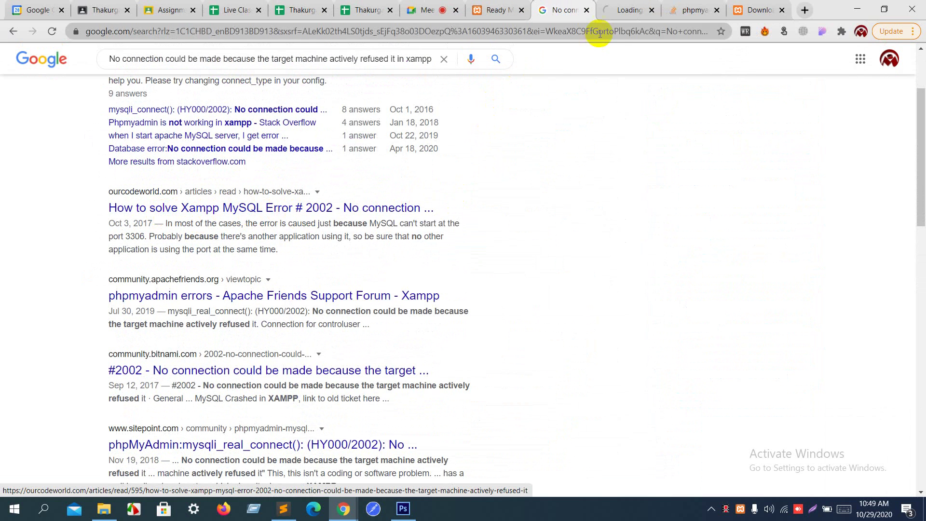
Step: Read Our Code World's Error #2002 fix through 'Restart MySQL and Apache', then close the article
click(632, 5)
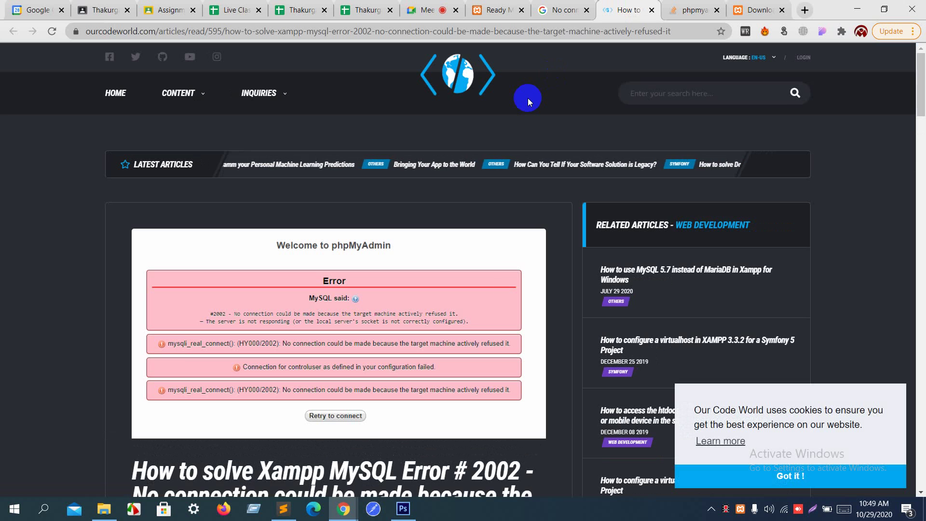
scroll(528, 97, down, 2)
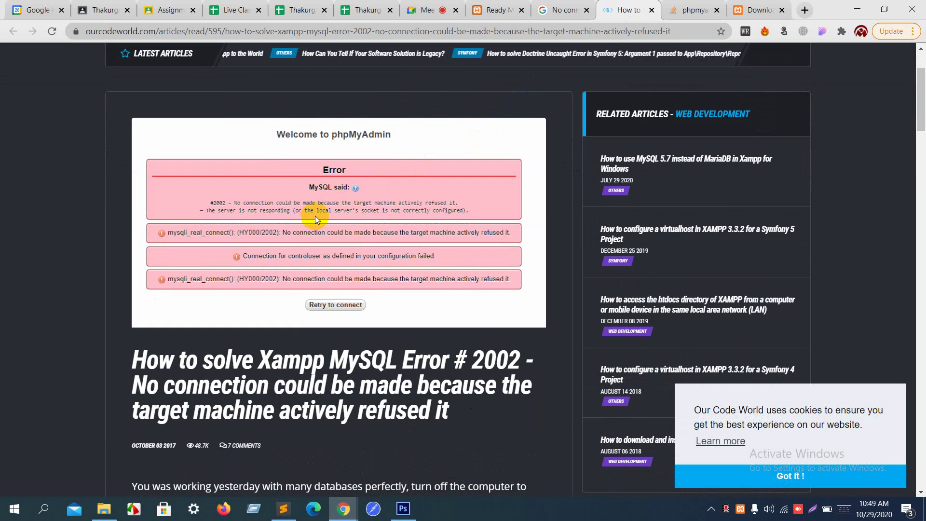
drag(316, 214, 445, 203)
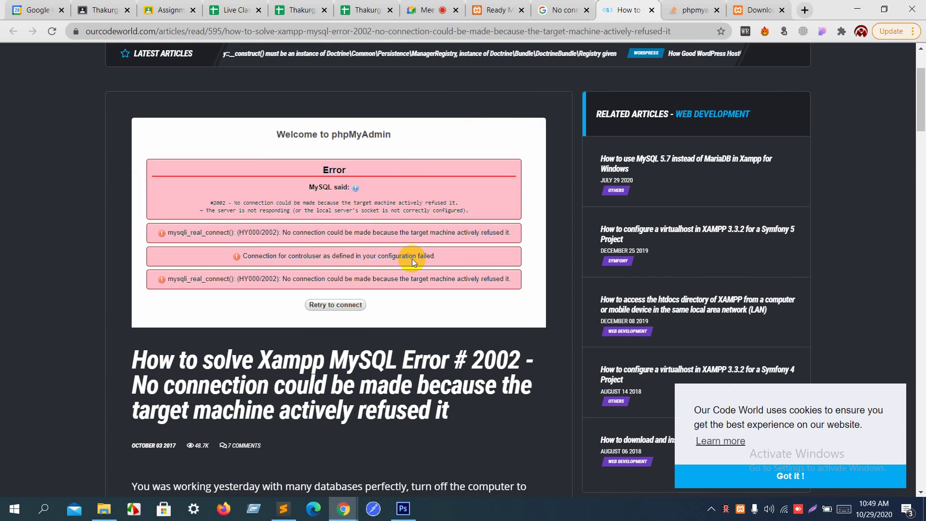
scroll(412, 259, down, 2)
scroll(412, 258, down, 15)
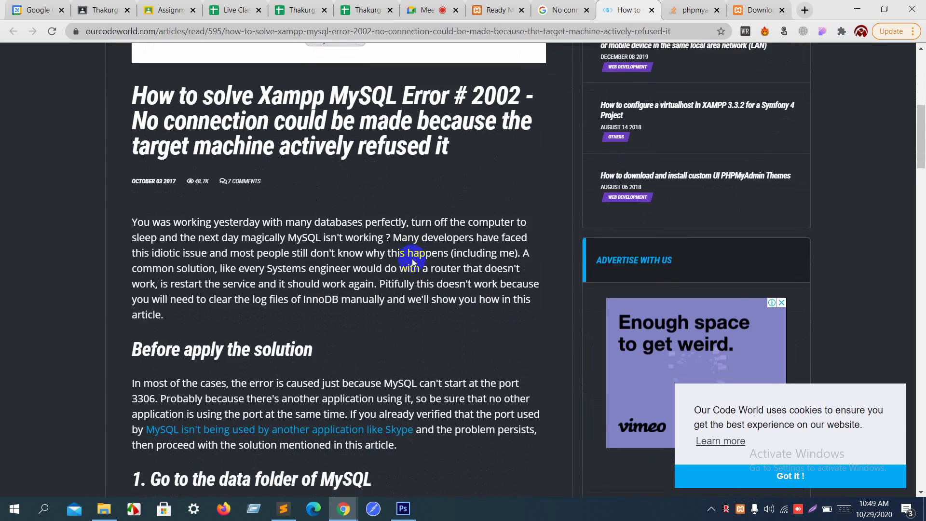
scroll(412, 259, down, 1)
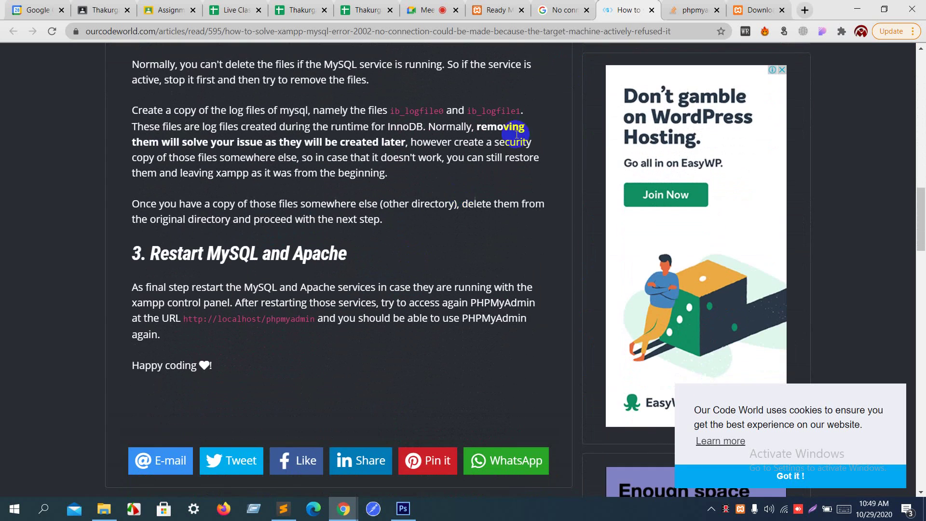
click(651, 10)
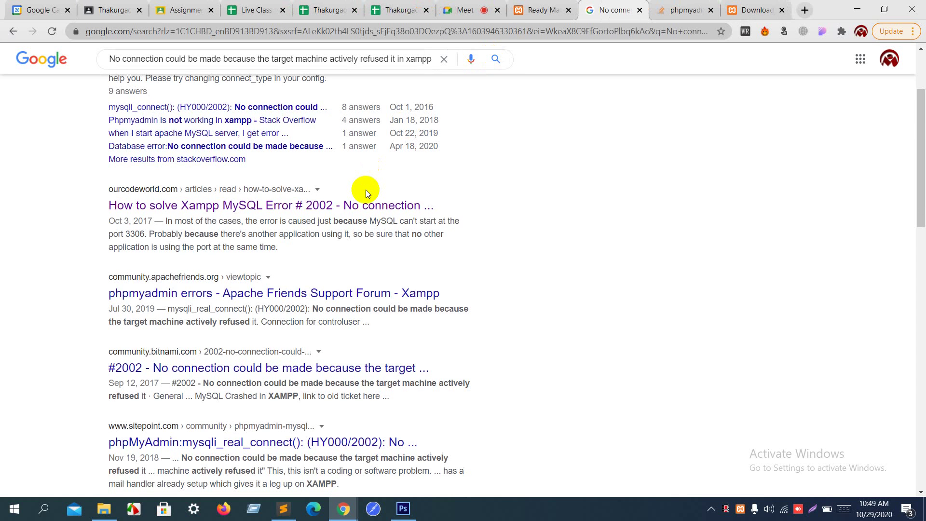
Step: Open the SitePoint thread on the mysqli_real_connect (HY000/2002) error in a new tab and view it
scroll(366, 190, down, 3)
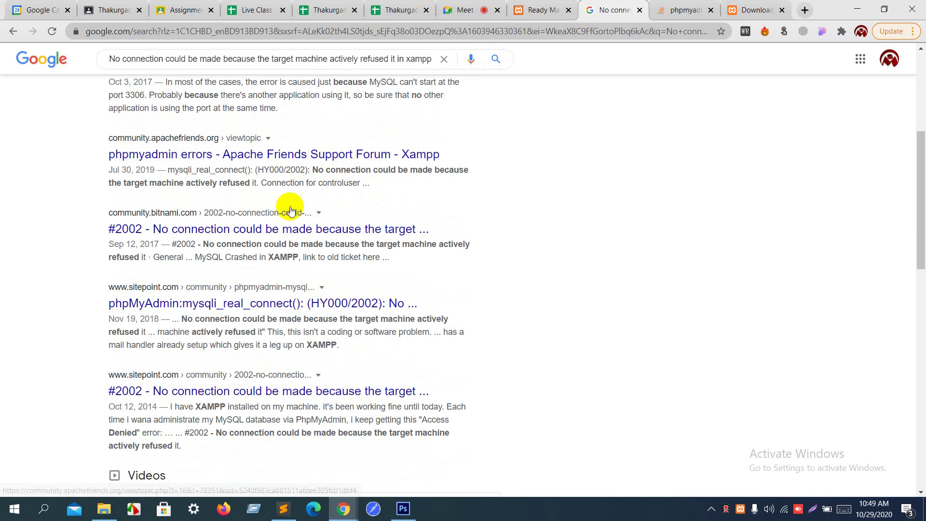
right_click(273, 305)
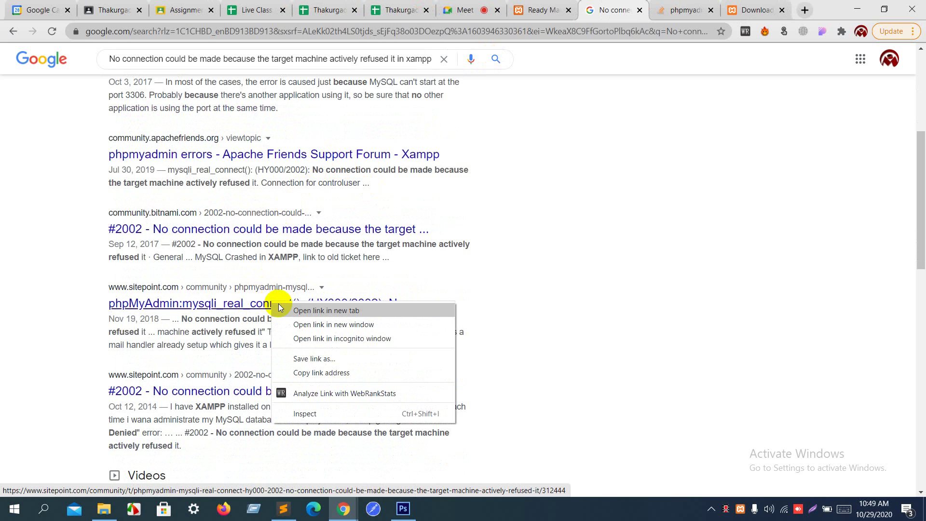
click(285, 310)
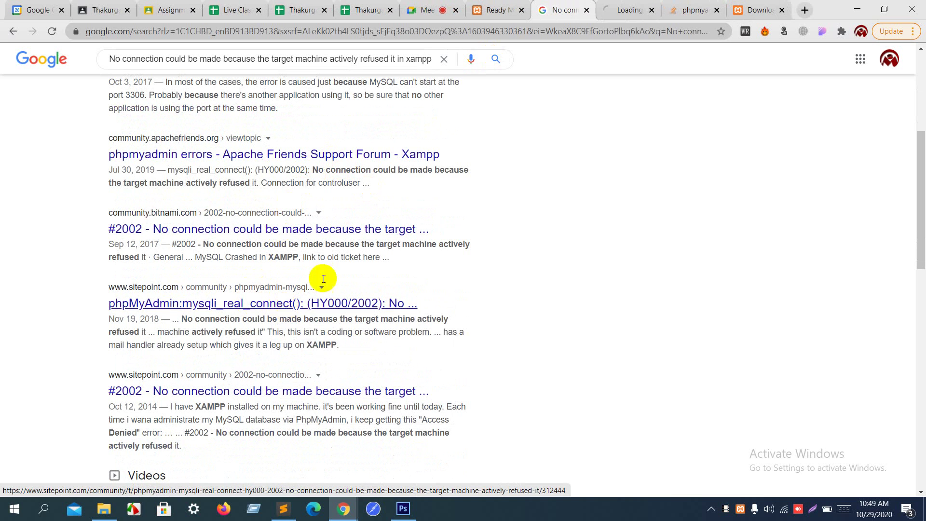
click(631, 4)
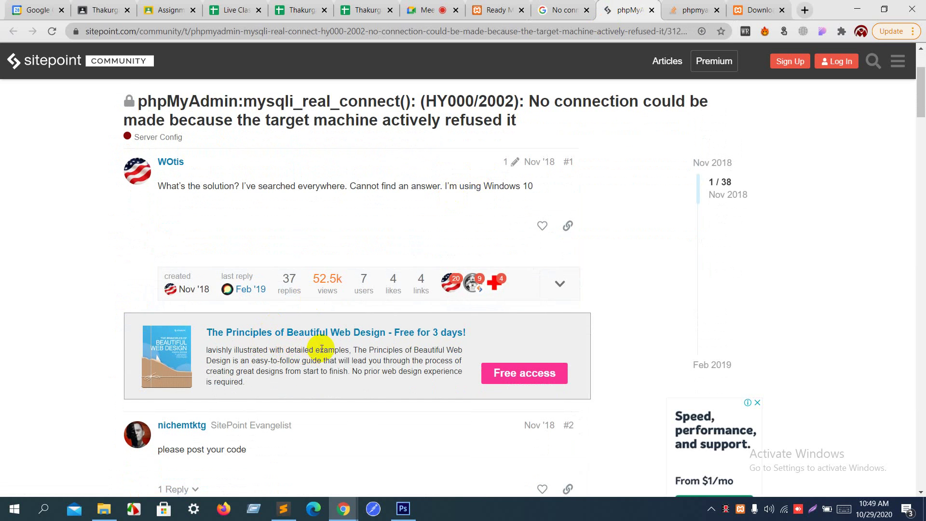
Step: Skim the SitePoint replies blaming a firewall or stopped MySQL server, then close the thread
scroll(377, 349, down, 6)
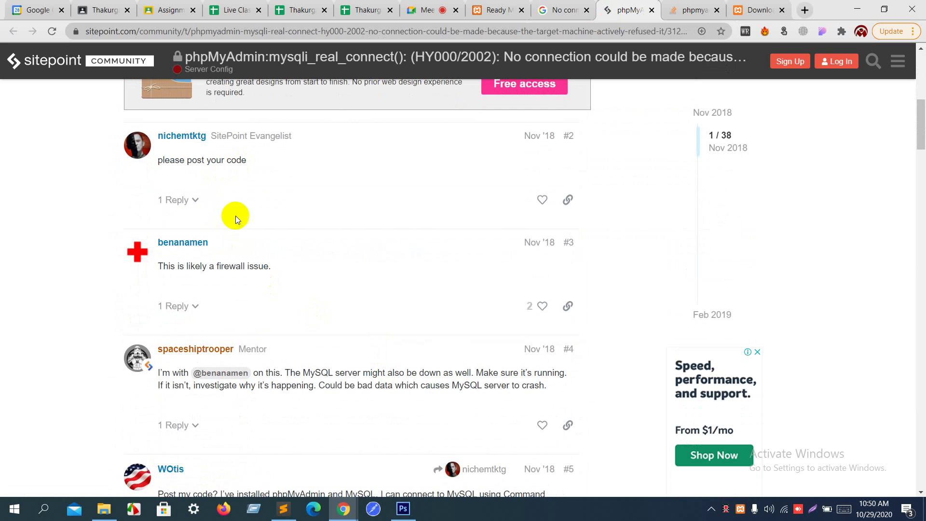
scroll(259, 351, down, 9)
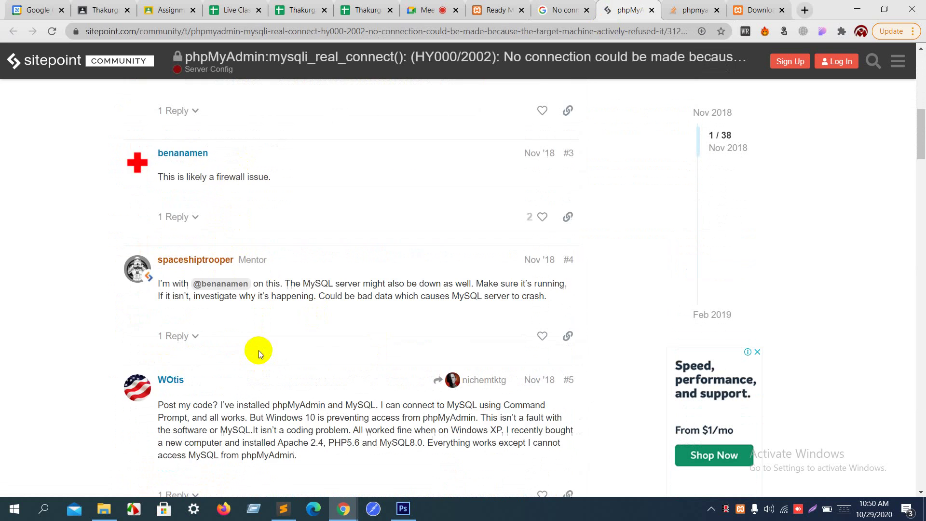
scroll(259, 350, up, 11)
scroll(259, 351, up, 5)
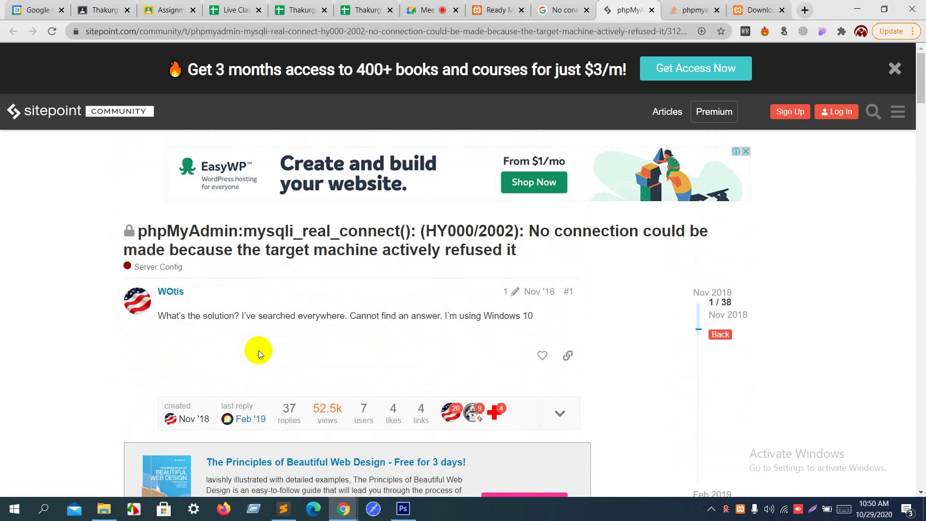
click(651, 11)
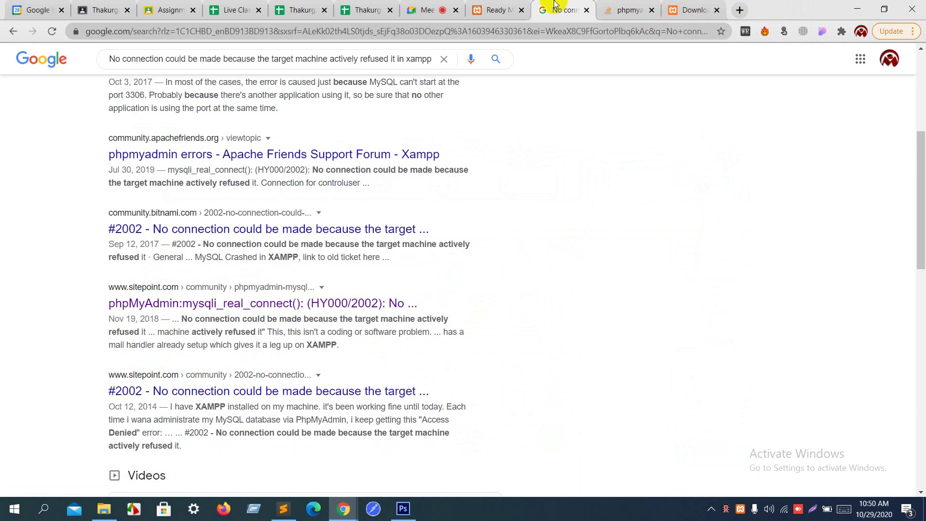
Step: Open the xspdf.com article on the 'no connection could be made' XAMPP error in a new tab
scroll(450, 198, down, 10)
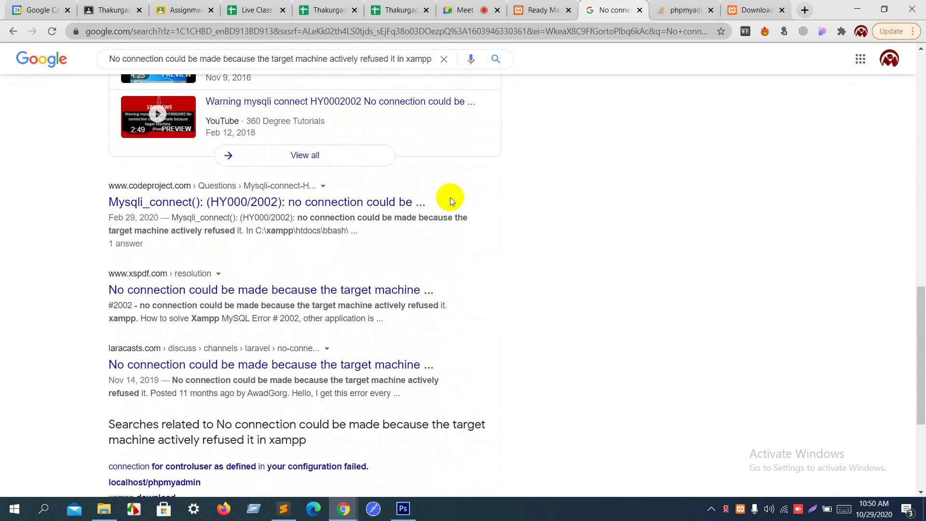
scroll(450, 198, down, 1)
scroll(451, 198, down, 1)
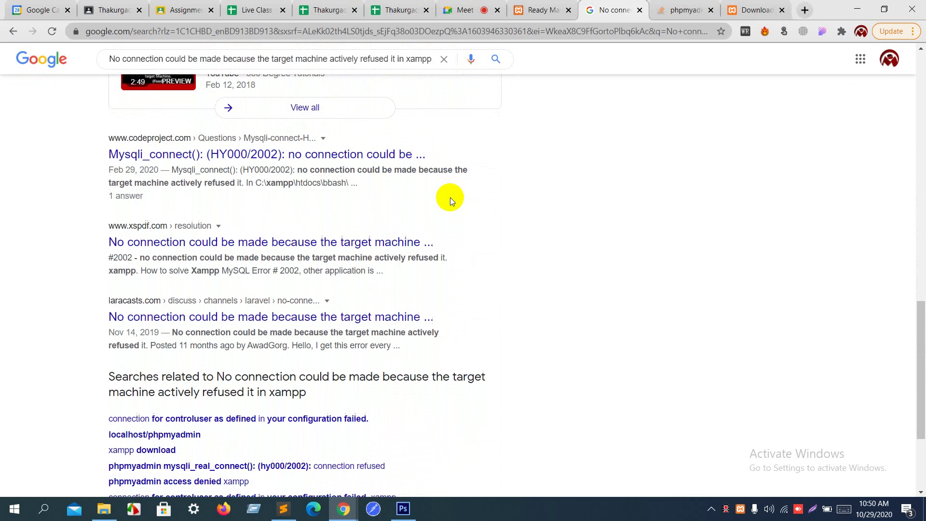
right_click(364, 237)
click(378, 238)
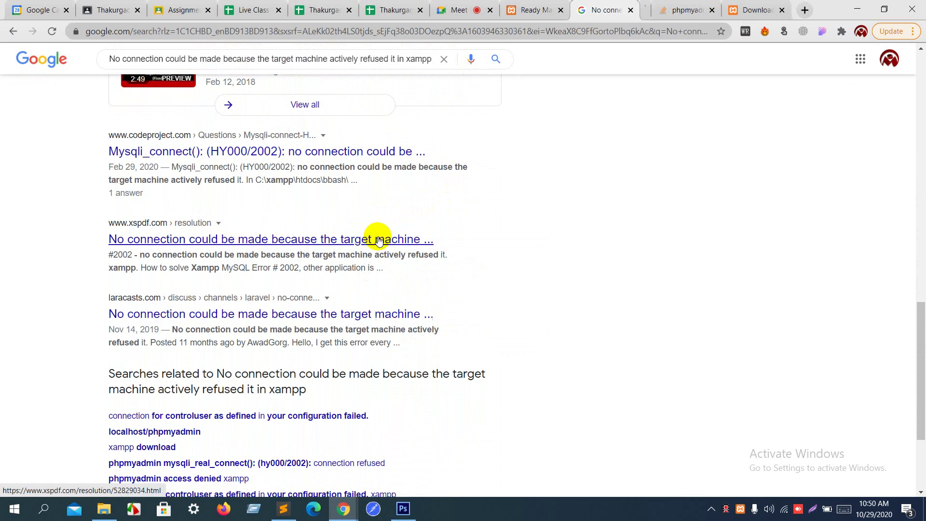
click(622, 5)
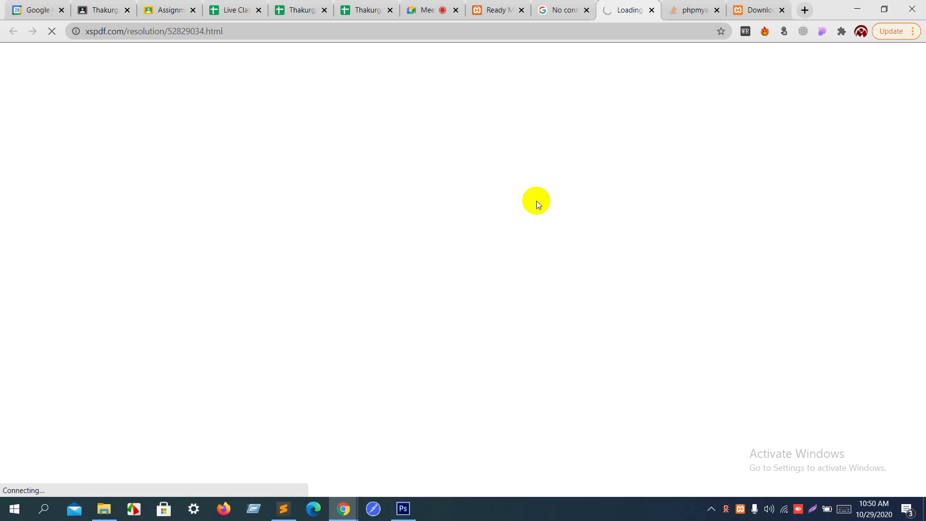
click(712, 508)
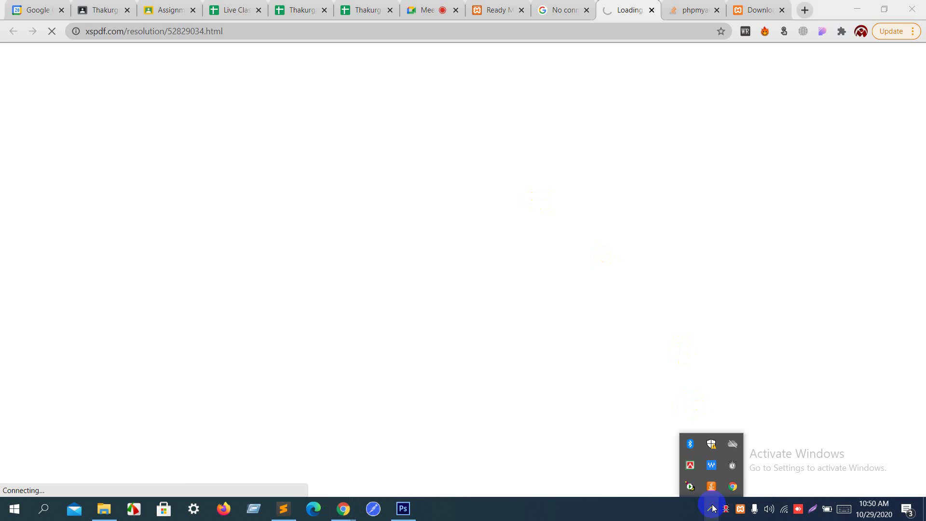
Step: Set the Tomcat9 service's startup type to Disabled and confirm with OK
double_click(692, 482)
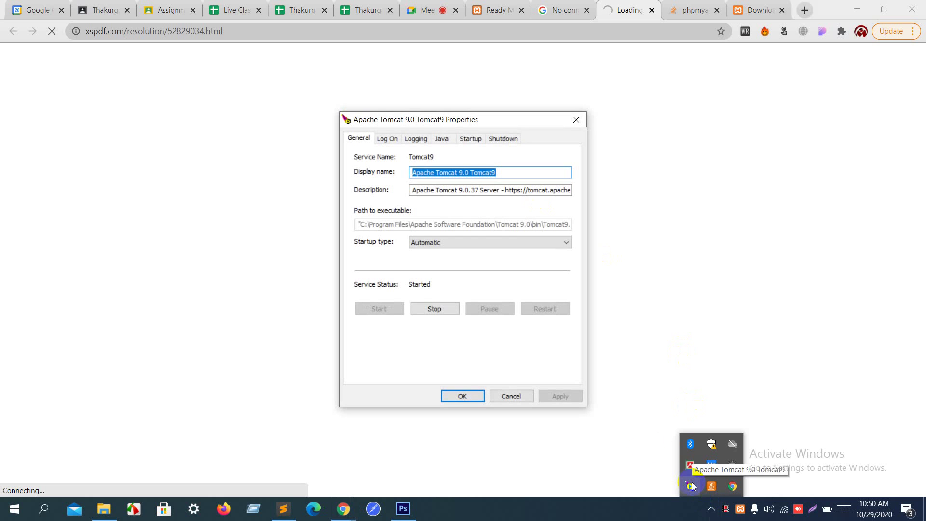
click(482, 242)
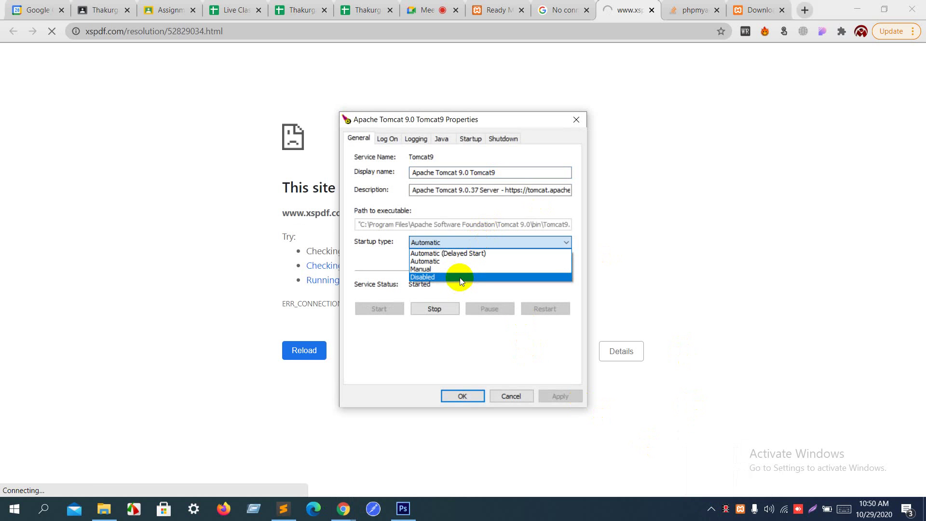
click(459, 277)
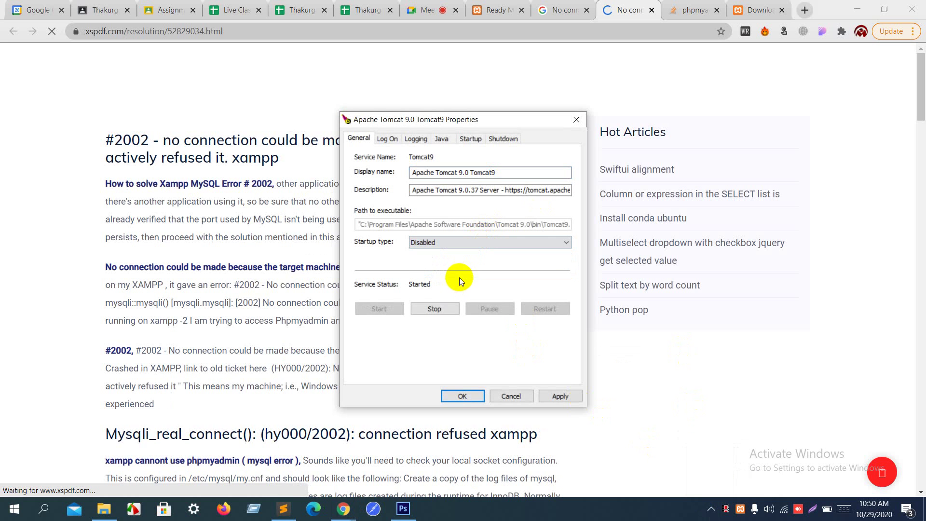
click(464, 396)
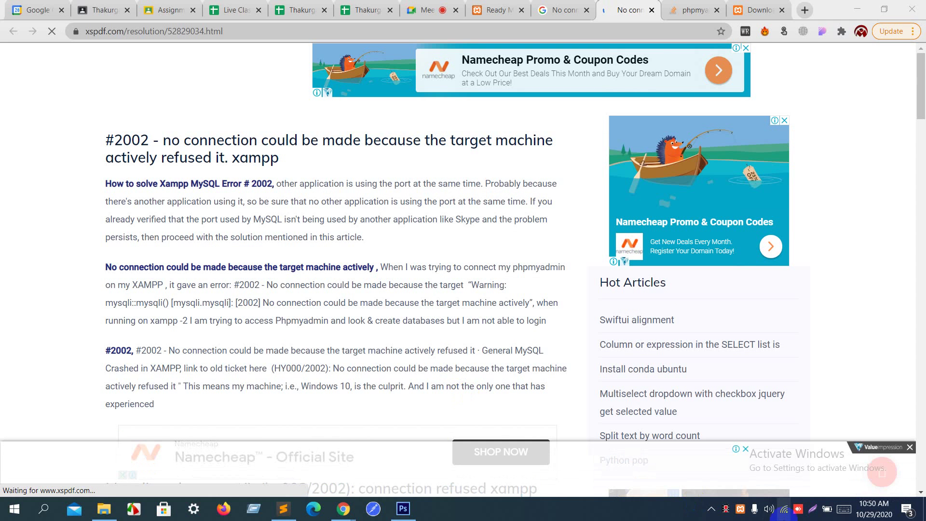
Step: Reopen Tomcat9 Properties, choose Disabled again and apply it
click(712, 509)
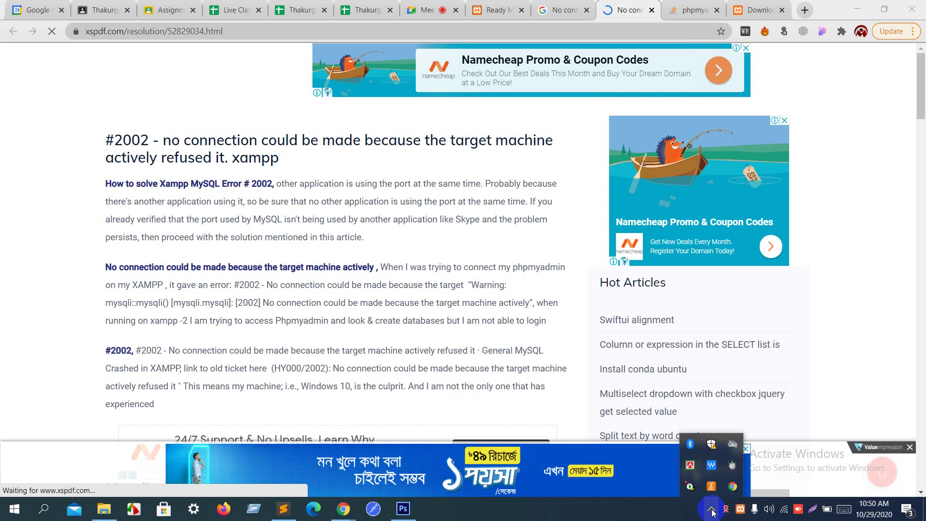
double_click(689, 488)
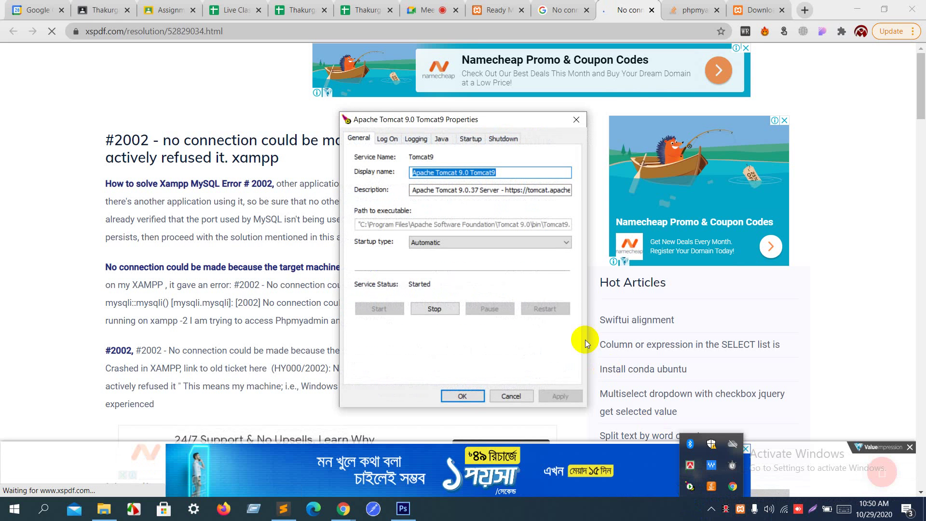
click(475, 240)
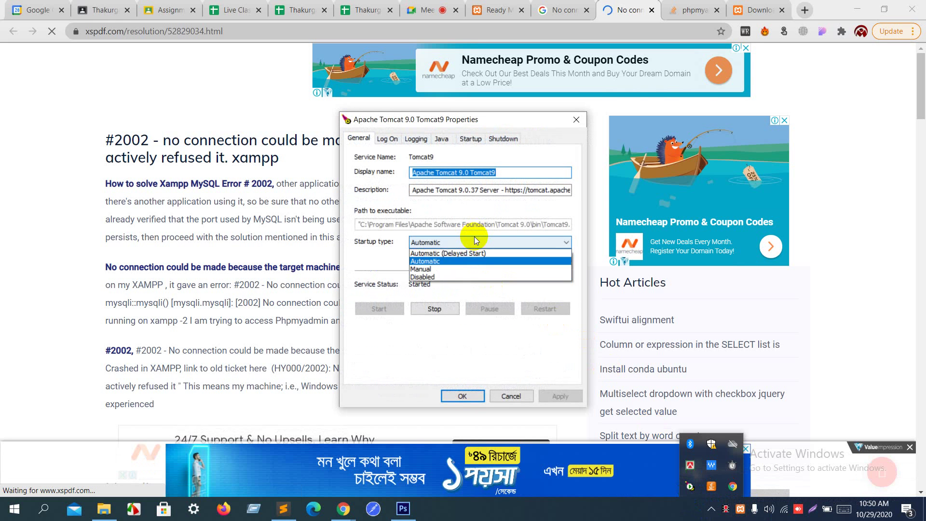
click(459, 276)
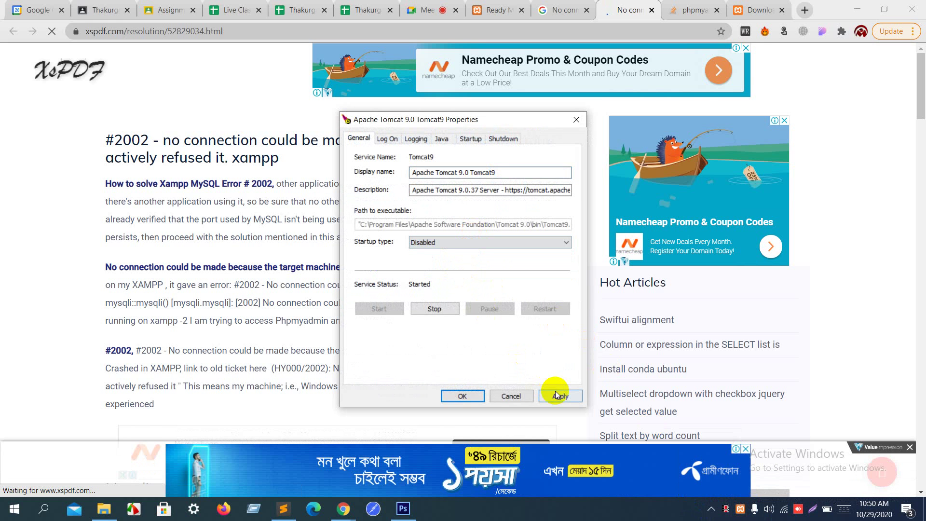
click(558, 395)
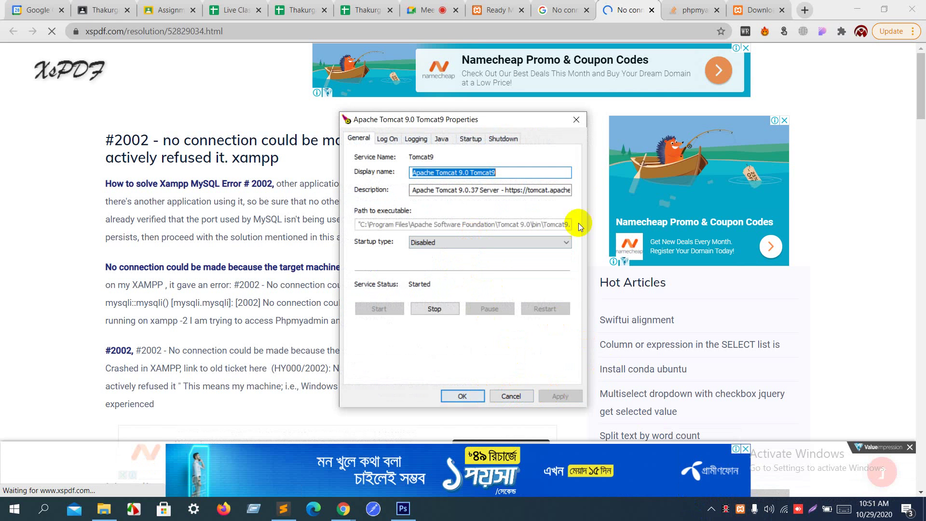
click(578, 119)
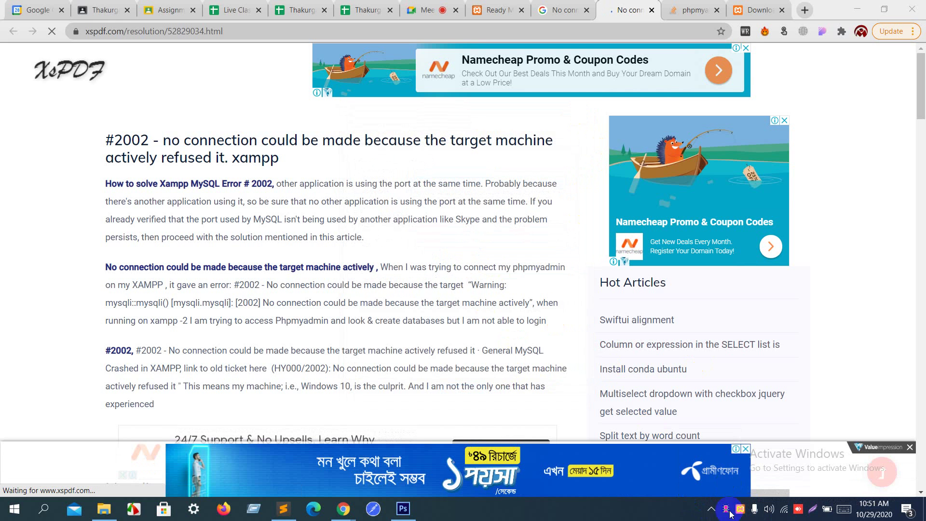
Step: Exit the Tomcat tray monitor and bring up the XAMPP Control Panel
click(711, 507)
click(711, 508)
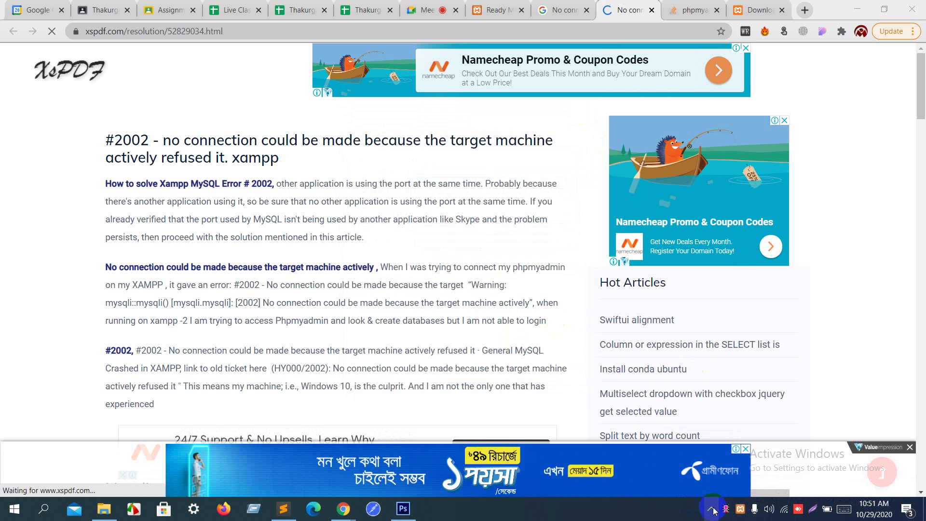
click(715, 511)
right_click(691, 486)
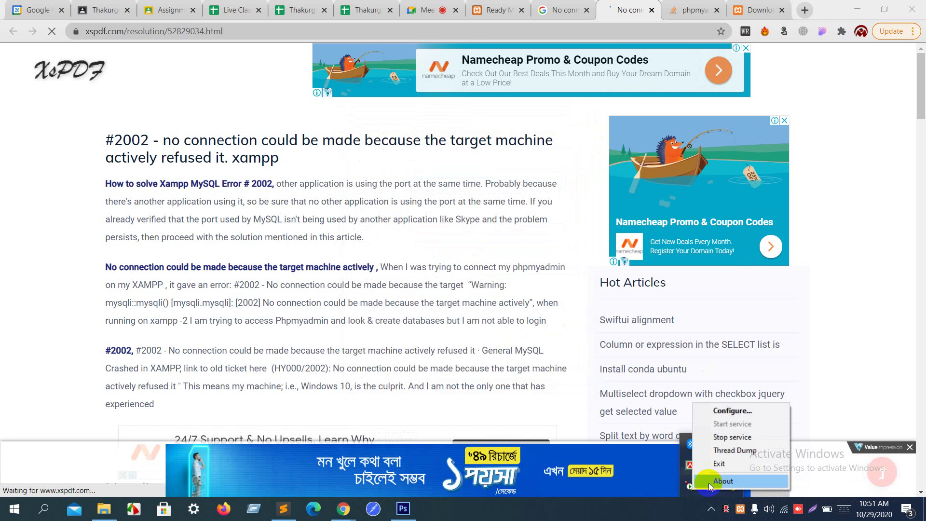
click(722, 463)
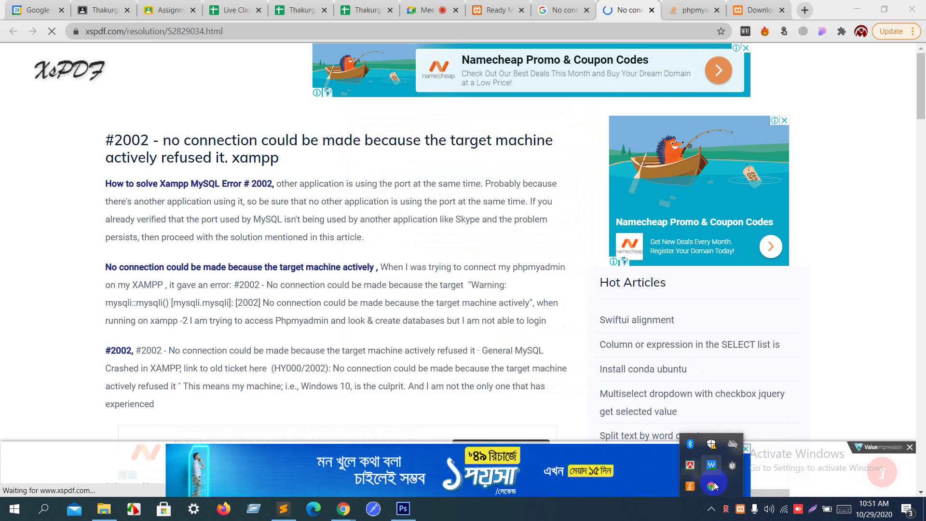
click(742, 511)
Step: Retry starting MySQL and select the 'blocked port, missing dependencies' error line in the log
click(742, 510)
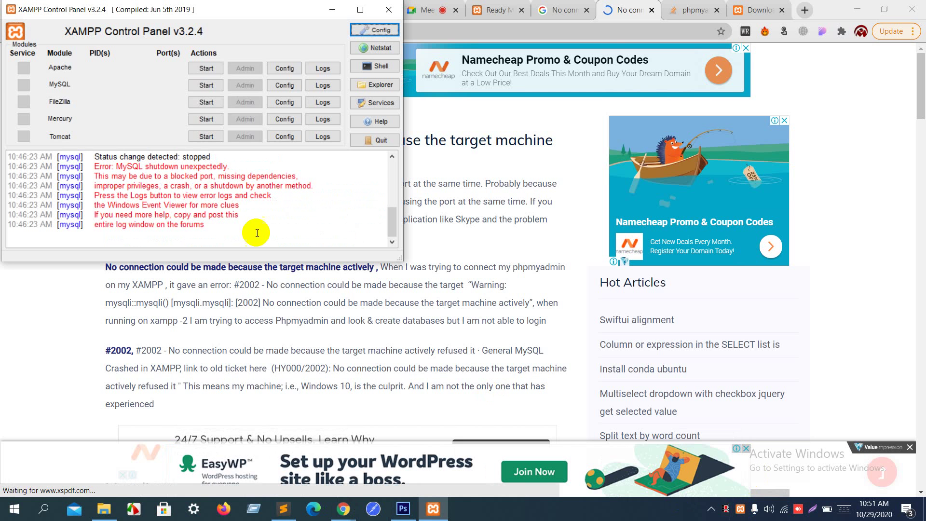
click(215, 86)
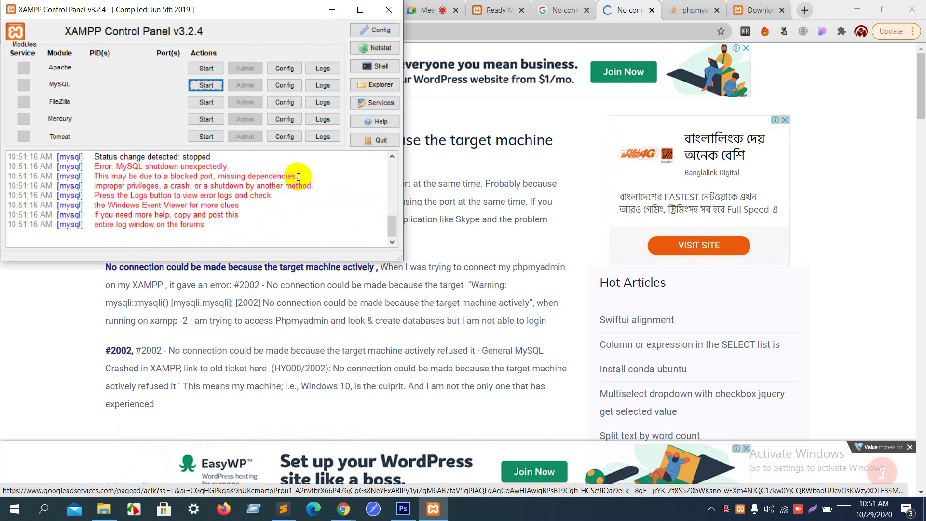
drag(299, 177, 95, 177)
key(ctrl+c)
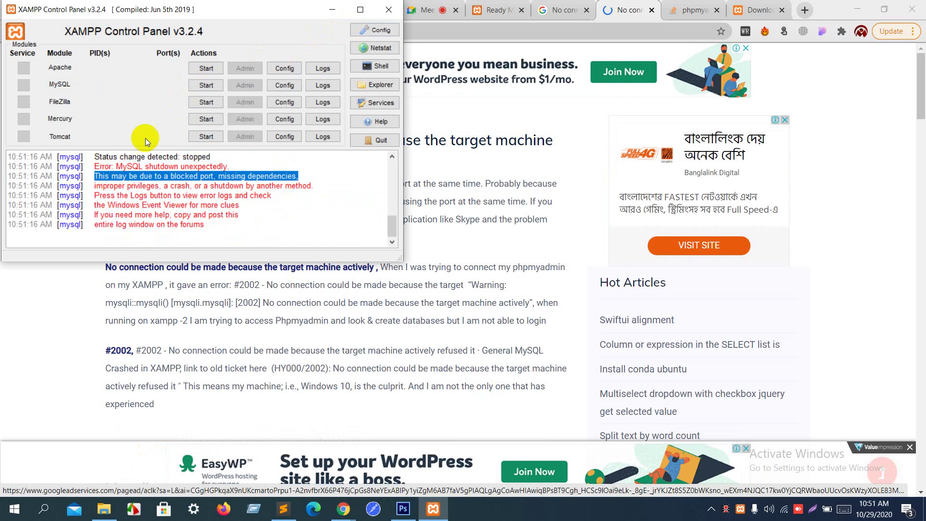
click(568, 27)
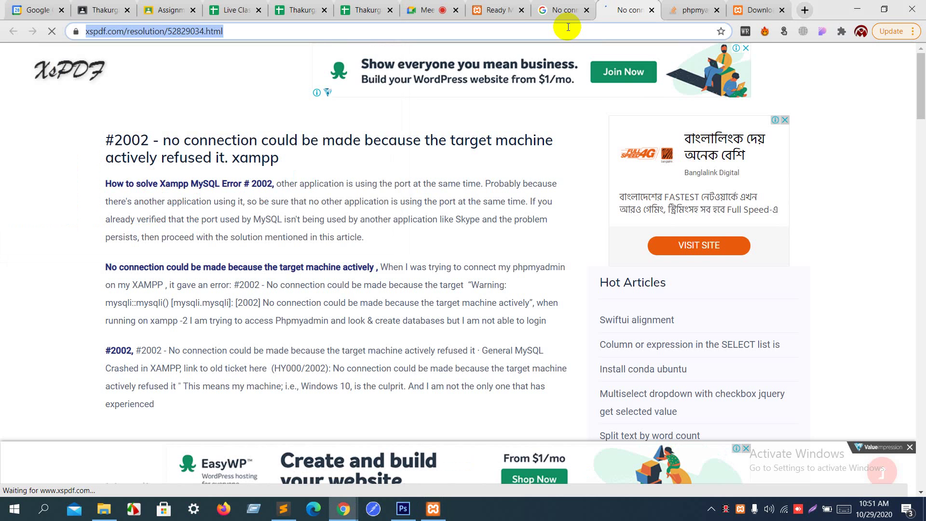
Step: Google the pasted 'This may be due to a blocked port, missing dependencies,' error and scan the results
key(ctrl+v)
key(Return)
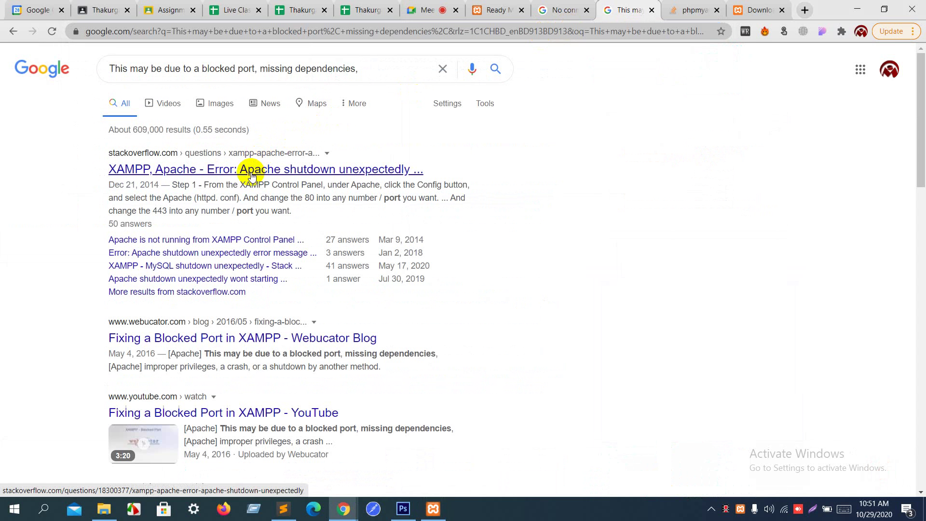
scroll(285, 238, down, 2)
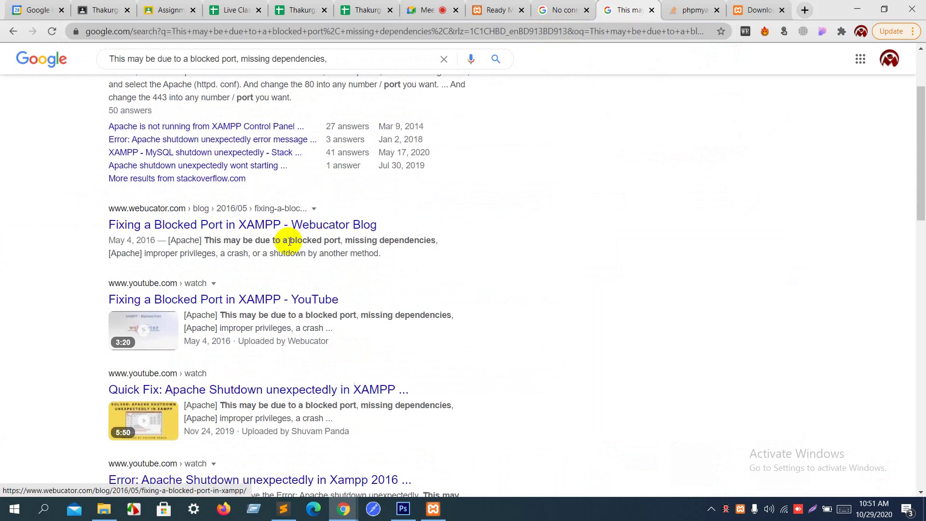
scroll(349, 218, down, 4)
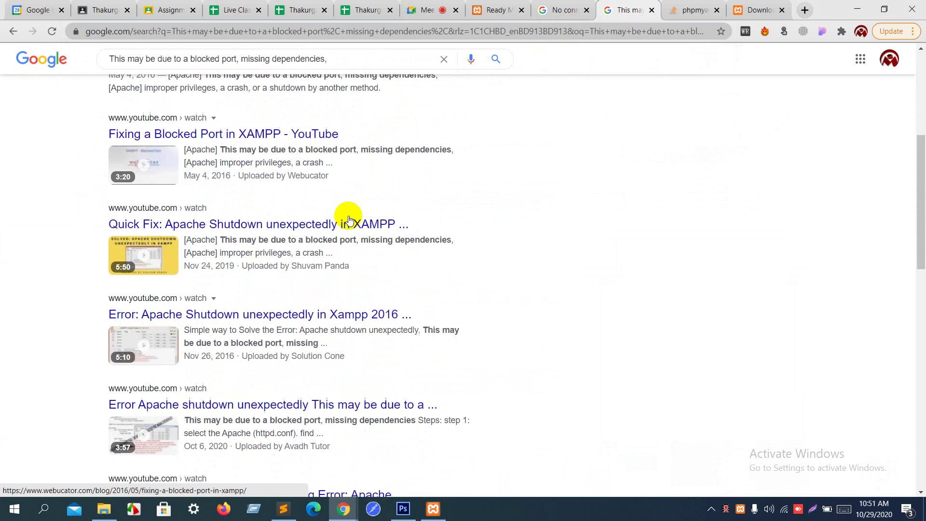
scroll(348, 217, down, 8)
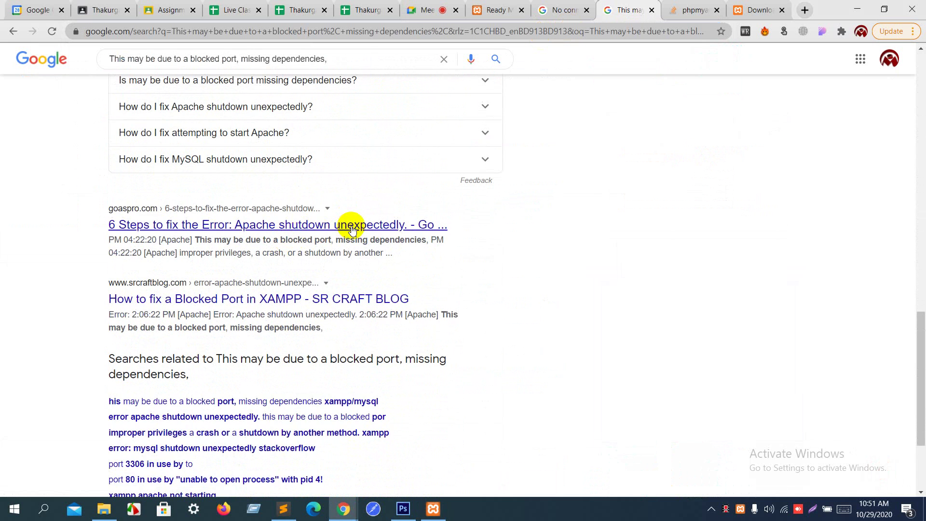
scroll(352, 225, up, 15)
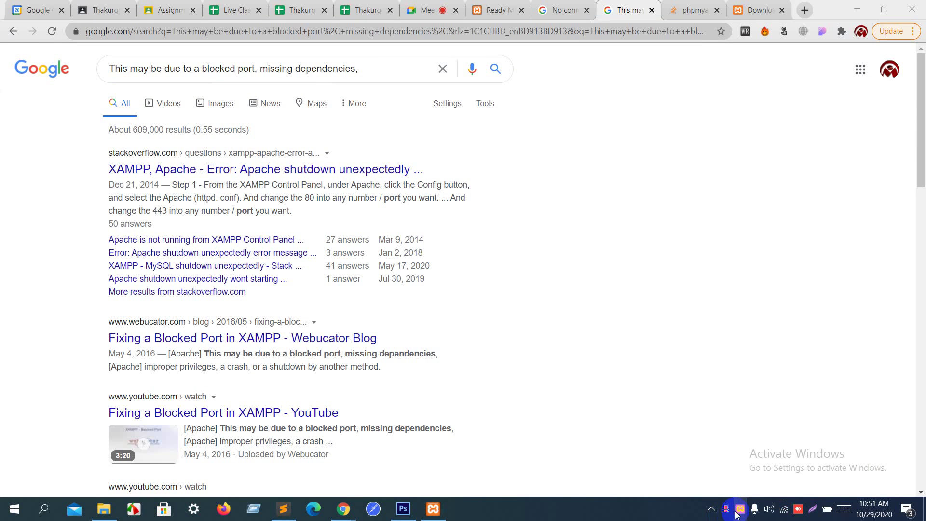
Step: Start Apache and MySQL, retrying MySQL once, then open the Control Panel's Config settings
click(433, 509)
click(216, 71)
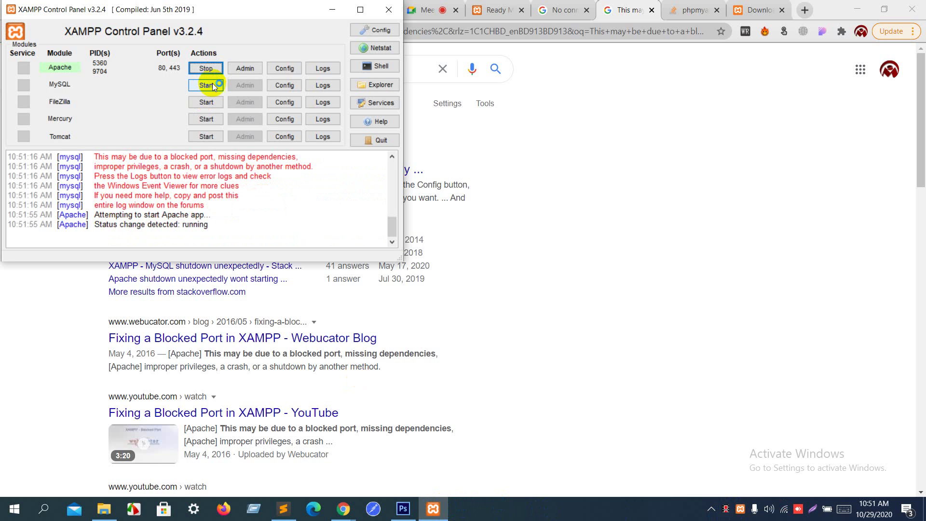
click(212, 84)
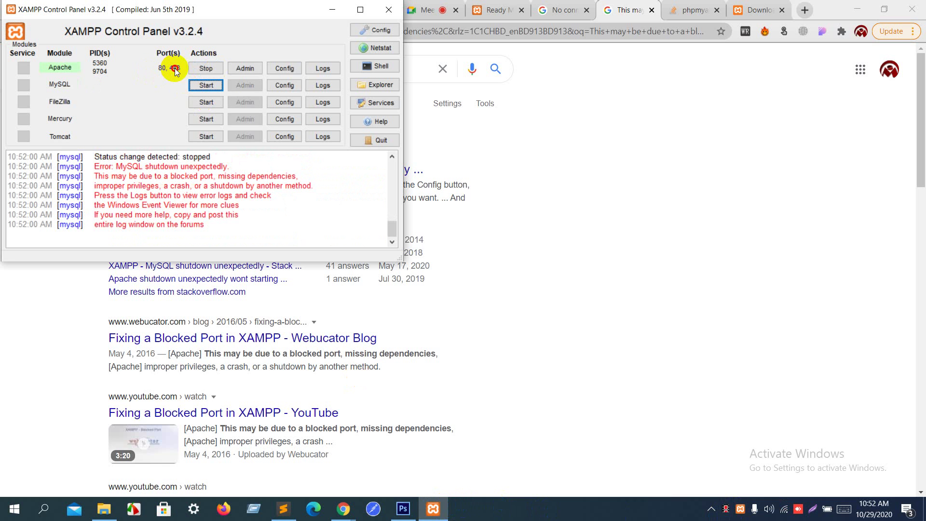
click(213, 85)
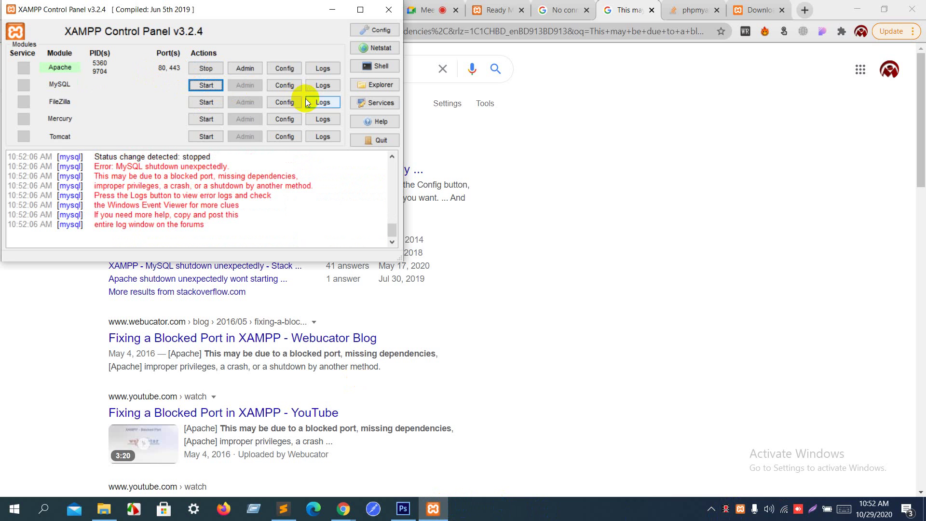
click(283, 85)
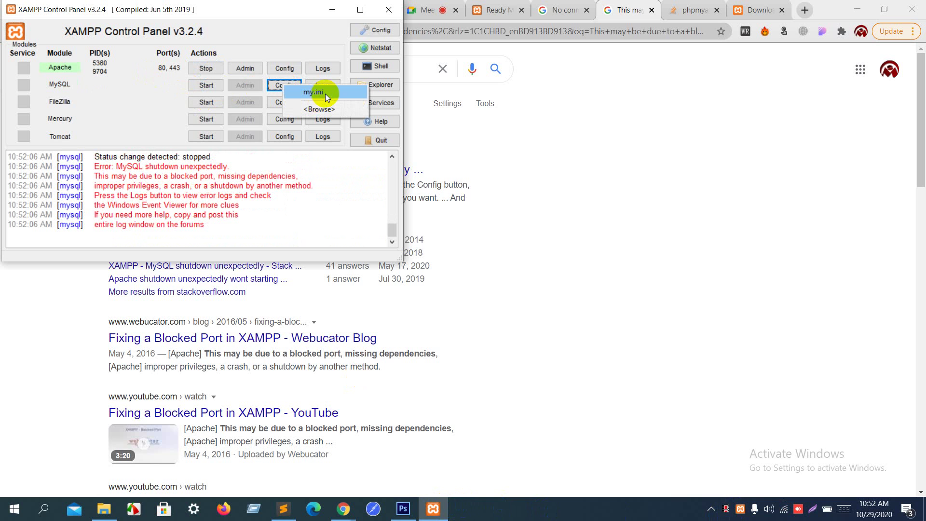
click(370, 30)
Step: Change MySQL's Main Port from 3306 to 3310 in Service and Port Settings and save the configuration
click(396, 180)
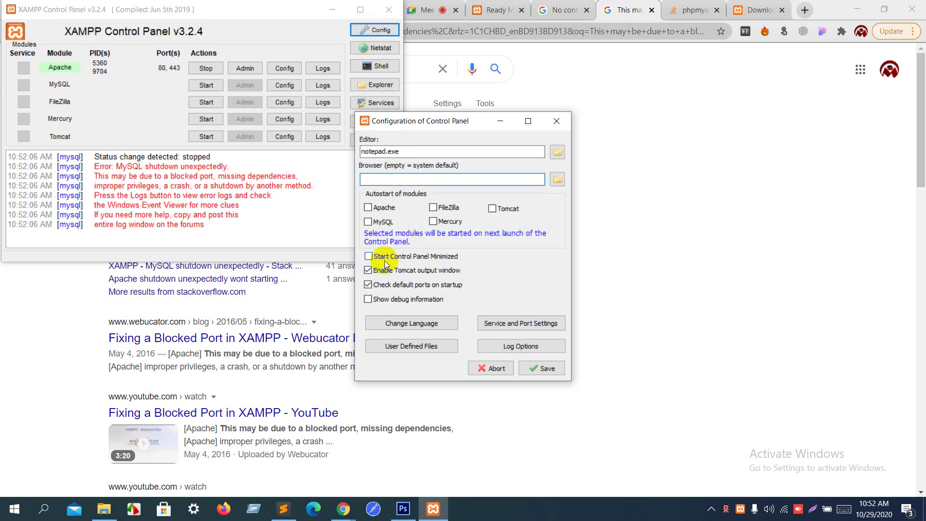
click(513, 325)
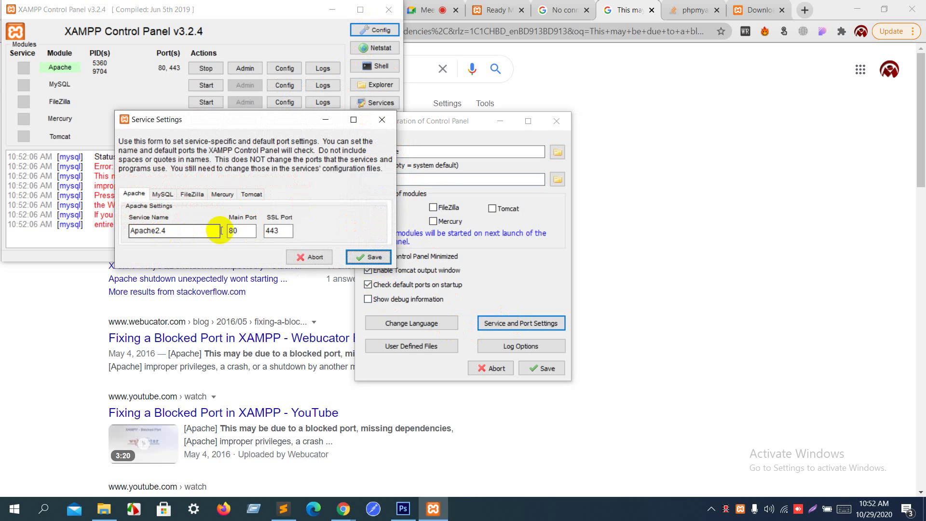
click(172, 199)
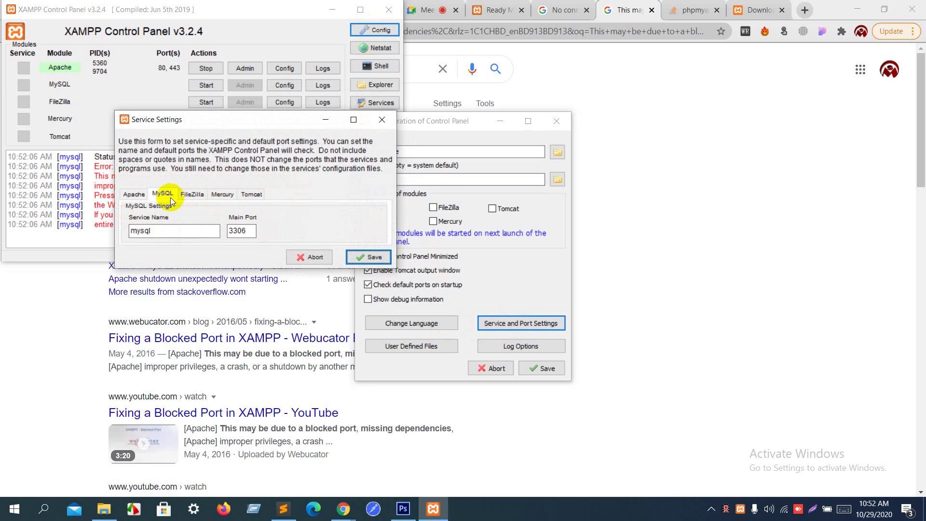
double_click(241, 231)
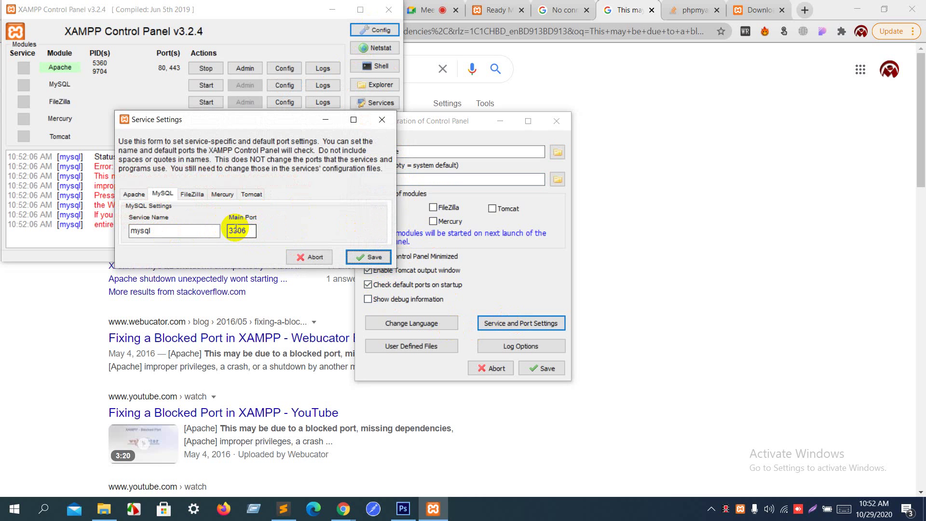
click(237, 230)
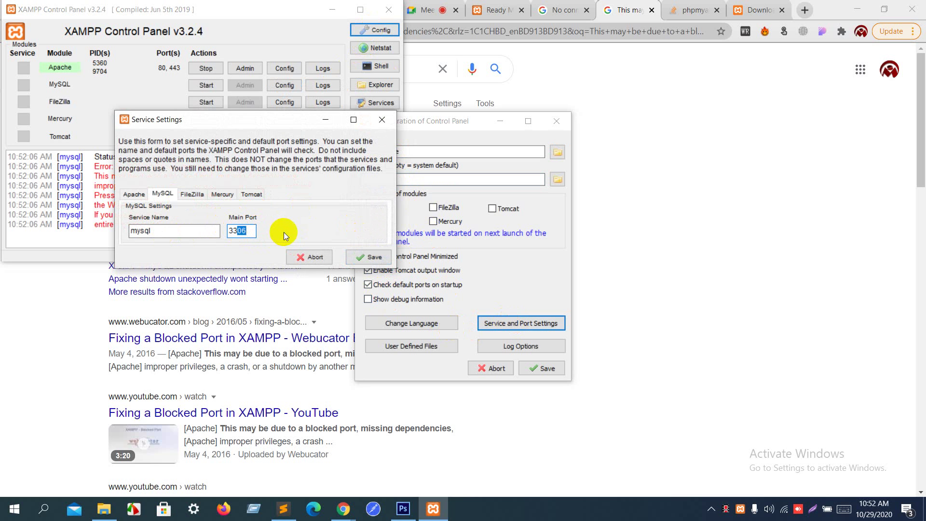
key(Delete)
key(Delete)
text(10)
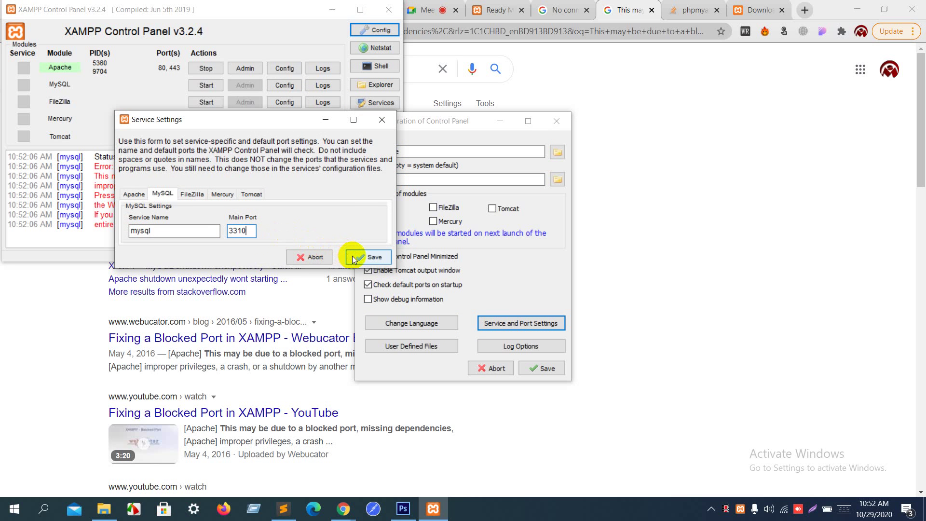
click(354, 257)
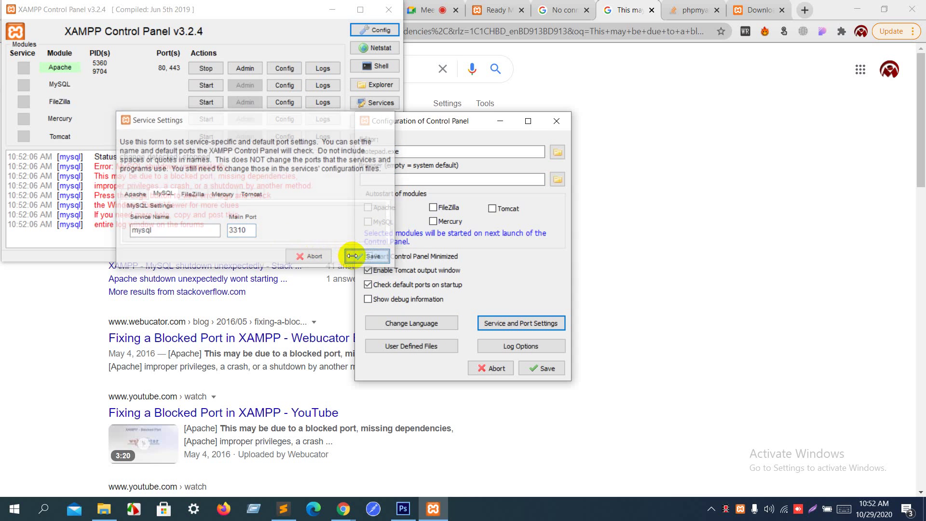
click(526, 368)
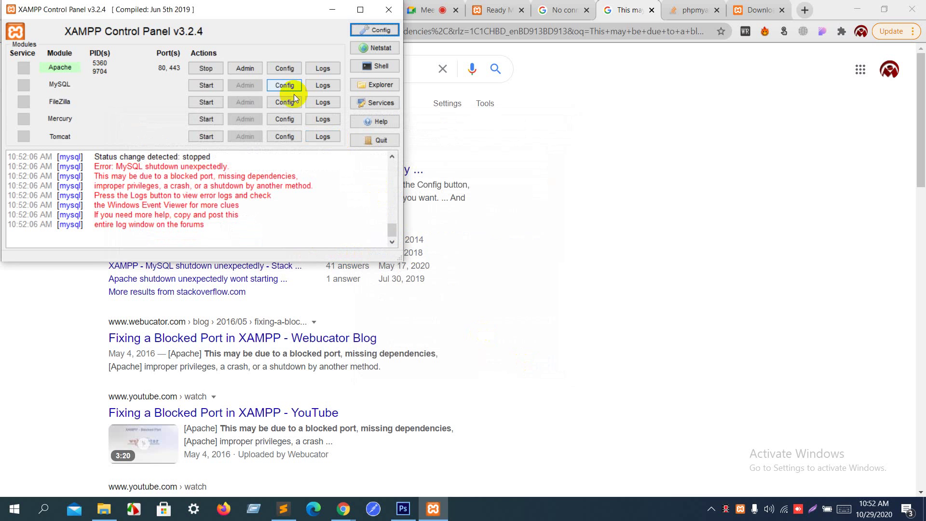
Step: Try starting the MySQL service again from XAMPP Control Panel
click(273, 85)
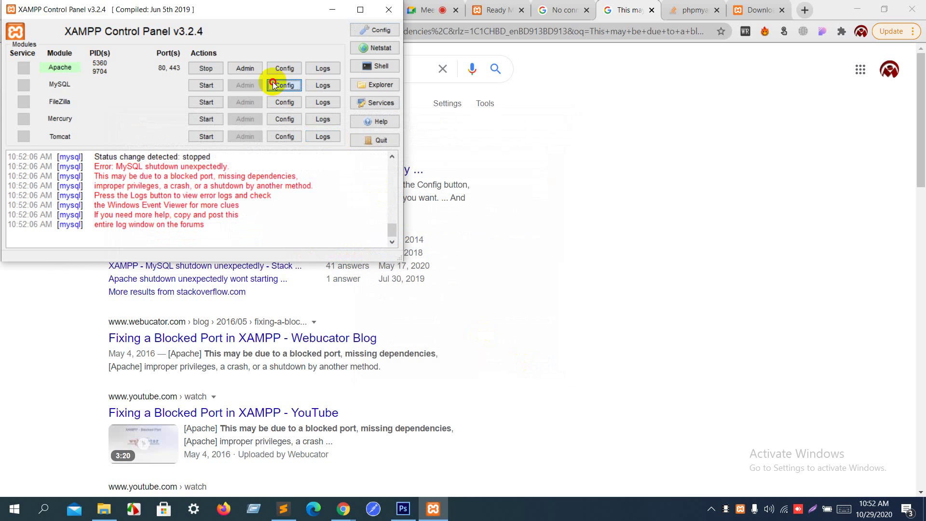
click(207, 85)
click(208, 86)
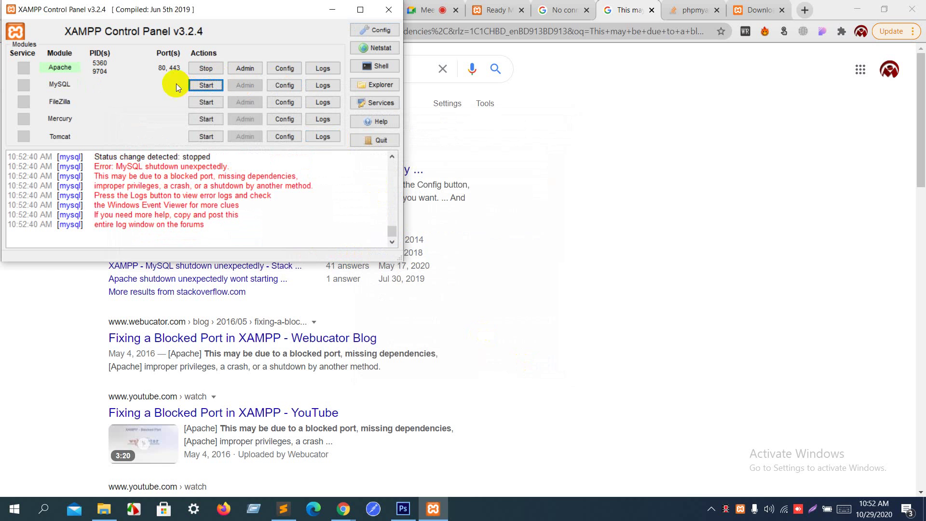
Step: Change the [client] port in my.ini from 3306 to 3310, save, close Notepad, and start MySQL
click(292, 85)
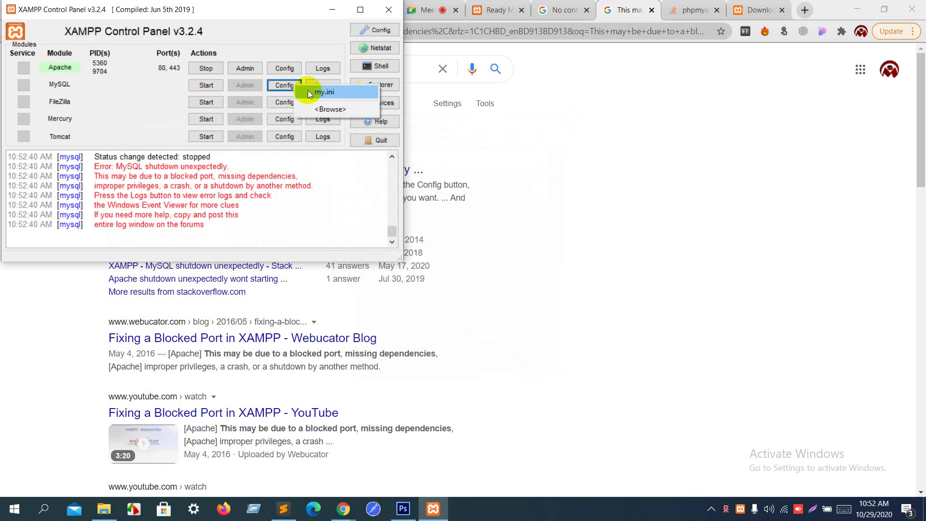
click(310, 92)
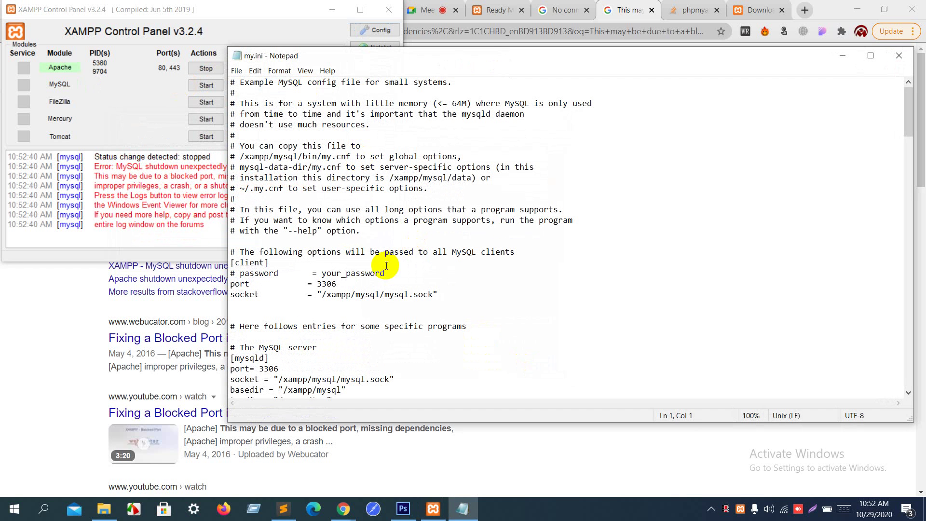
drag(328, 284, 341, 284)
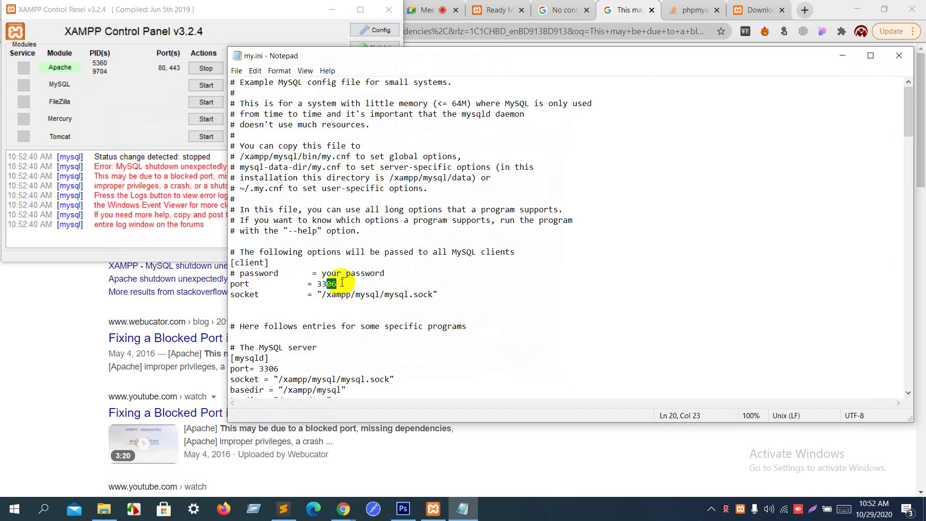
text(10)
key(ctrl+s)
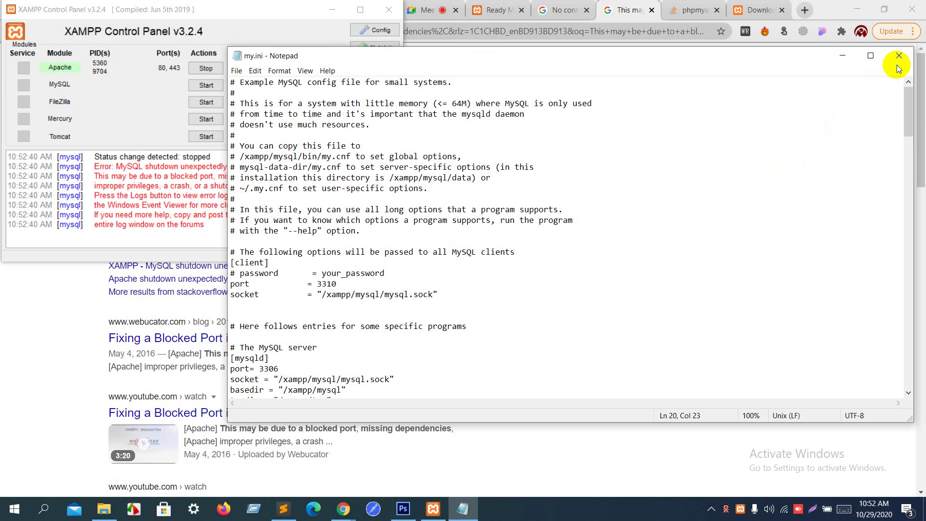
click(897, 62)
click(210, 85)
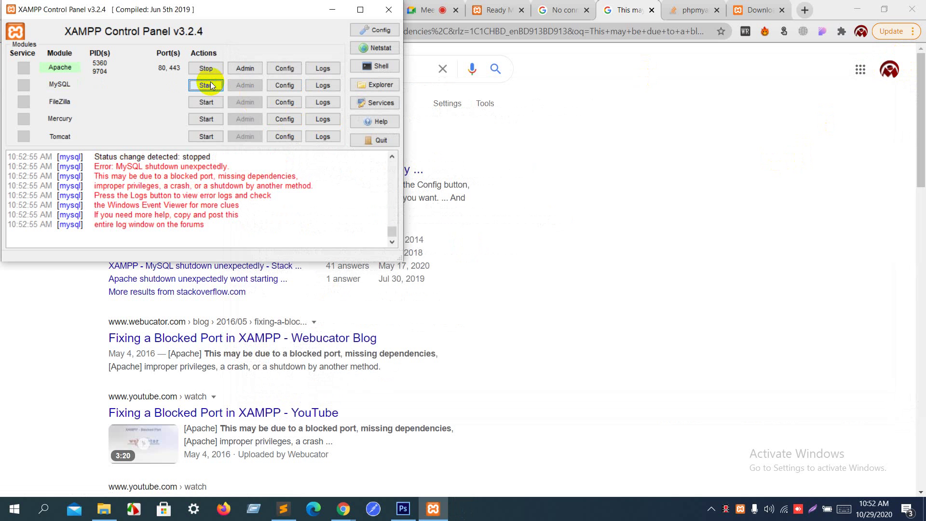
click(210, 85)
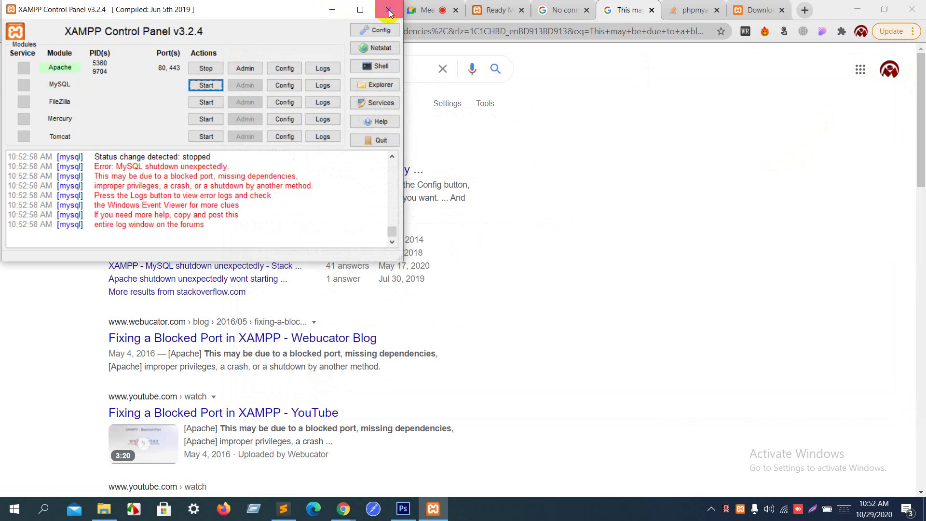
Step: Quit XAMPP, relaunch xampp-control.exe from the D:\xampp folder, and start MySQL twice
click(377, 136)
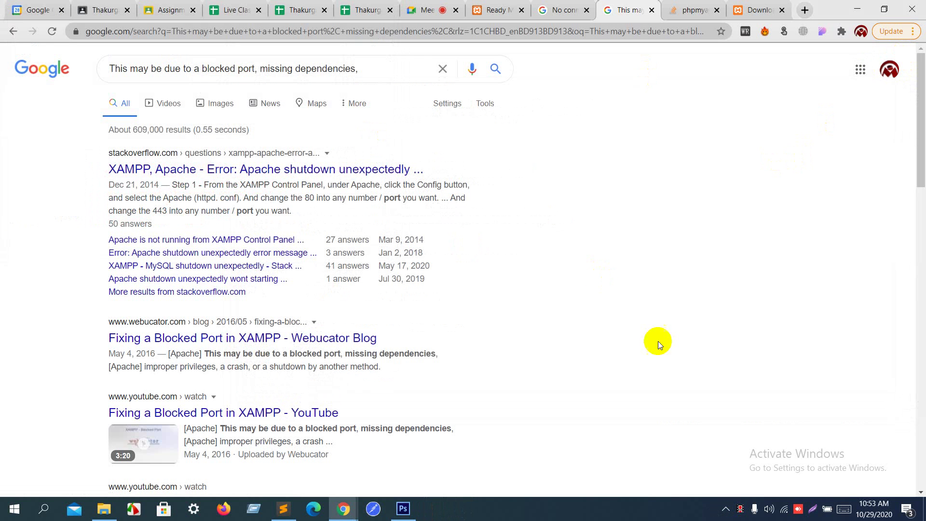
click(726, 510)
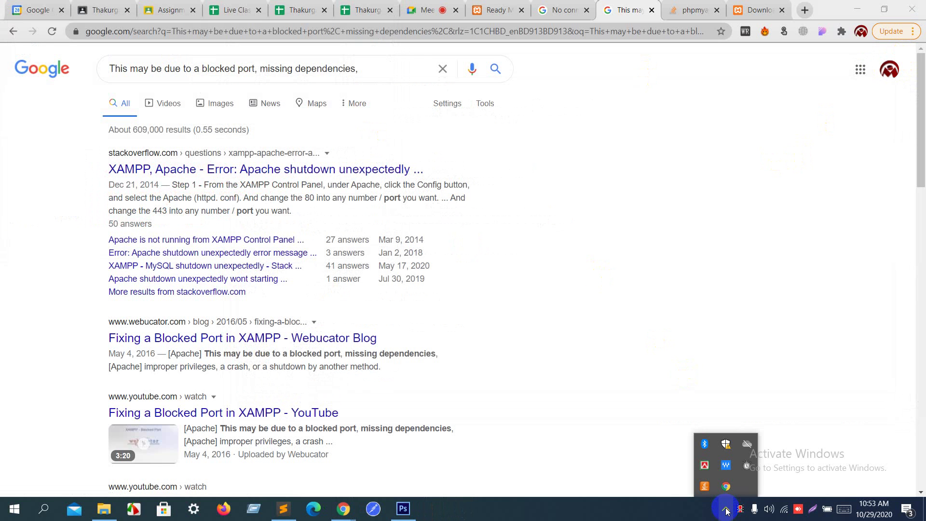
click(693, 371)
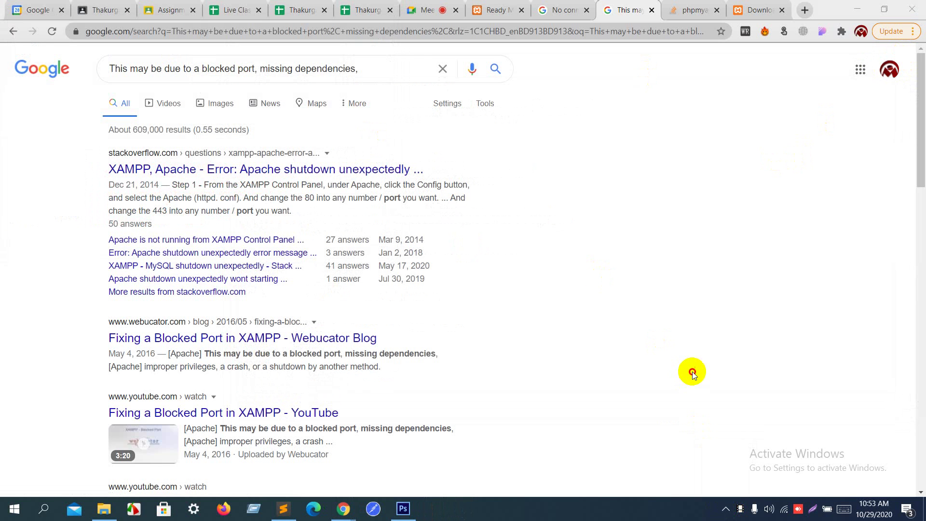
click(858, 6)
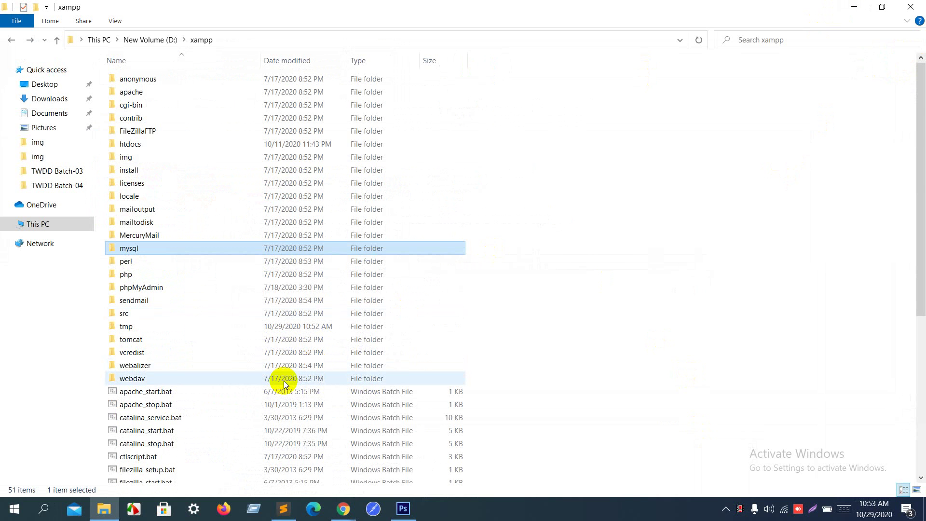
scroll(283, 381, down, 7)
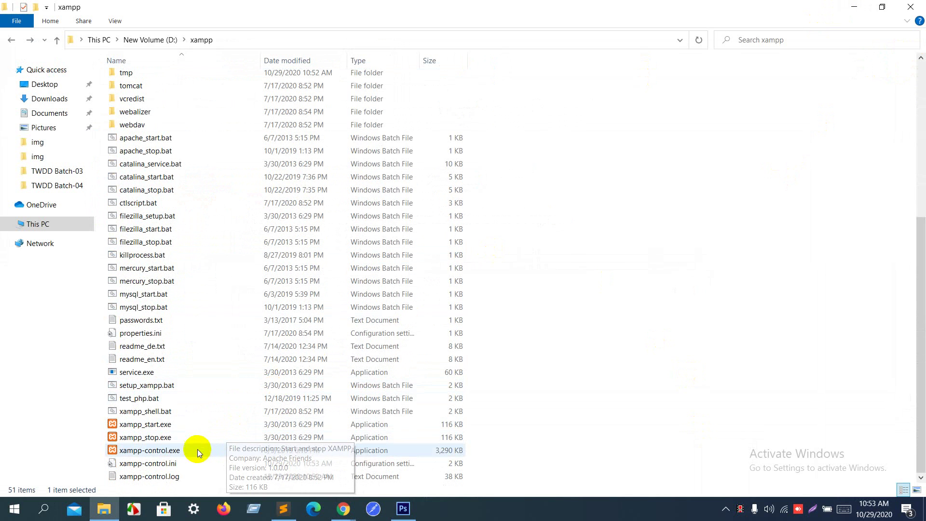
double_click(198, 450)
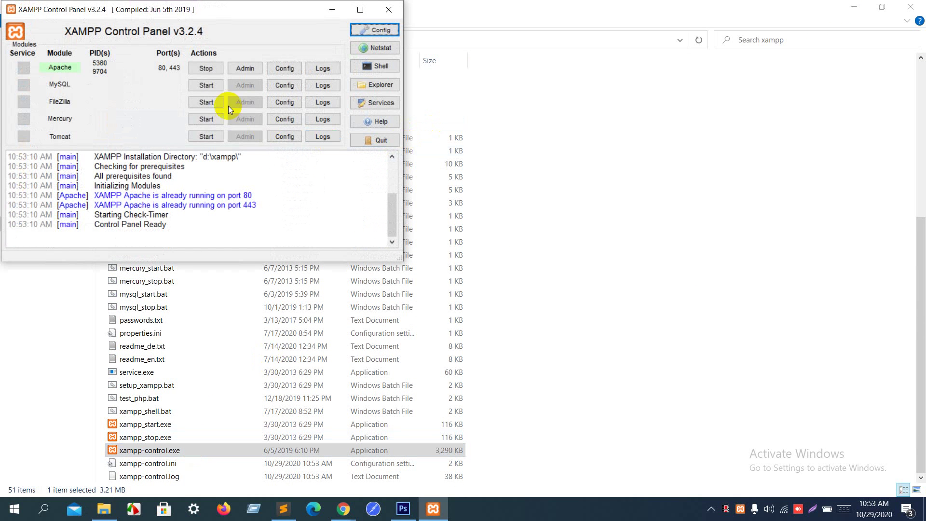
click(206, 86)
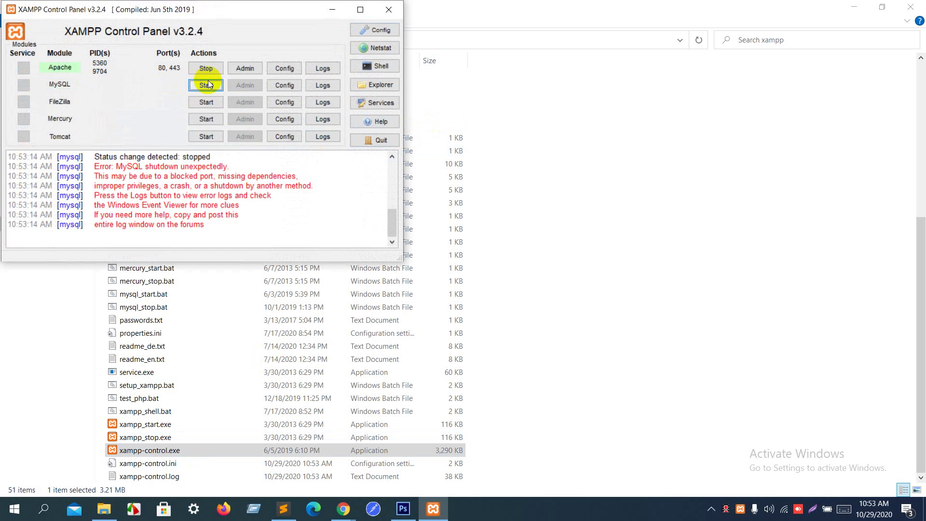
click(207, 85)
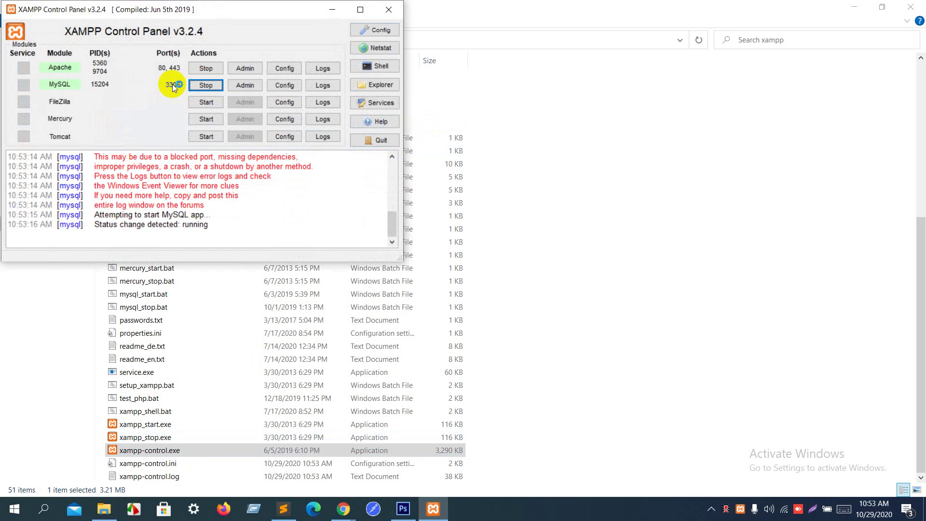
Step: Change the [mysqld] port in my.ini from 3306 to 3310, save, close, and start MySQL
click(282, 85)
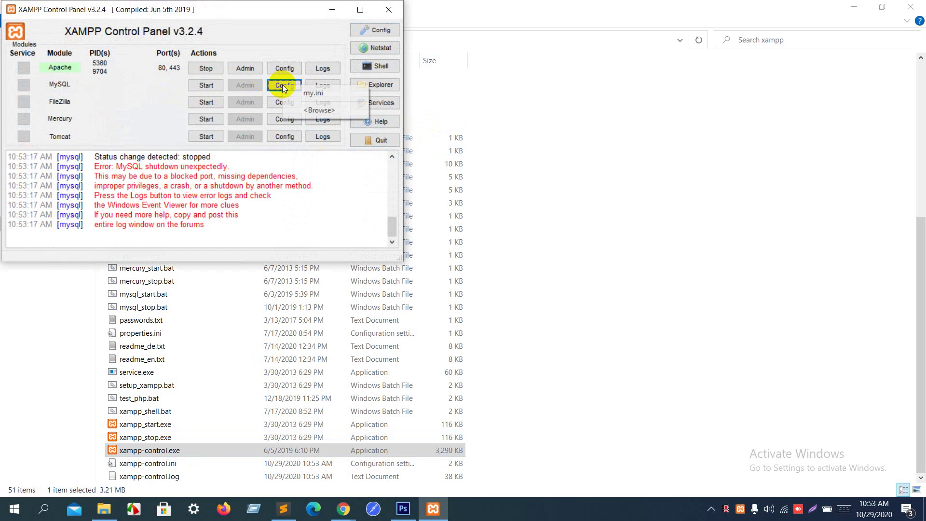
click(315, 93)
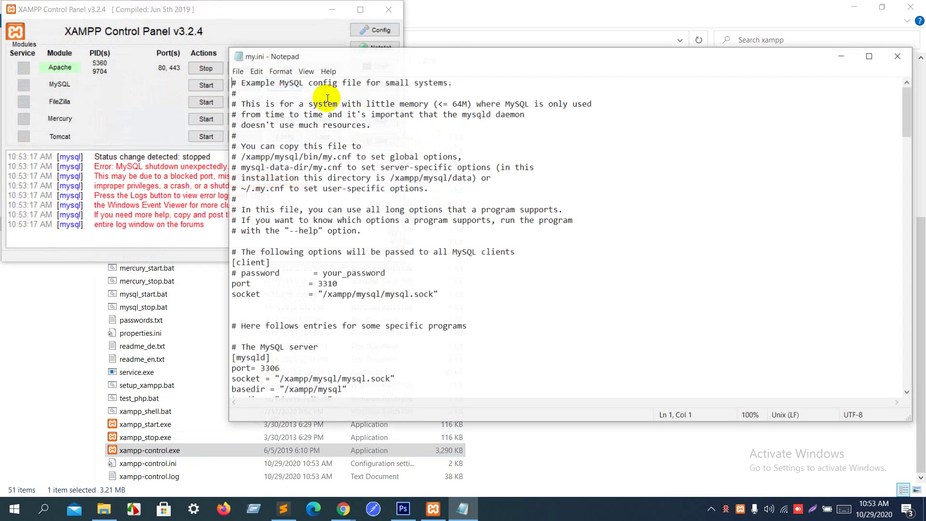
click(544, 255)
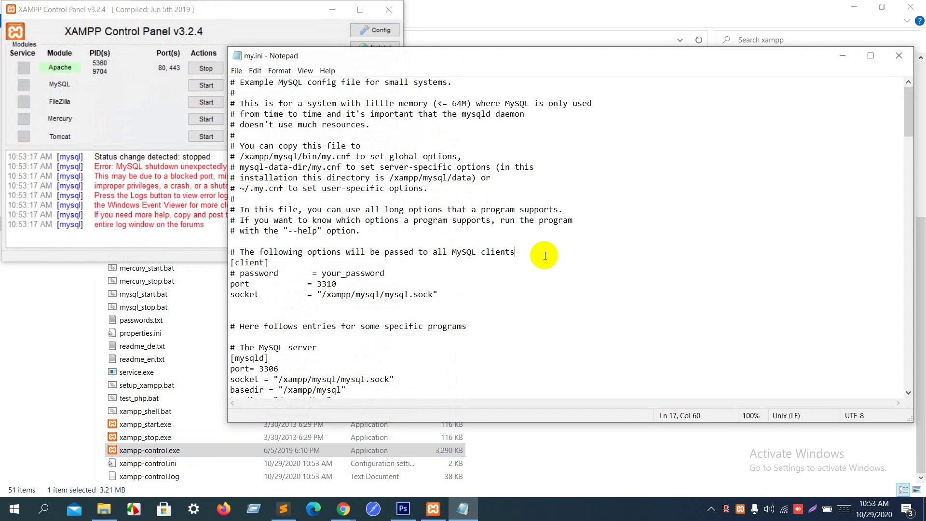
scroll(546, 256, down, 3)
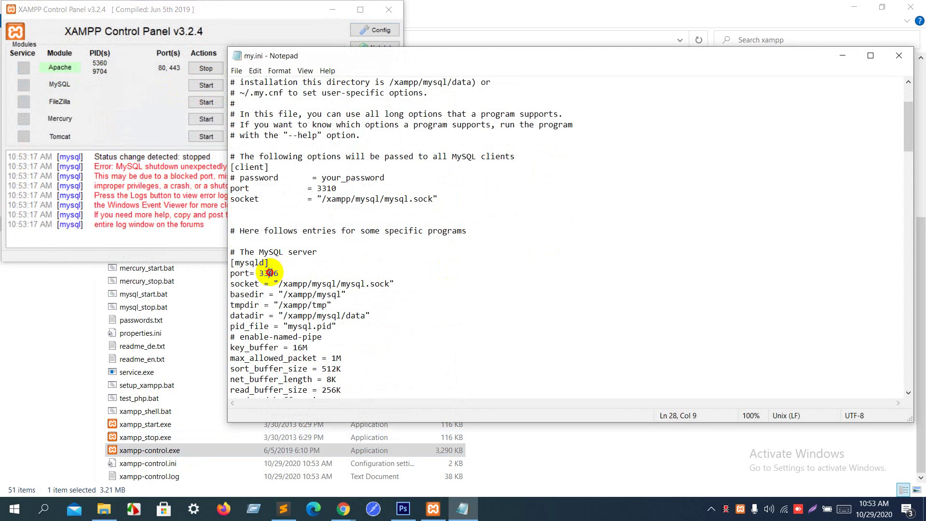
drag(269, 273, 287, 271)
text(10)
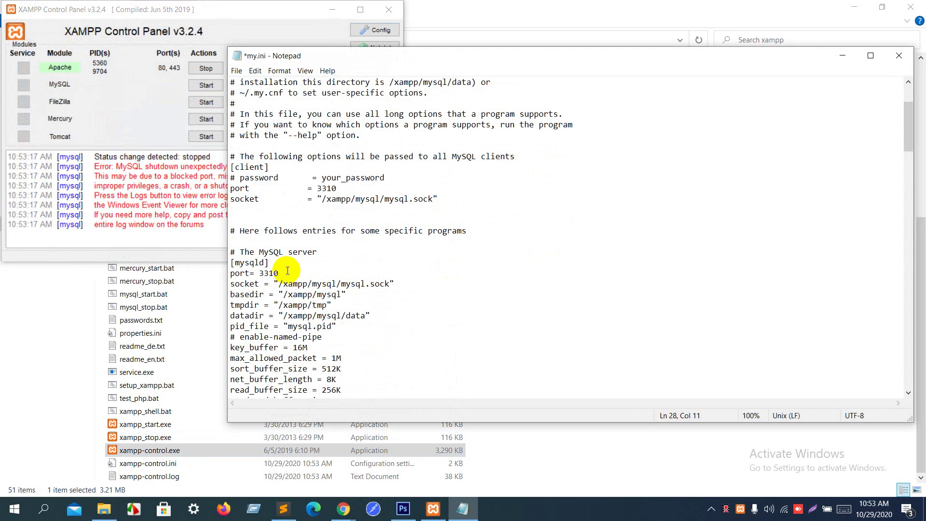
key(ctrl+s)
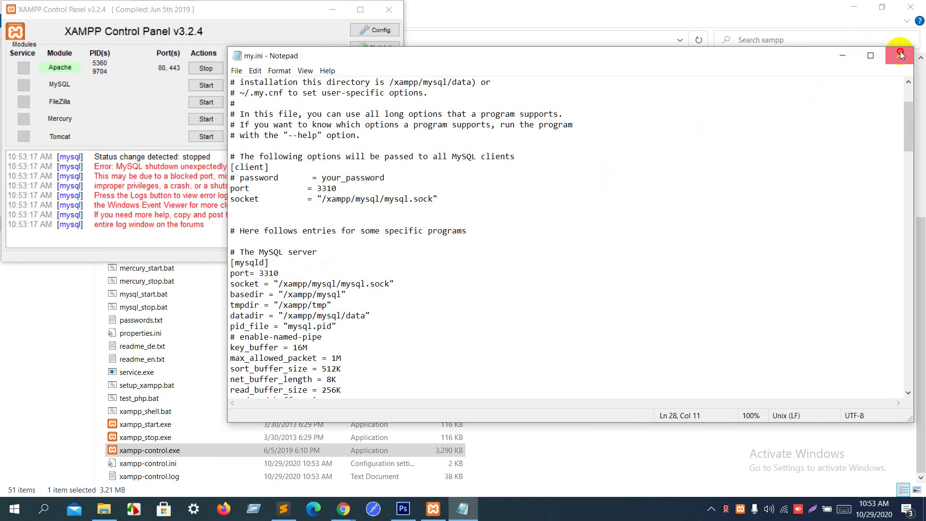
click(901, 54)
click(206, 85)
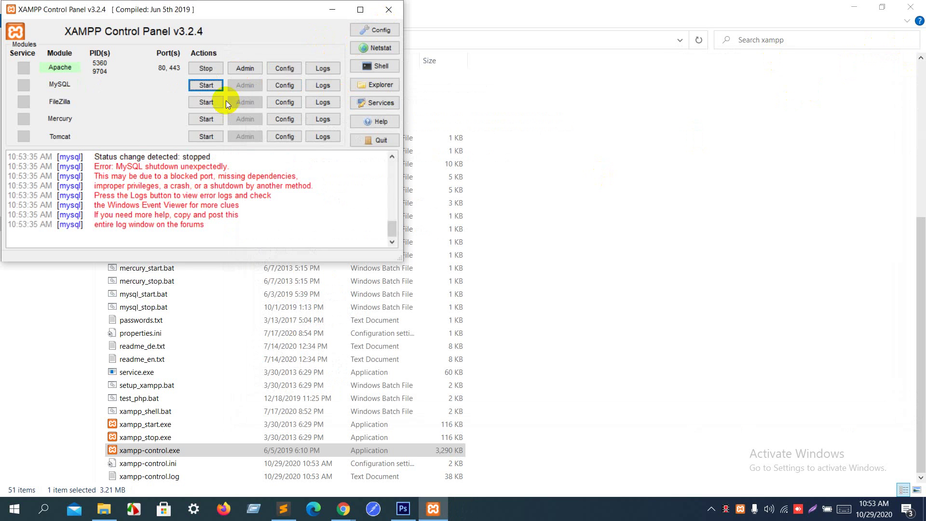
Step: Reopen my.ini from MySQL's Config menu in Notepad
click(284, 85)
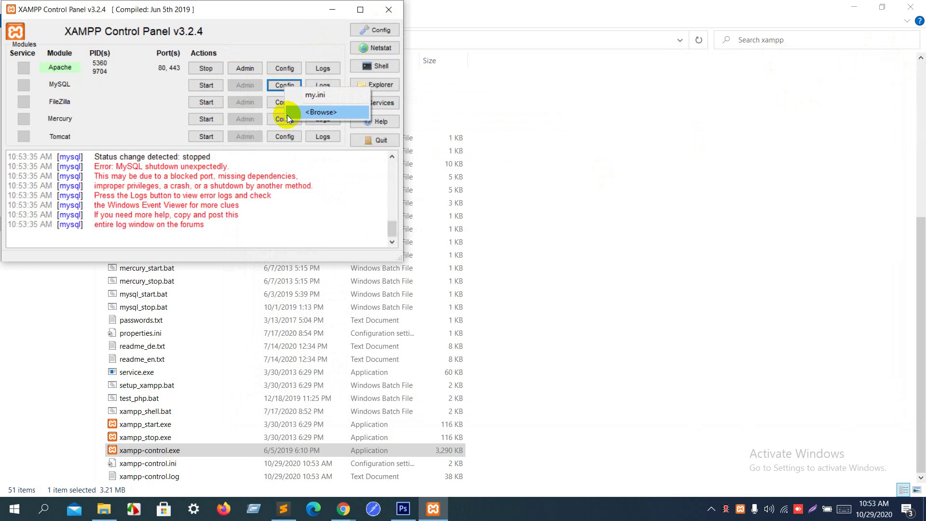
click(317, 94)
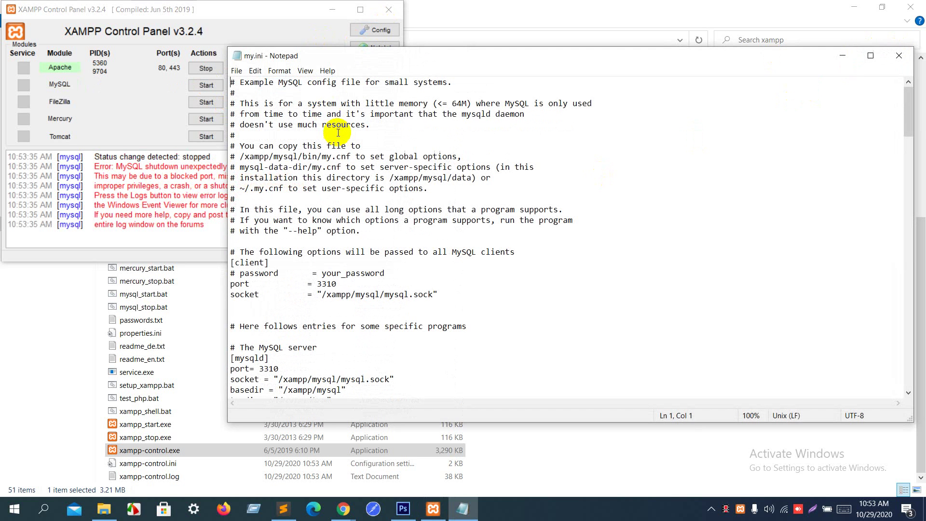
scroll(349, 281, down, 5)
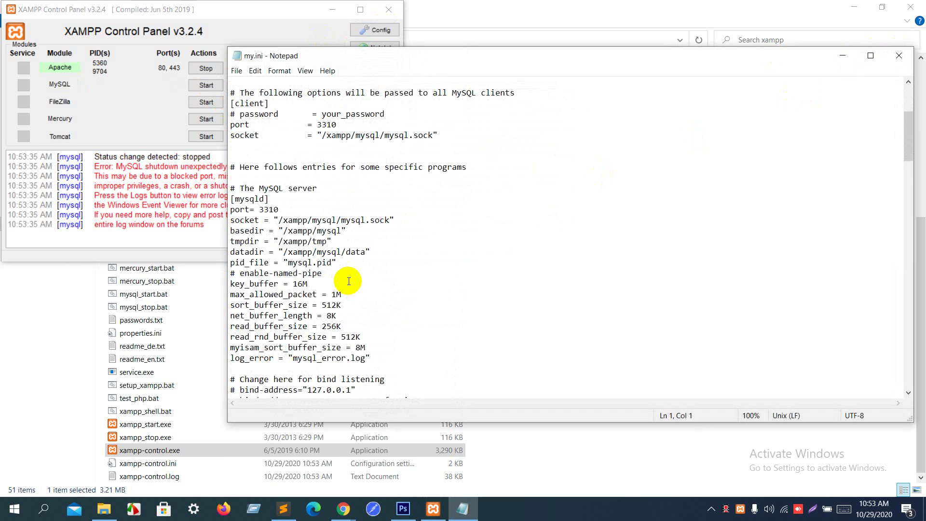
scroll(349, 281, down, 3)
scroll(349, 281, up, 5)
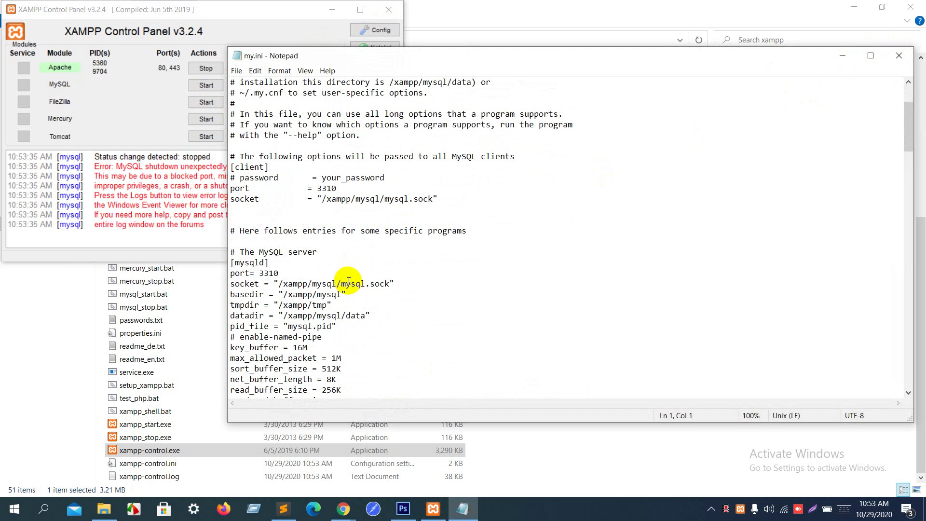
Step: Search my.ini for 'port' from the [client] section to locate the port settings
click(365, 168)
key(ctrl+f)
text(p)
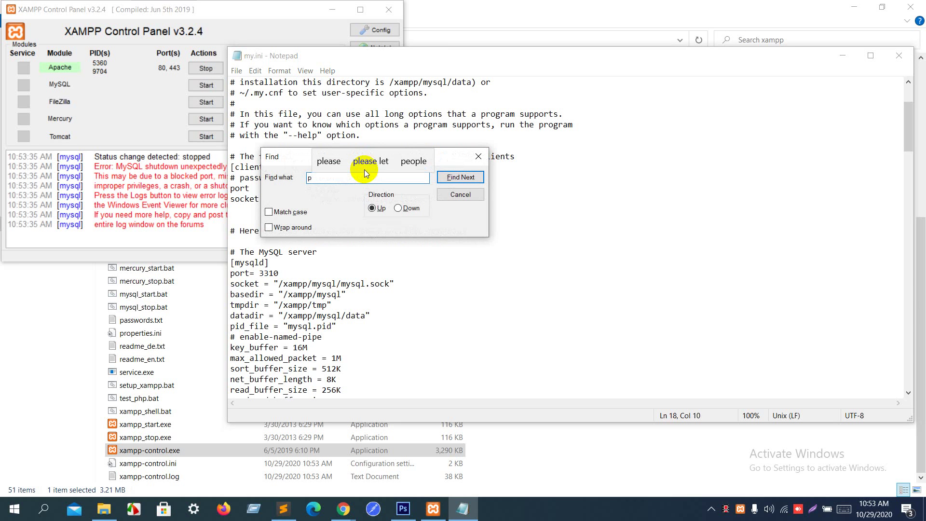
text(ort)
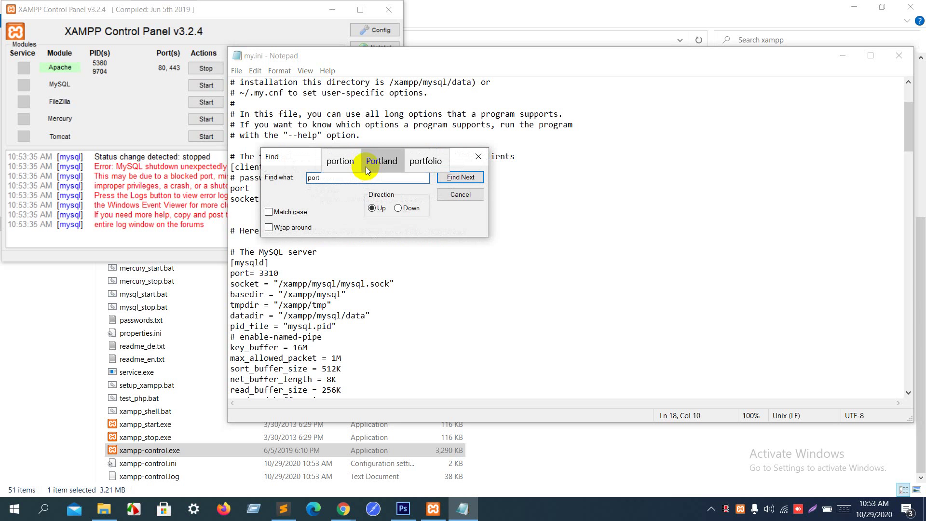
drag(290, 157, 570, 139)
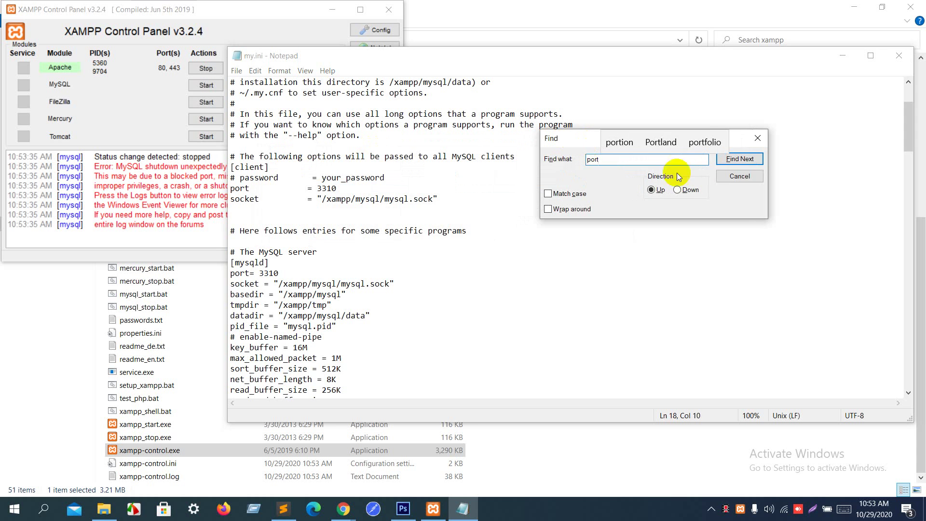
click(741, 159)
click(743, 160)
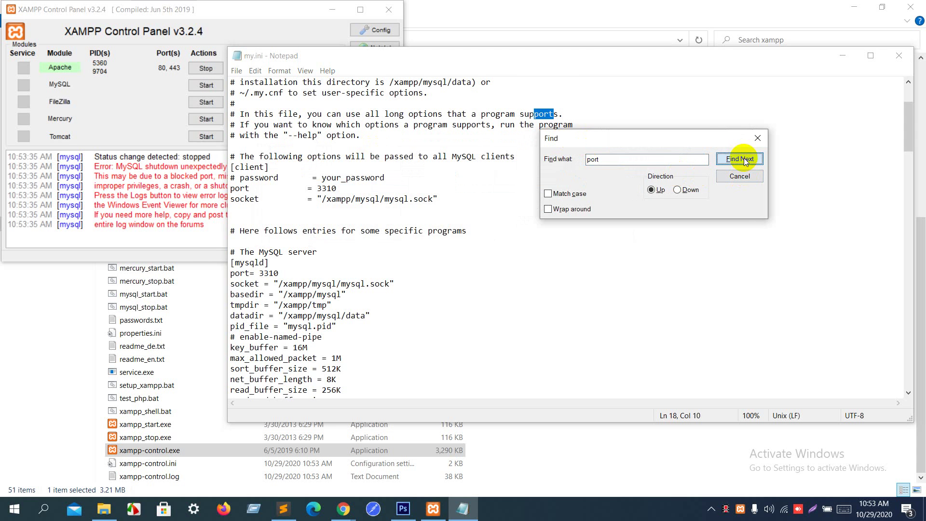
click(741, 159)
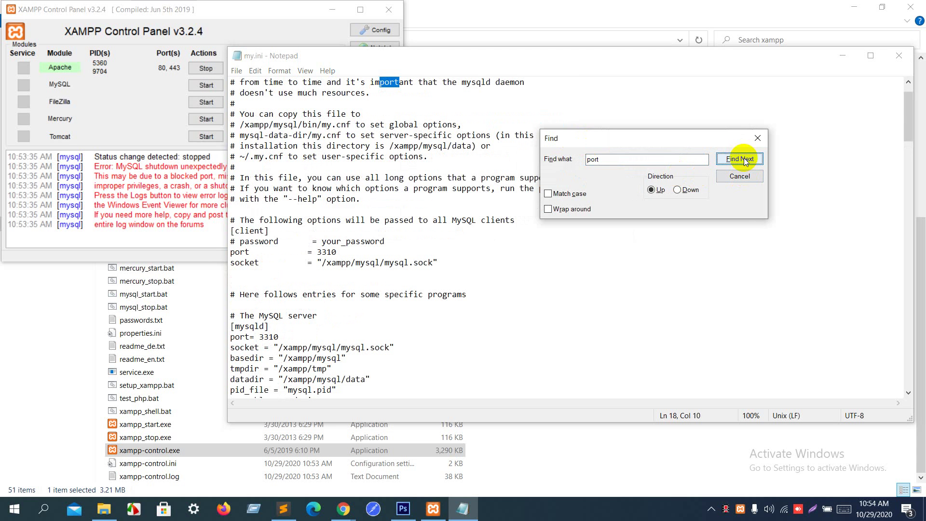
click(743, 159)
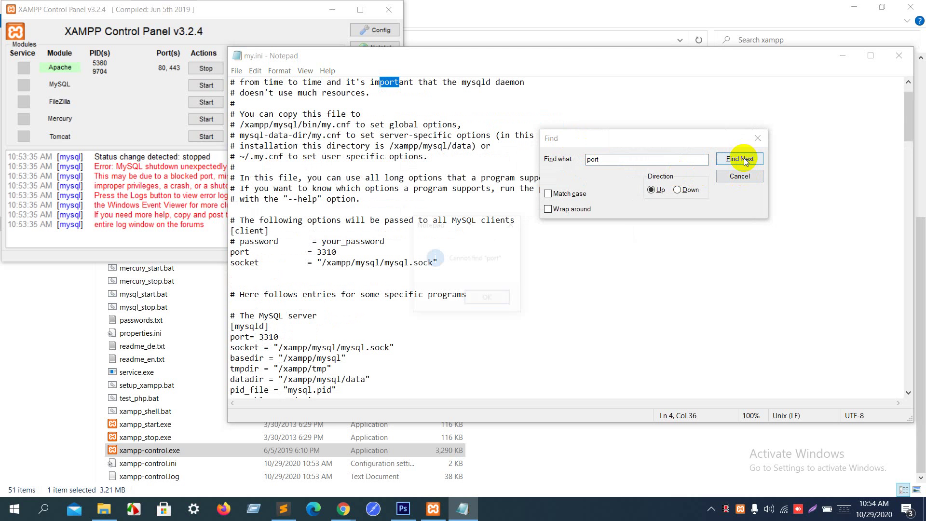
click(483, 299)
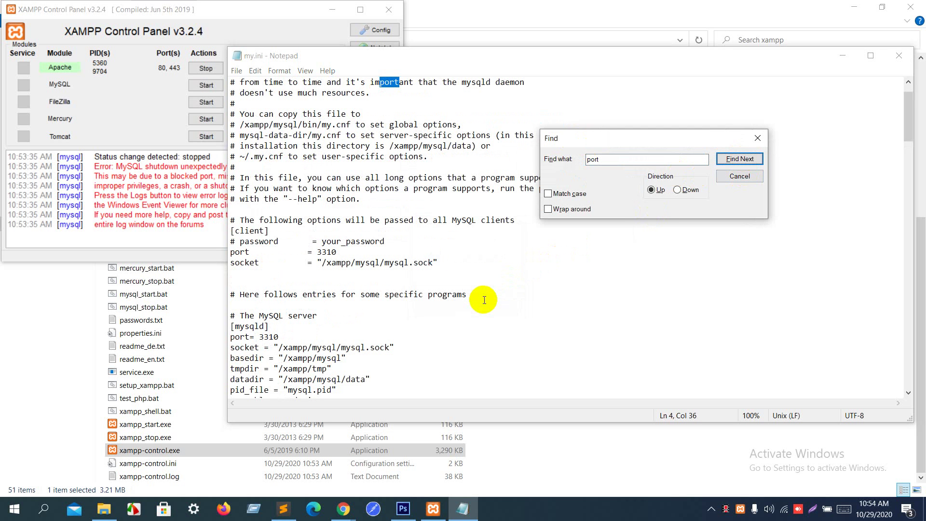
click(758, 139)
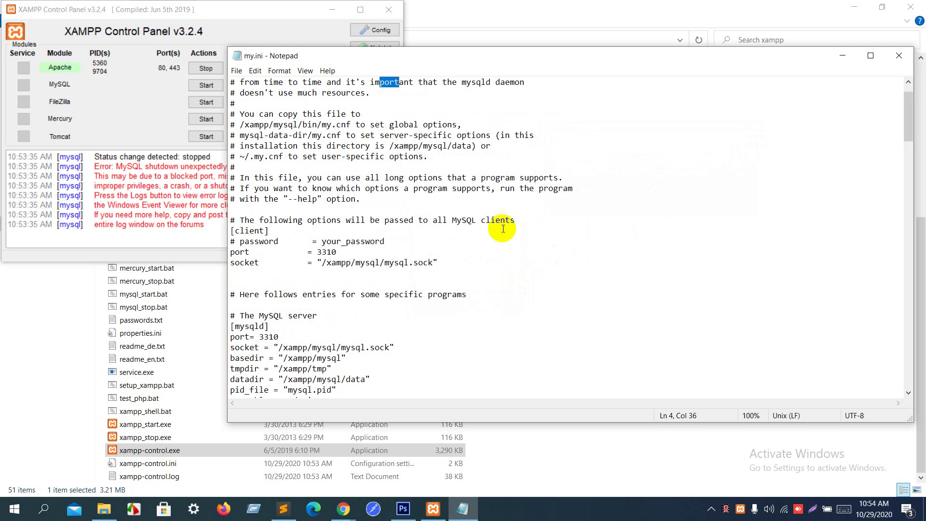
Step: Change both the server and client ports from 3310 to 3309 and save my.ini
drag(268, 337, 278, 337)
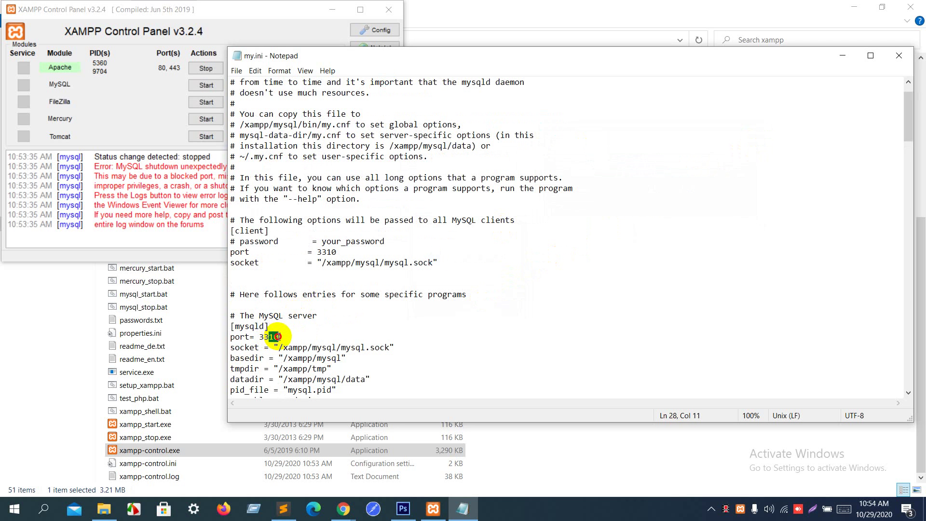
text(09)
click(327, 253)
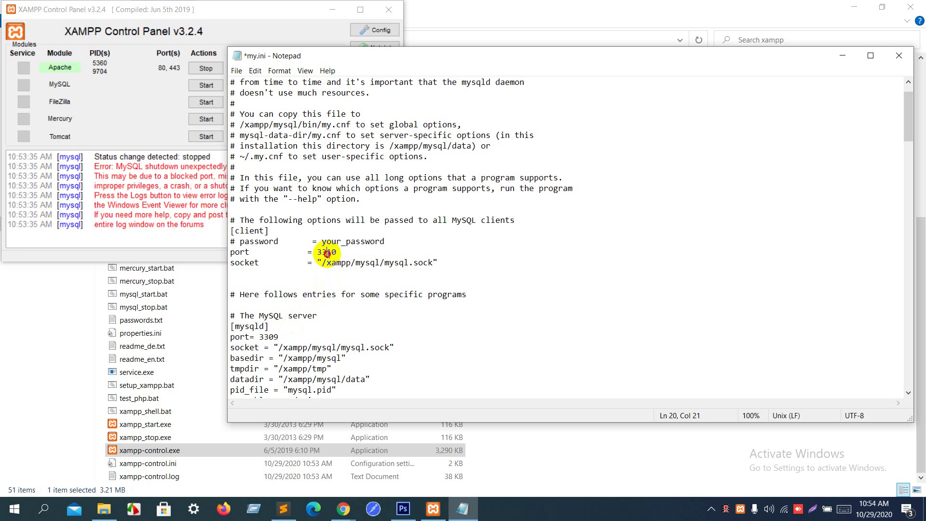
drag(327, 253, 335, 253)
text(0)
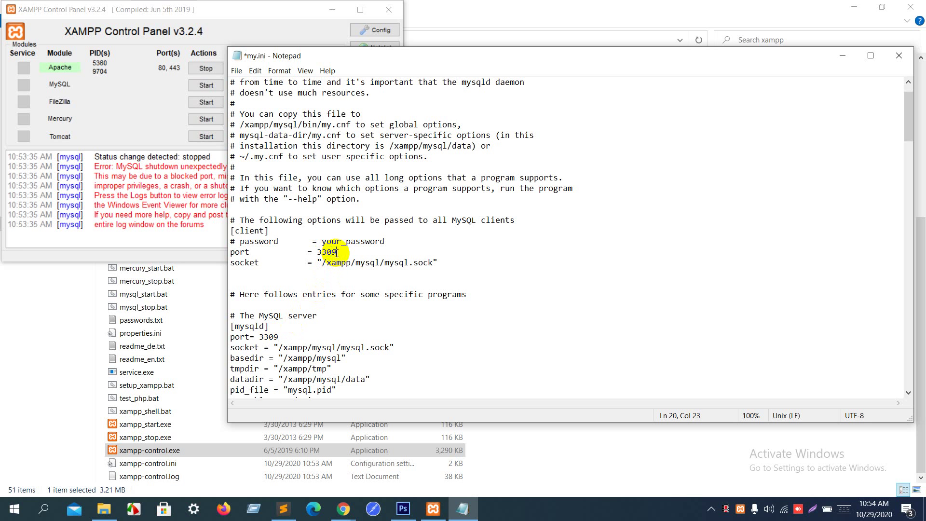
key(ctrl+s)
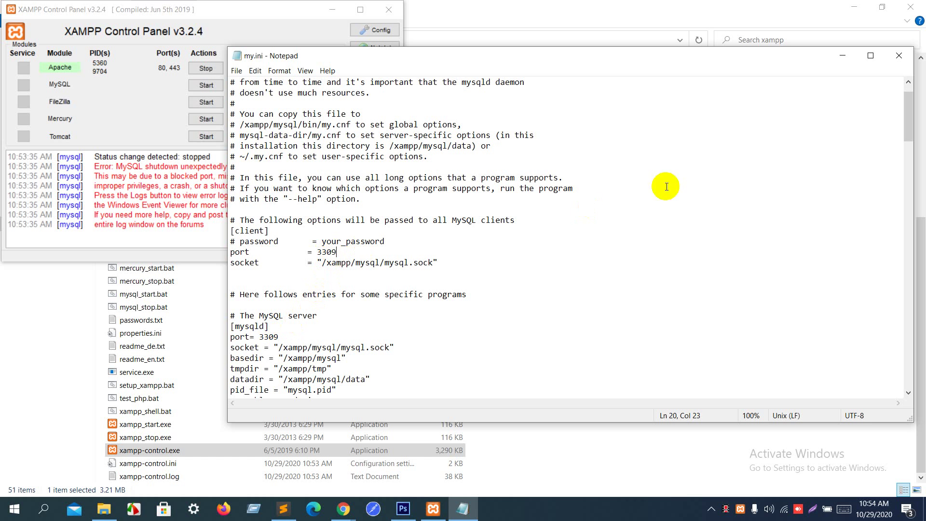
Step: Close my.ini, stop and restart Apache, retry MySQL several times, and open MySQL's config file list
click(899, 55)
click(208, 85)
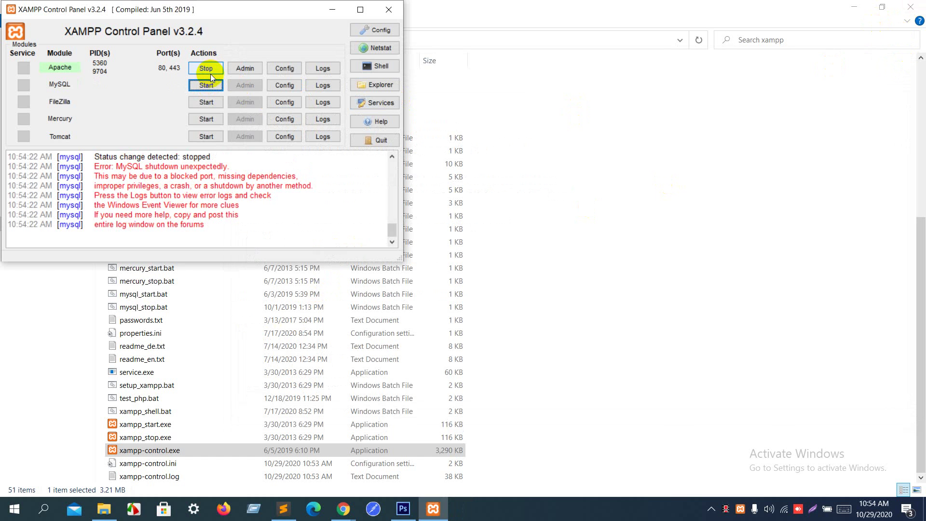
click(210, 74)
click(210, 79)
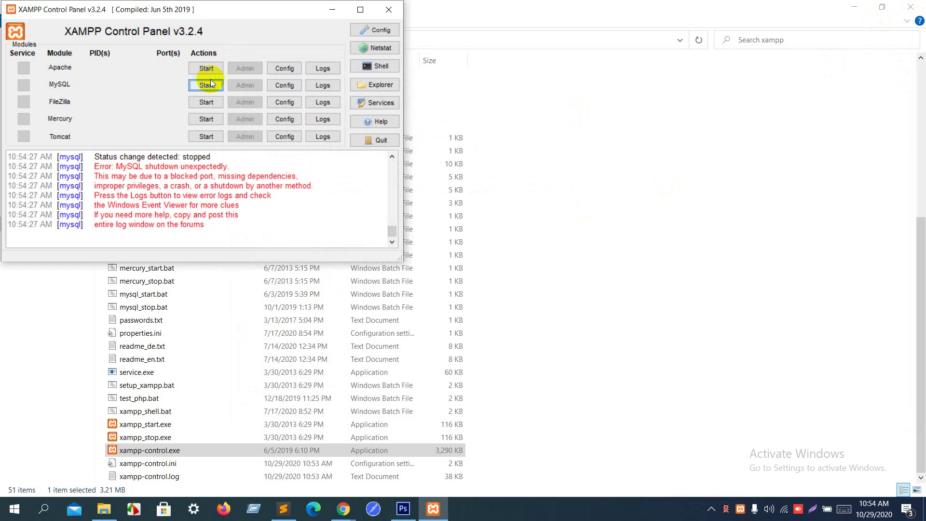
click(212, 69)
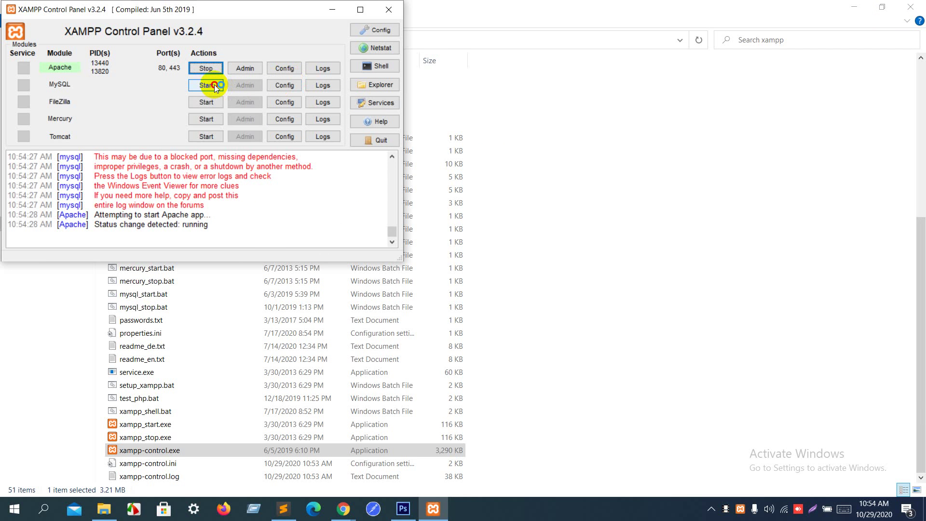
click(214, 85)
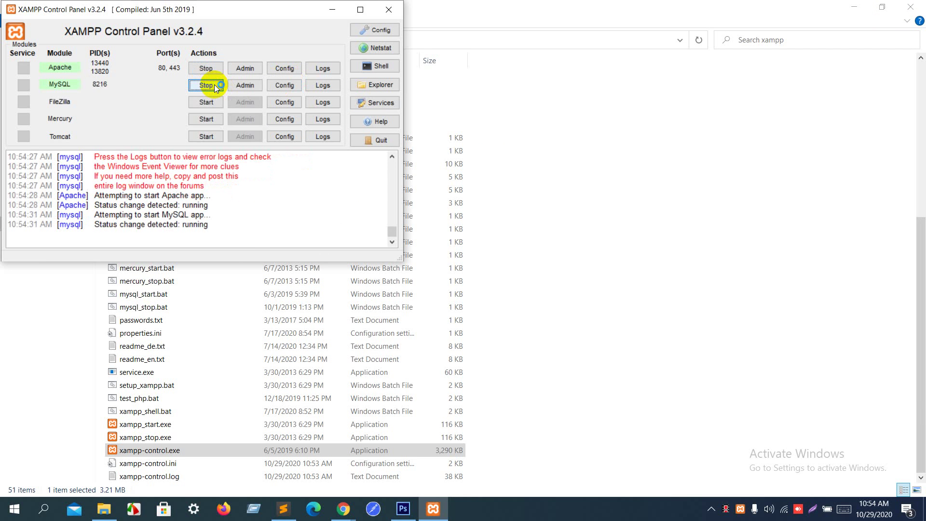
click(288, 85)
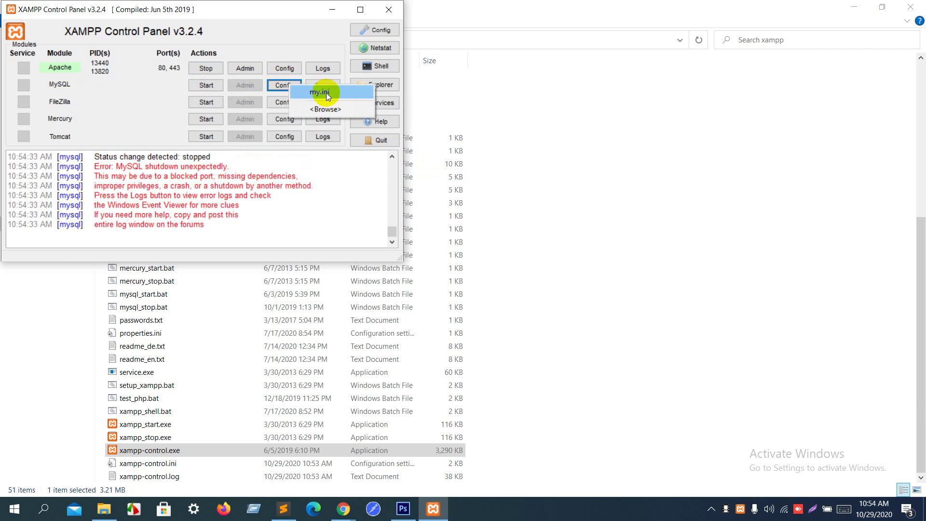
Step: Reopen my.ini, look over the final [mysql] sections without editing, and close it
click(326, 93)
scroll(442, 264, down, 15)
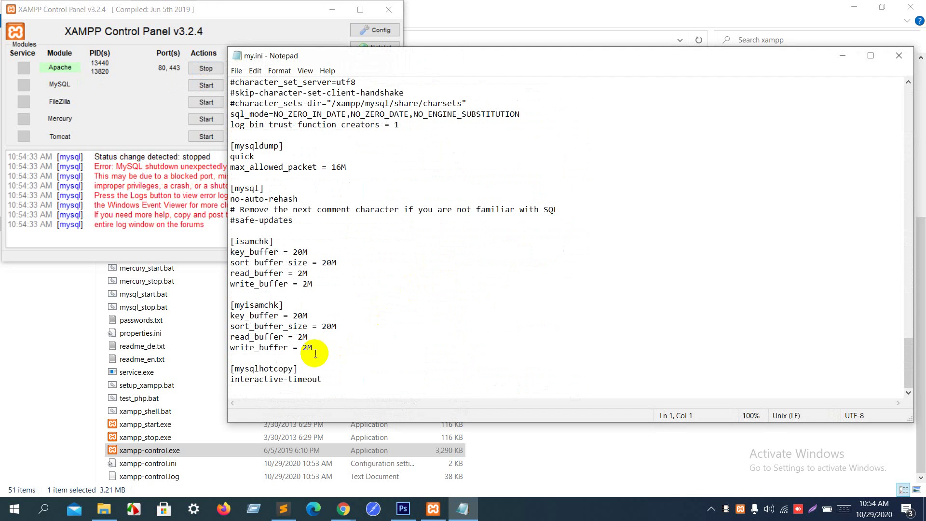
click(275, 211)
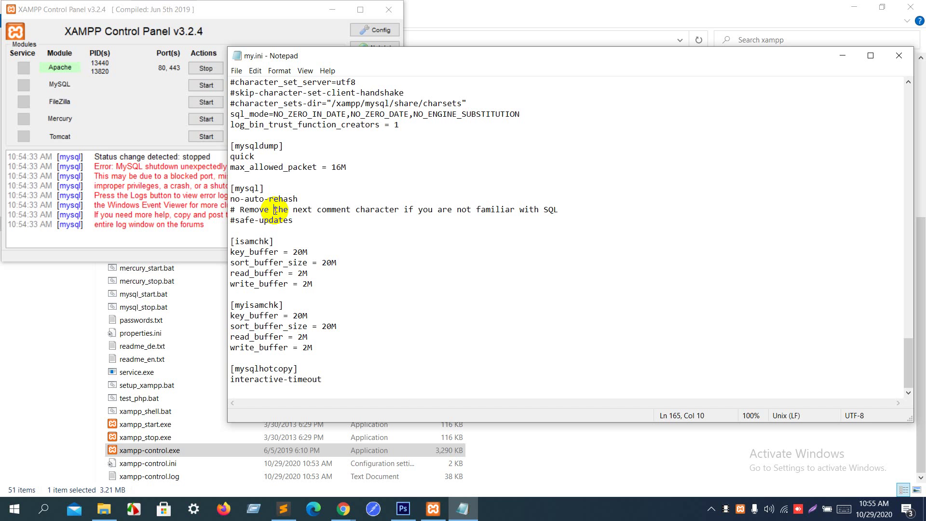
click(899, 56)
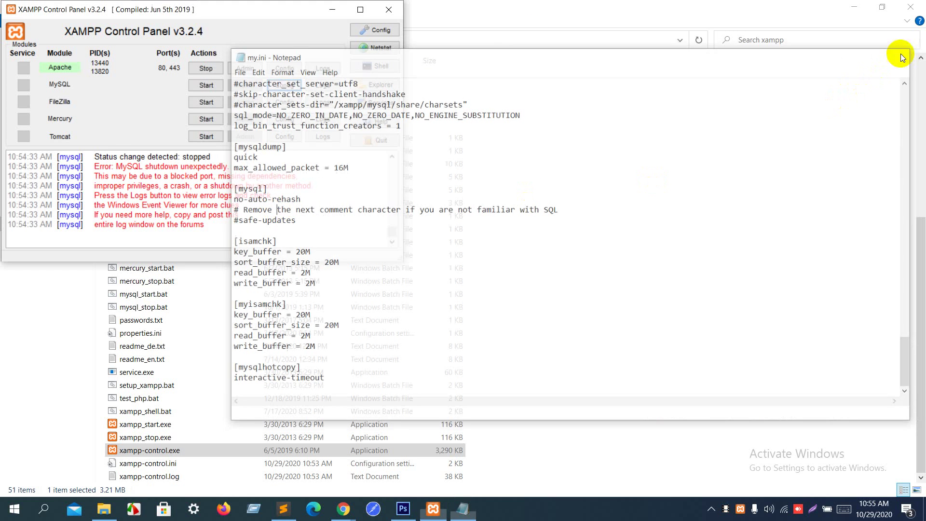
Step: Close XAMPP Control Panel, the xampp folder and Sublime Text, then list Chrome's open windows
click(389, 10)
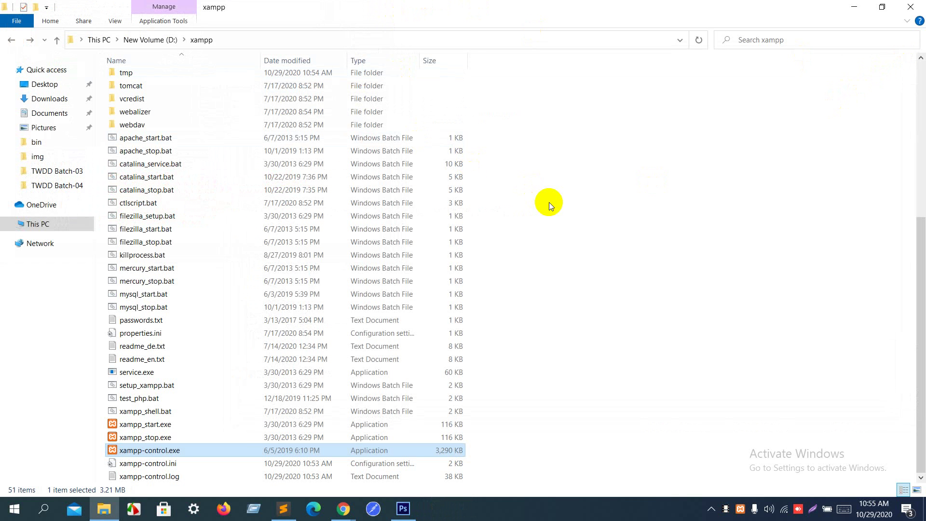
scroll(549, 201, up, 6)
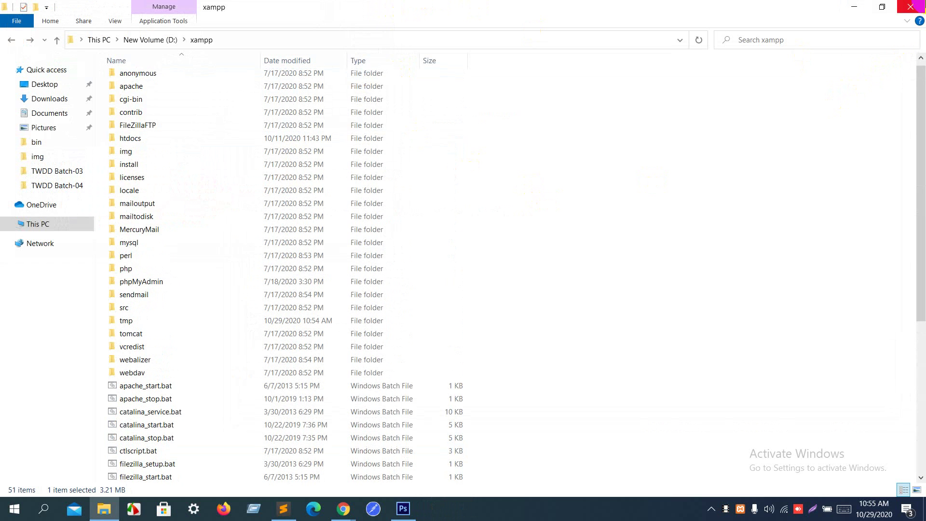
click(911, 7)
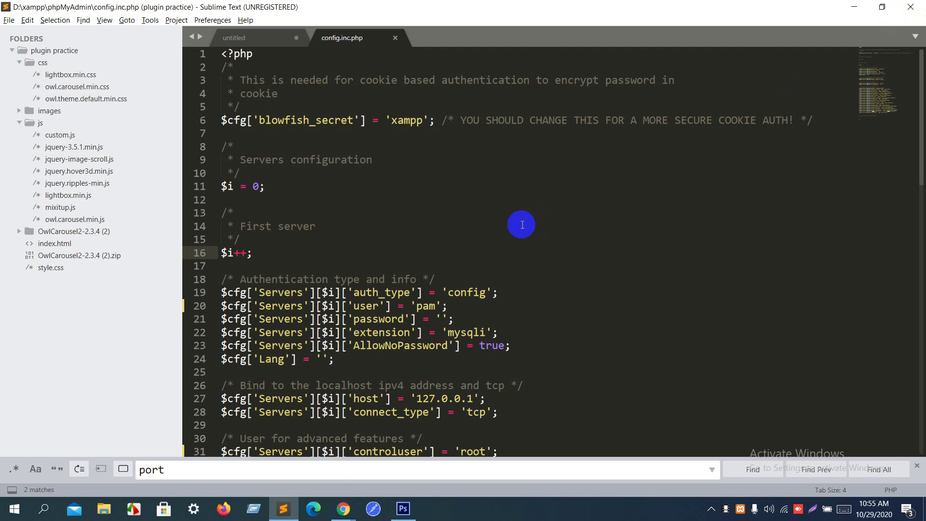
click(911, 7)
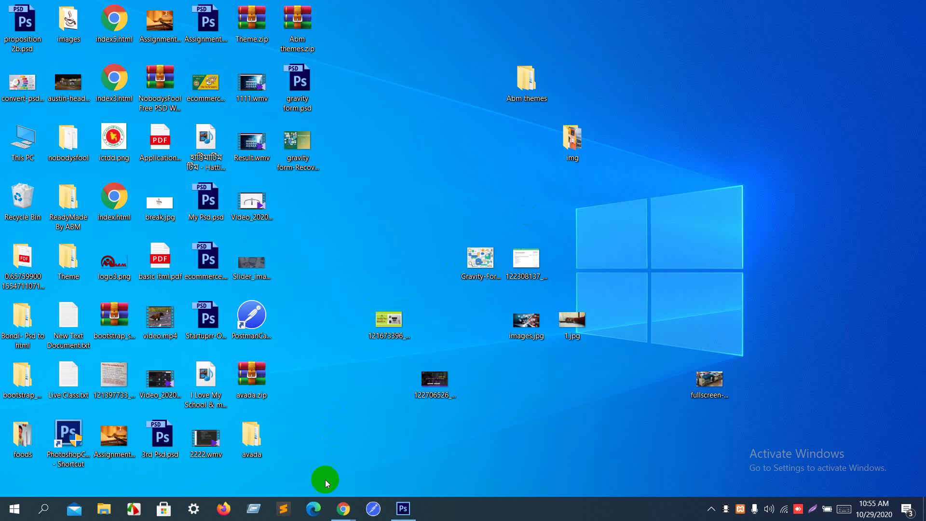
click(343, 509)
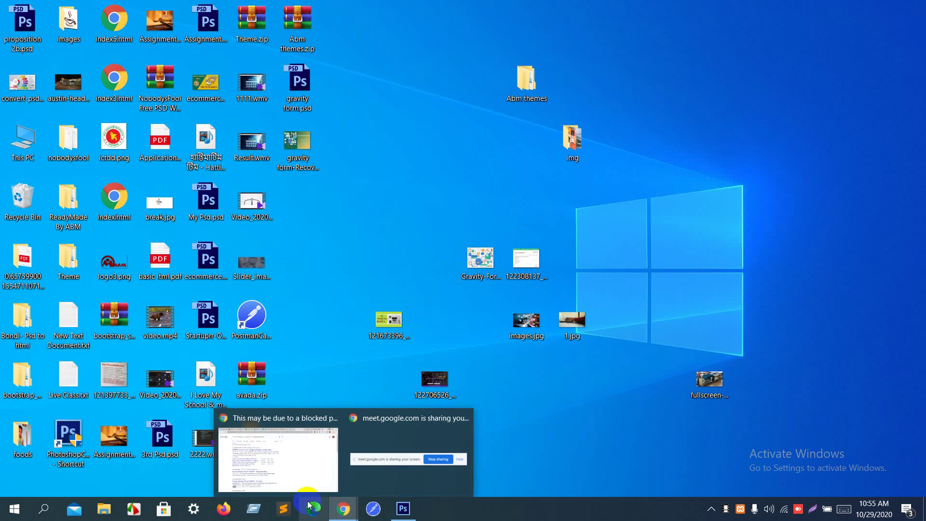
Step: Switch to the Google Meet tab, make it full screen with F11, and briefly view the participants
click(290, 472)
click(427, 9)
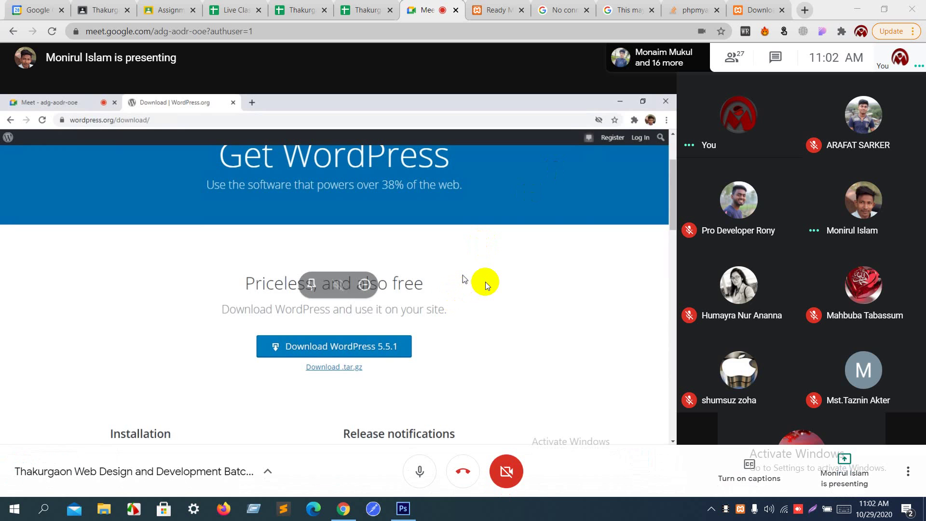
key(F11)
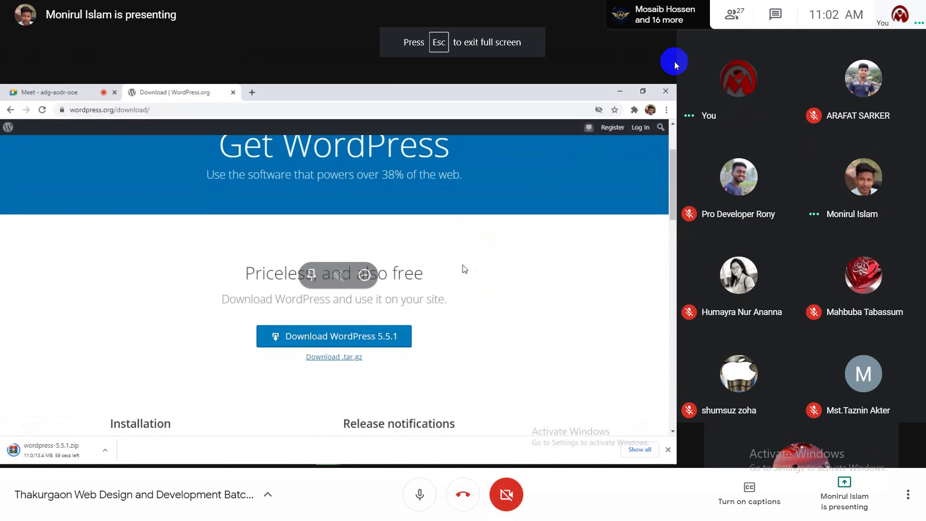
mouse_move(900, 15)
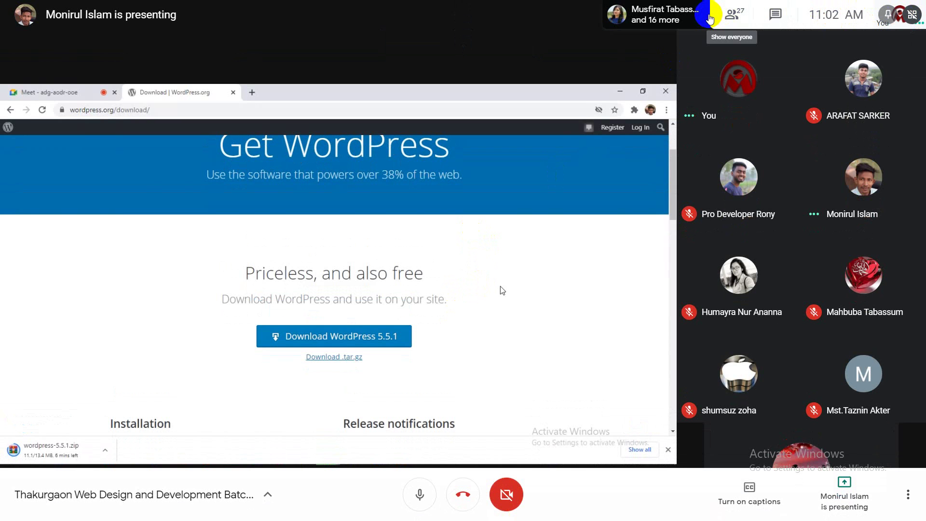
click(709, 14)
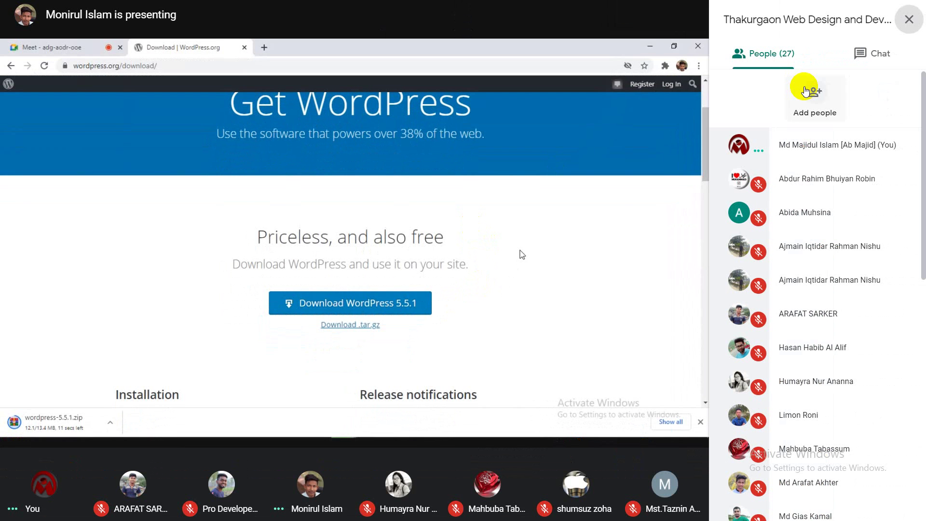
click(910, 19)
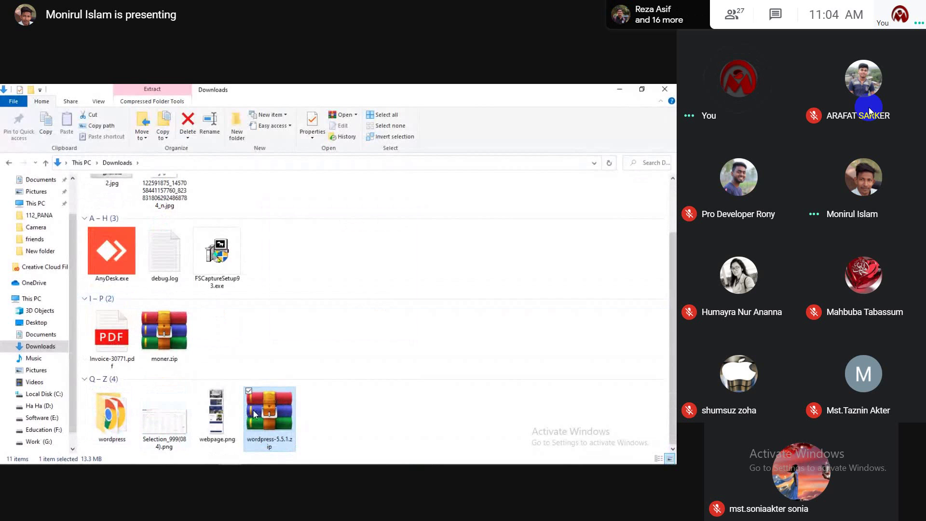
Step: Open the extracted wordpress folder and select all 19 of its items
click(116, 412)
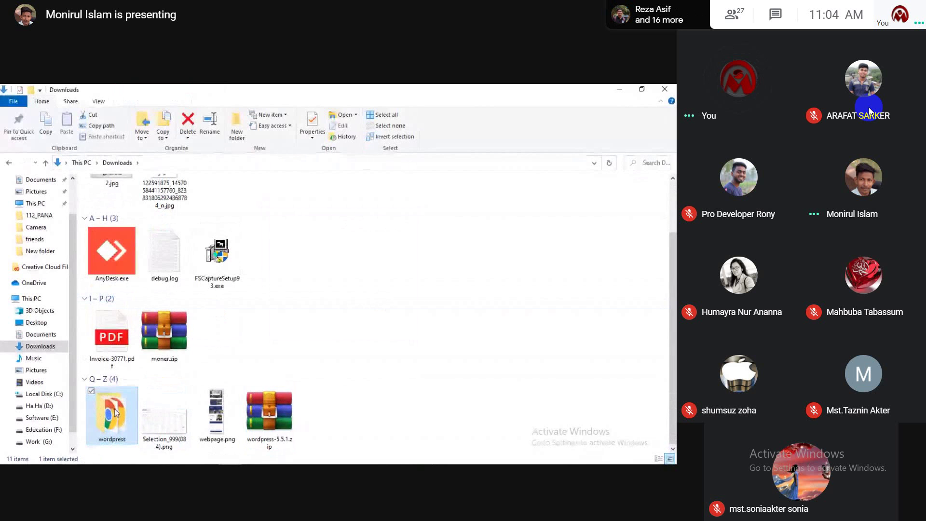
double_click(115, 412)
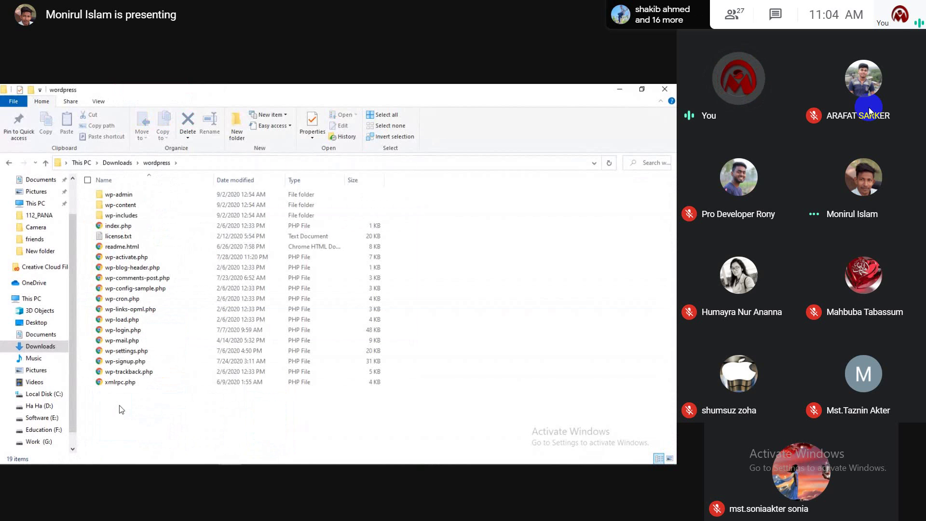
key(ctrl+a)
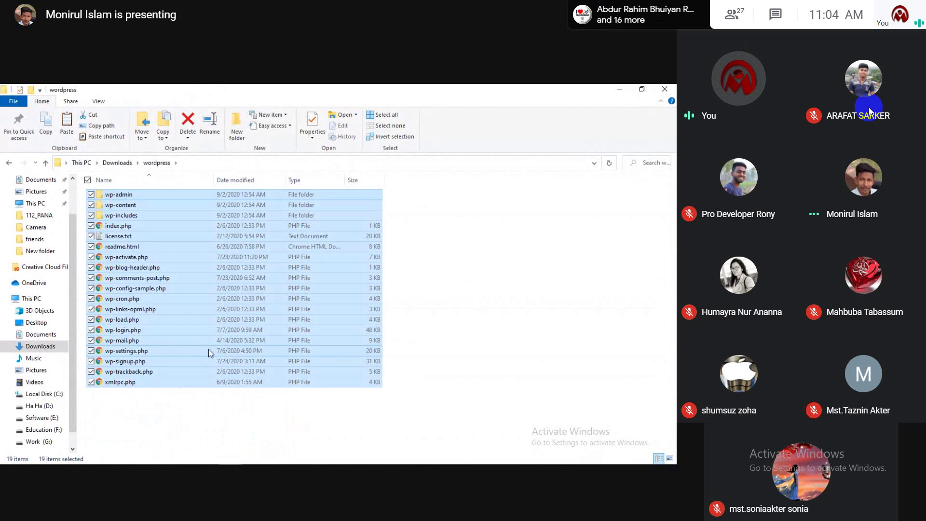
Step: Minimize the folder window, go to This PC > Work (G:) > Xampp, then back to This PC
click(617, 88)
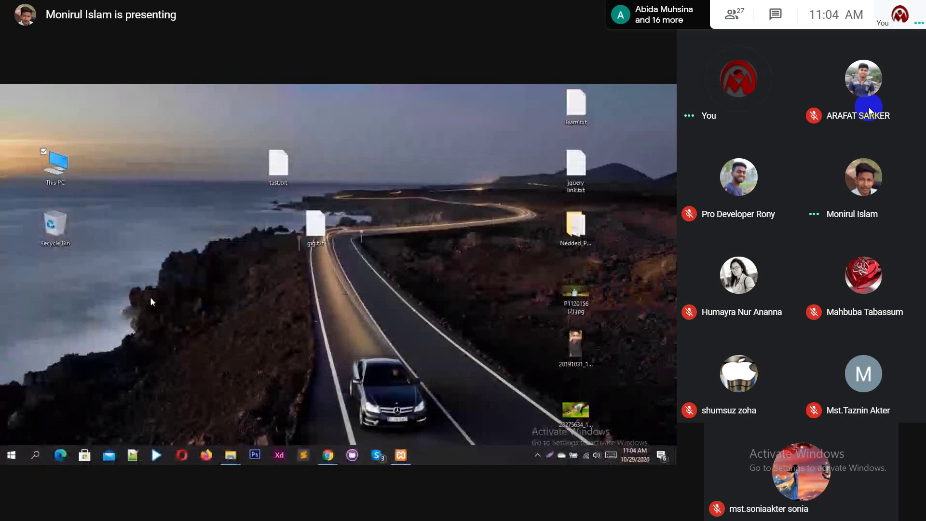
double_click(54, 166)
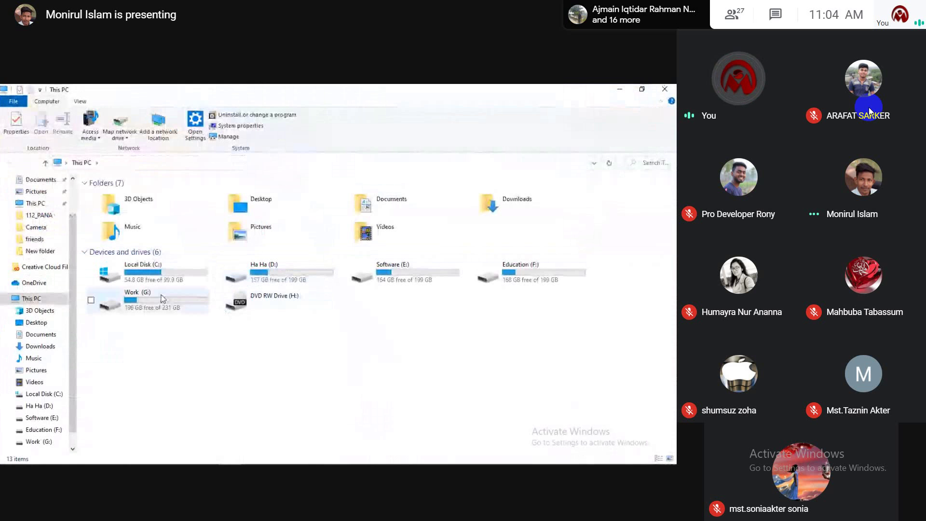
double_click(161, 297)
double_click(479, 215)
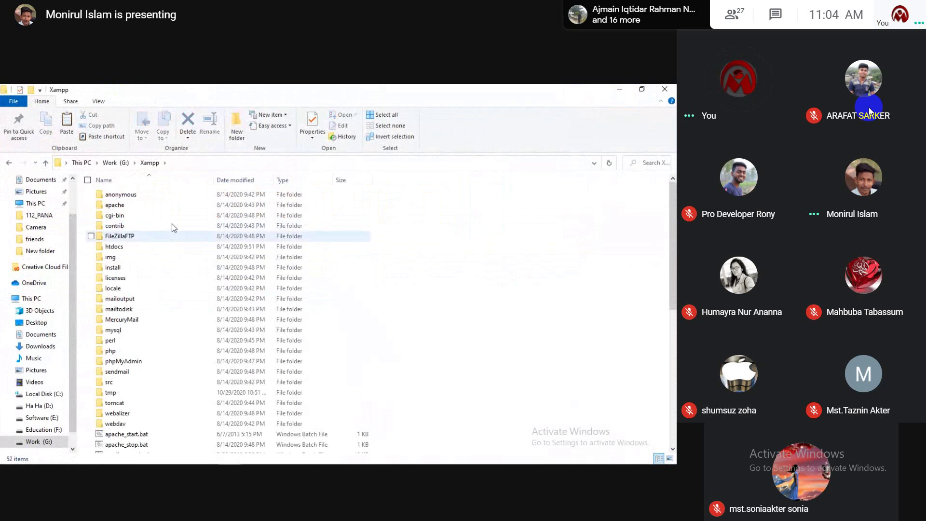
click(47, 163)
click(47, 163)
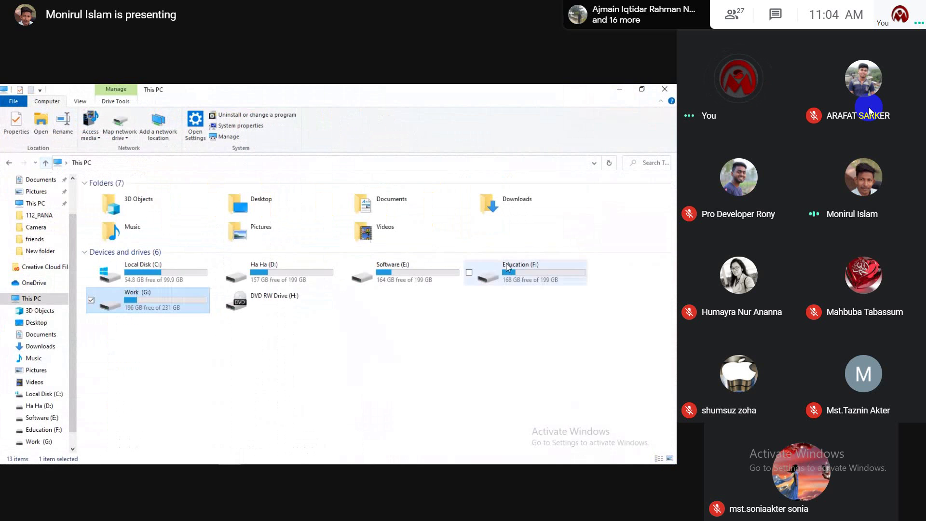
Step: Reopen Work (G:) > Xampp and open the htdocs folder
double_click(175, 298)
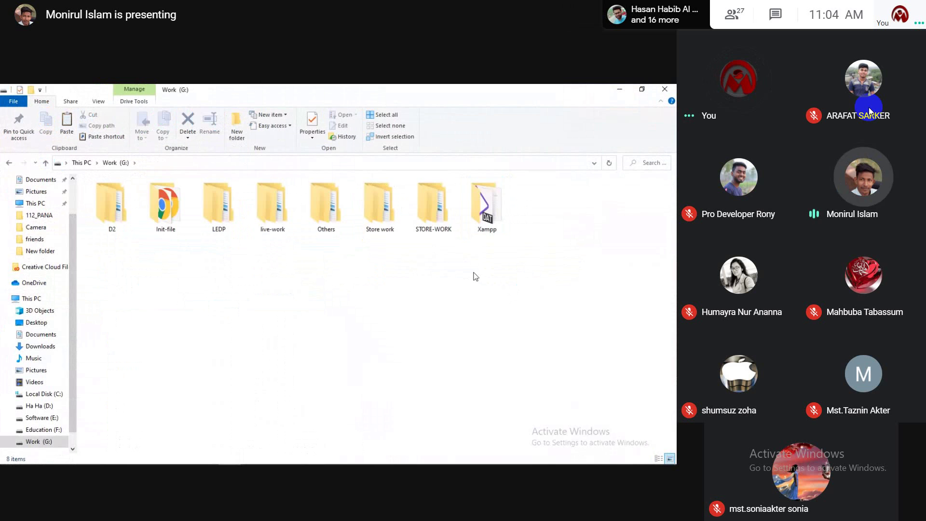
double_click(487, 222)
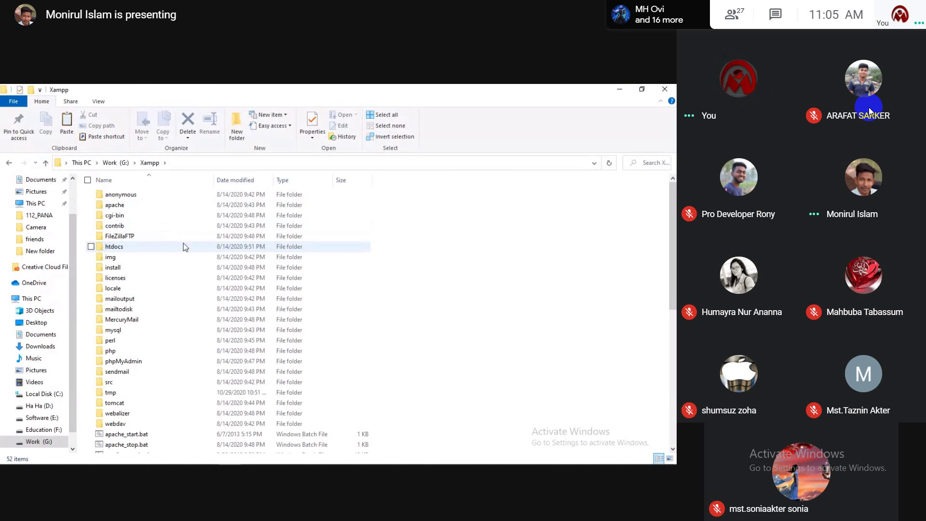
mouse_move(184, 243)
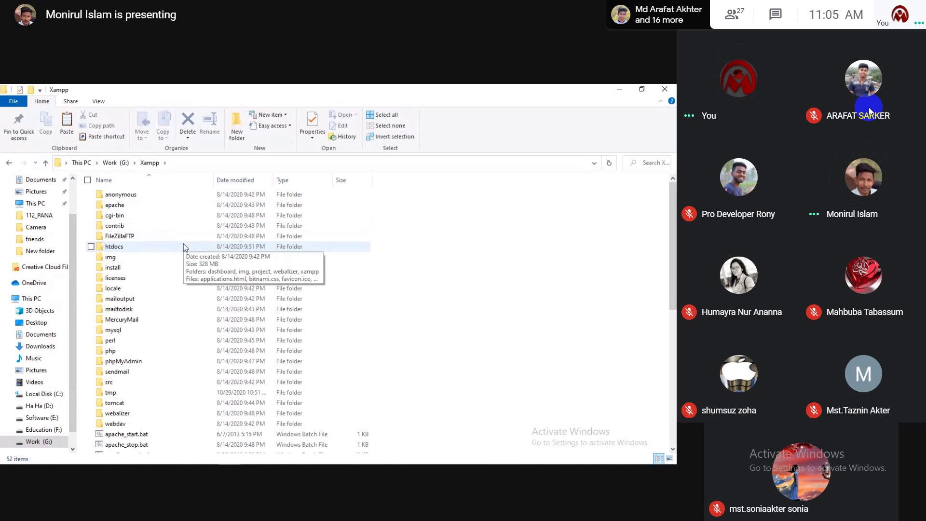
double_click(143, 248)
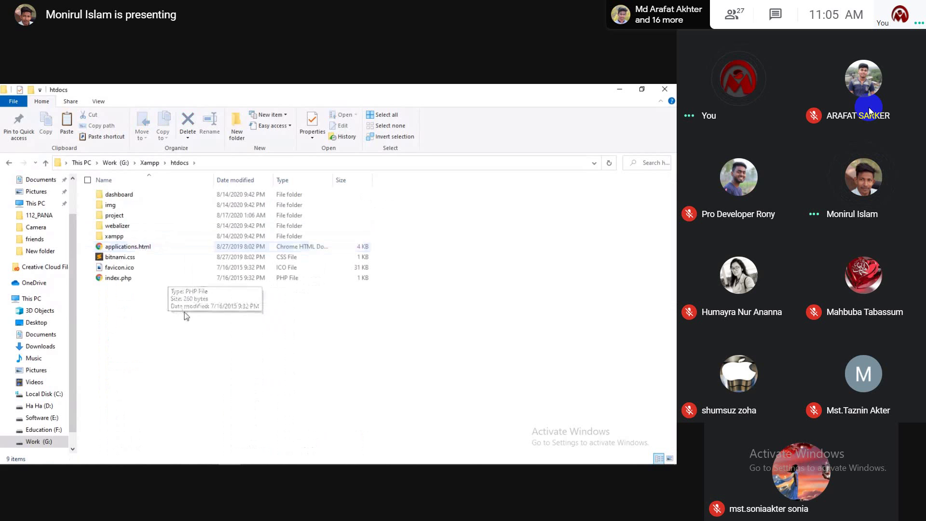
click(46, 163)
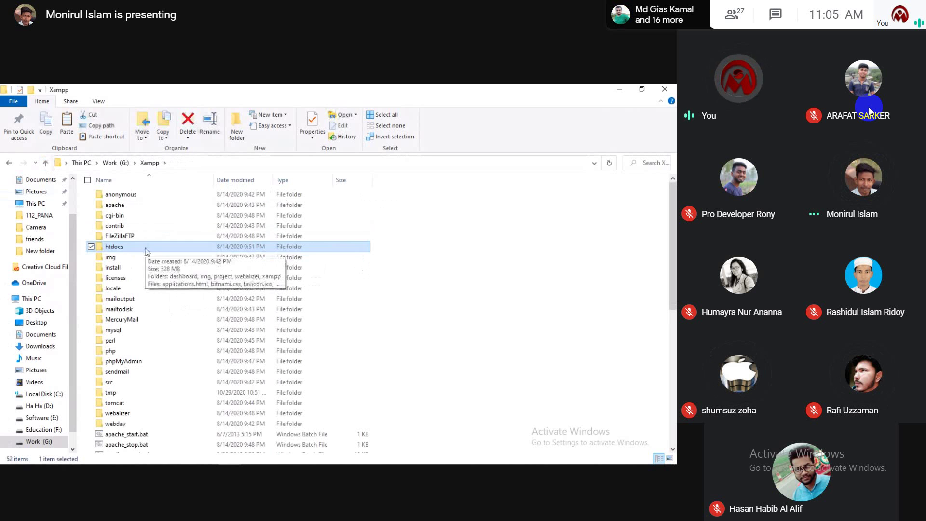
double_click(145, 248)
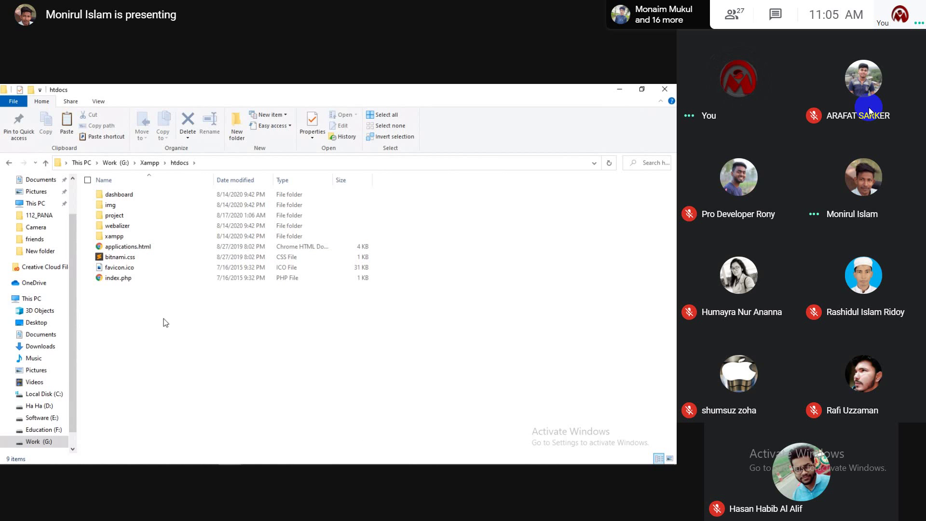
Step: Create a new folder in htdocs and name it Test
right_click(164, 319)
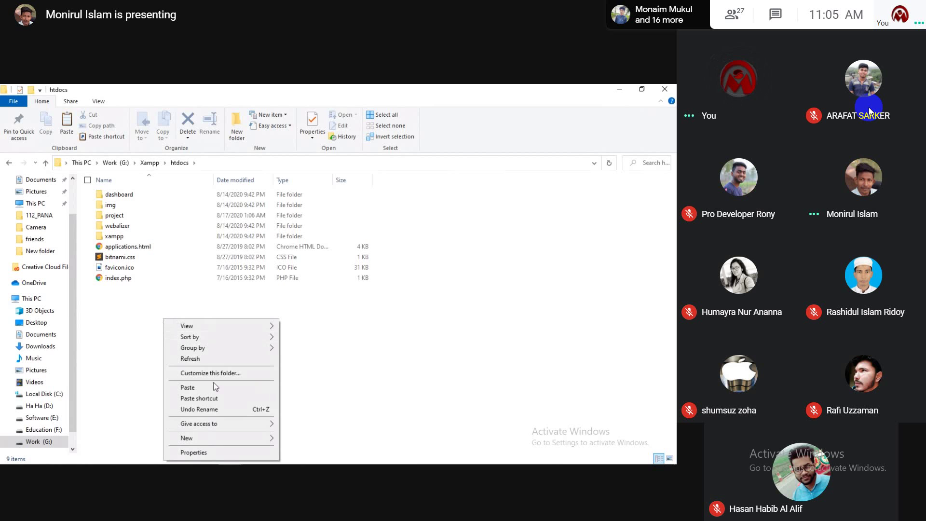
mouse_move(219, 437)
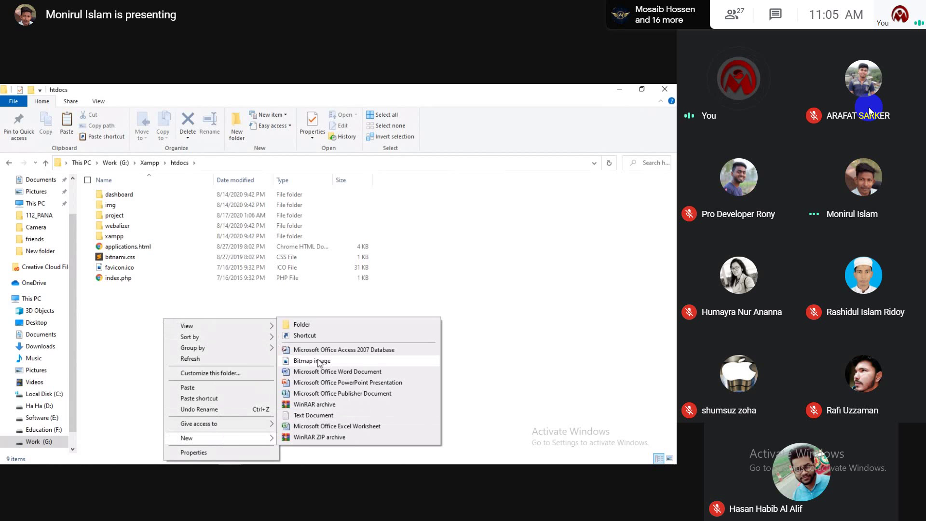
click(323, 328)
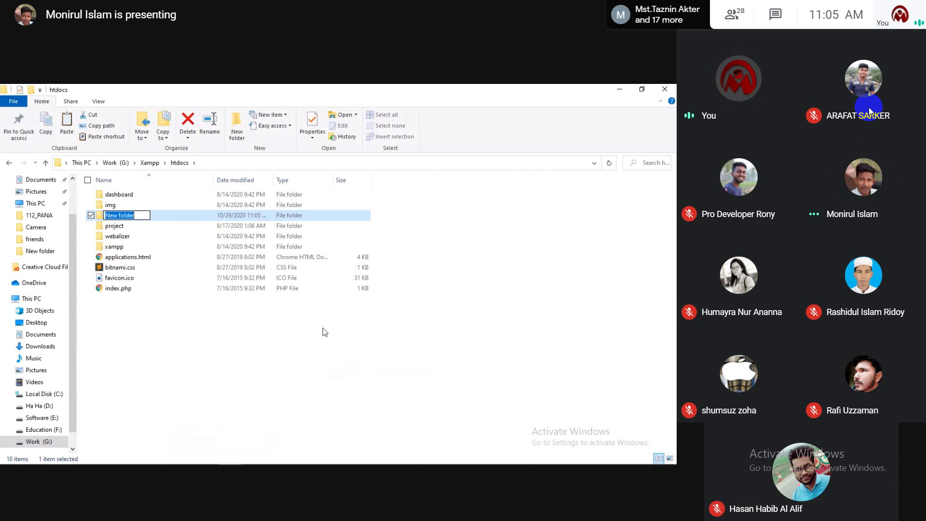
text(Test)
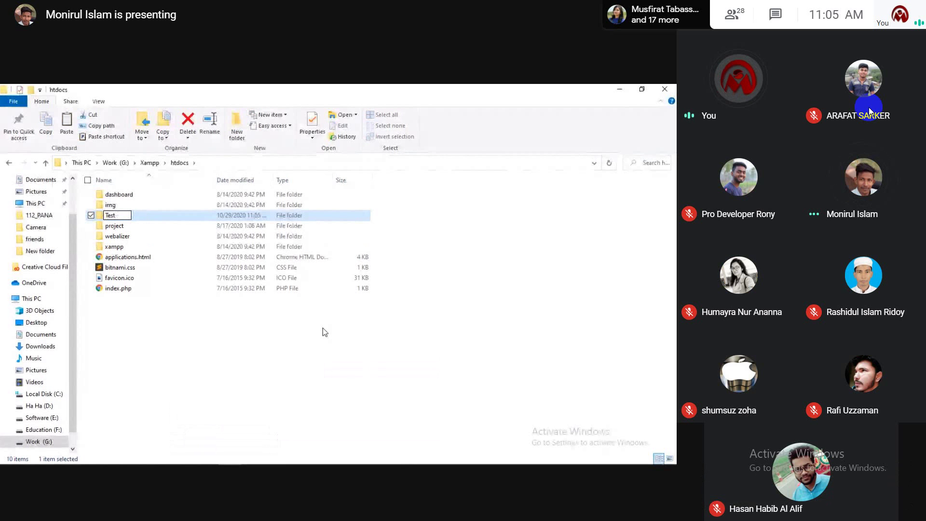
click(190, 362)
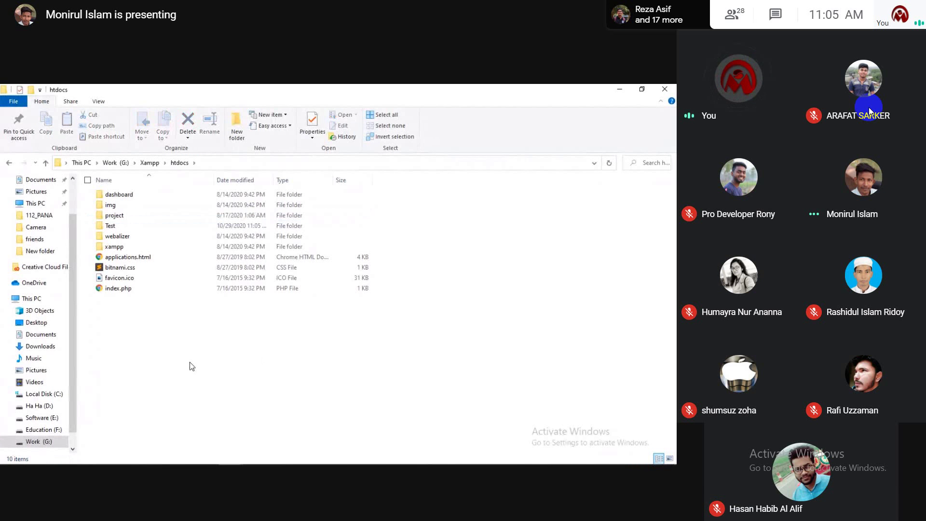
Step: Open the empty Test folder
double_click(111, 226)
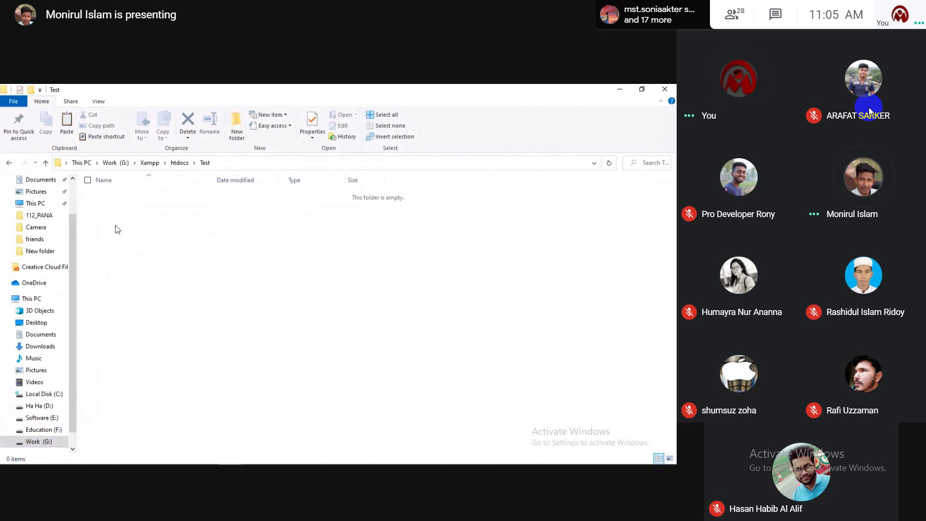
click(45, 163)
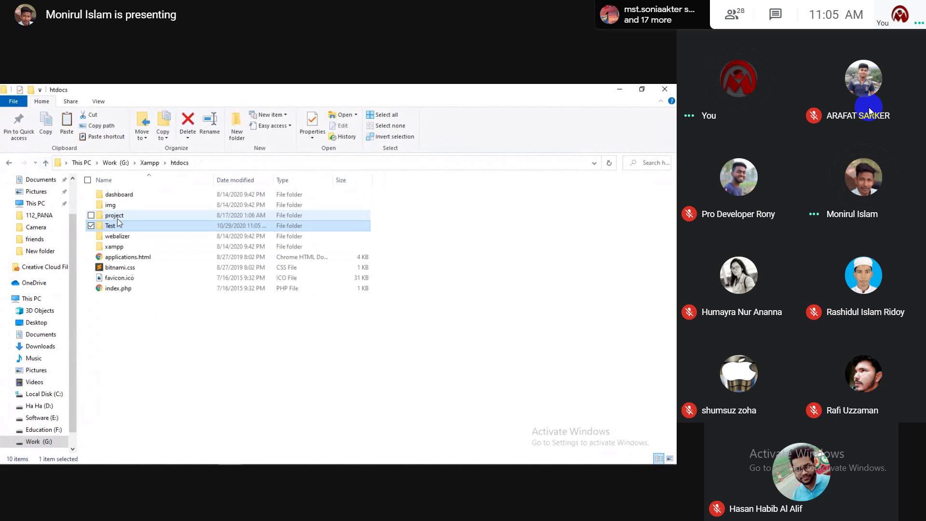
double_click(118, 223)
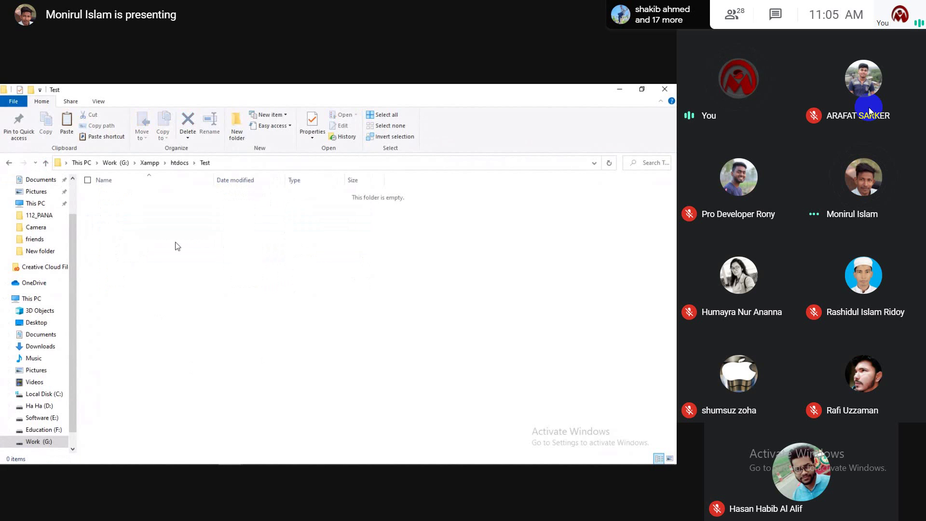
Step: Paste the 19 WordPress items (wp-admin, wp-content, wp-includes, 16 files) into Test and deselect them
key(ctrl+v)
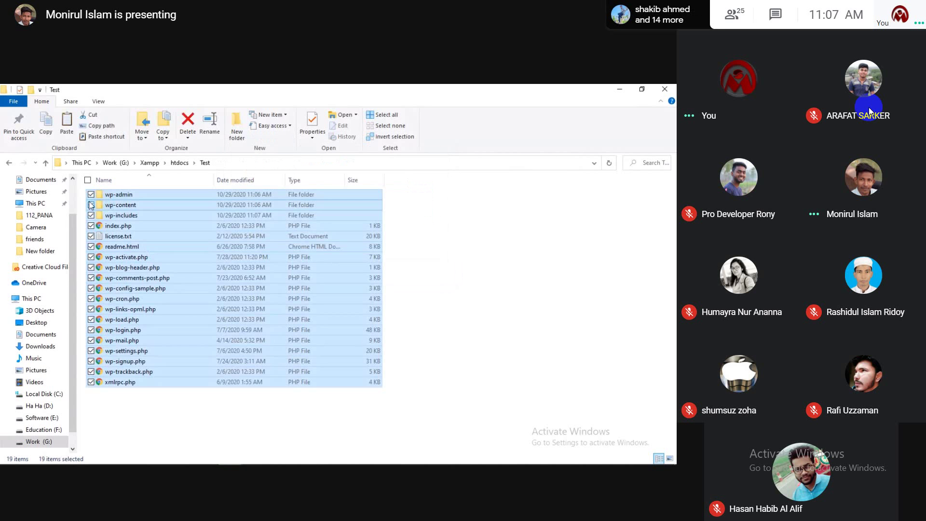
click(425, 255)
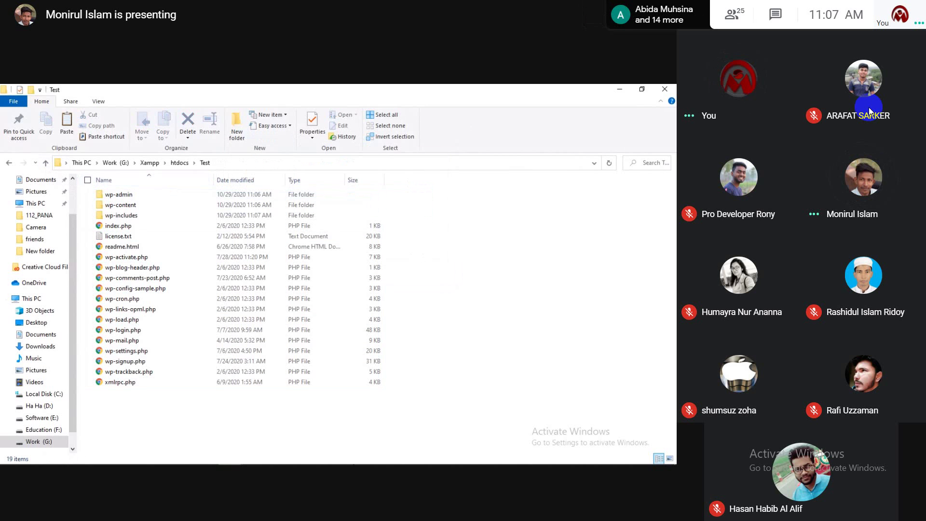
Step: Bring the Chrome window forward and load localhost/test in a new tab
click(328, 455)
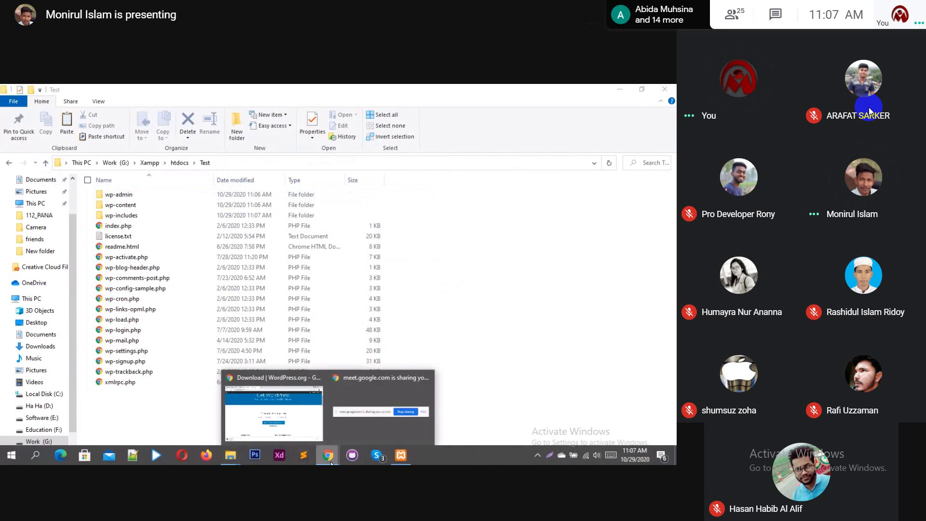
click(304, 424)
click(252, 93)
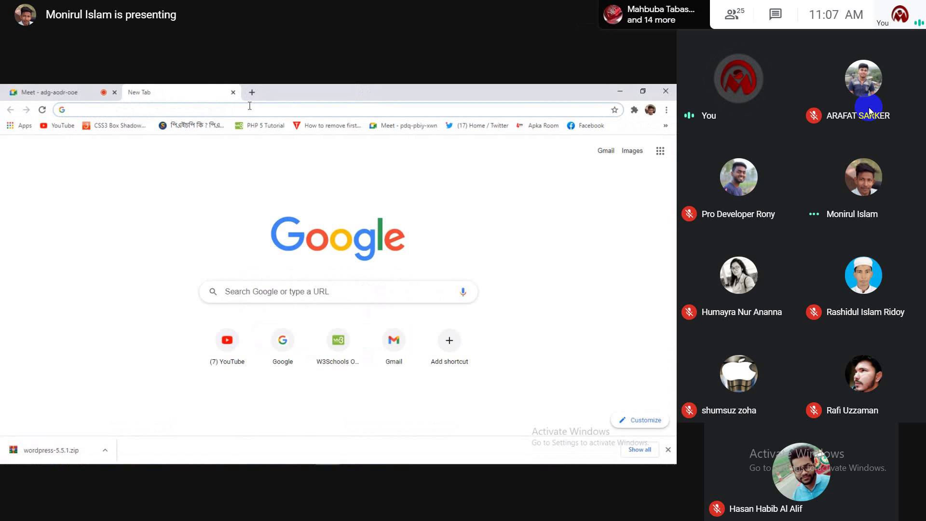
text(local)
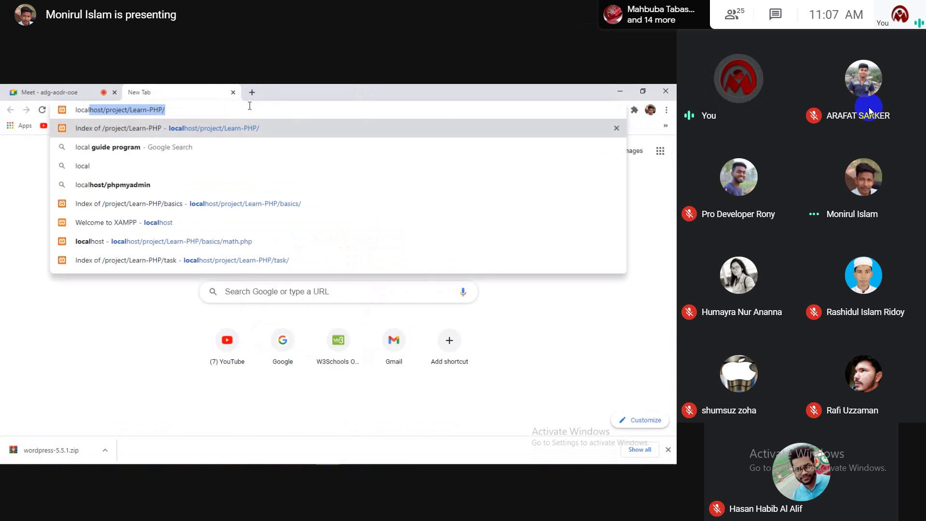
key(Right)
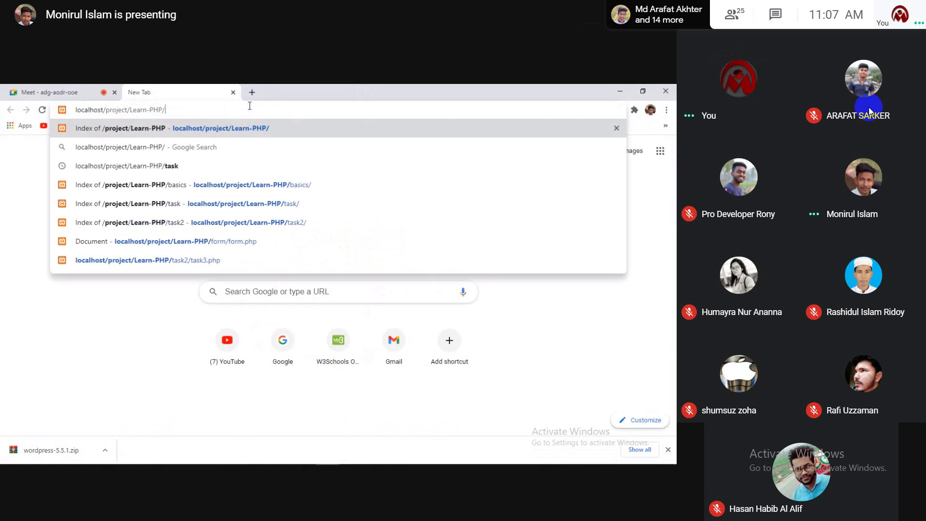
key(BackSpace)
key(BackSpace)
key(BackSpace)
key(BackSpace)
key(BackSpace)
key(BackSpace)
key(BackSpace)
key(BackSpace)
key(BackSpace)
key(BackSpace)
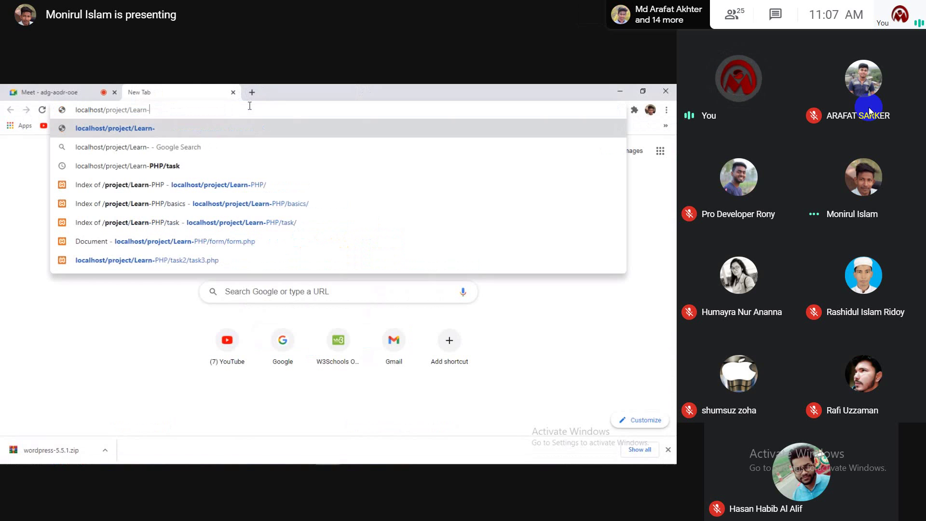
key(BackSpace)
key(BackSpace)
key(BackSpace)
key(BackSpace)
key(BackSpace)
key(BackSpace)
key(BackSpace)
key(BackSpace)
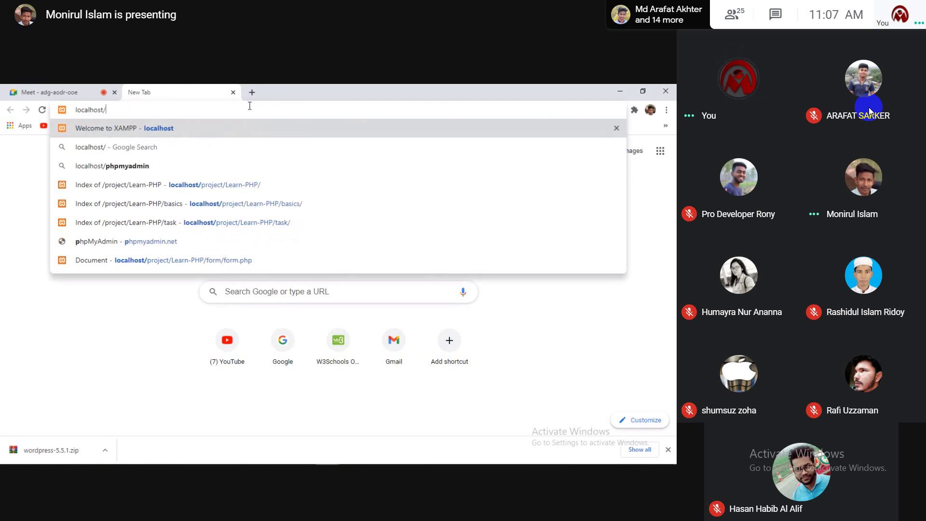
text(tes)
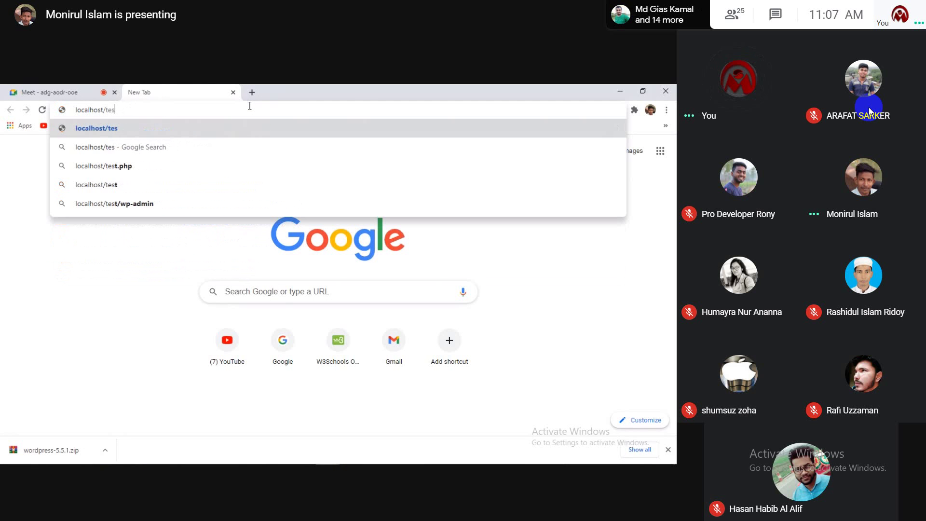
text(t)
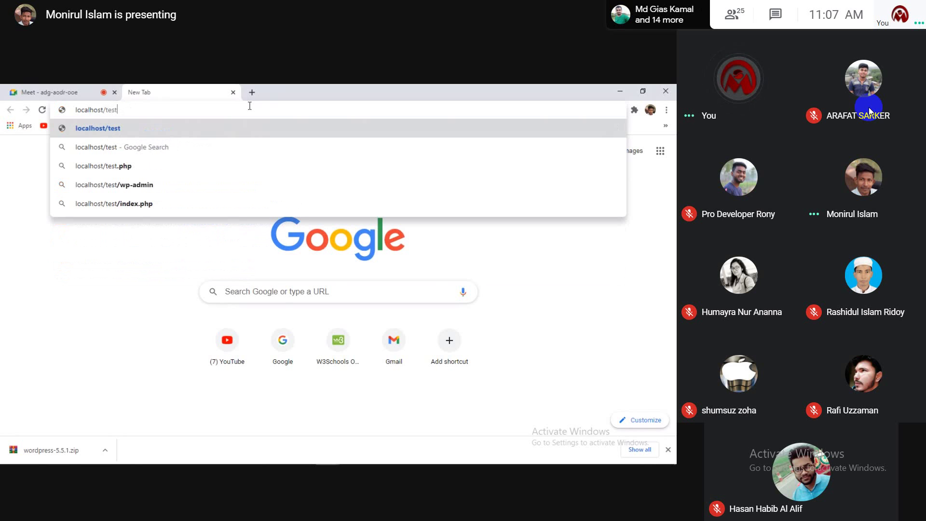
key(Return)
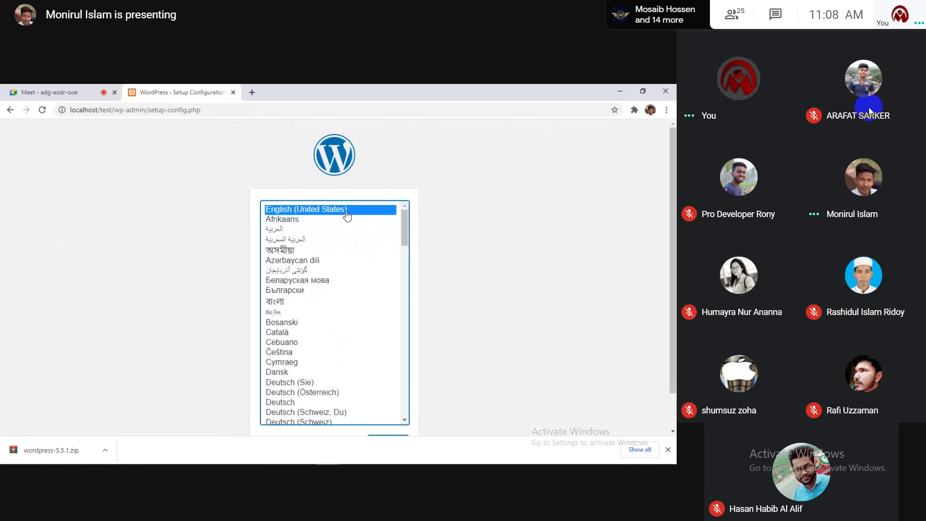
Step: Scroll through the WordPress language list with English (United States) preselected
scroll(470, 263, down, 1)
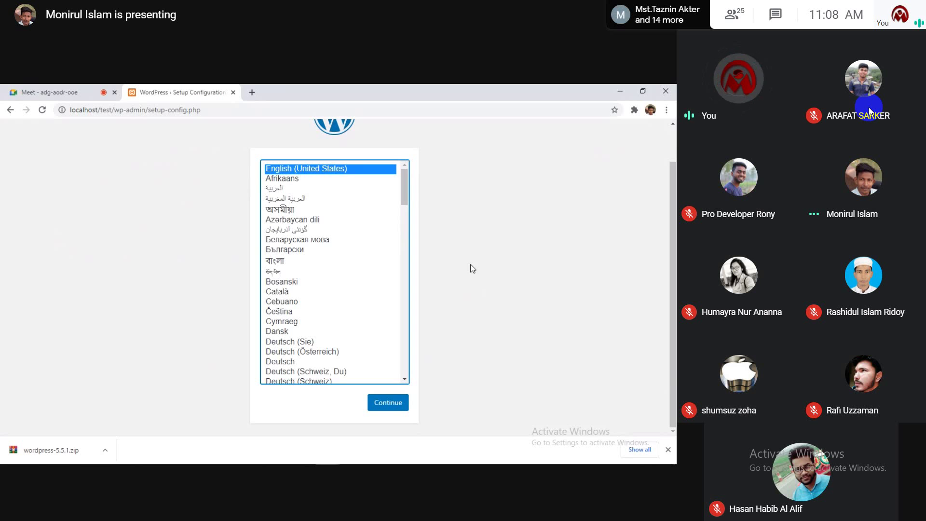
scroll(472, 268, up, 1)
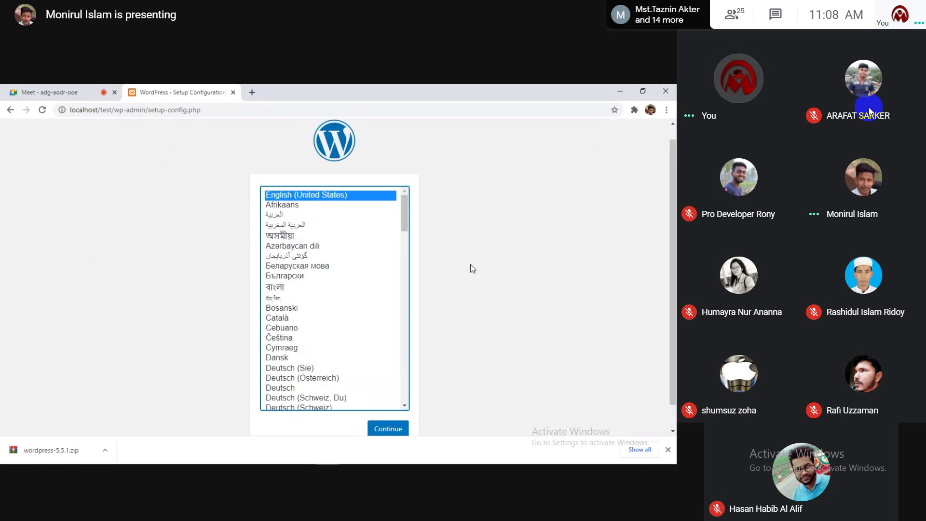
scroll(472, 269, down, 1)
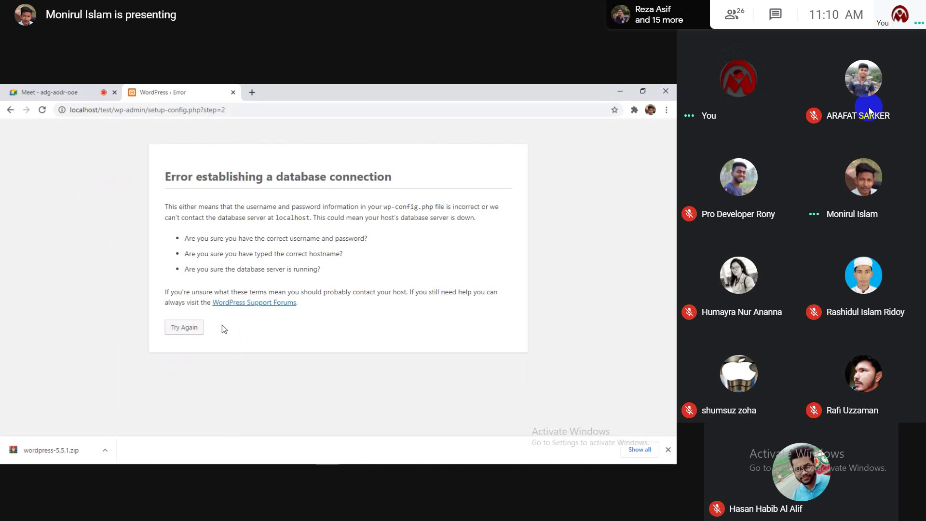
Step: Choose Try Again on the database connection error page to return to the details form
click(176, 332)
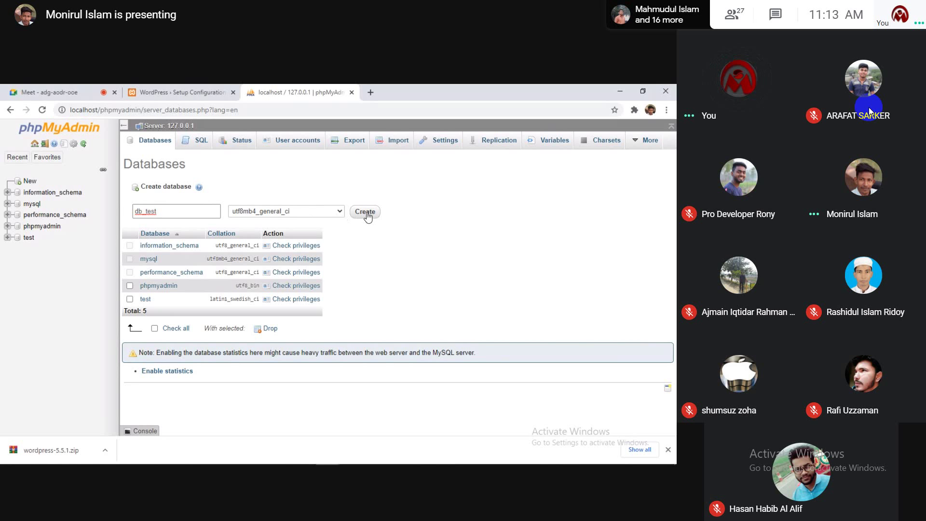
Step: Create the db_test database in phpMyAdmin, then exit full screen
click(365, 212)
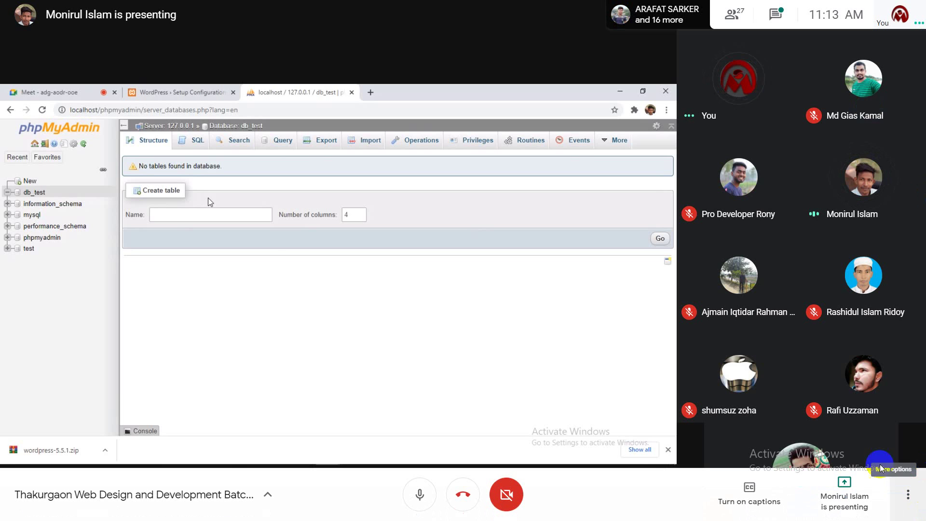
key(Escape)
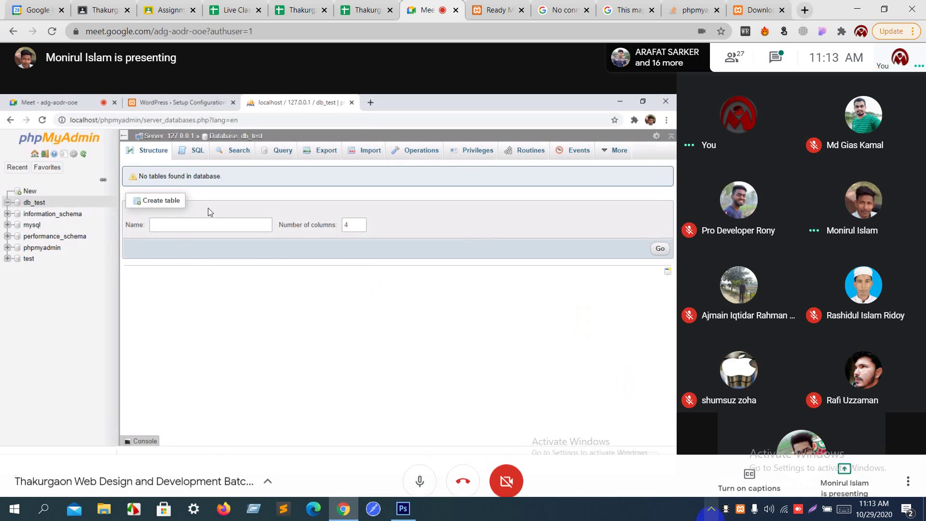